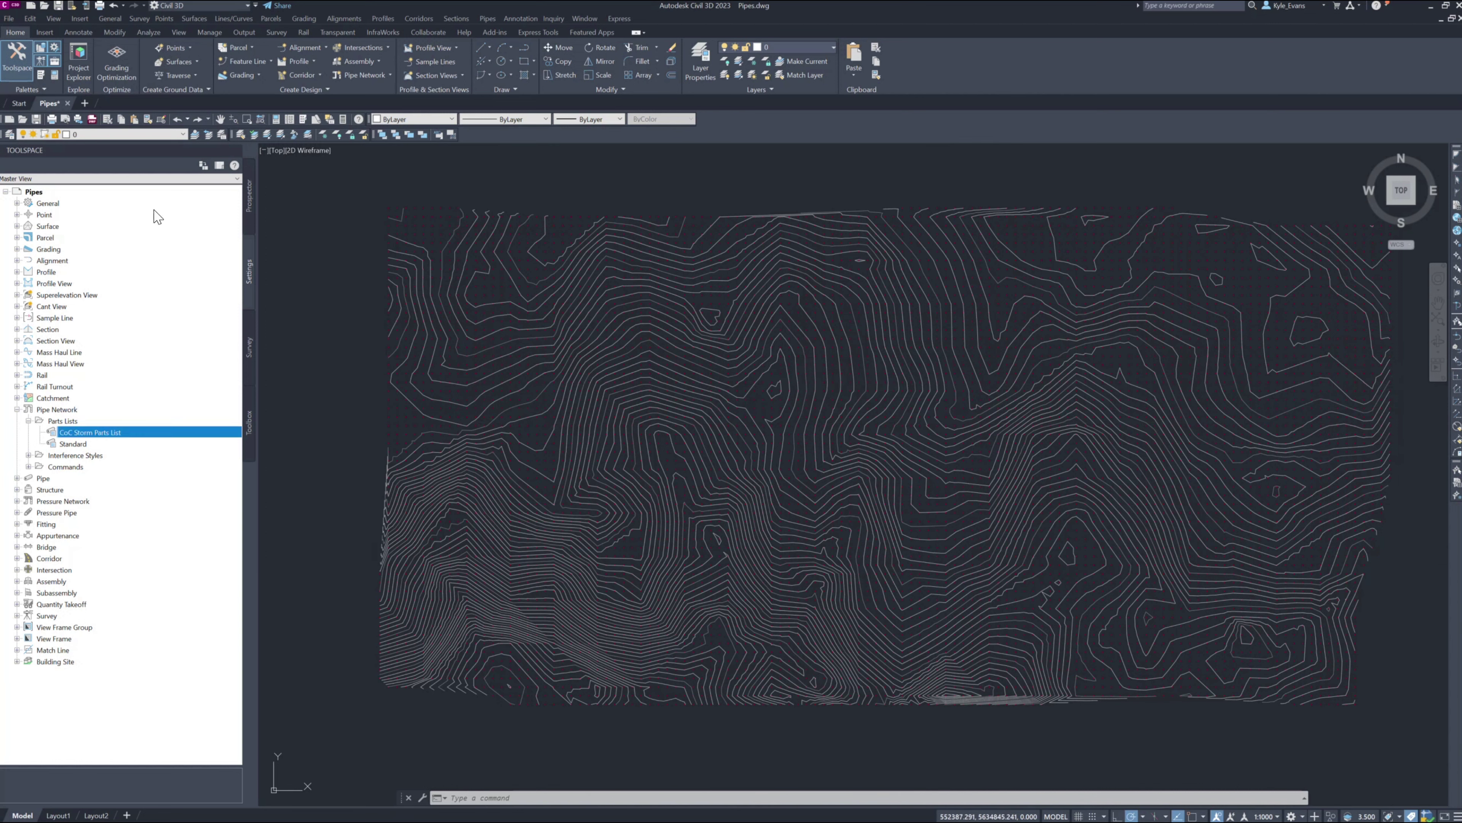
Step: Try to freeze the layer of the survey points by picking an object in the drawing
click(246, 197)
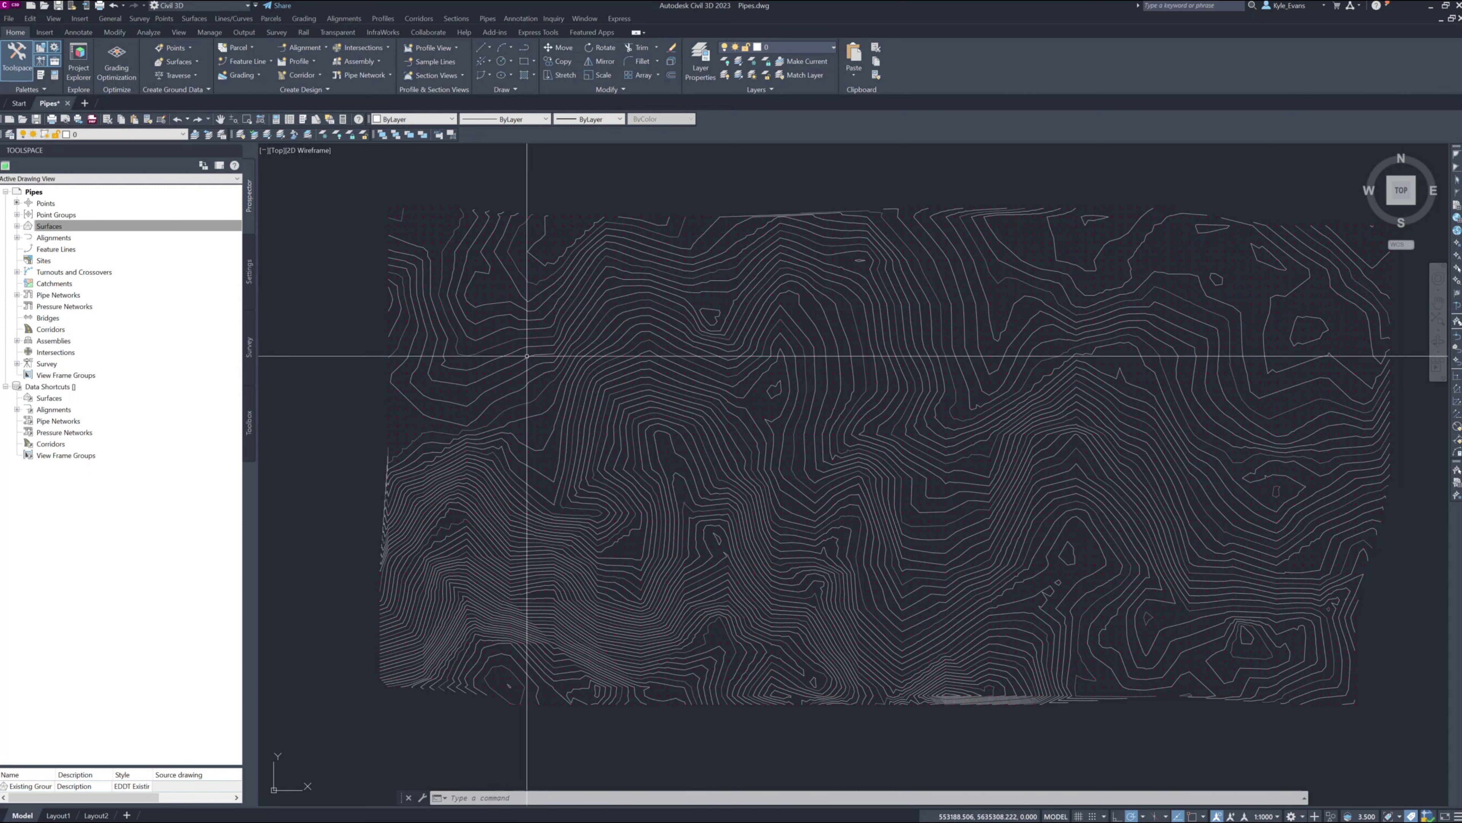
mouse_move(468, 335)
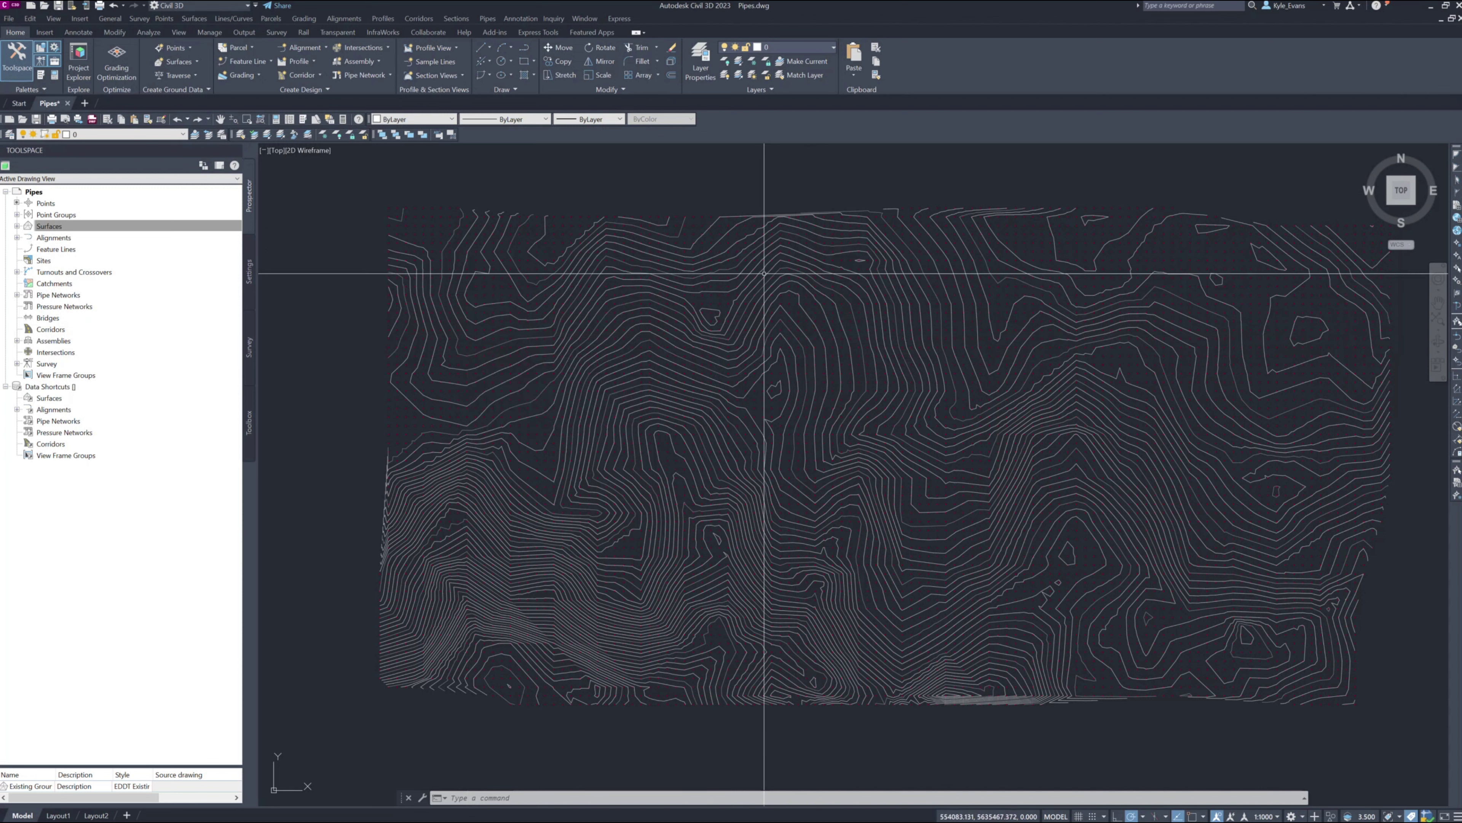
click(323, 134)
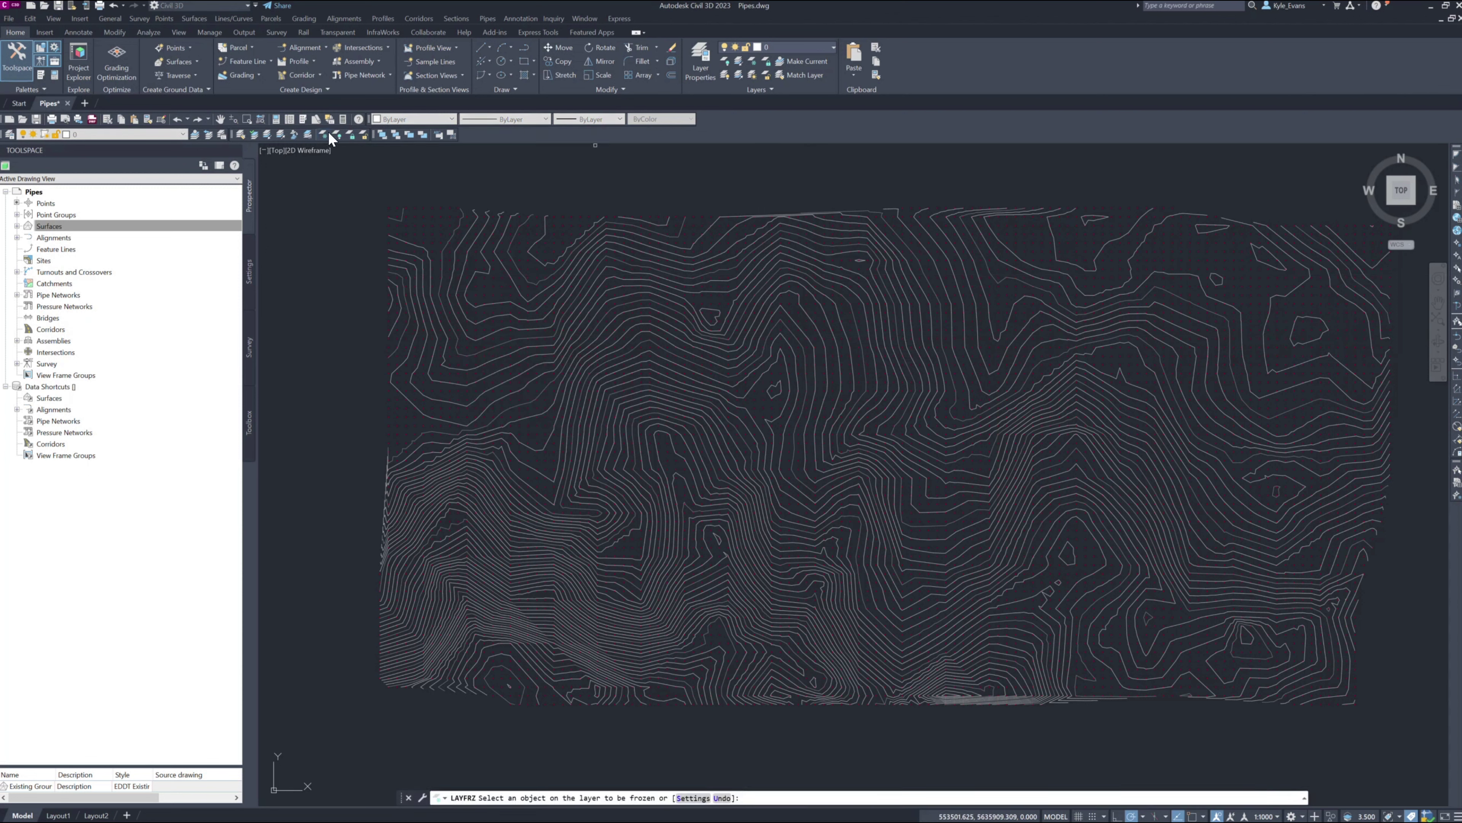
click(433, 218)
click(436, 213)
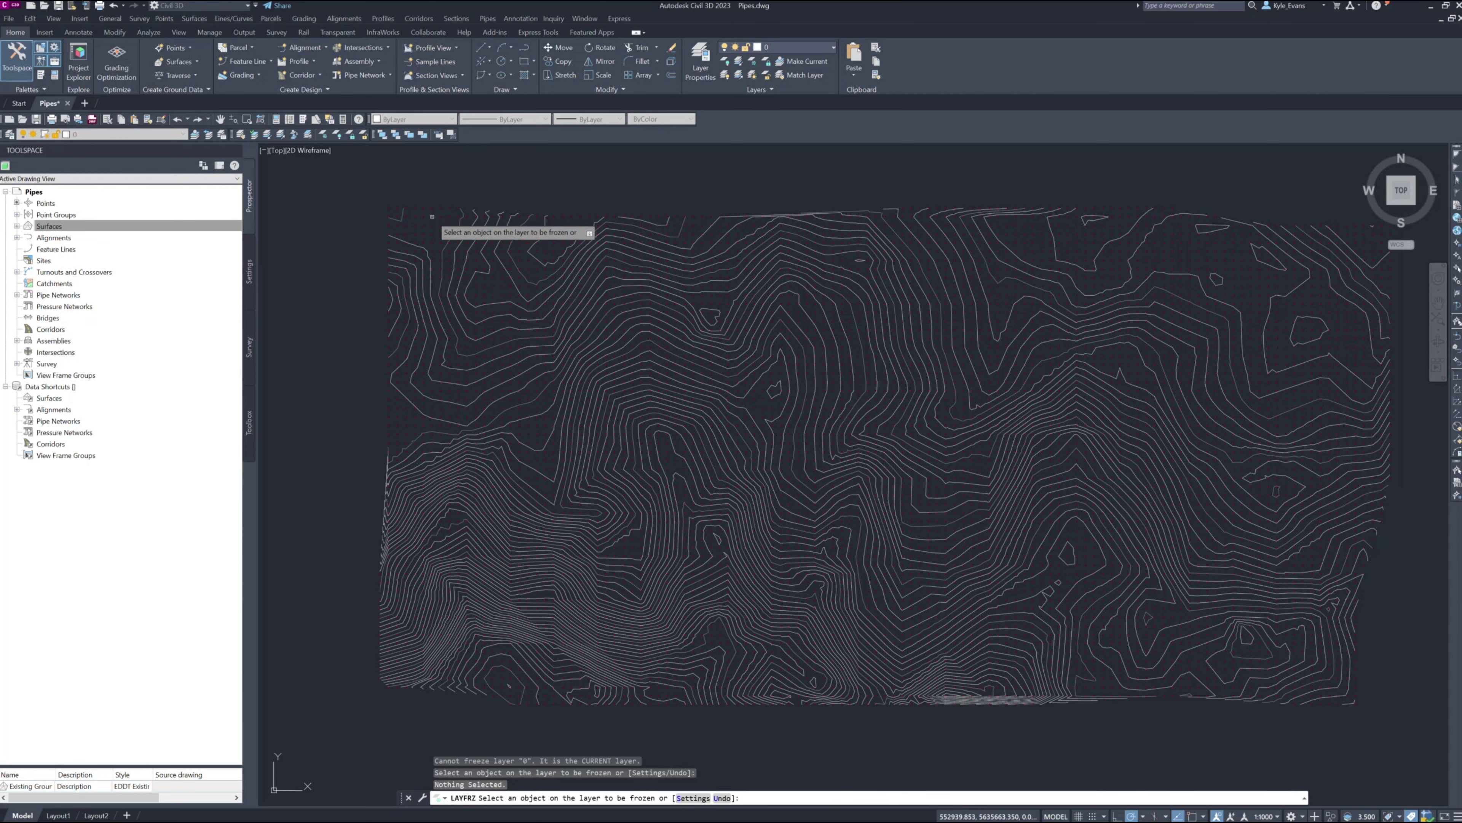
scroll(435, 213, up, 3)
scroll(460, 199, up, 3)
right_click(500, 196)
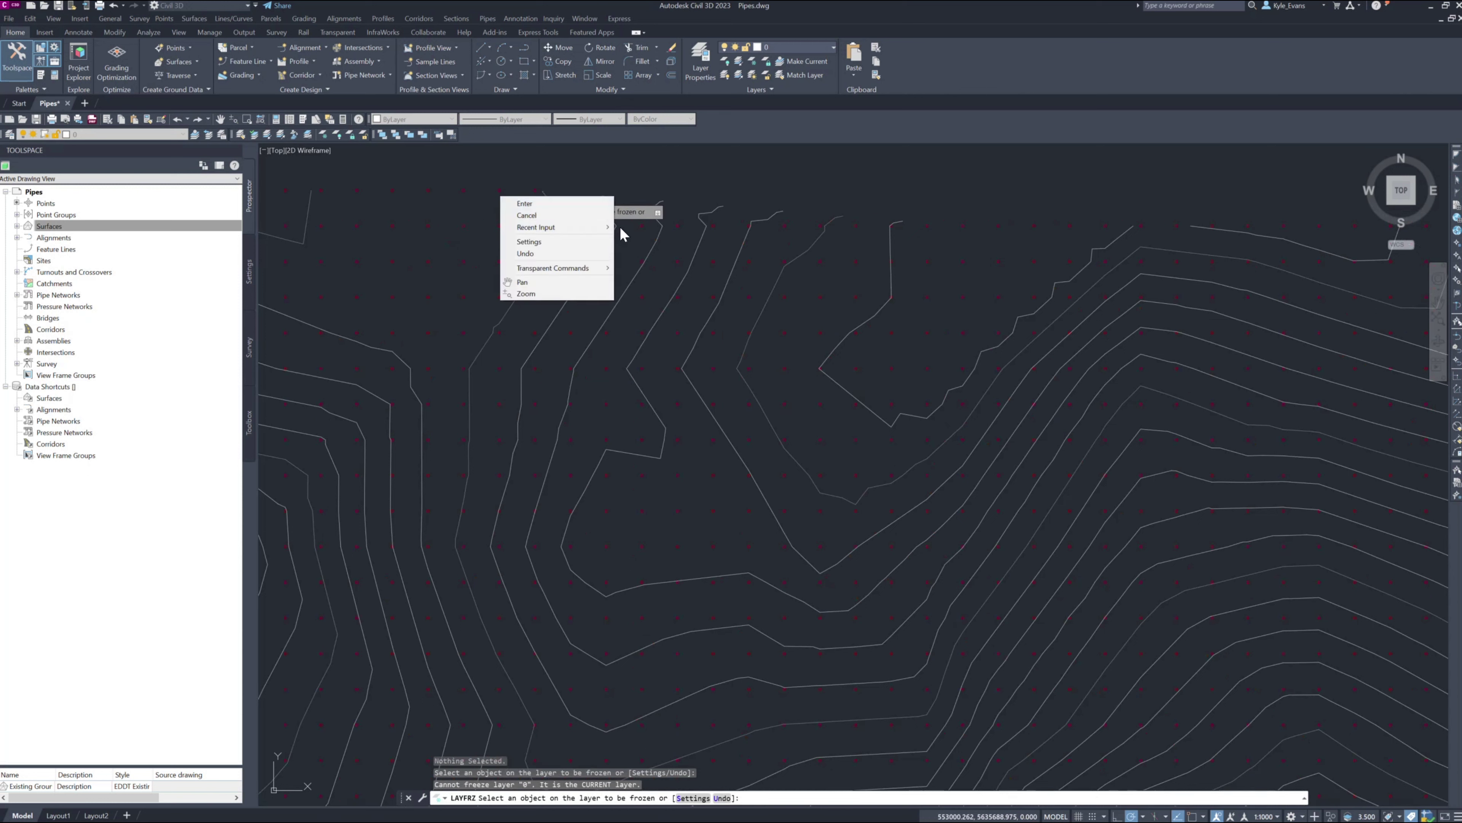
click(519, 202)
Step: Select all similar COGO points to identify their layer, and freeze layer C-SURV
click(418, 167)
click(350, 242)
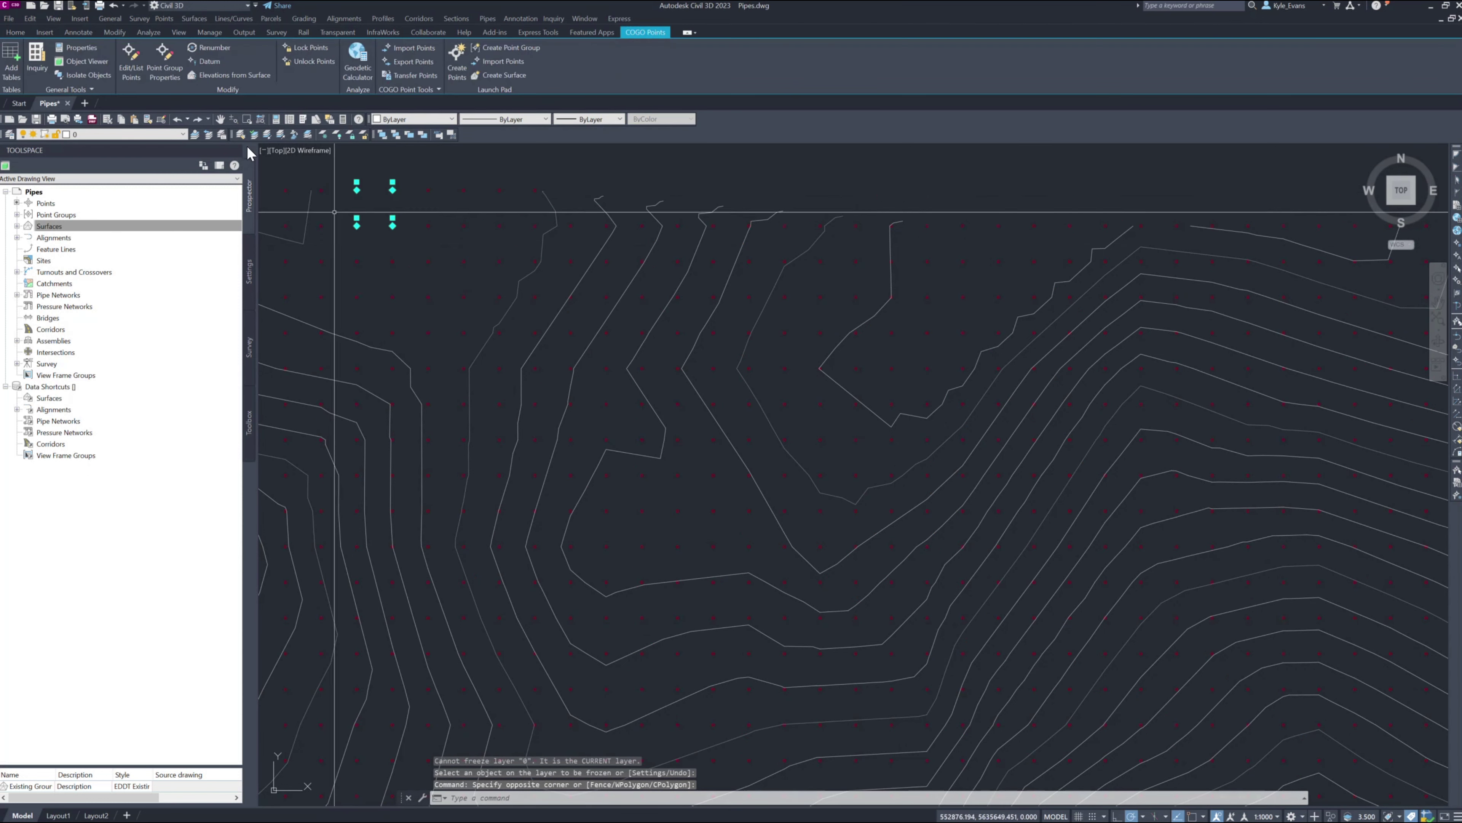
right_click(502, 262)
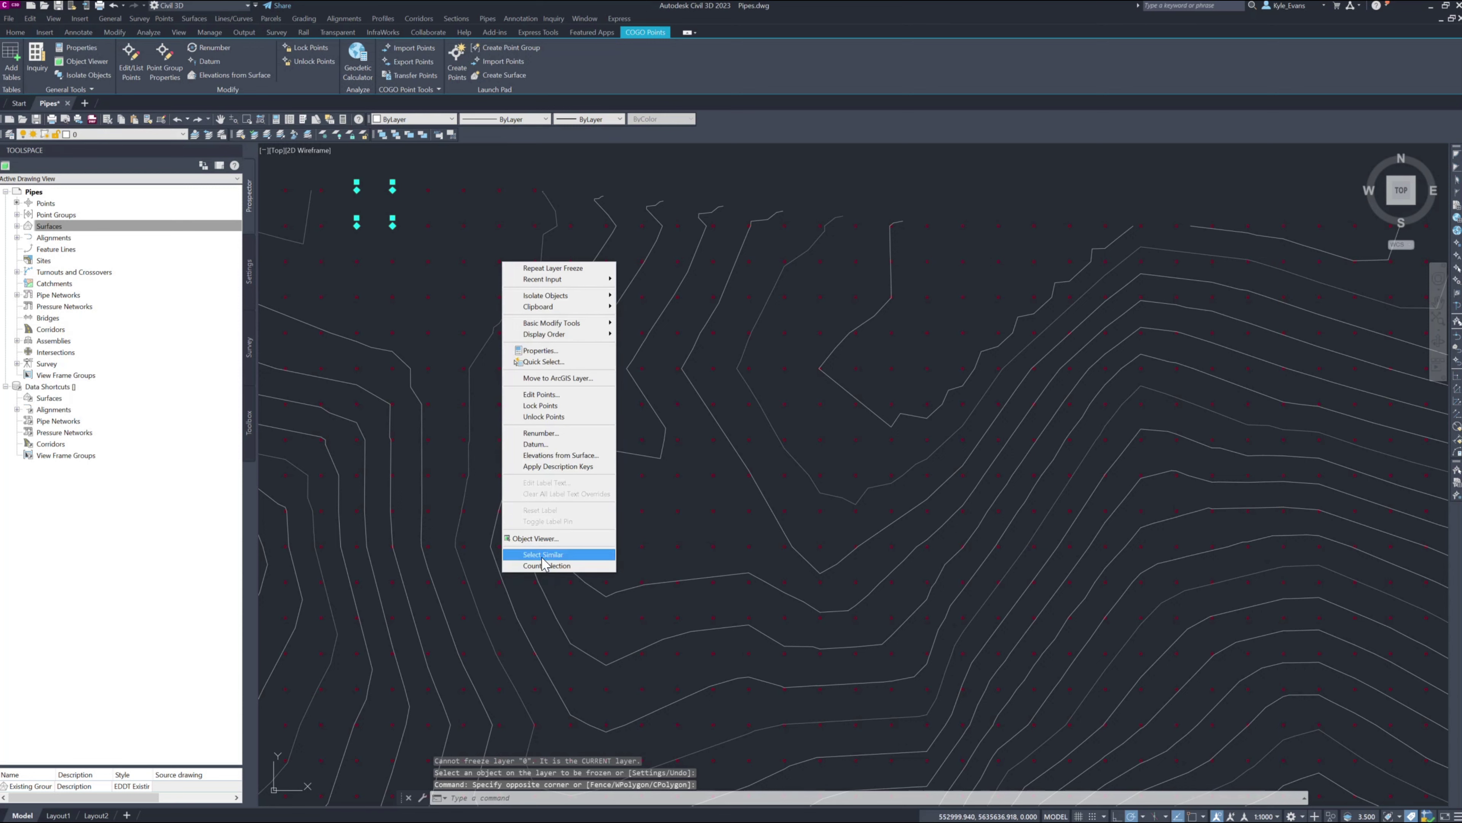
click(554, 554)
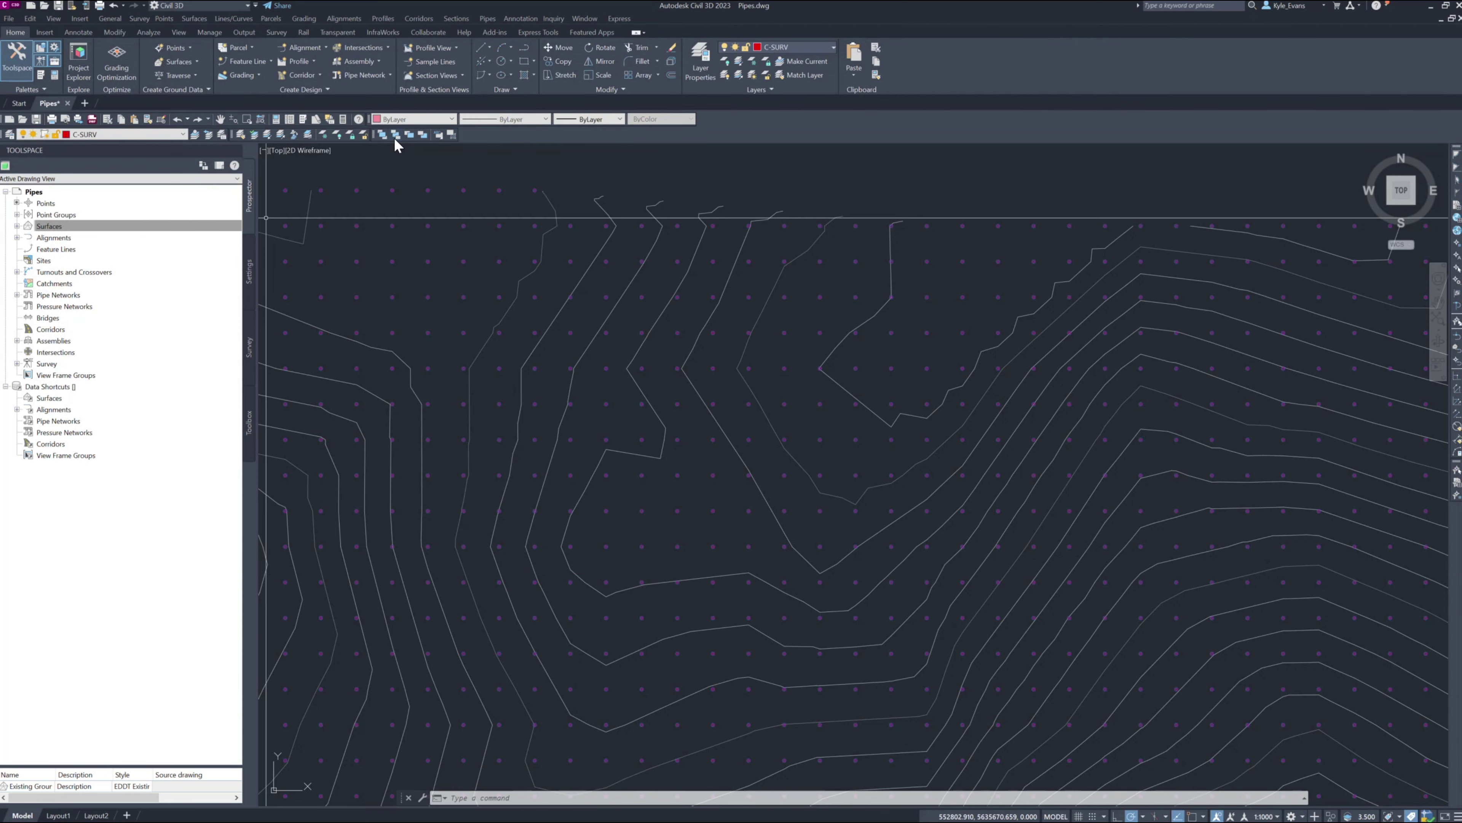
click(324, 135)
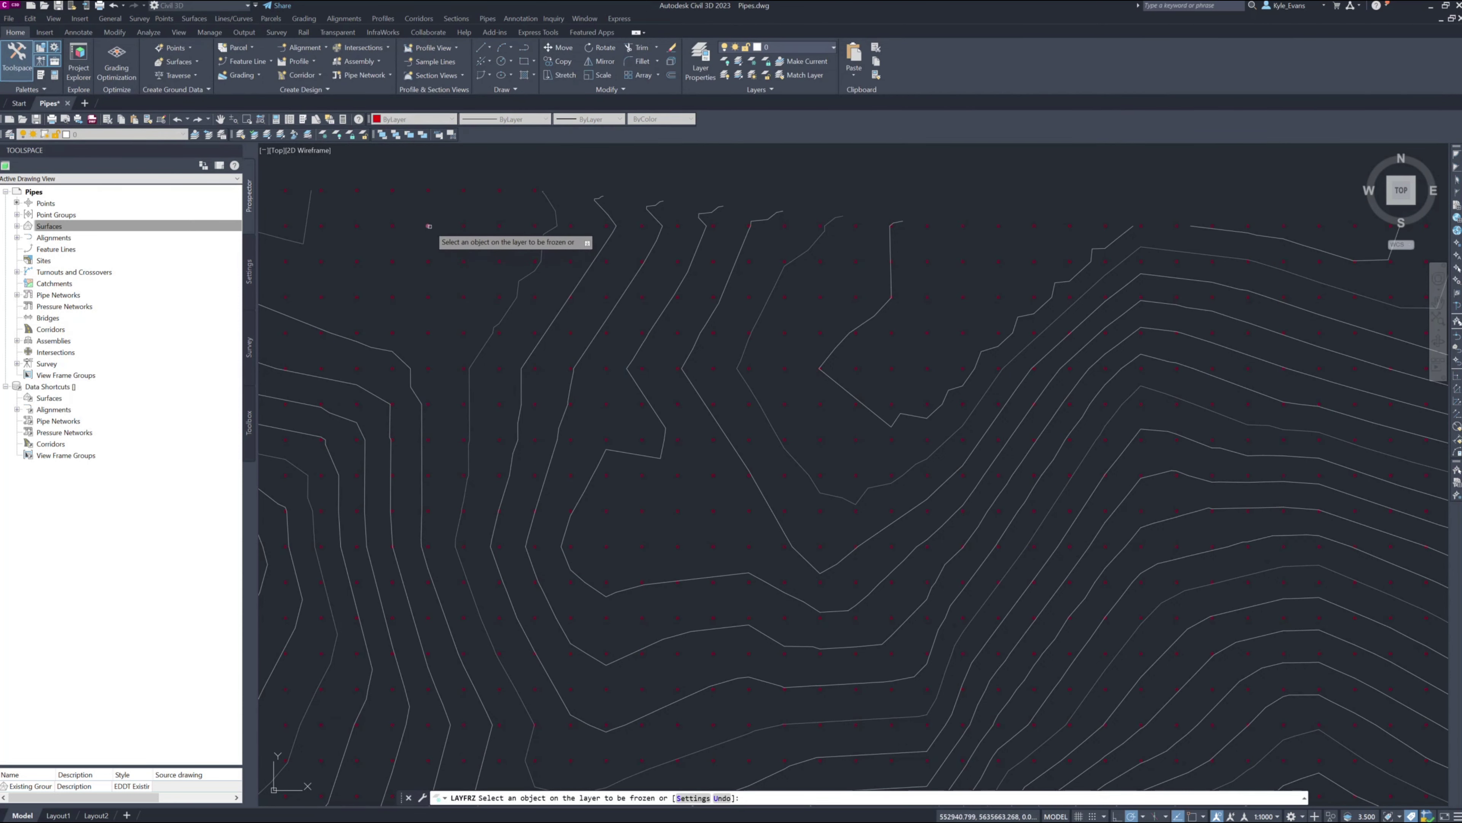
click(464, 332)
scroll(609, 391, down, 8)
key(Escape)
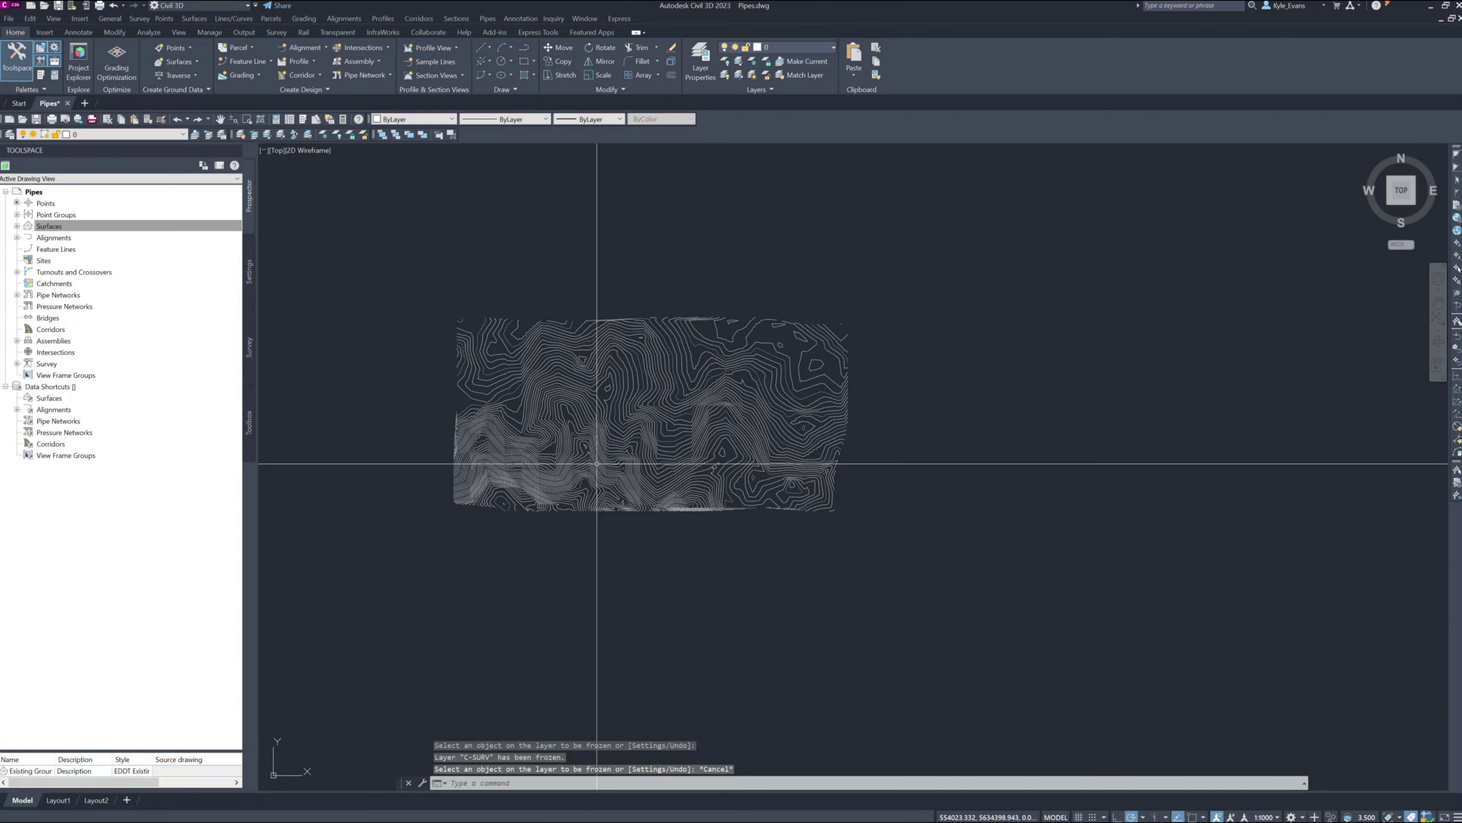
Step: Examine the parts lists, styles, rule sets, label styles and table styles for pipe networks, pipes and structures in the drawing settings
mouse_move(597, 463)
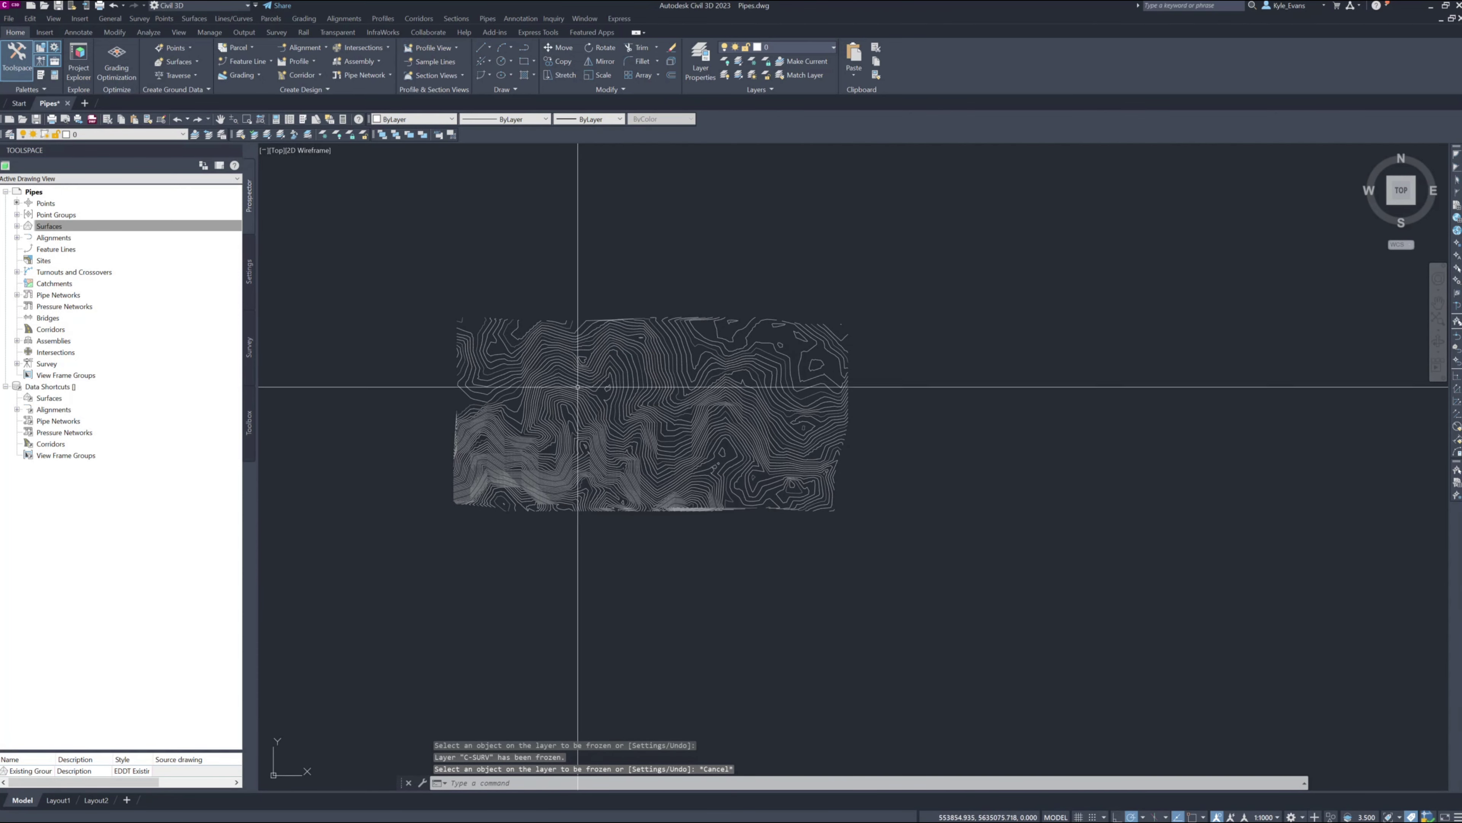
click(252, 262)
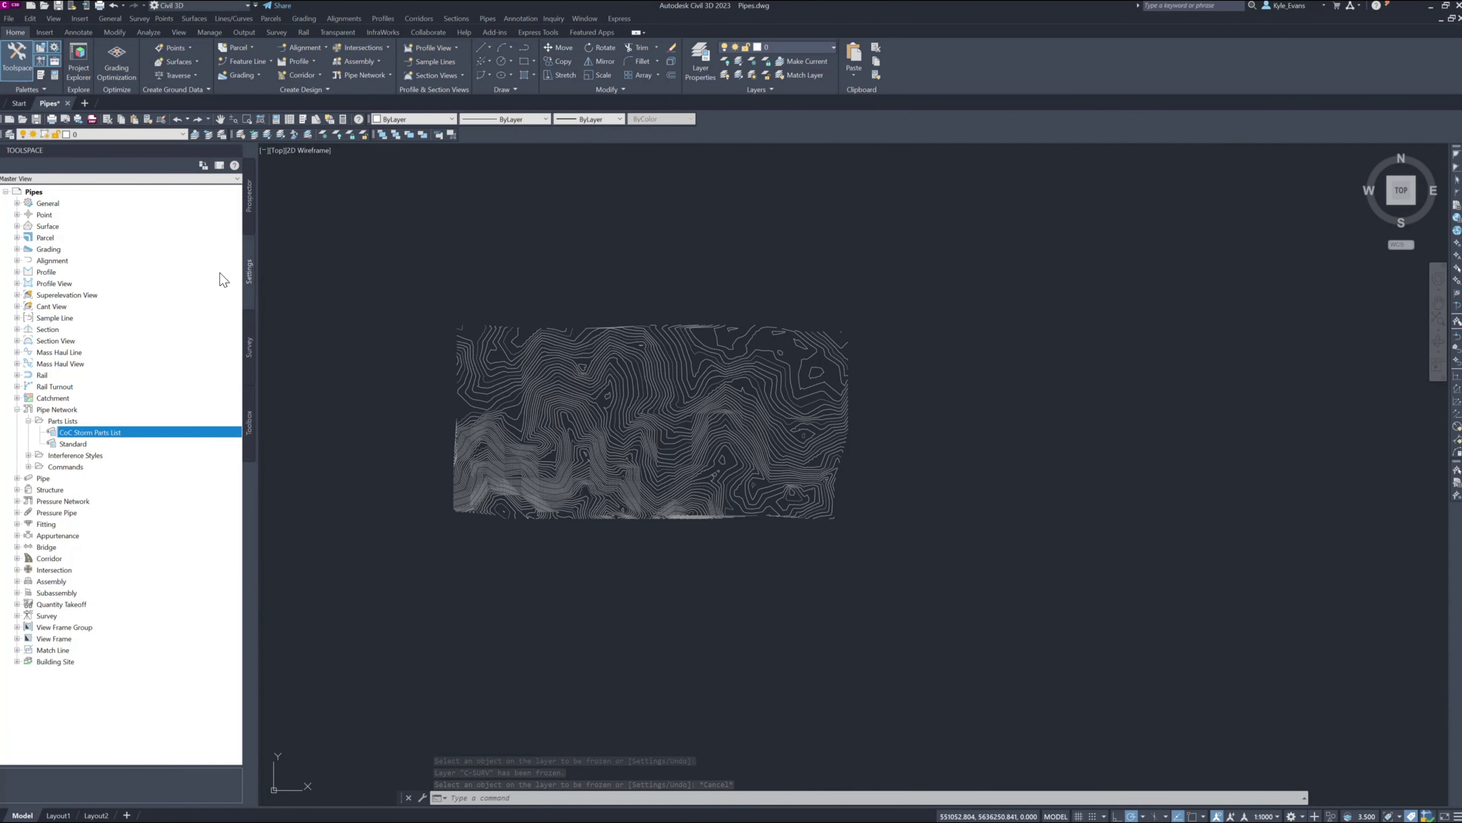
click(60, 420)
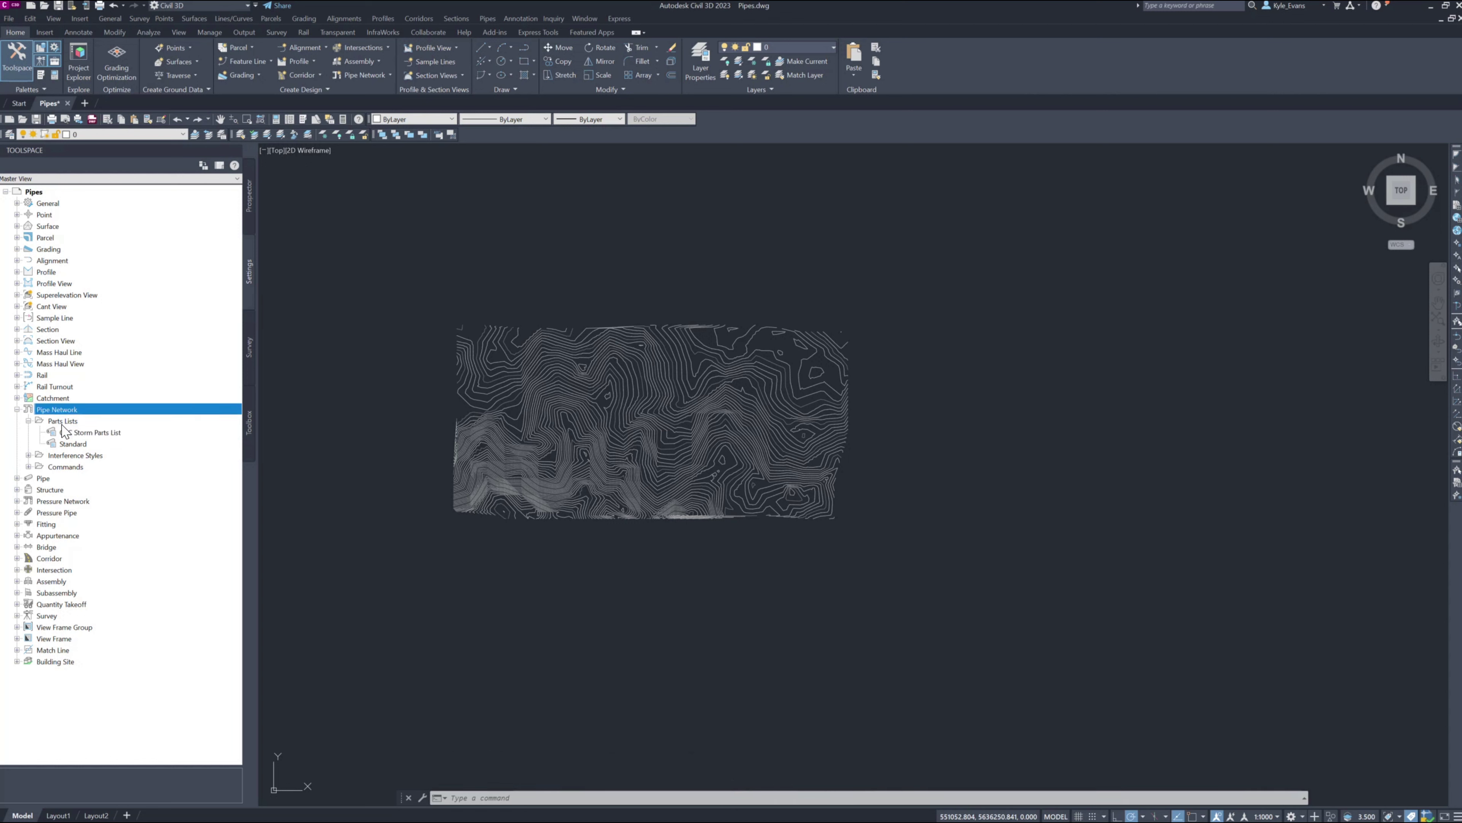
double_click(43, 477)
click(64, 490)
click(67, 500)
click(68, 514)
double_click(49, 546)
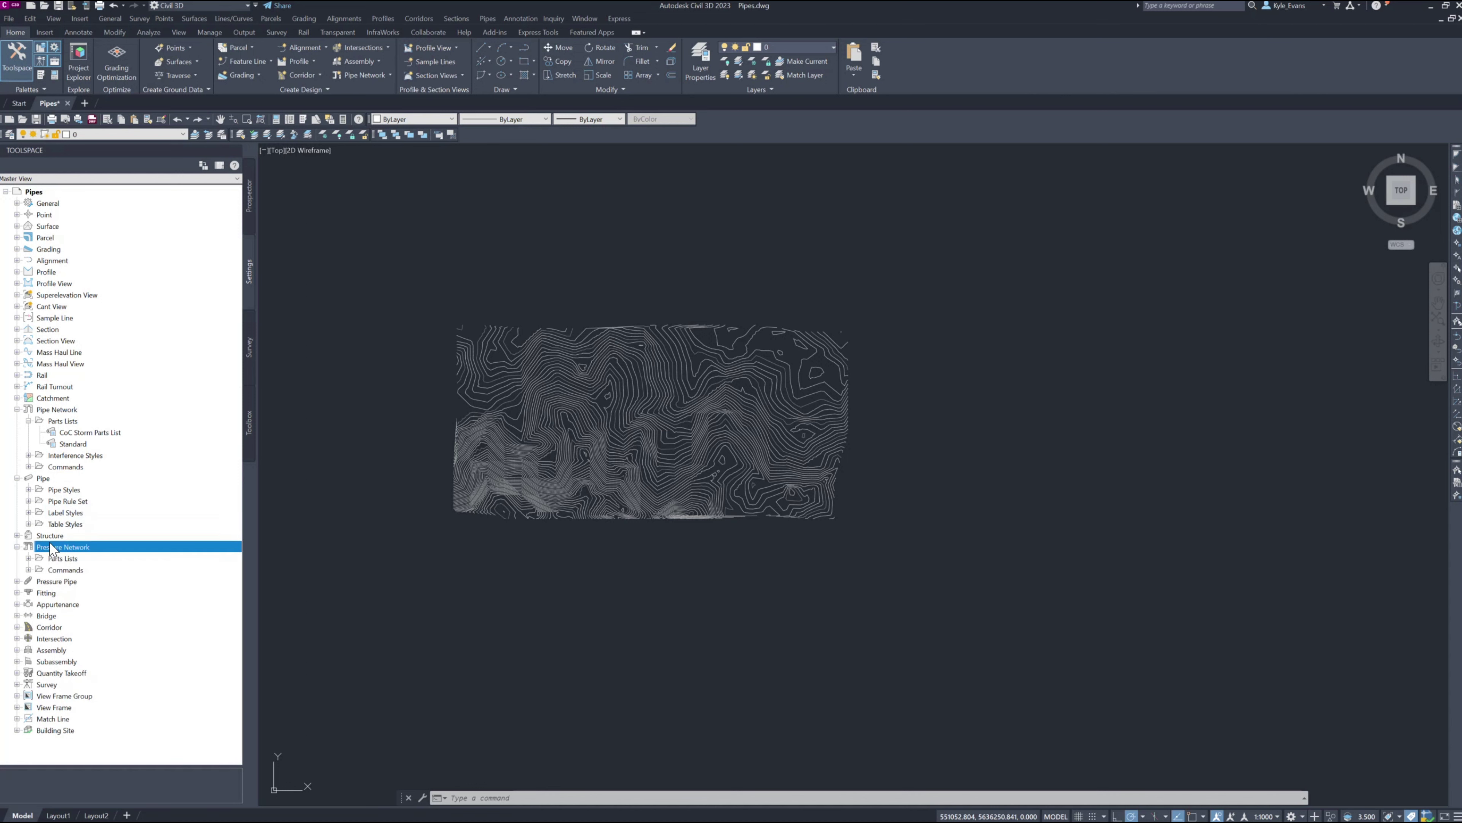
double_click(48, 546)
double_click(49, 535)
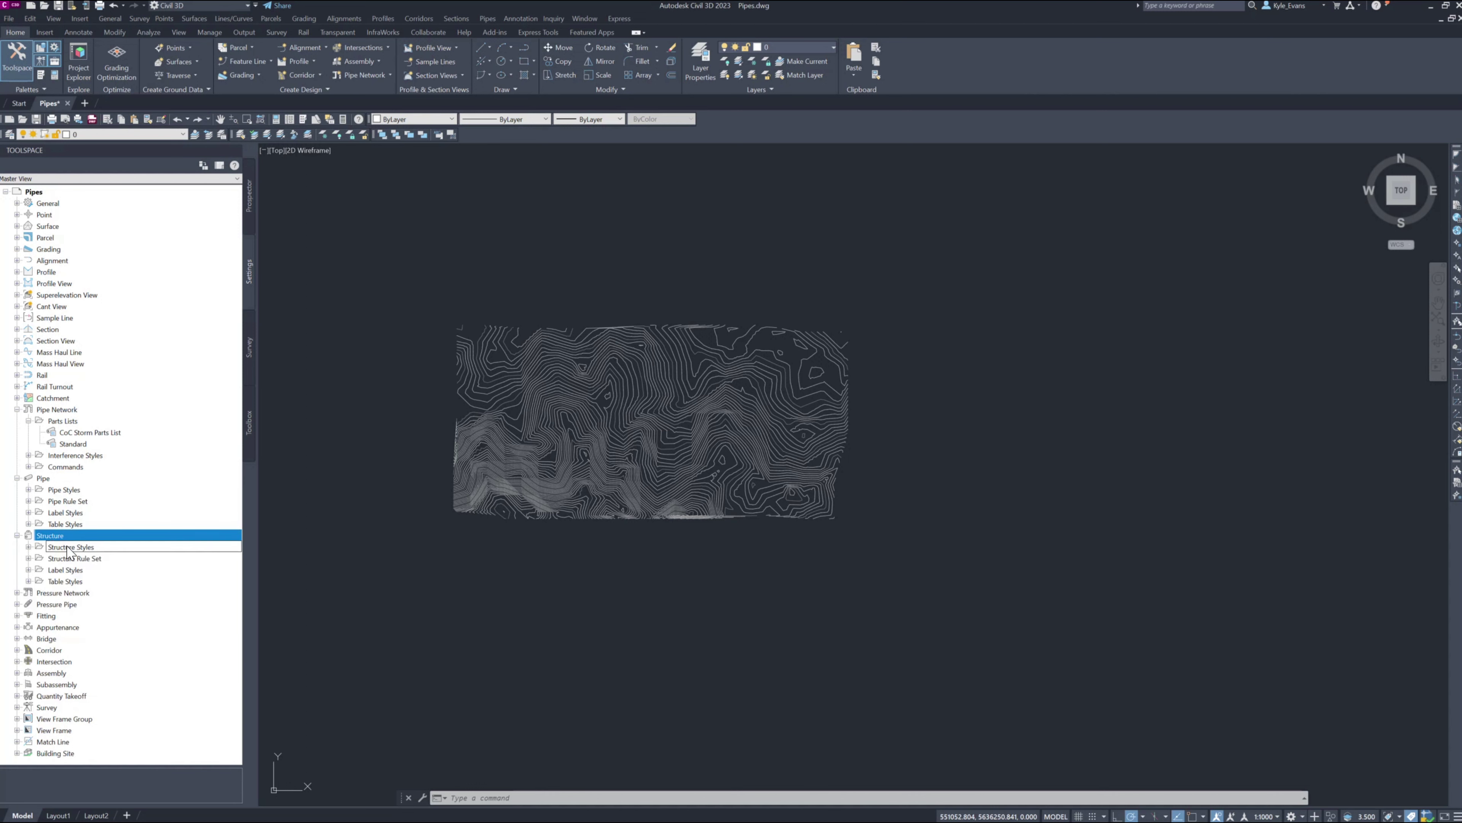
click(71, 547)
click(65, 581)
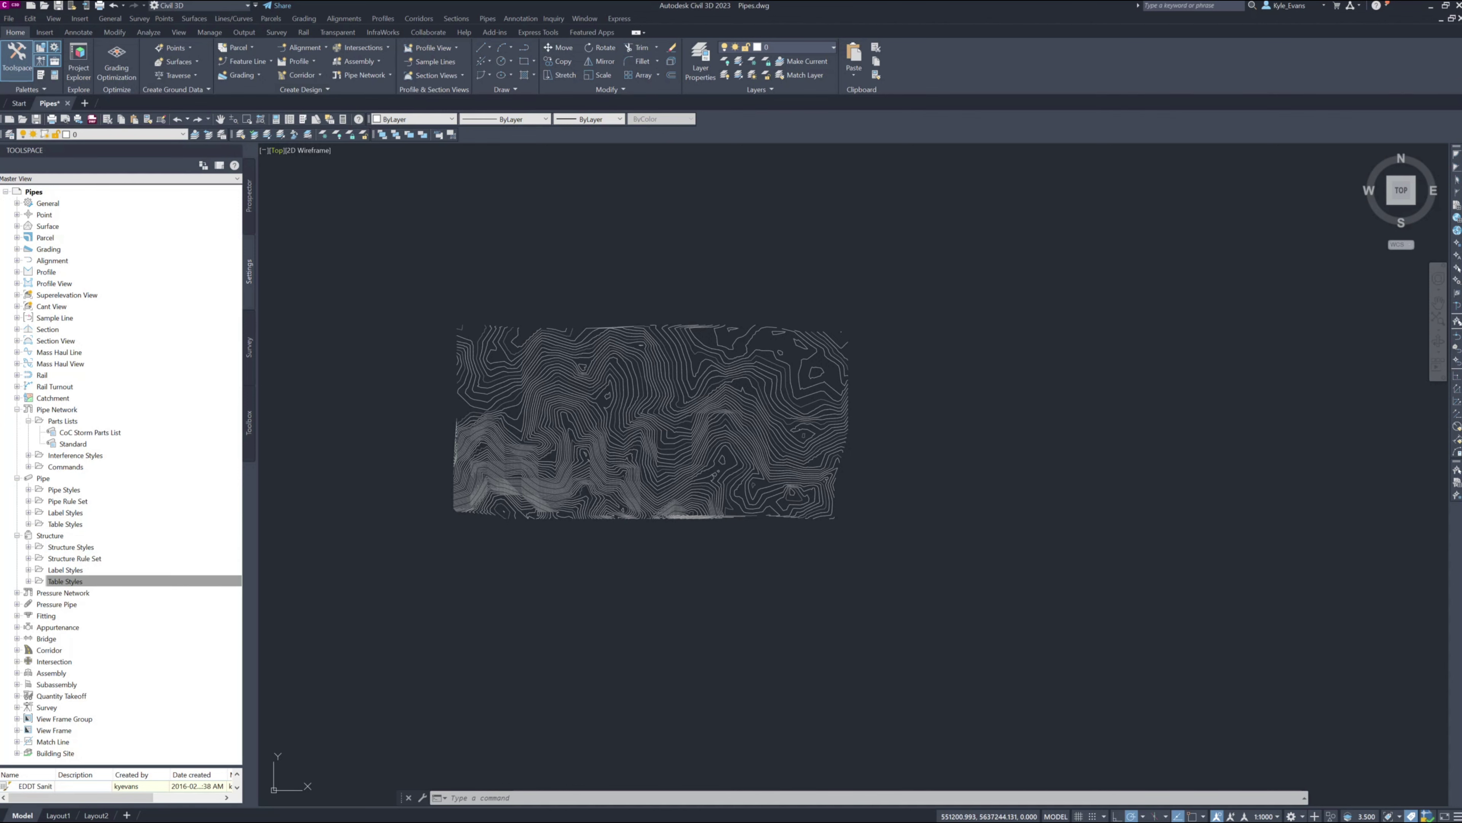
Step: Look through the drawing's pipe network collections and the commands they offer
click(252, 195)
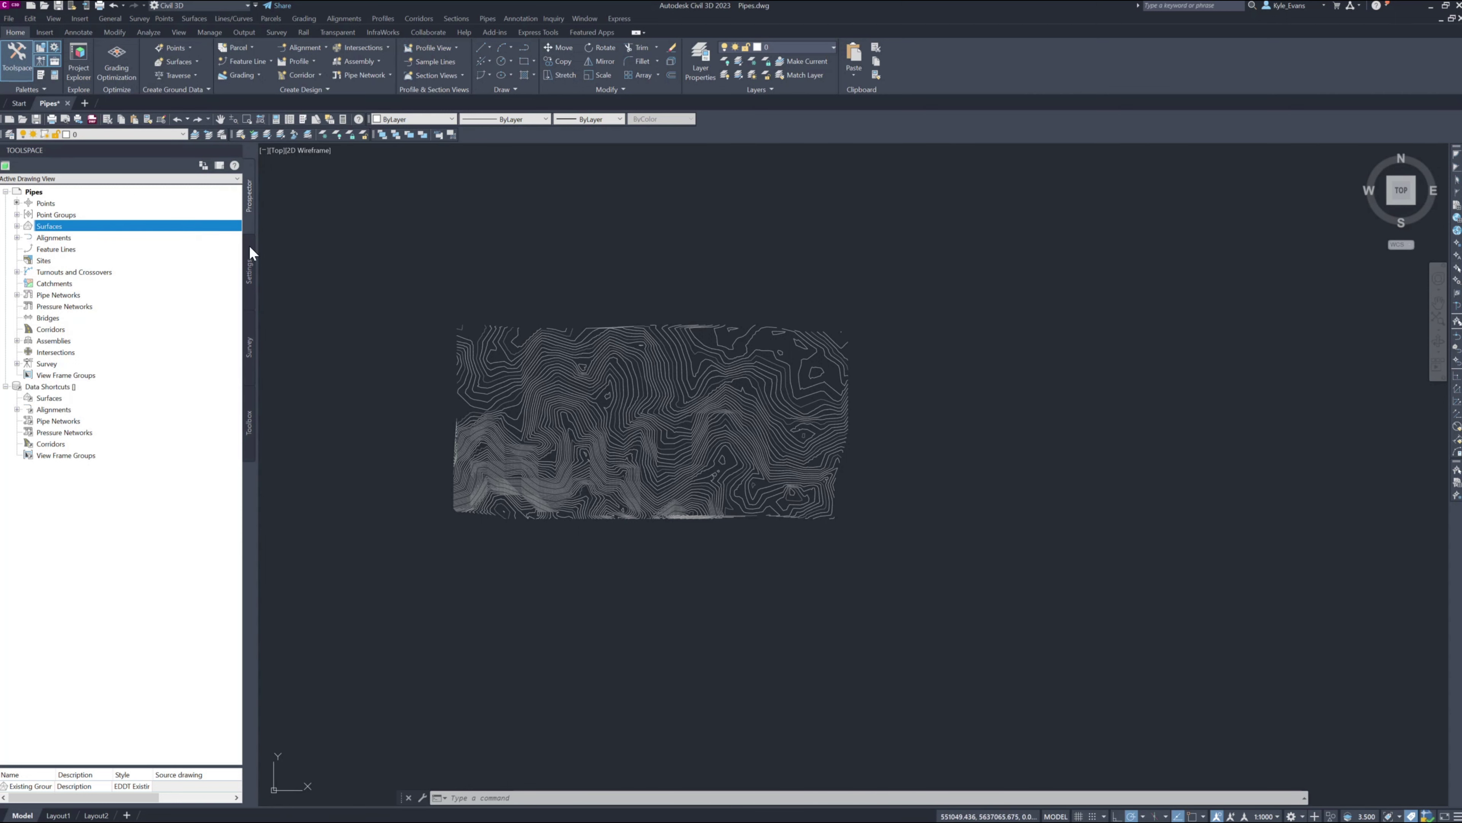
click(17, 294)
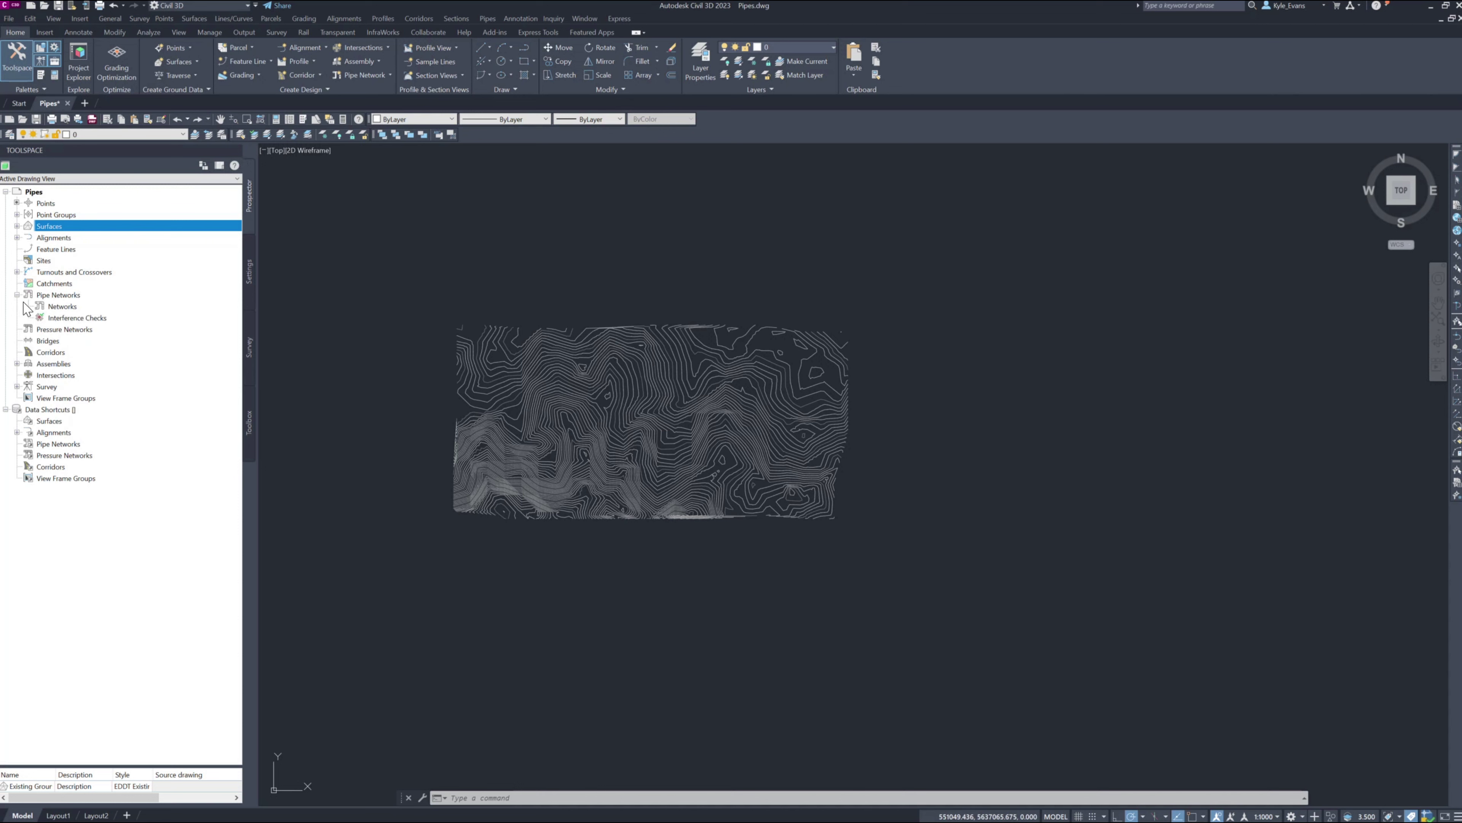
click(61, 307)
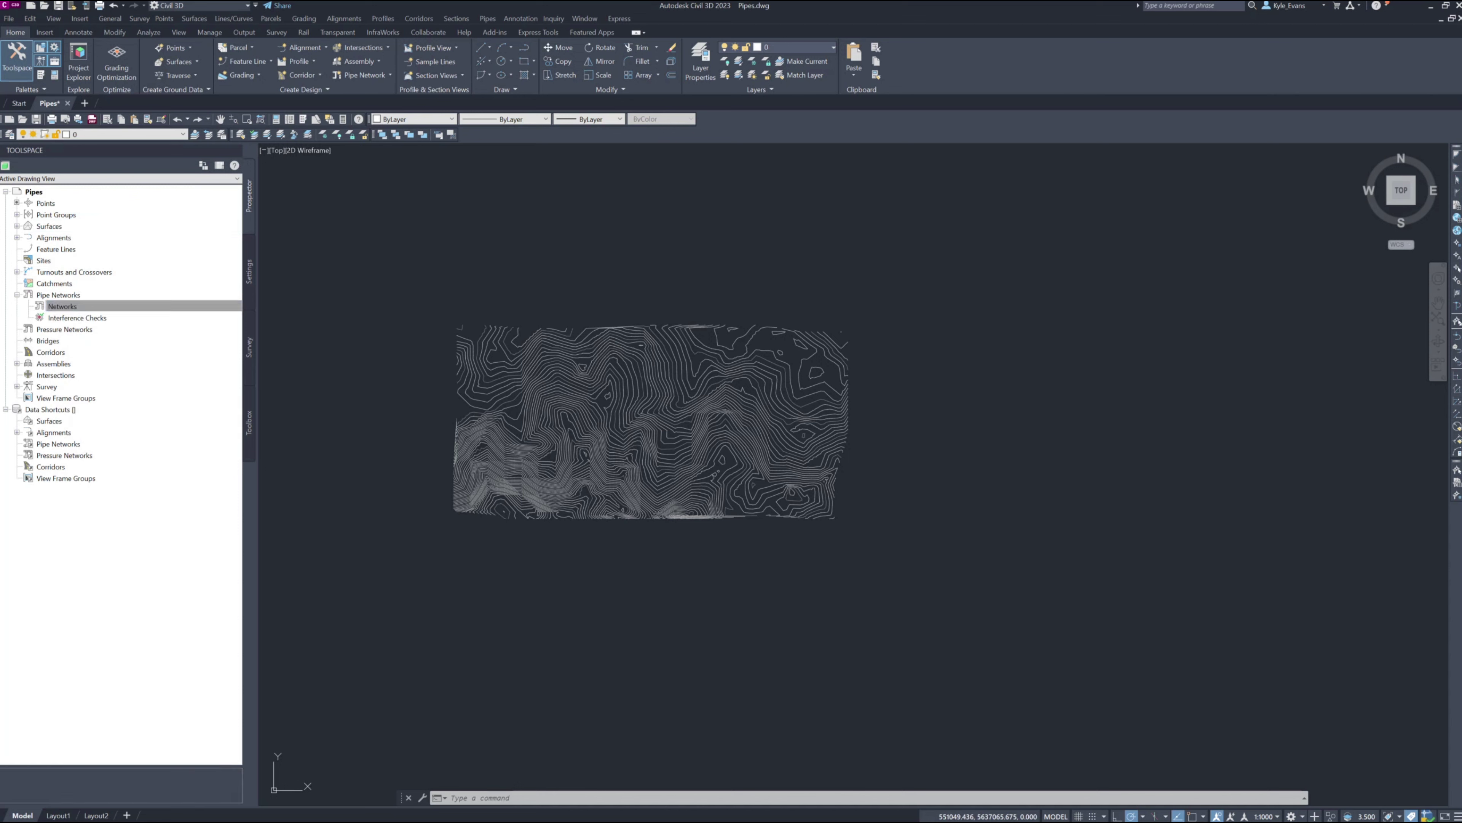
drag(64, 308, 67, 327)
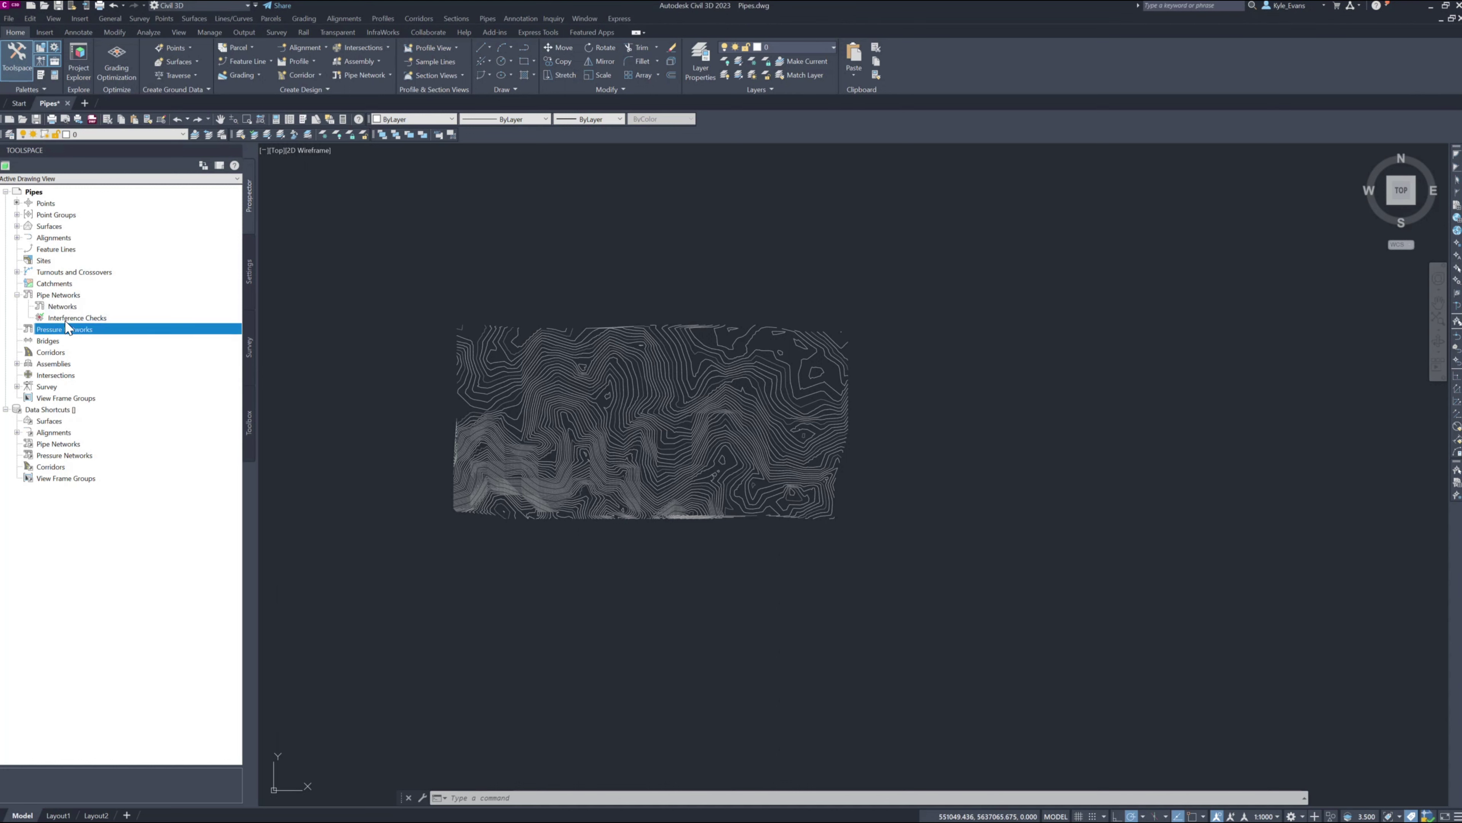
right_click(69, 308)
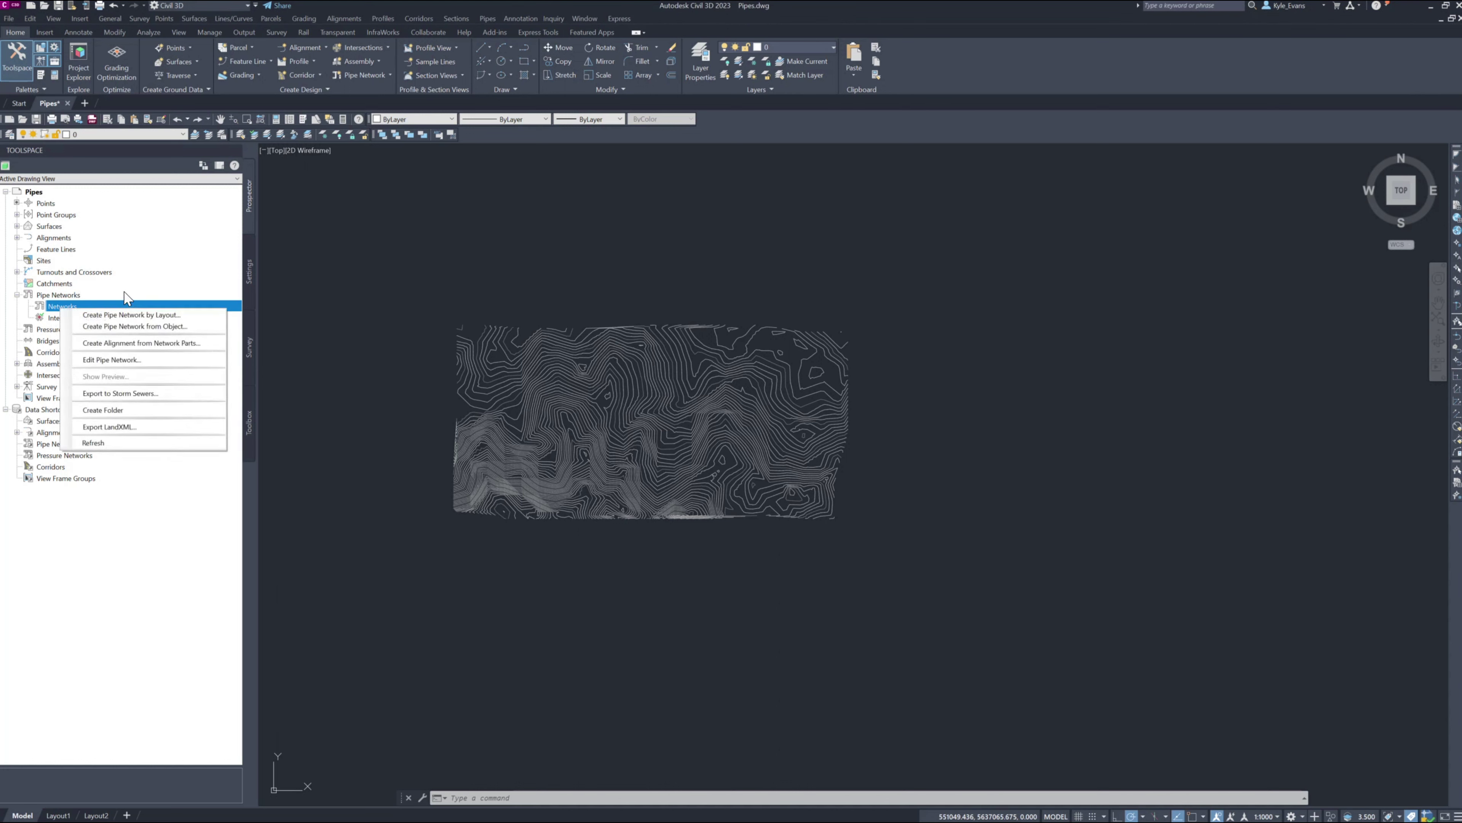
click(61, 294)
right_click(61, 294)
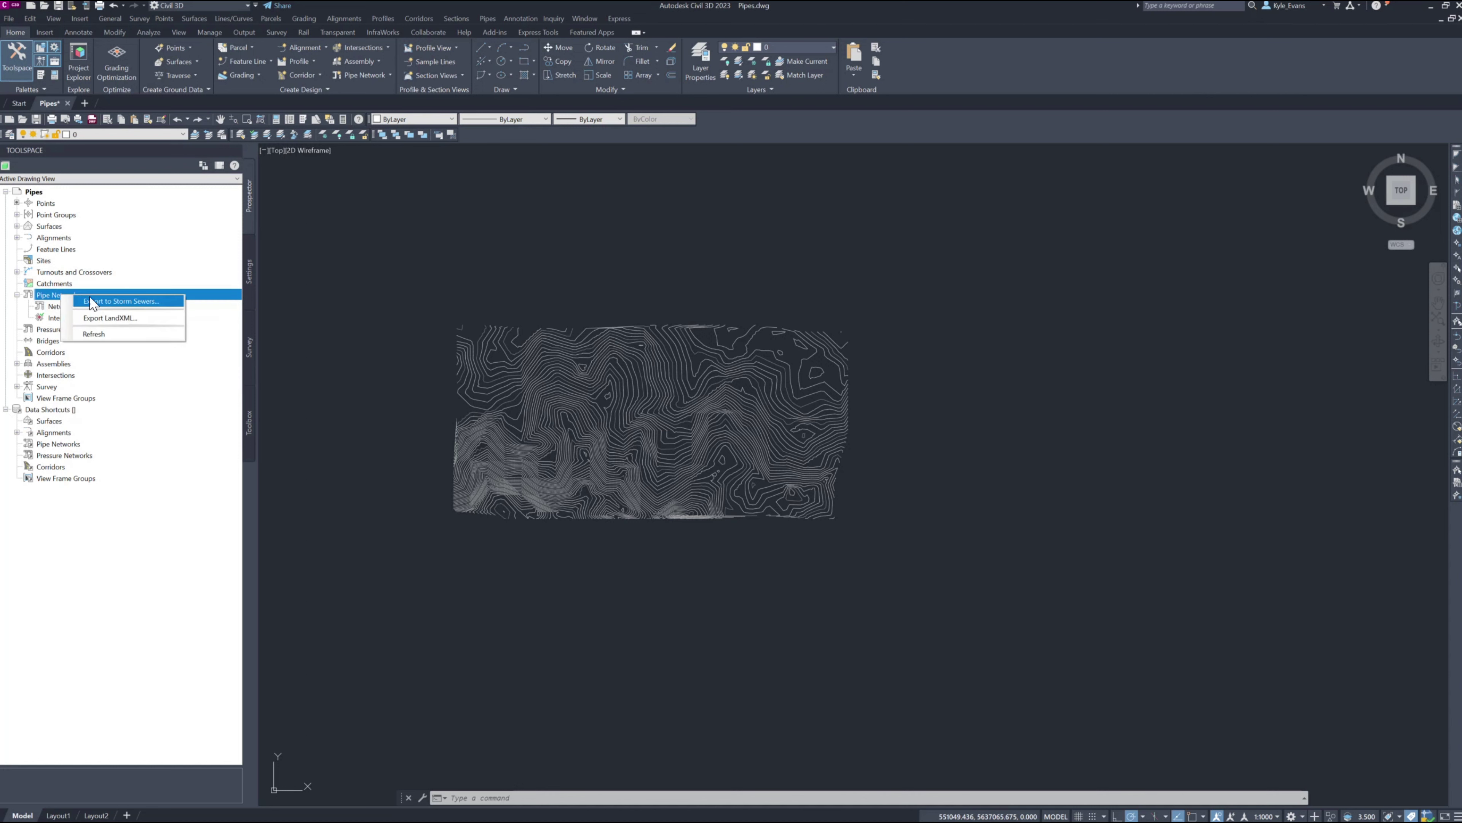
click(47, 295)
click(69, 307)
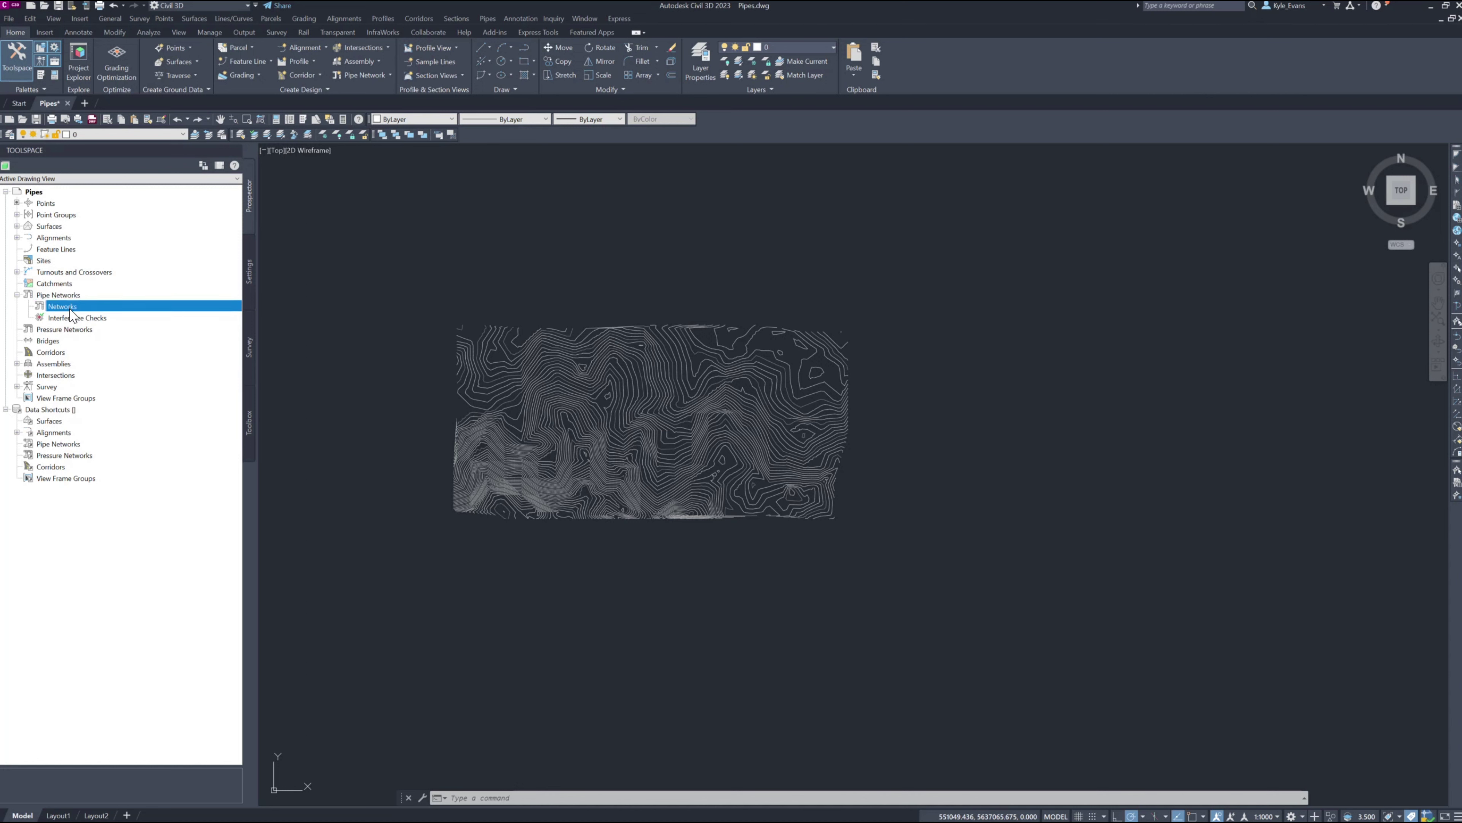
Step: Start a pipe network by layout, name it Storm Network and assign it the CoC Storm Parts List
right_click(68, 308)
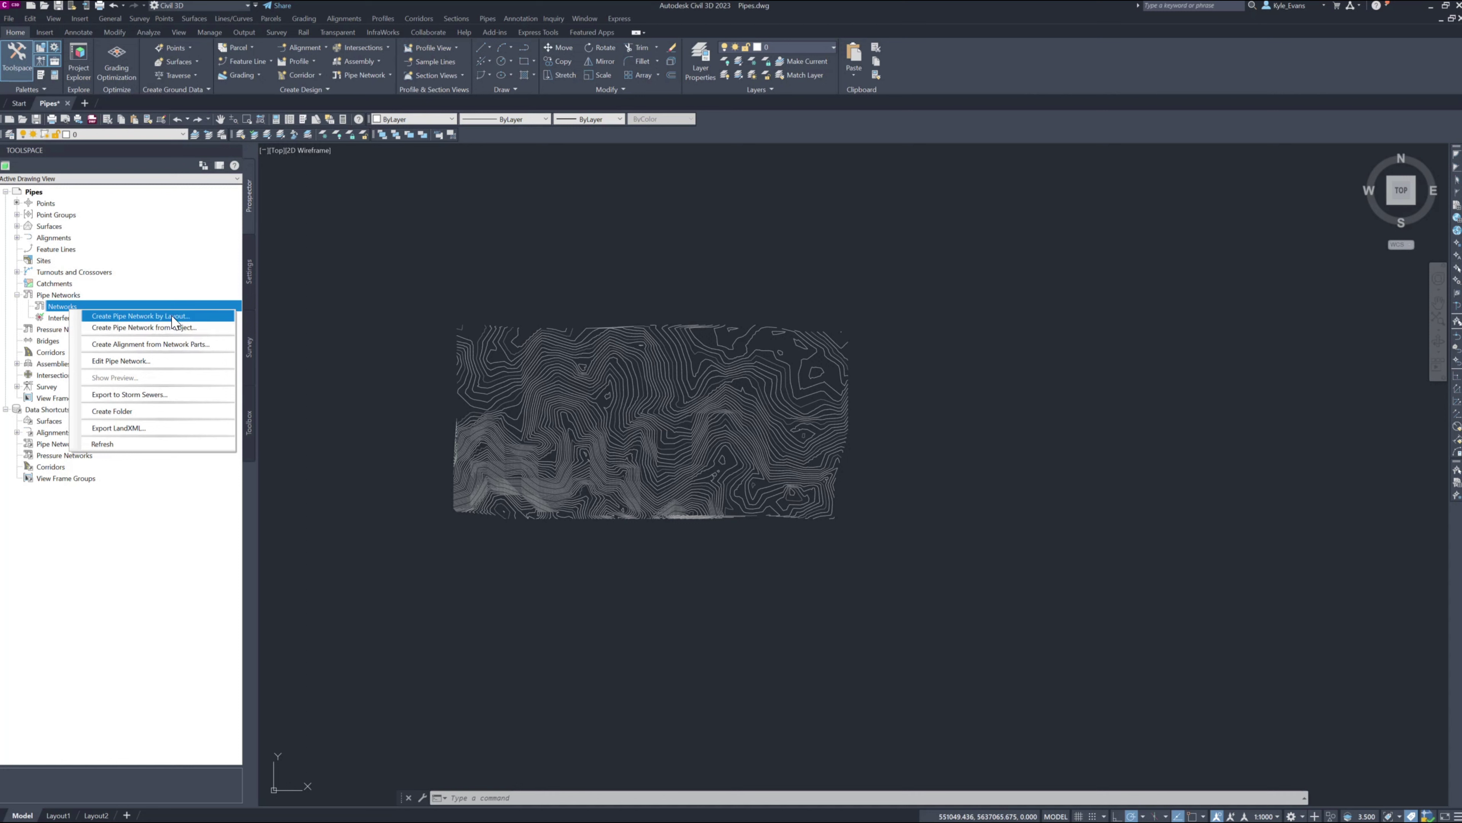
click(144, 317)
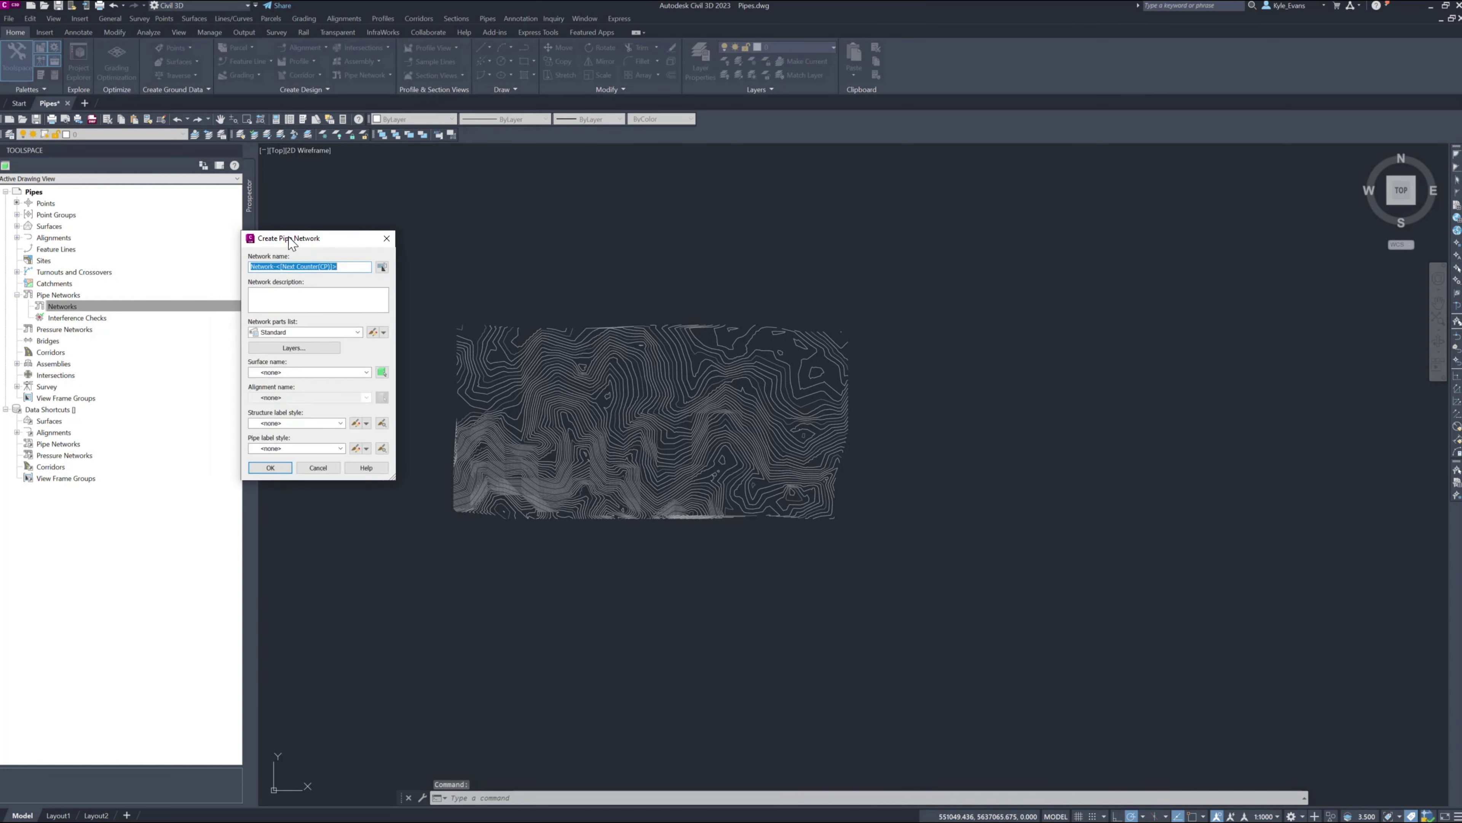
drag(289, 242, 535, 248)
text(Storm Network)
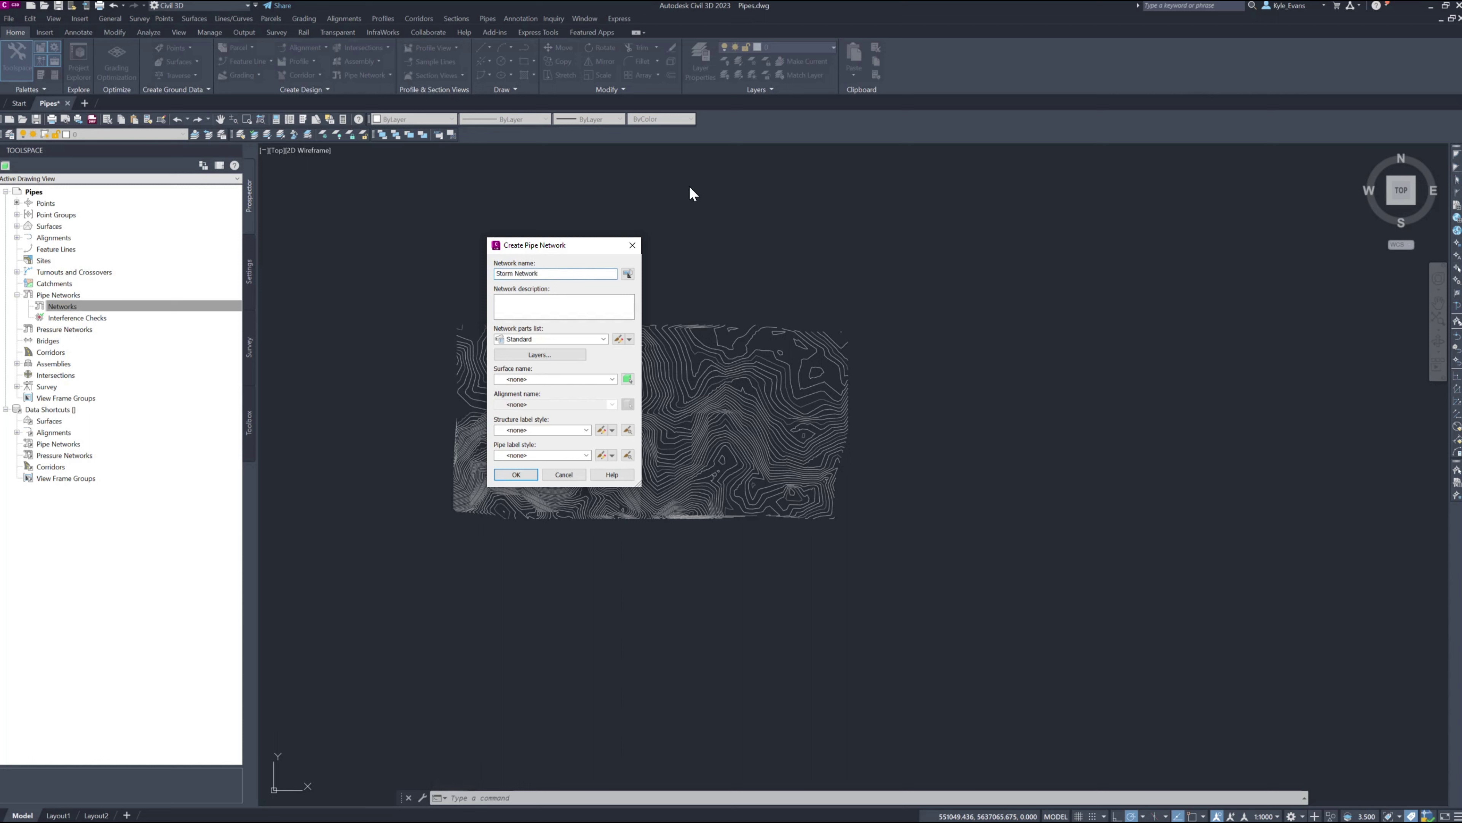
click(541, 339)
click(548, 350)
Step: Review the new network's layer assignments and set its surface to Existing Ground
click(531, 355)
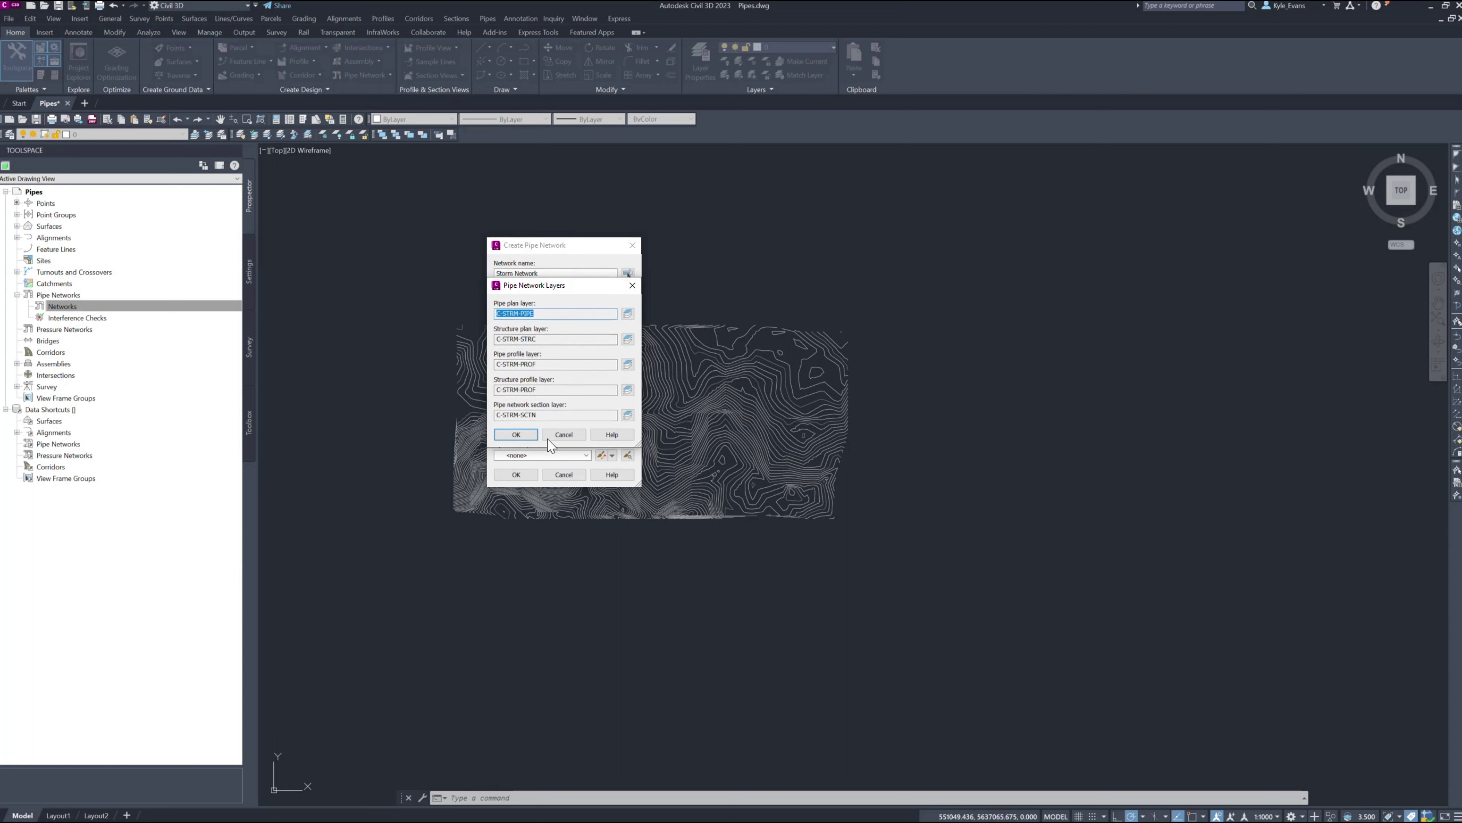
click(561, 436)
click(572, 378)
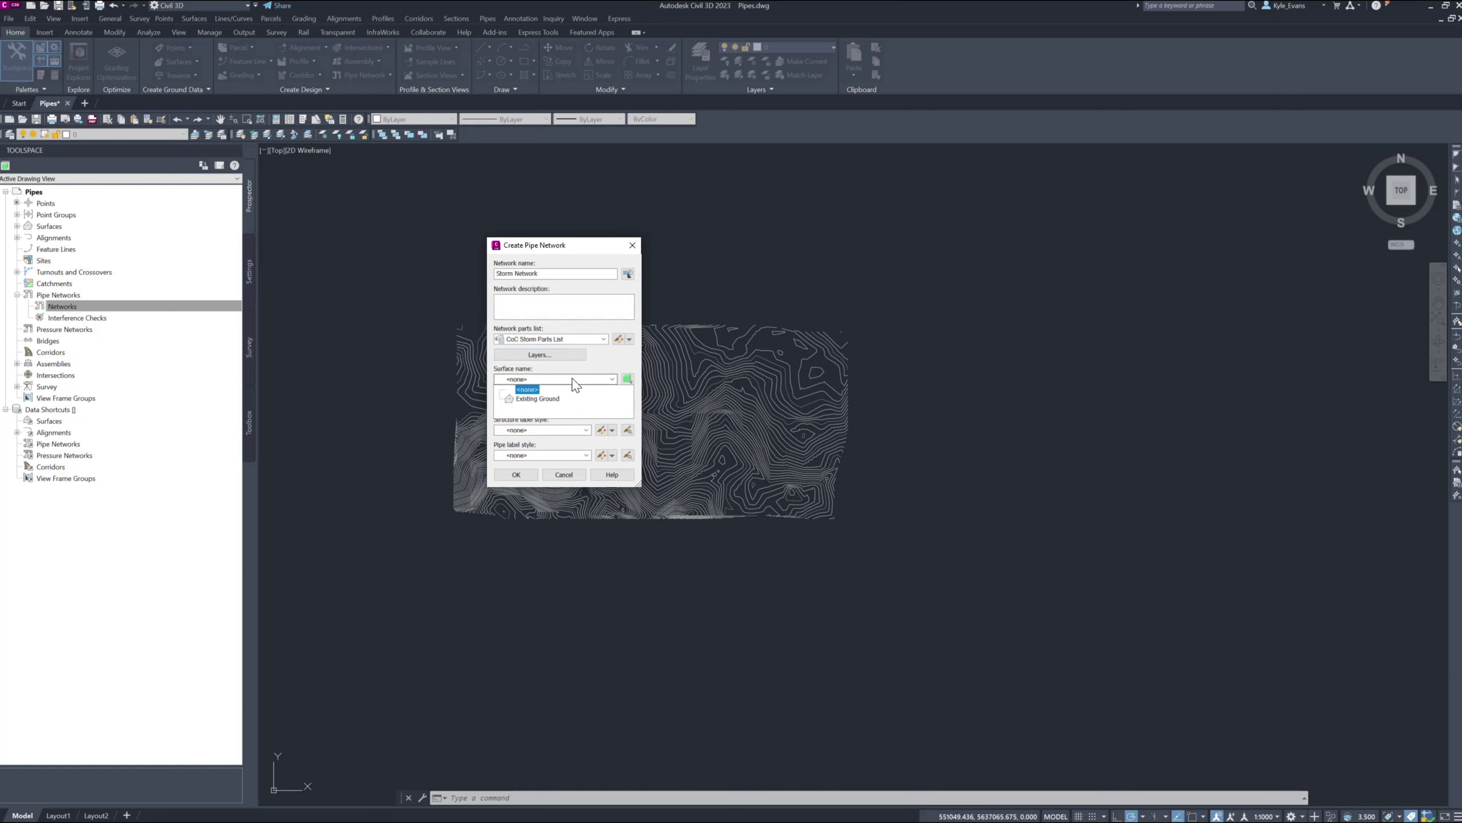
click(572, 380)
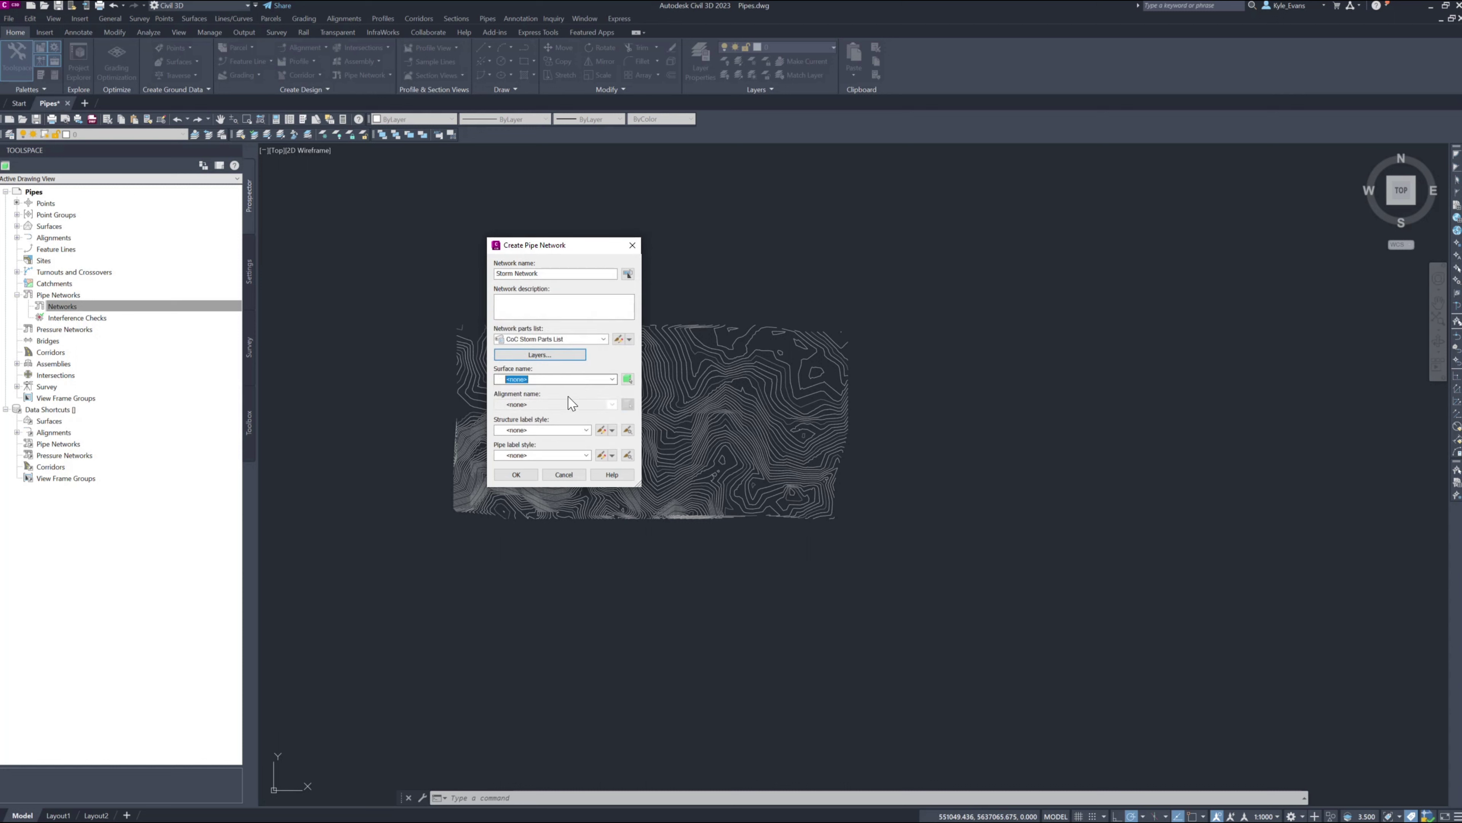
click(574, 382)
click(551, 406)
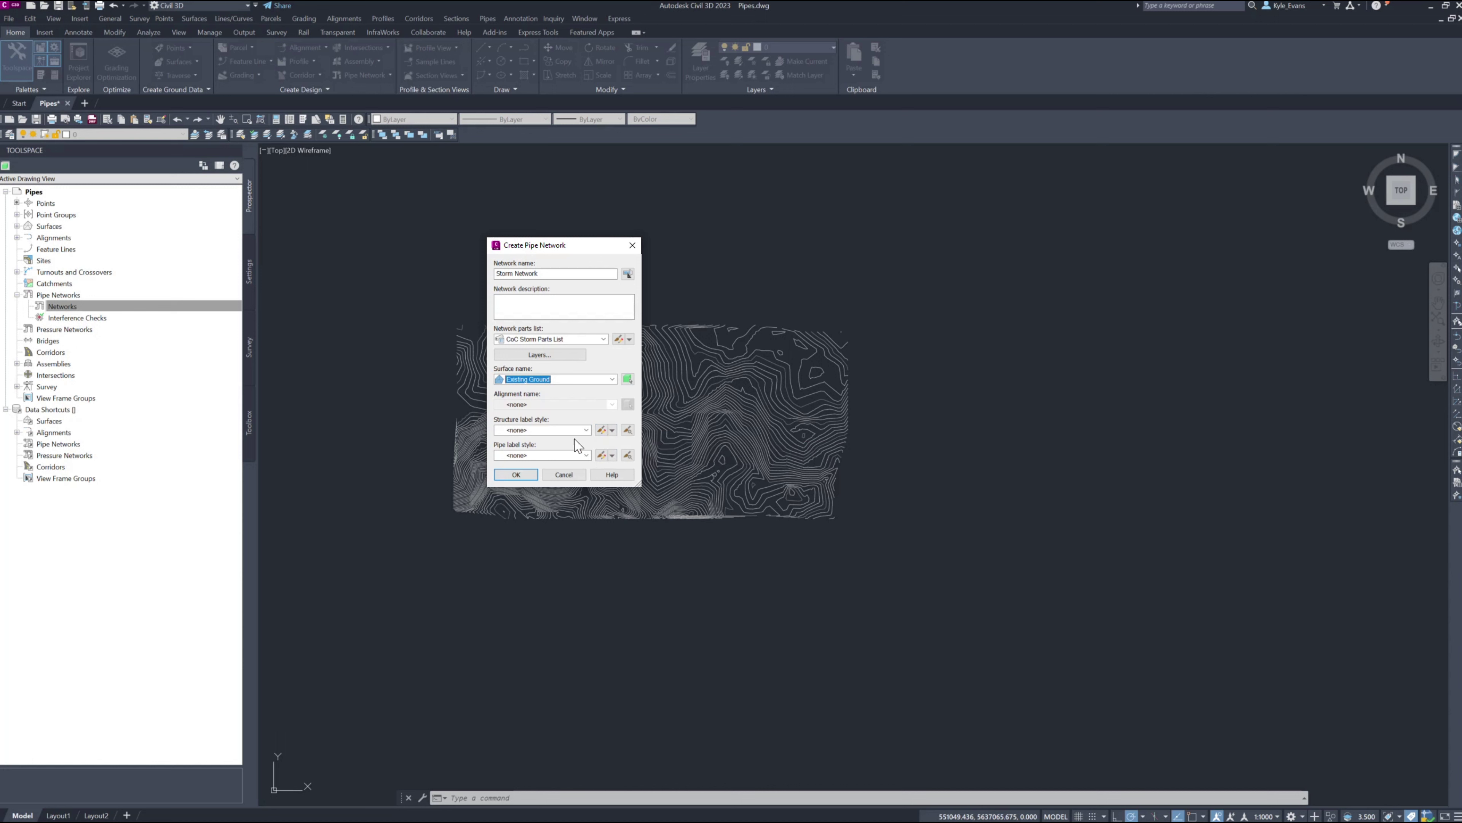
Step: Set structure labels to EDDT All Info Plan Labels (2.0mm) and pipe labels to EDDT Pipe Label Plan Storm (2.0mm), and create the network
click(527, 431)
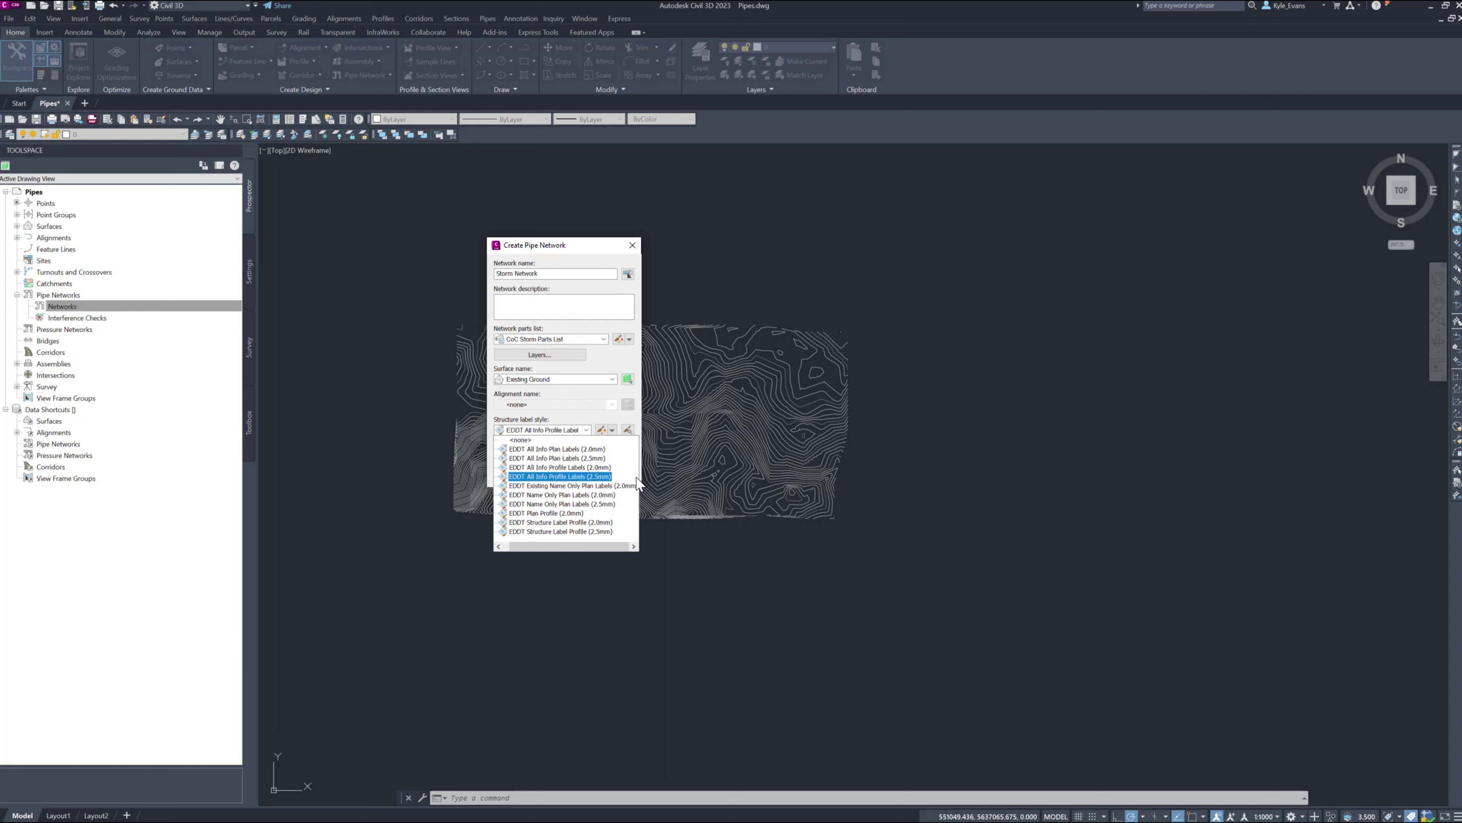
click(573, 449)
click(569, 455)
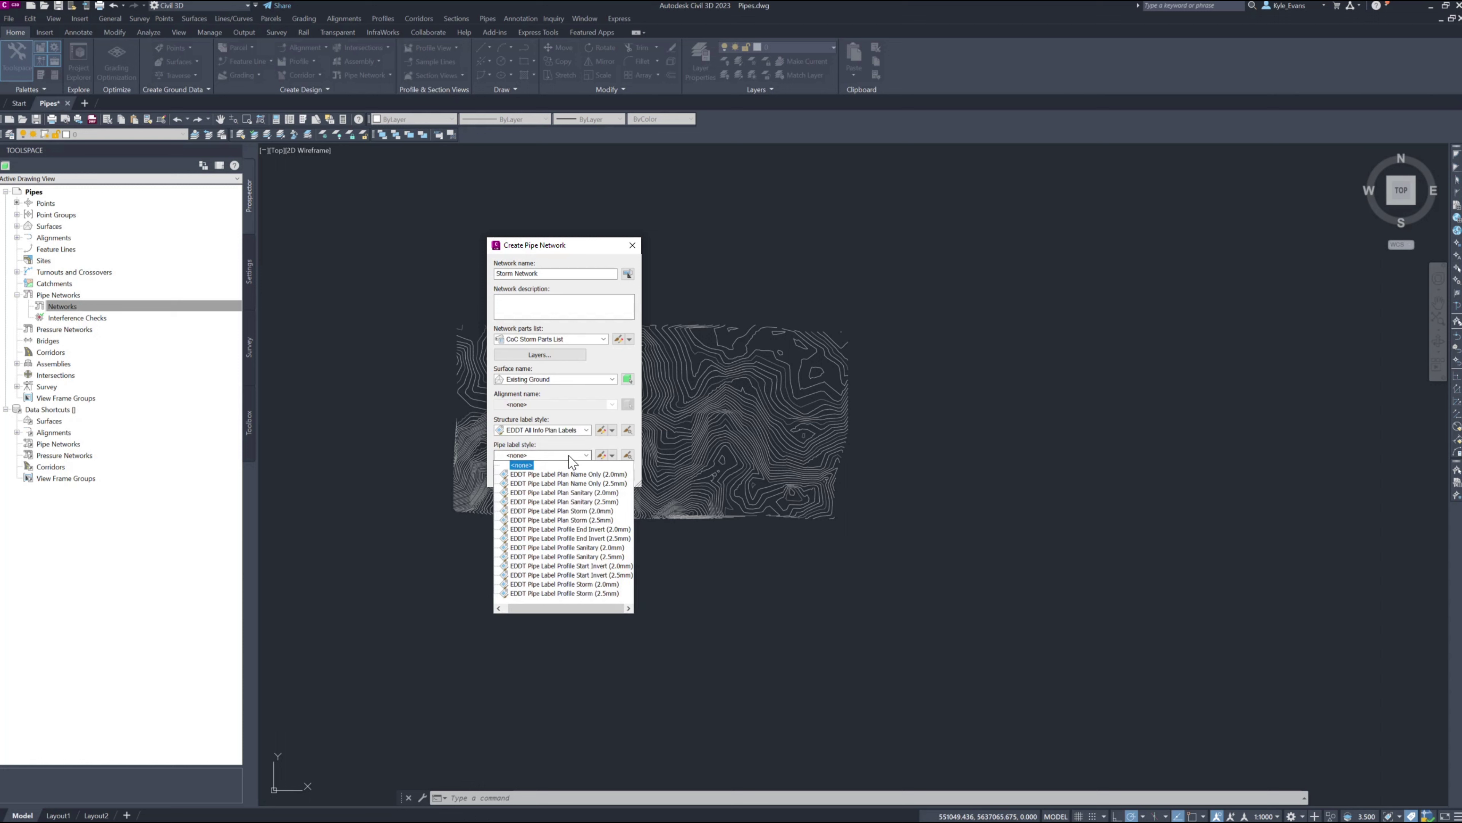
click(599, 510)
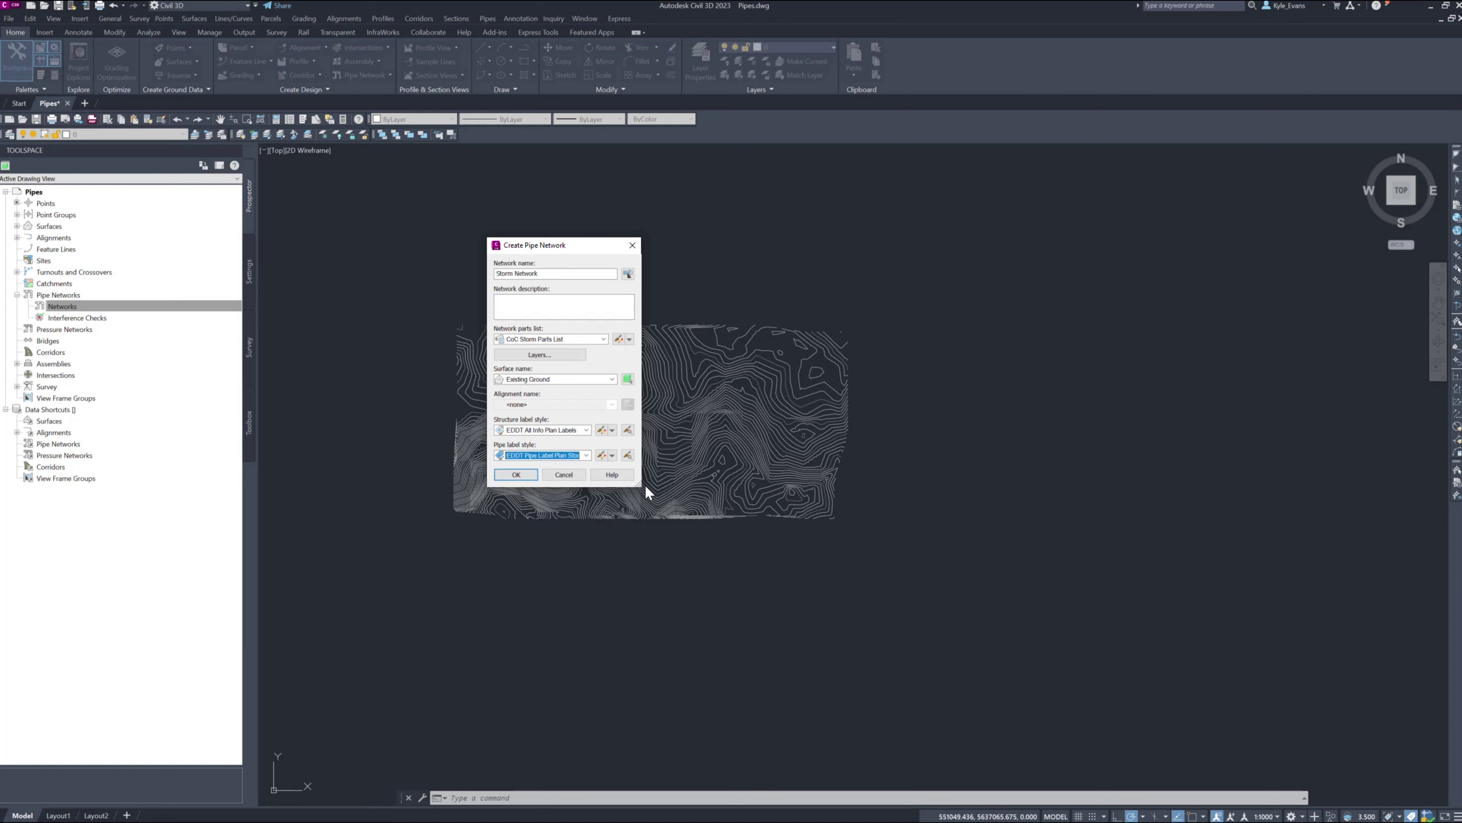
click(516, 475)
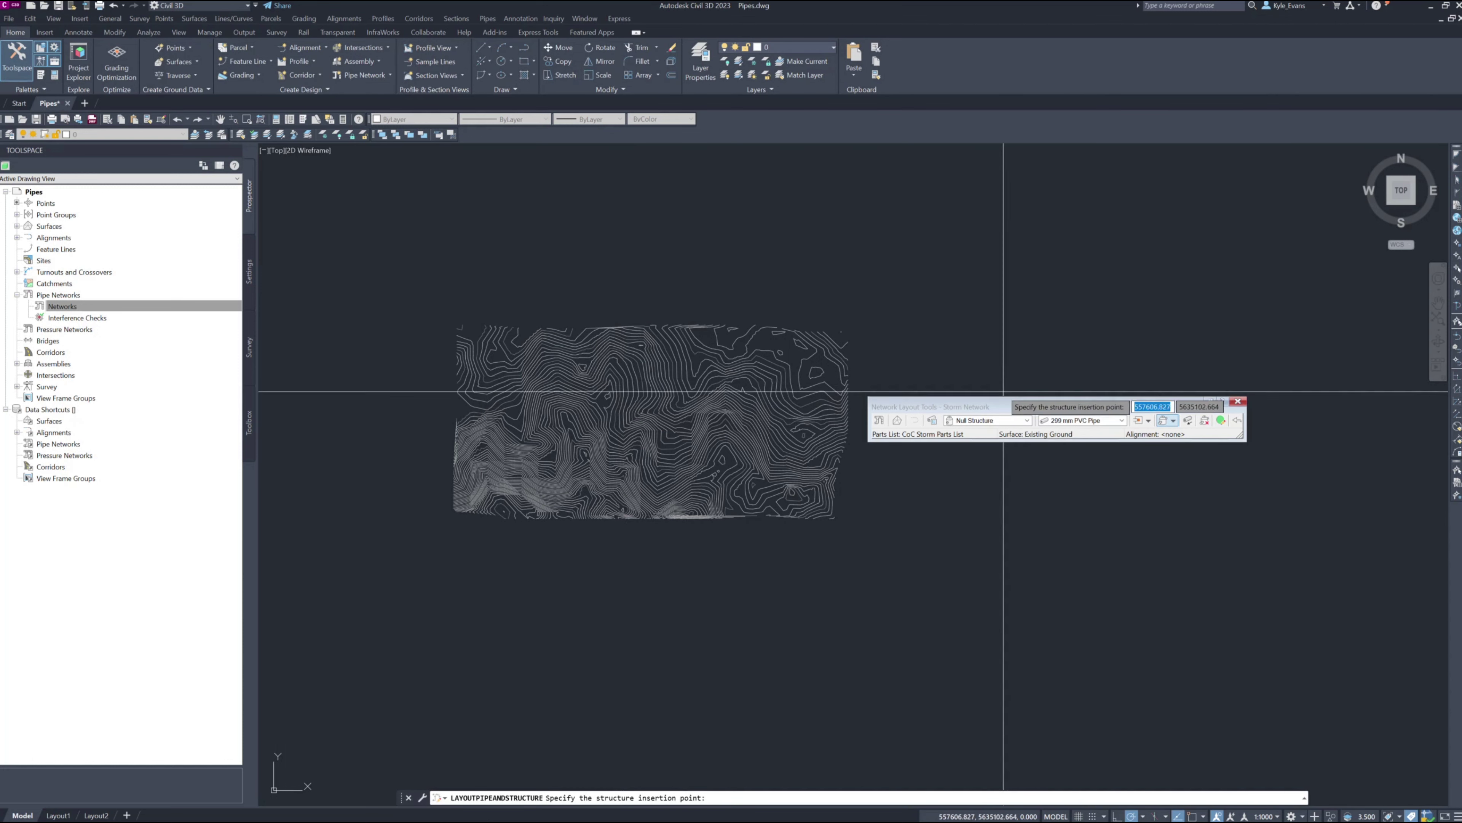
drag(995, 405, 548, 178)
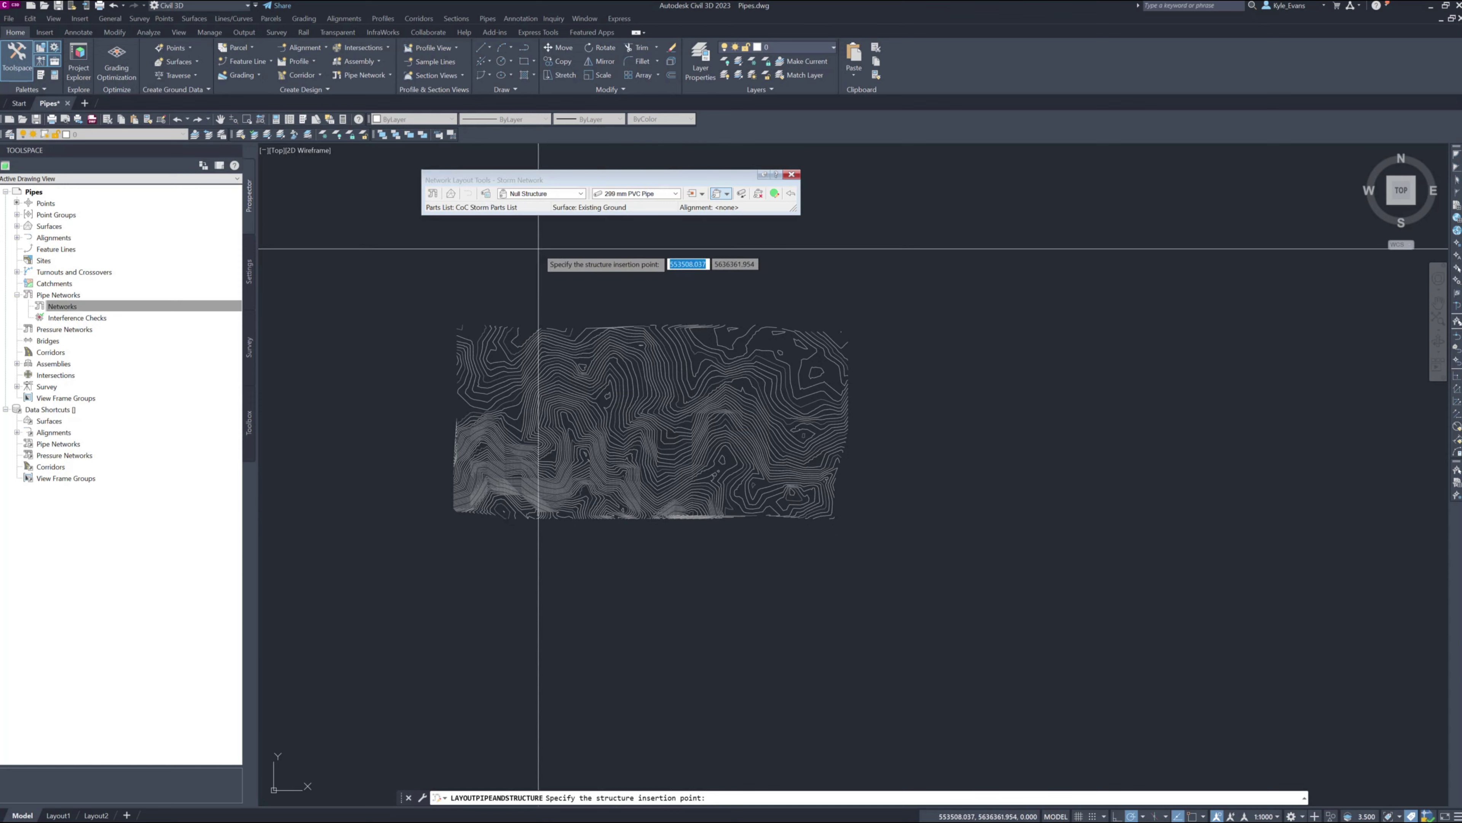
Step: Open the Storm Network's properties and choose Drainage as its utility type
click(432, 194)
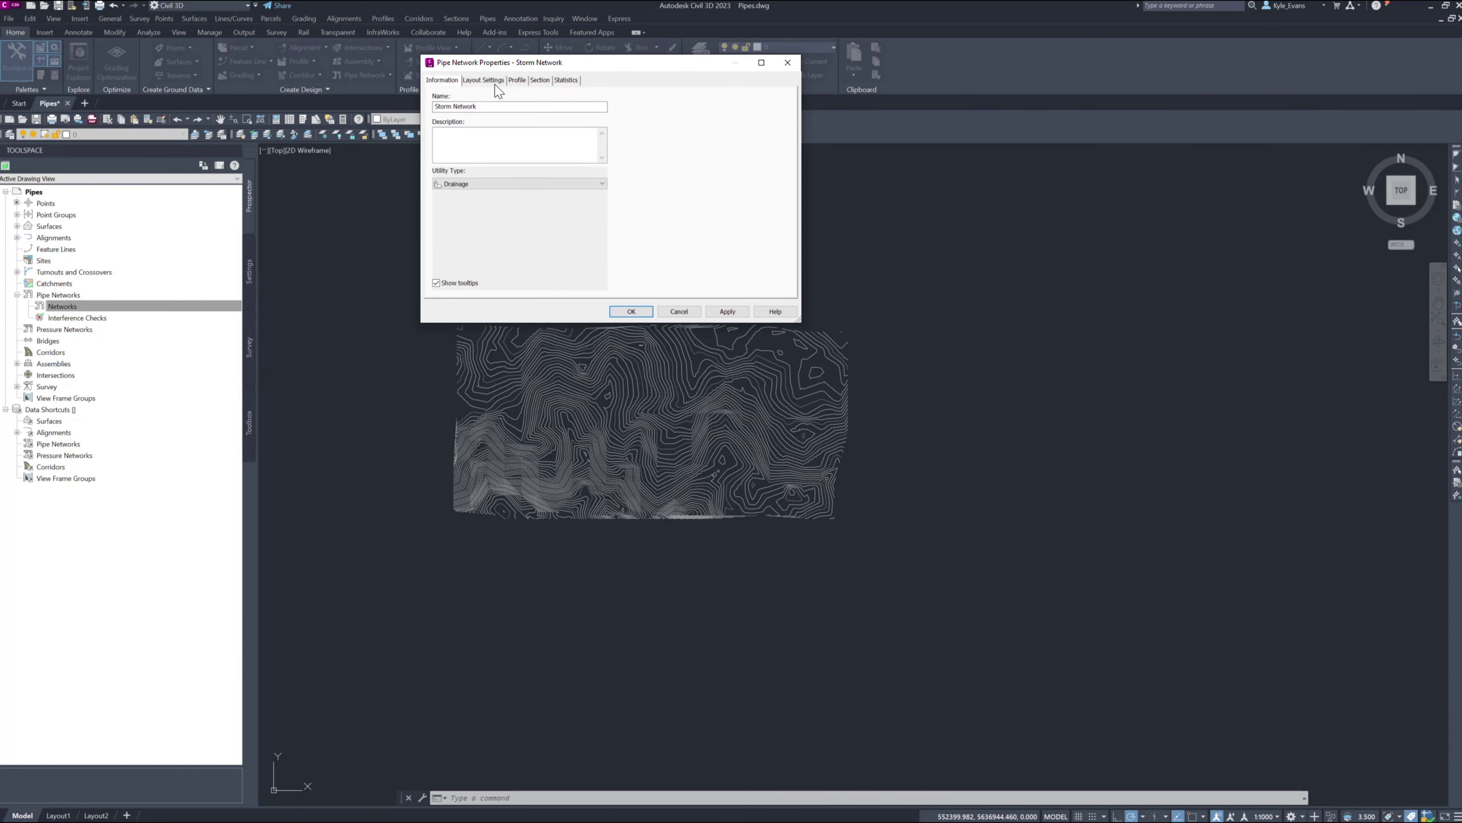
drag(526, 64, 513, 250)
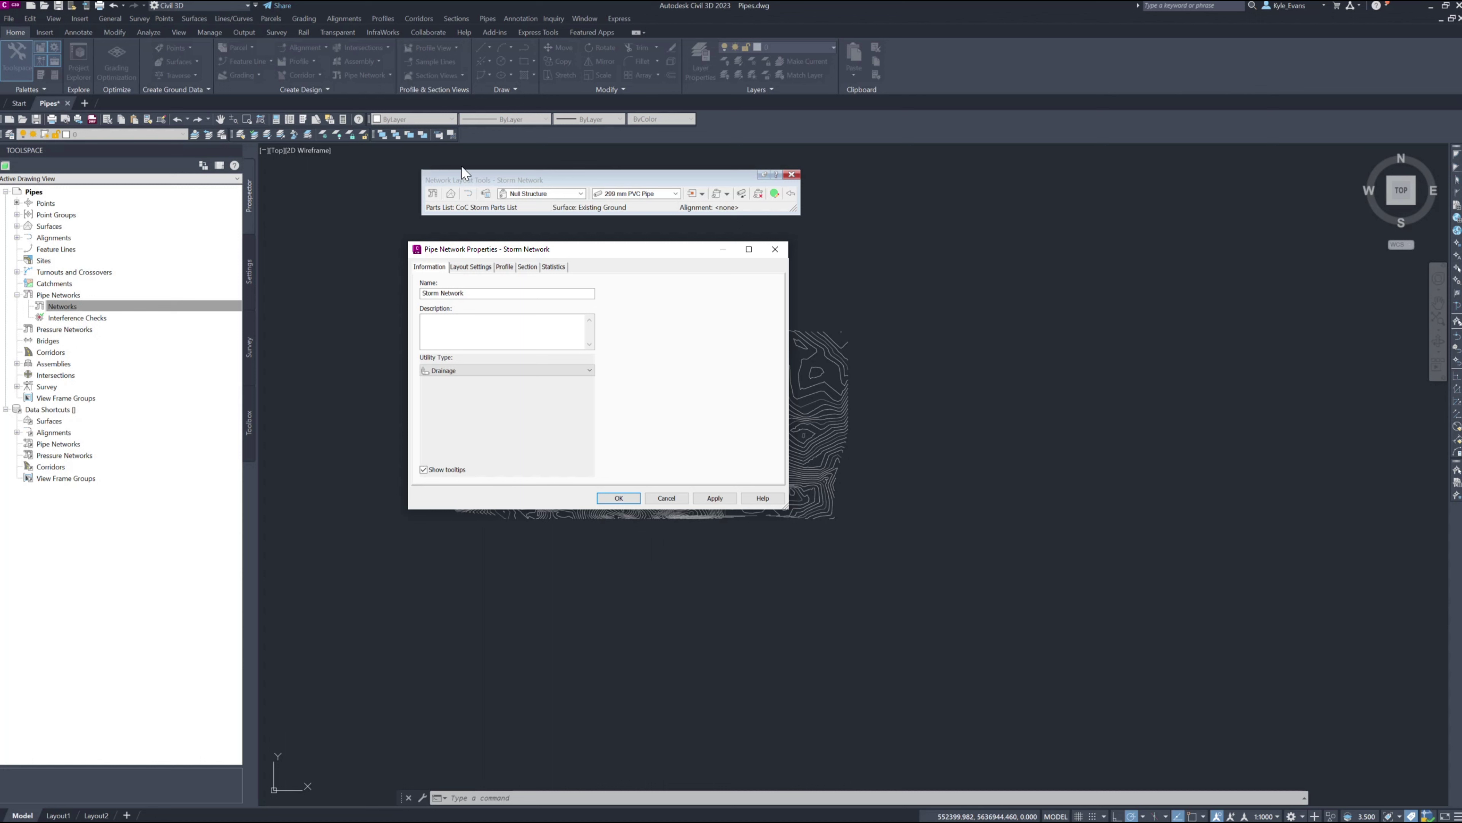
click(526, 371)
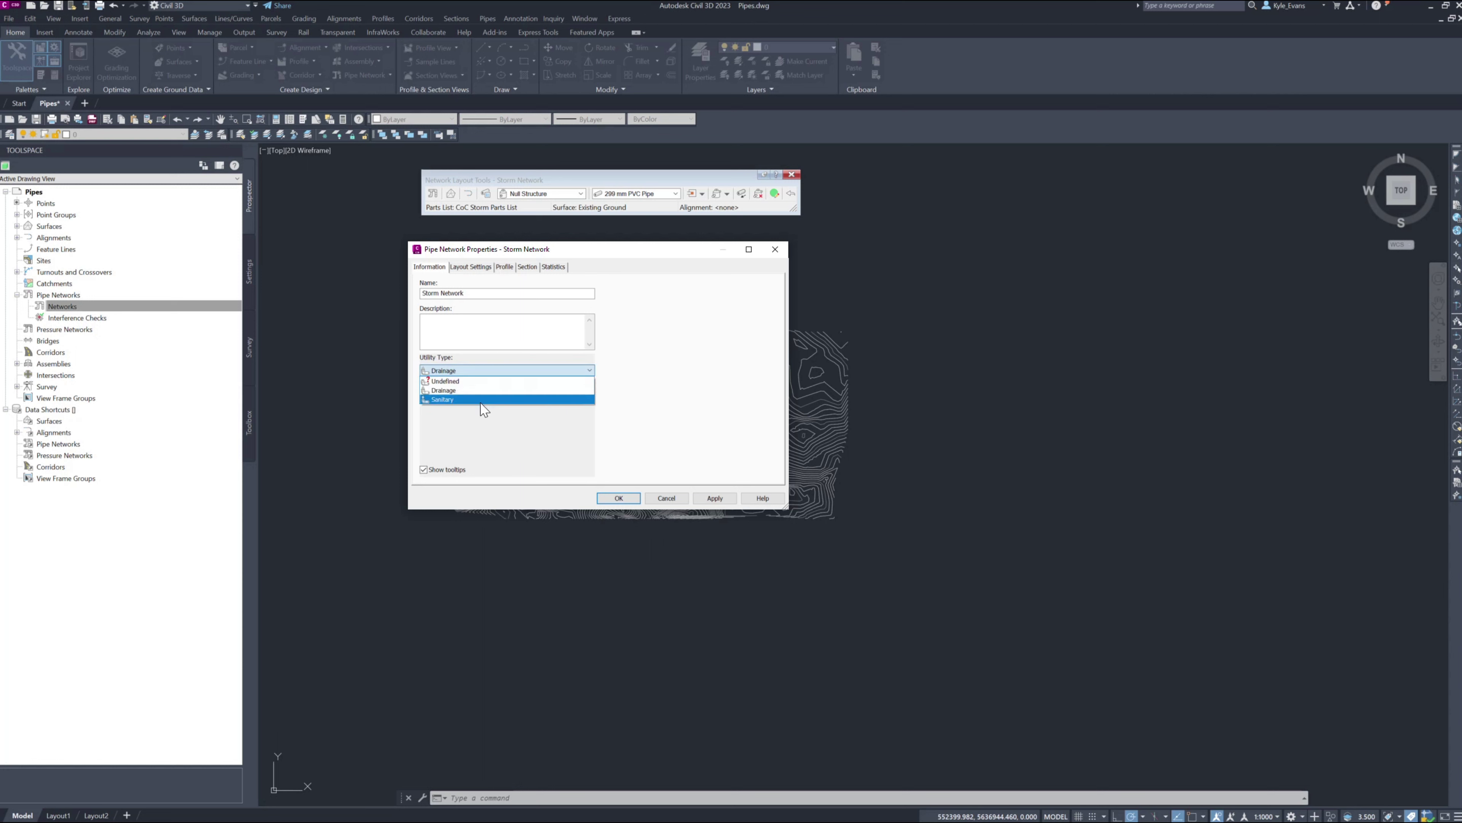
click(486, 390)
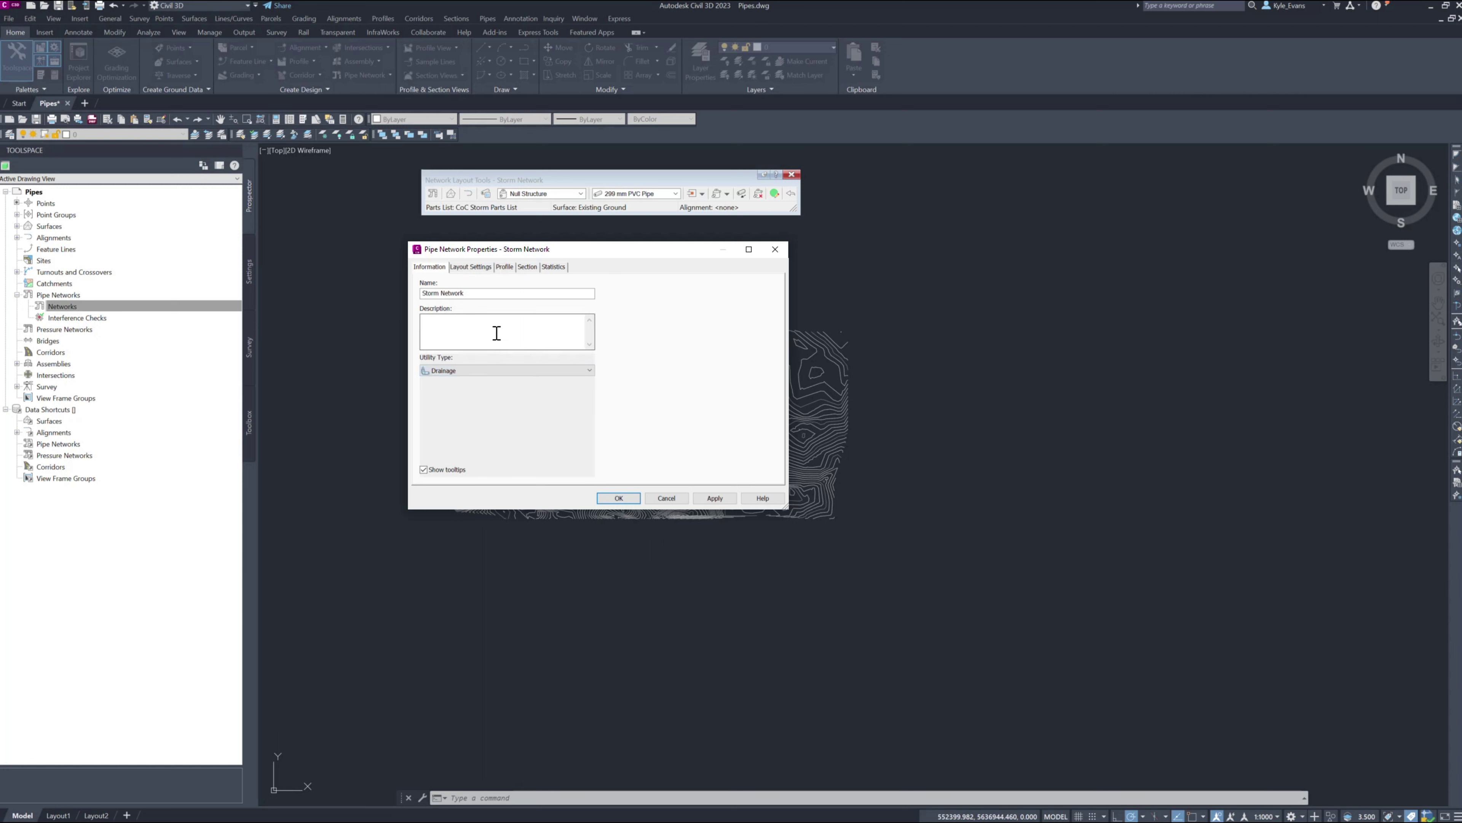
Step: Examine the network's layout settings, especially the name templates for pipes and structures
click(470, 268)
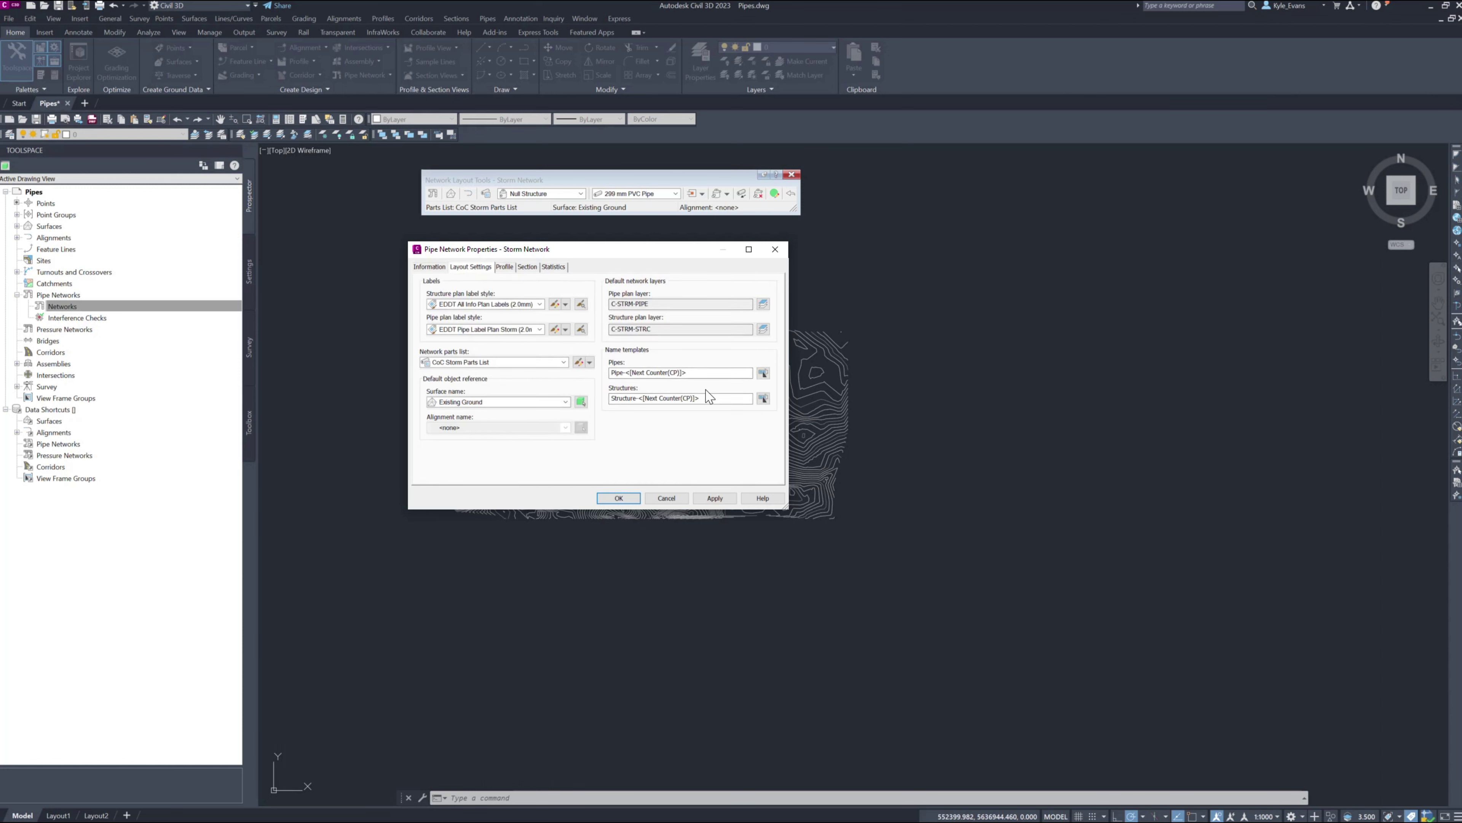
click(702, 373)
click(724, 398)
click(690, 373)
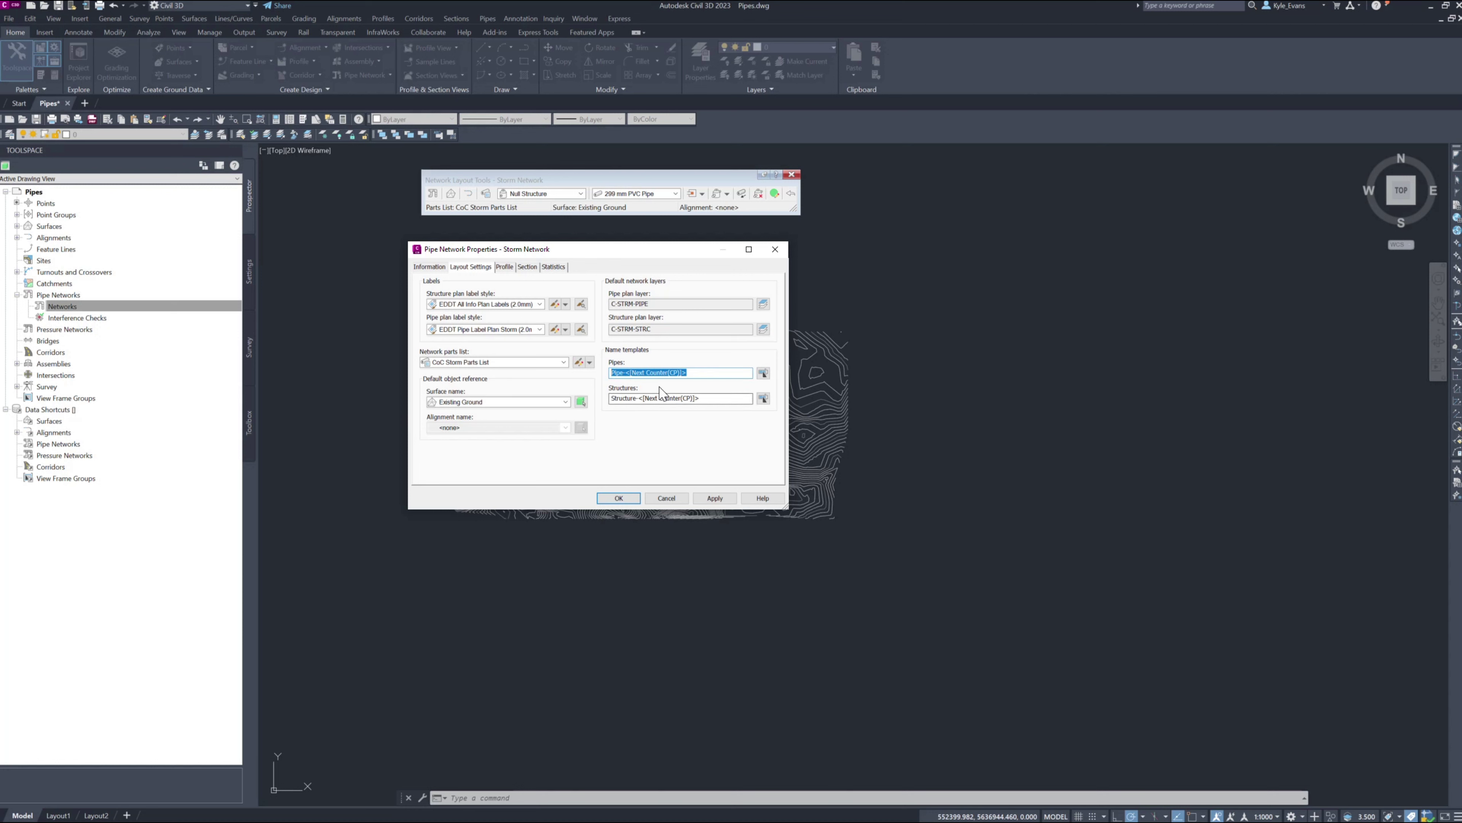
click(628, 372)
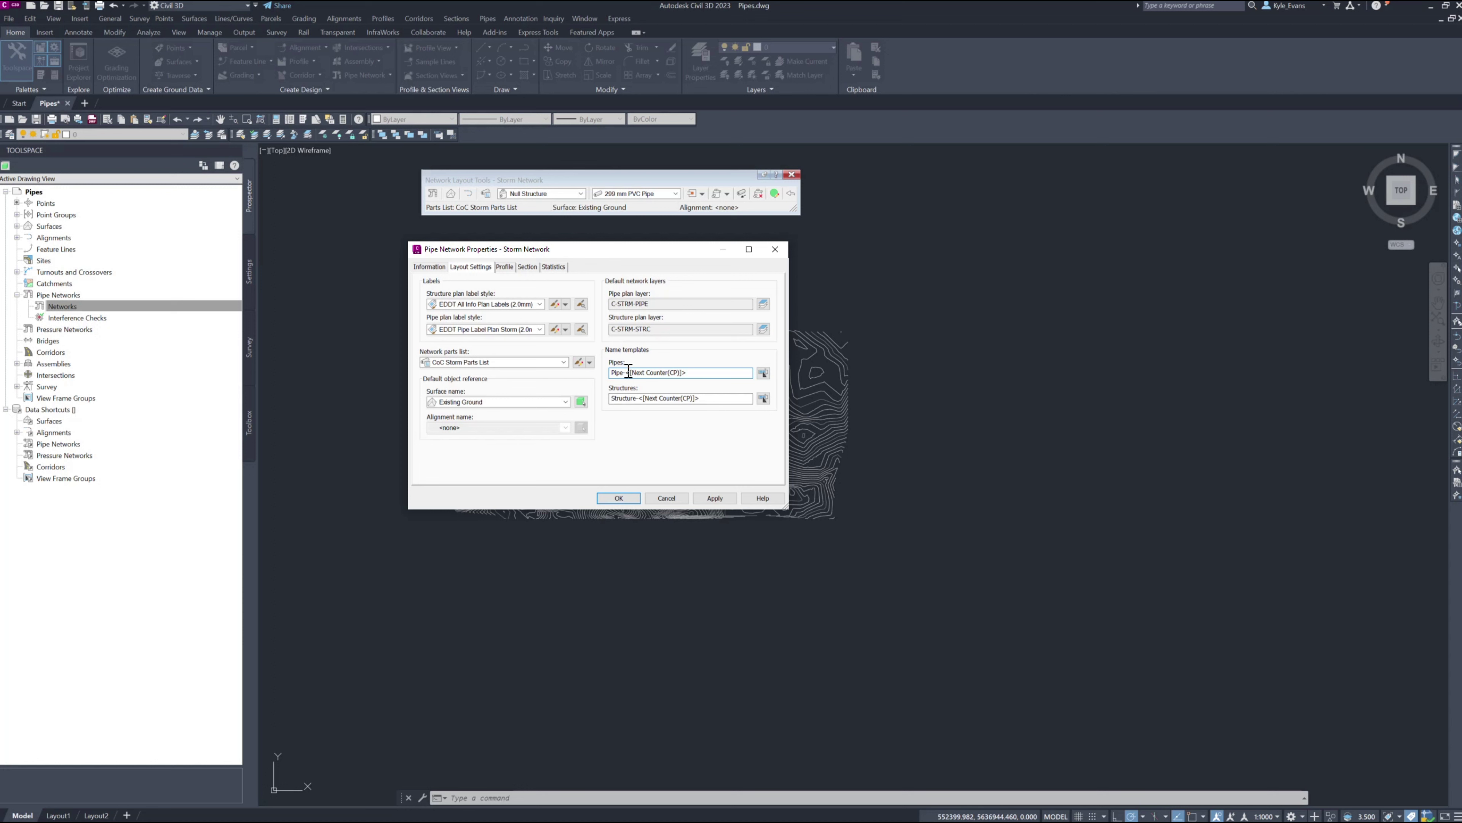
click(651, 397)
click(635, 398)
drag(642, 397, 714, 399)
key(ctrl+a)
Step: Set profile labels to EDDT Structure Label Profile (2.0mm) for structures, EDDT Pipe Label Profile Storm (2.0mm) for pipes and EDDT Crossing Label (2.0mm) for crossings
click(504, 267)
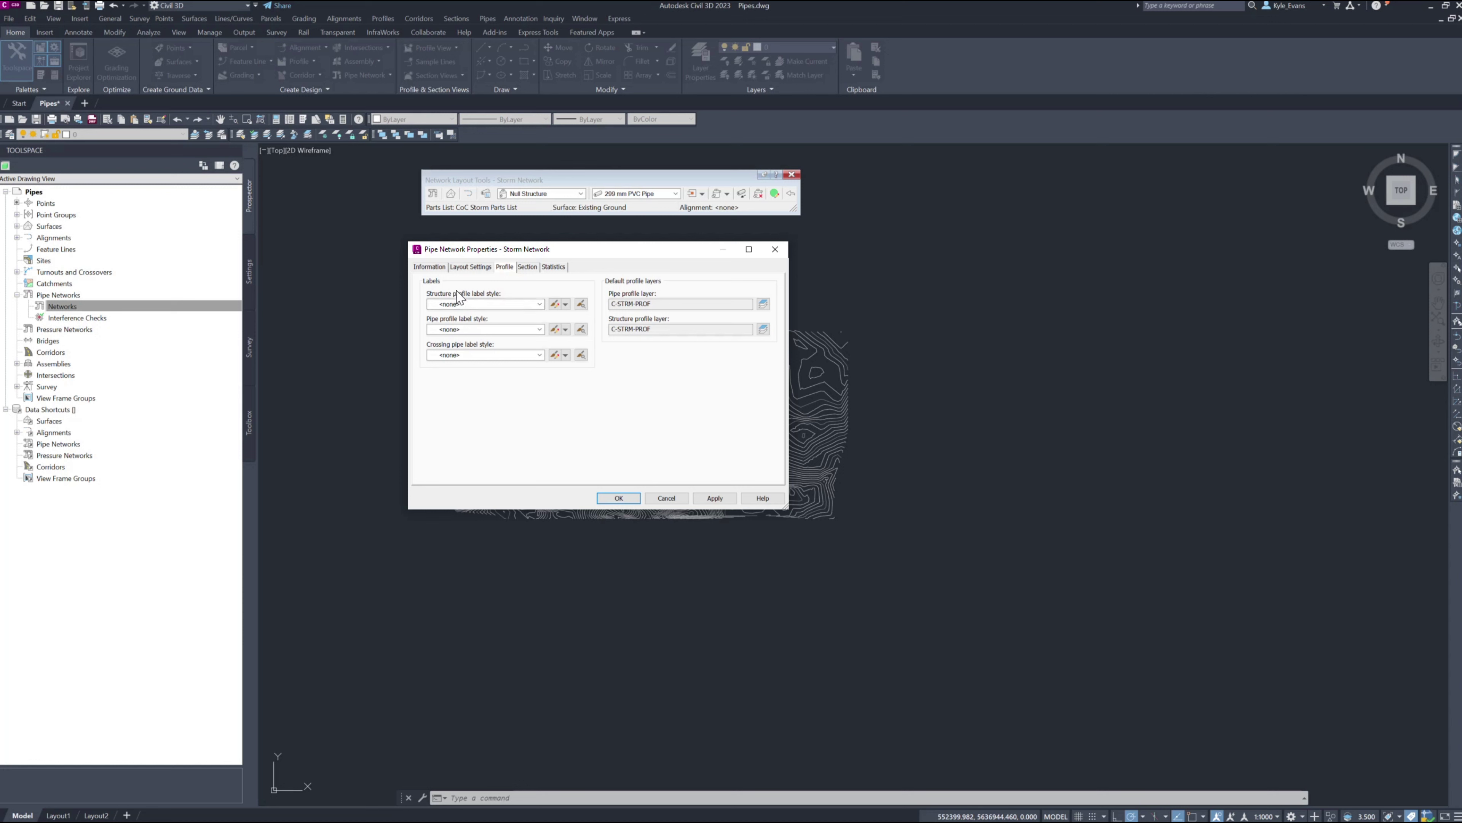
click(468, 304)
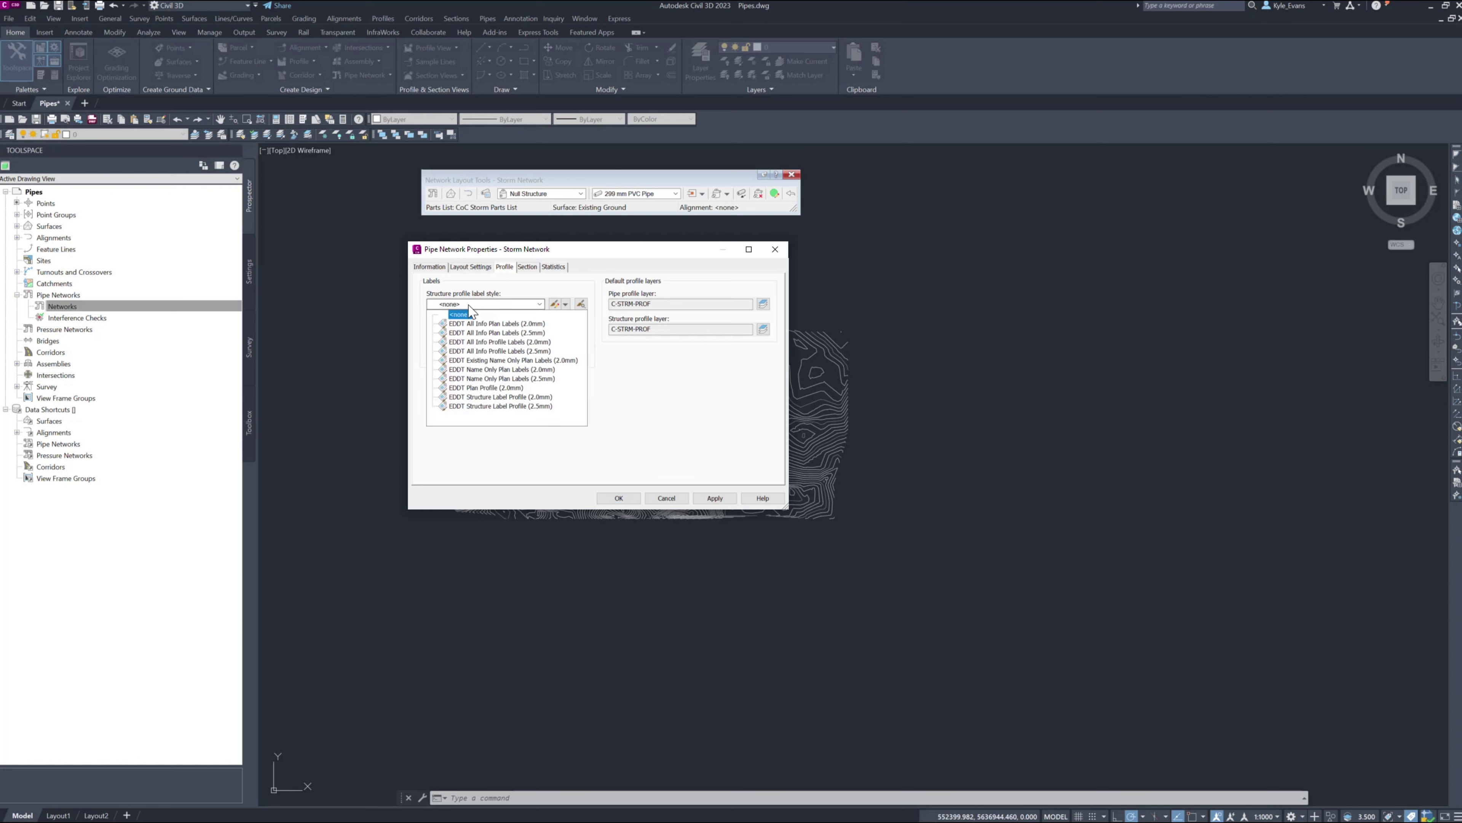
click(521, 397)
click(479, 329)
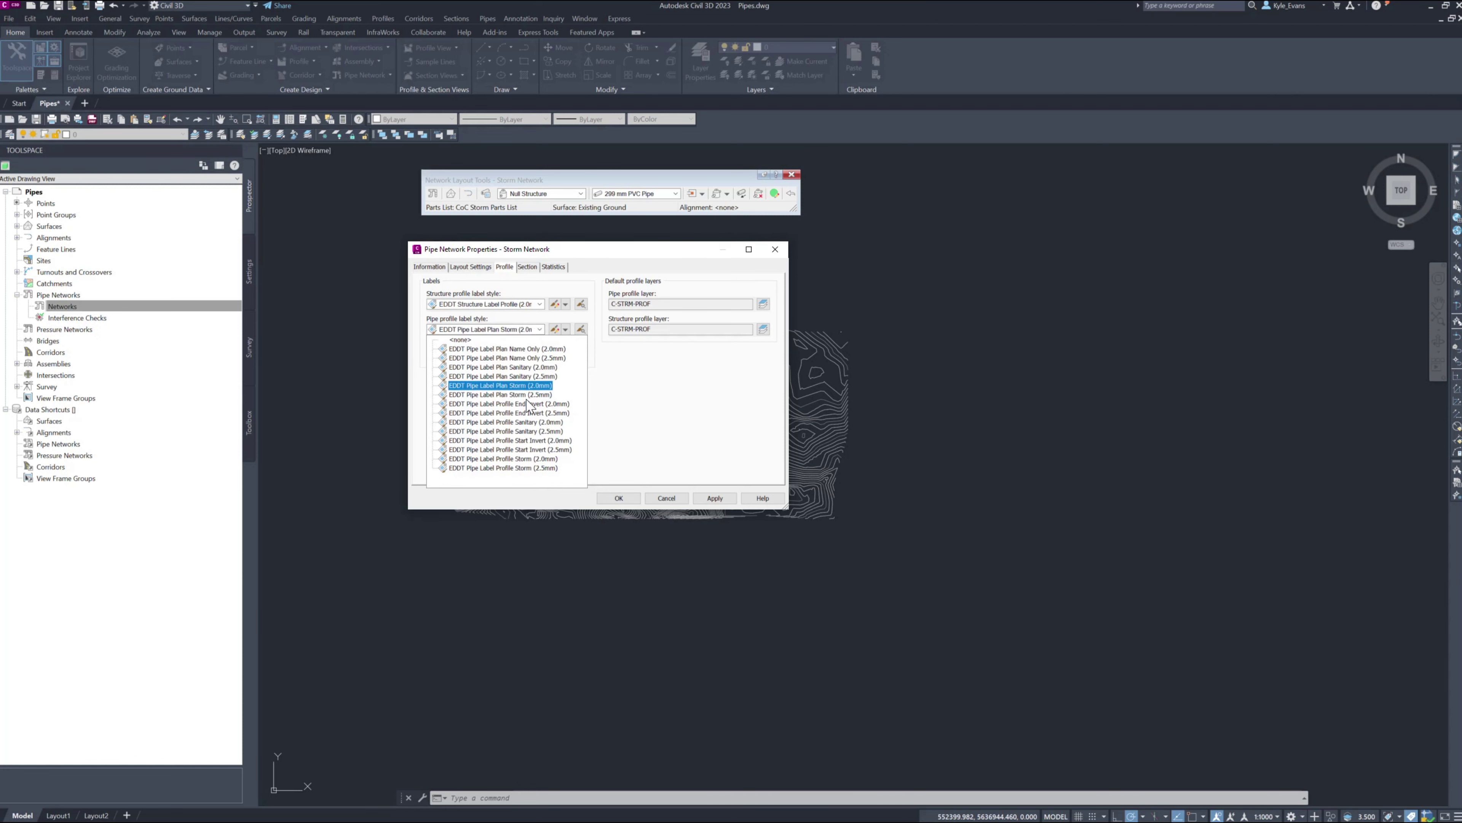
click(542, 458)
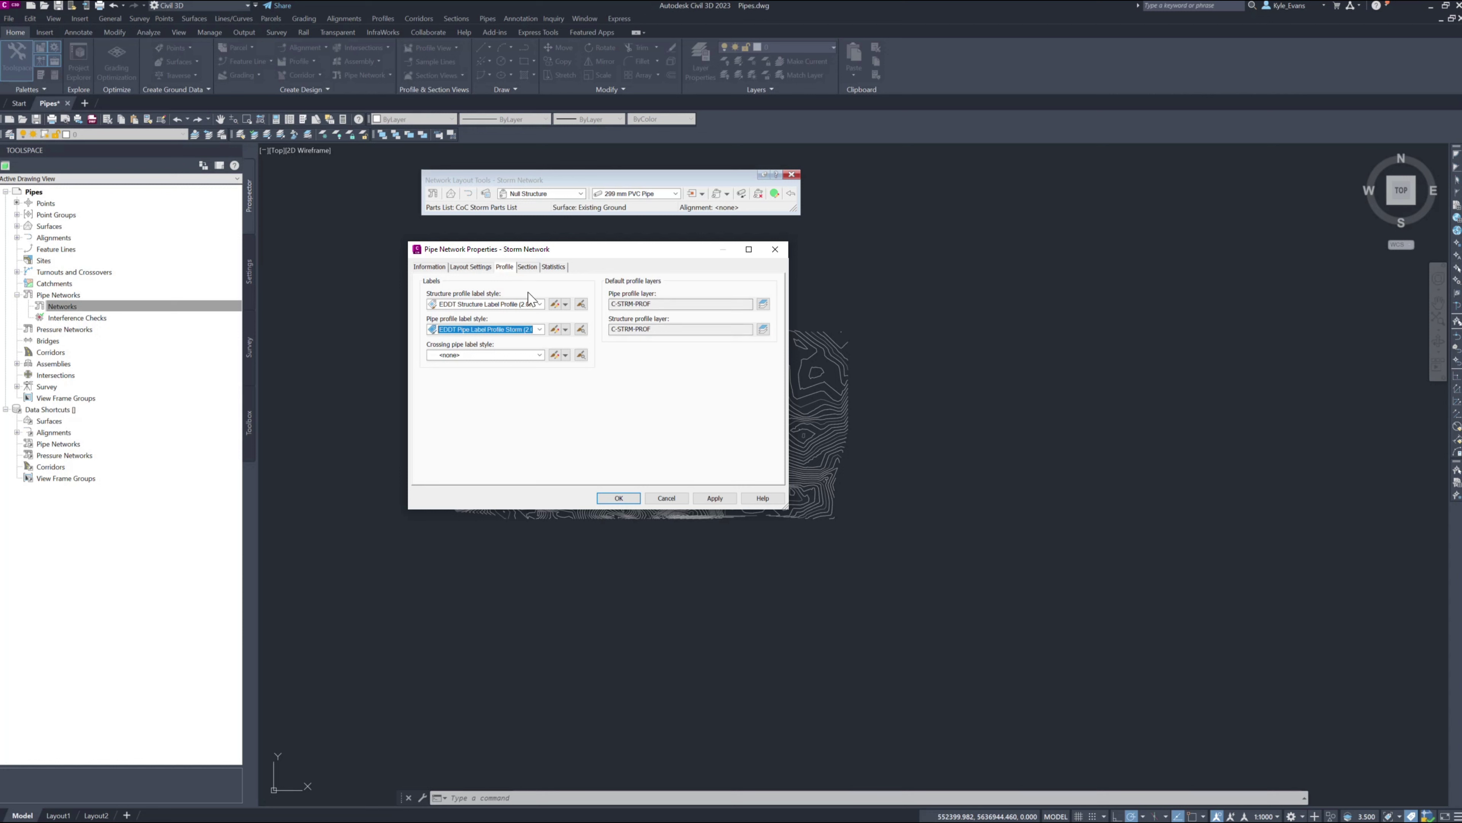
click(491, 355)
click(478, 378)
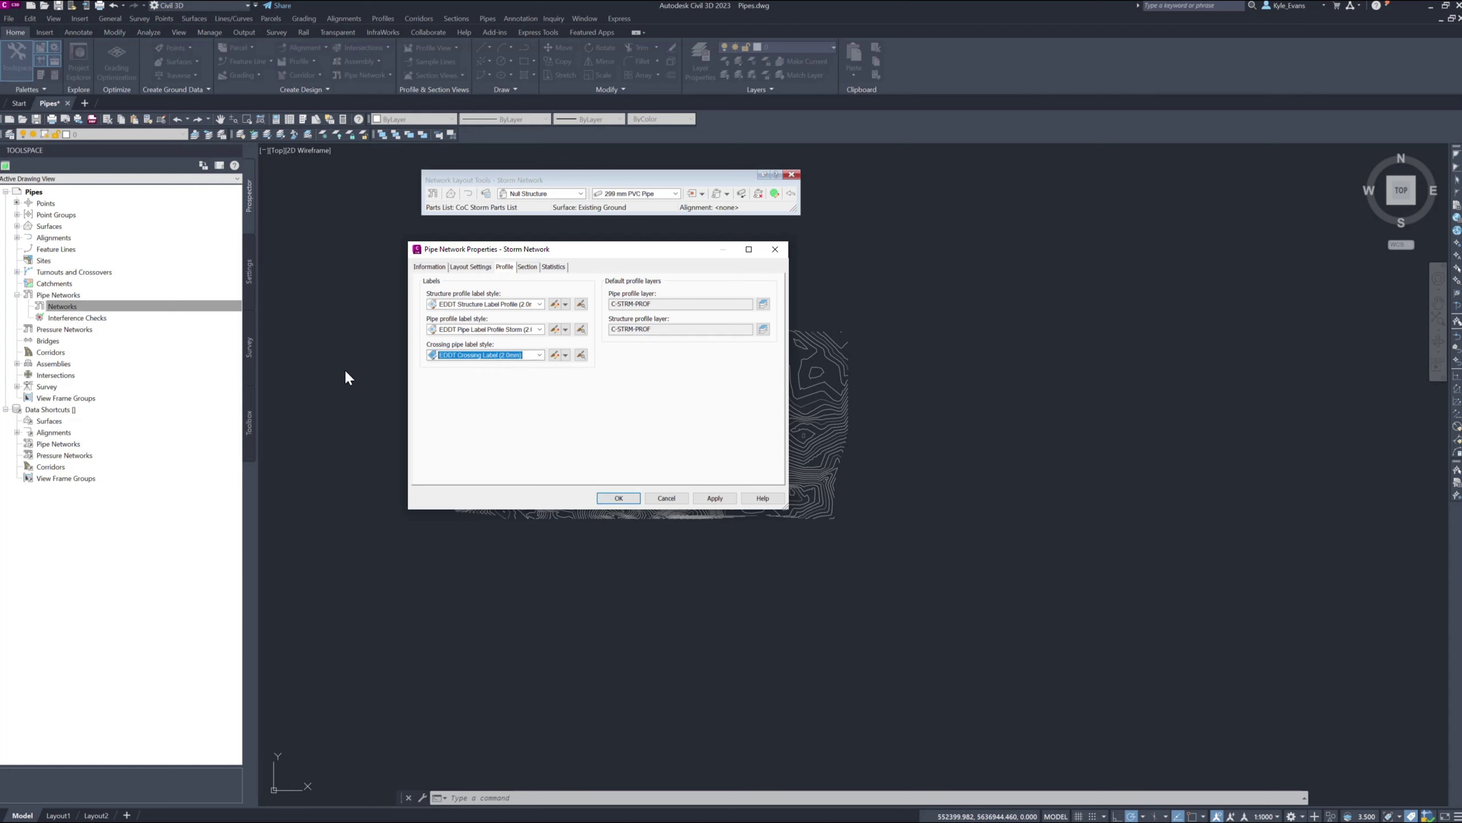
key(Tab)
key(Tab)
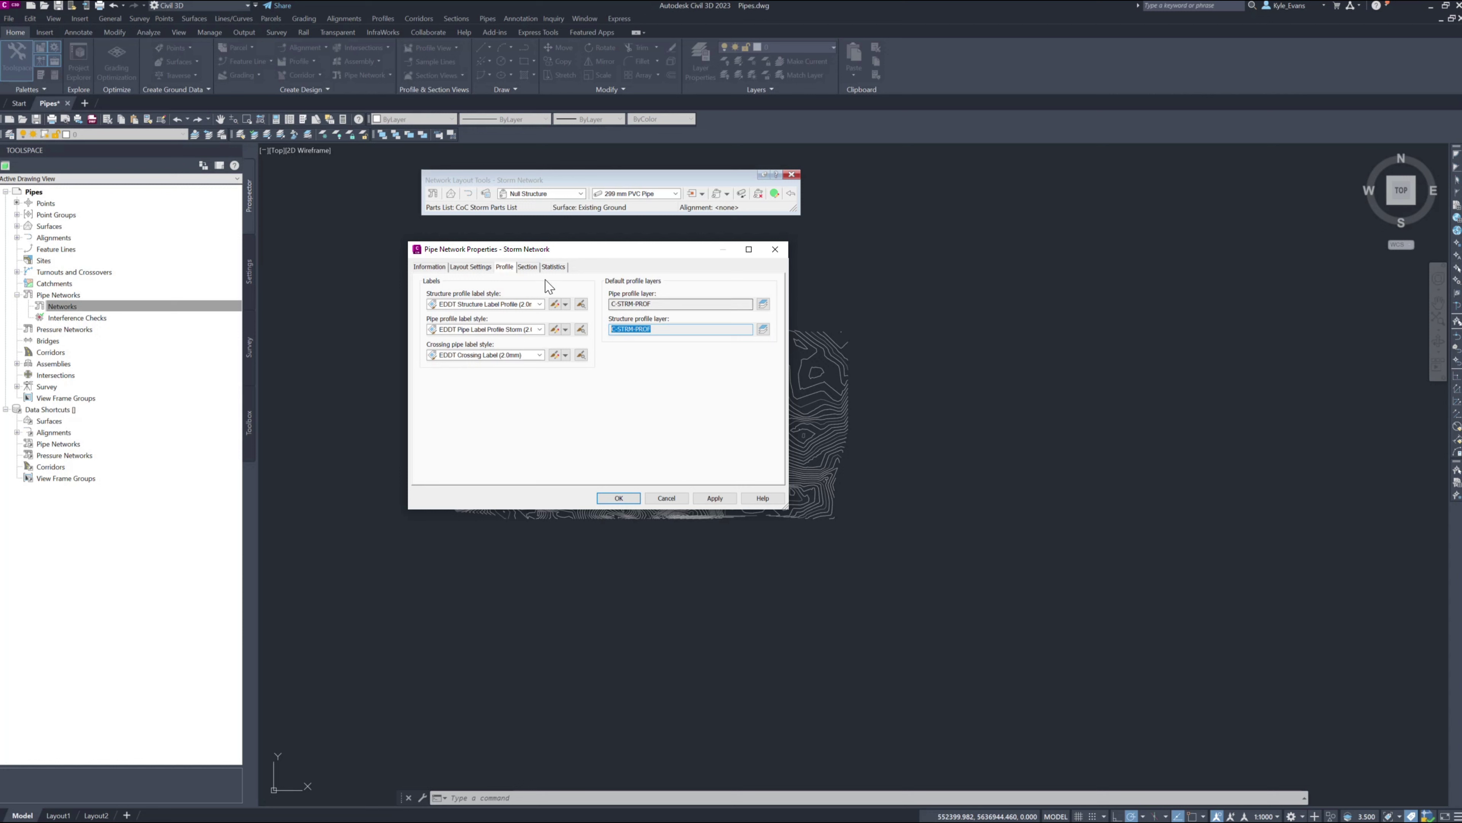
Step: Review the network's section layer, statistics and layout settings, and accept the network properties
click(528, 266)
key(Tab)
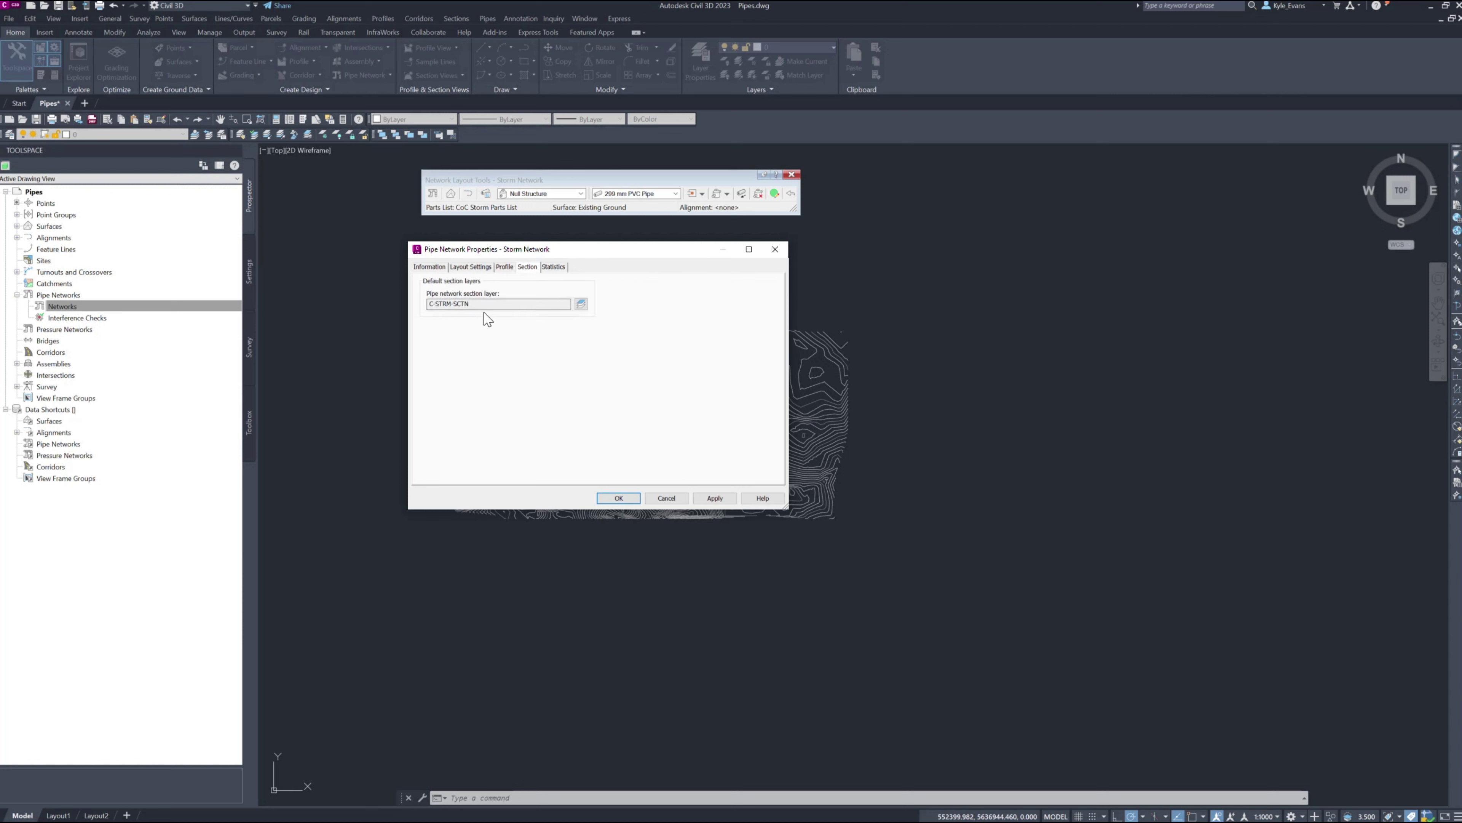
click(554, 267)
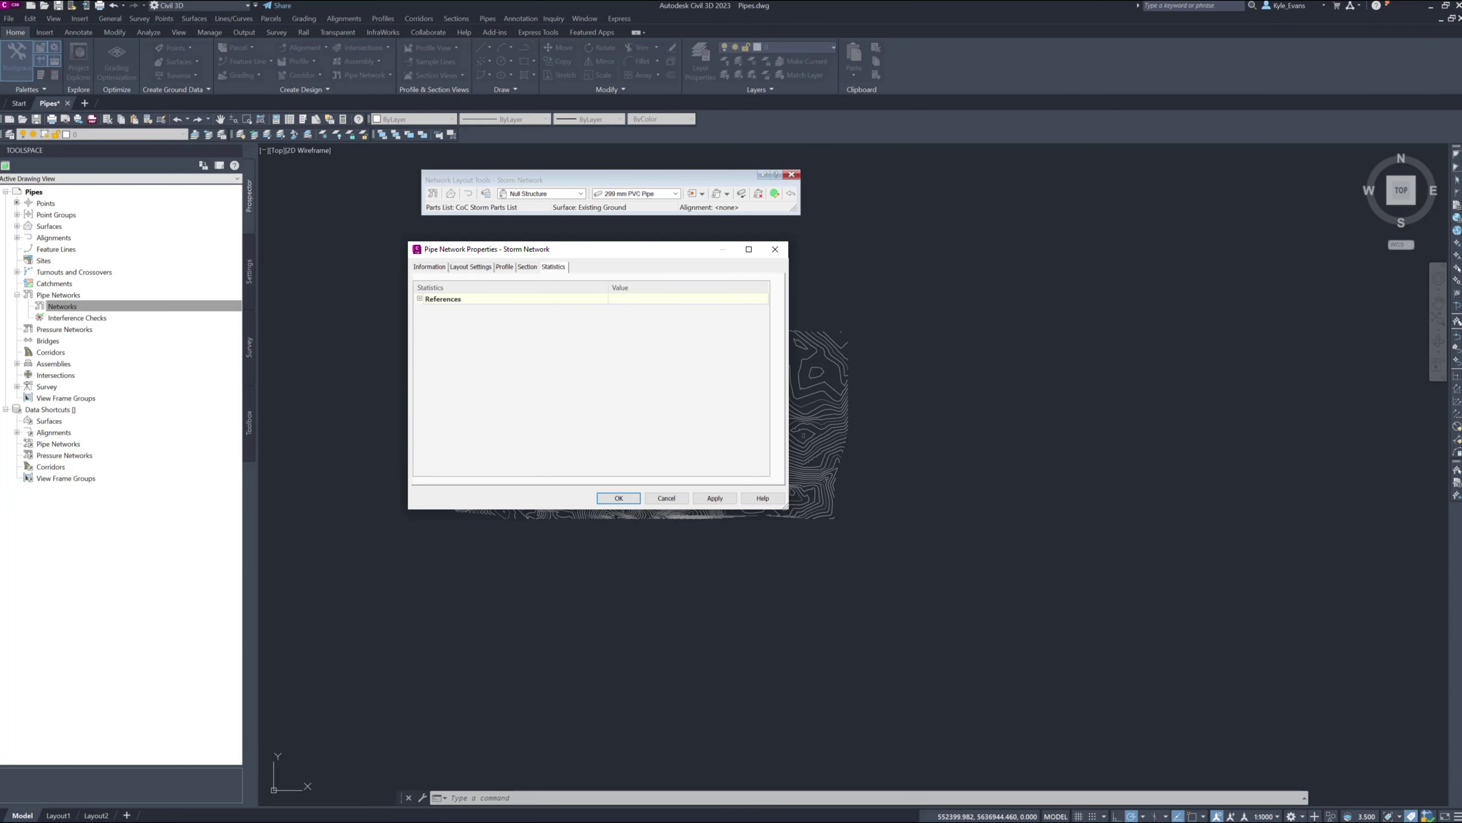
click(420, 299)
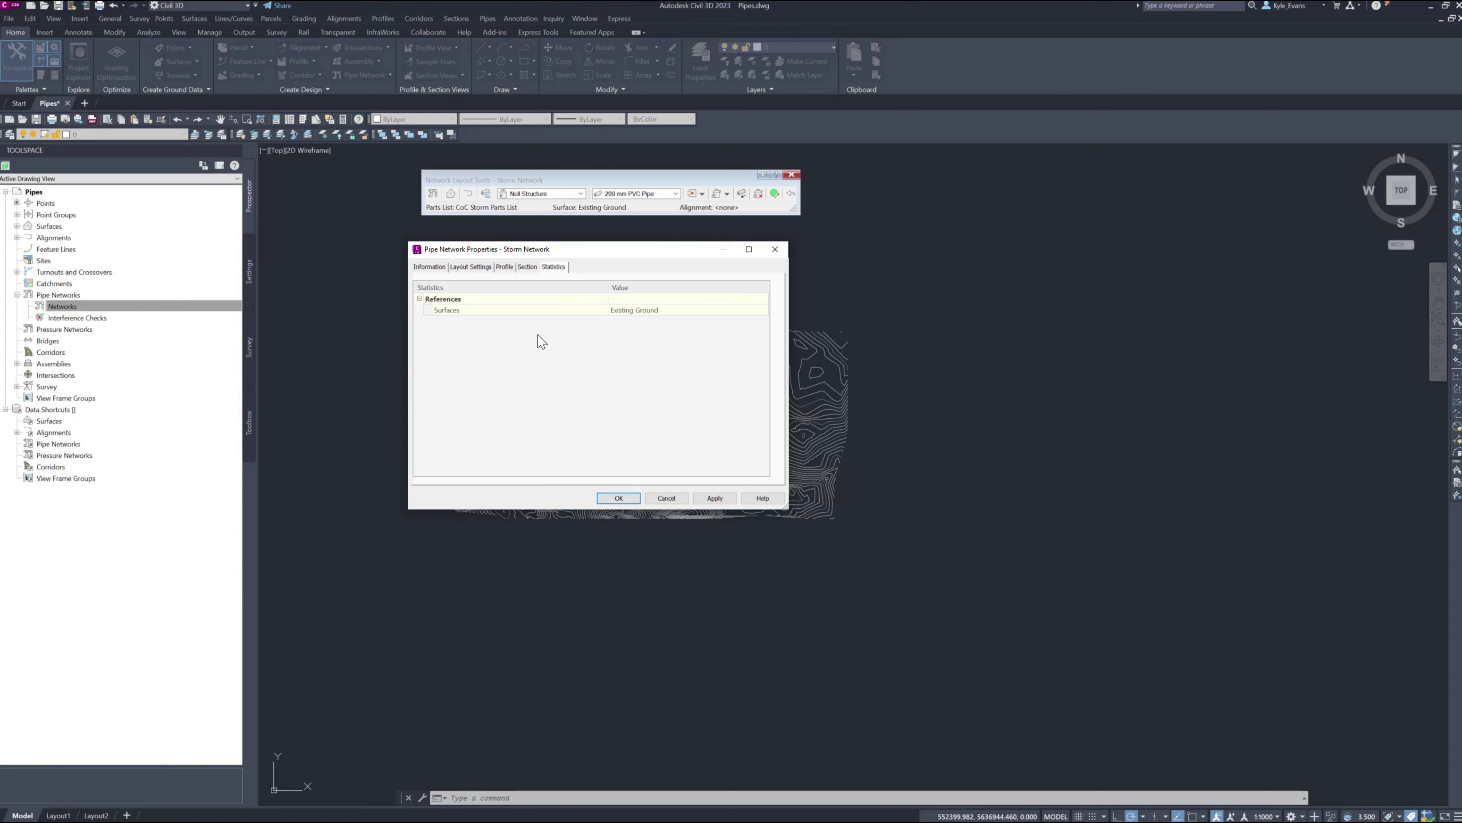
click(645, 314)
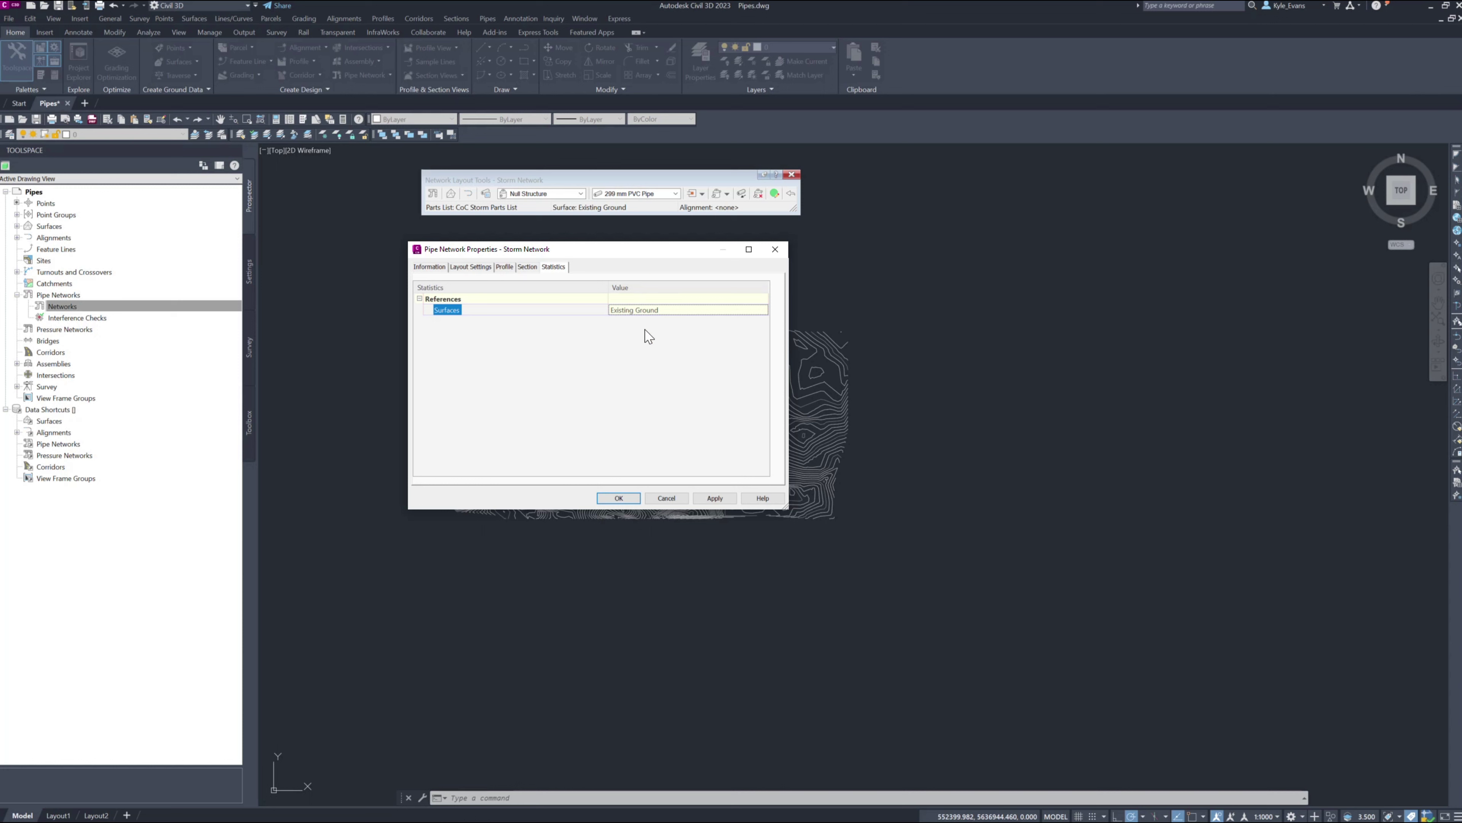
click(527, 267)
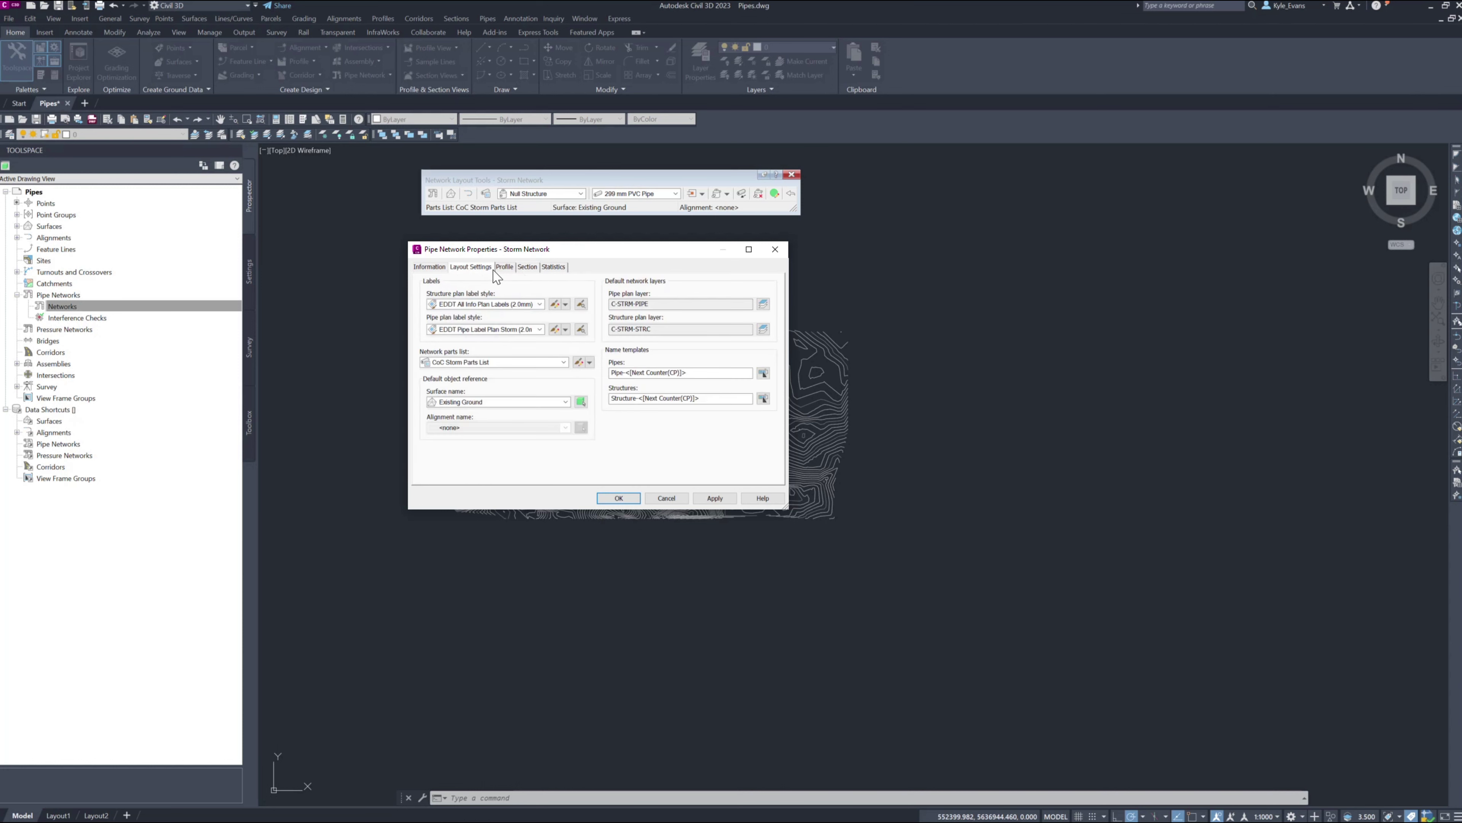
click(504, 268)
click(441, 267)
click(470, 267)
click(433, 267)
click(471, 268)
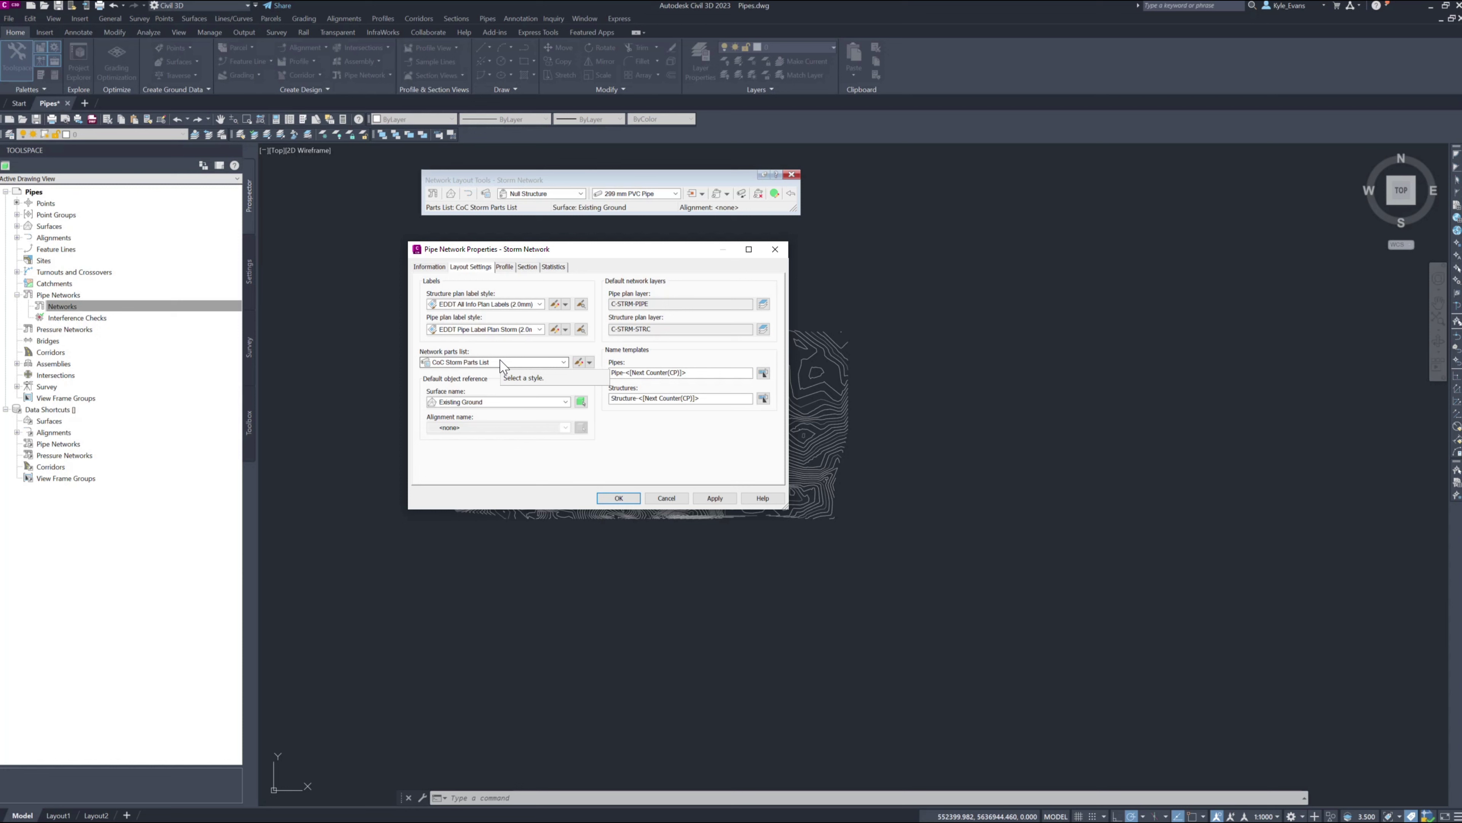
click(618, 497)
Step: Check the network's surface choices and confirm Existing Ground as the reference surface
drag(534, 174, 572, 201)
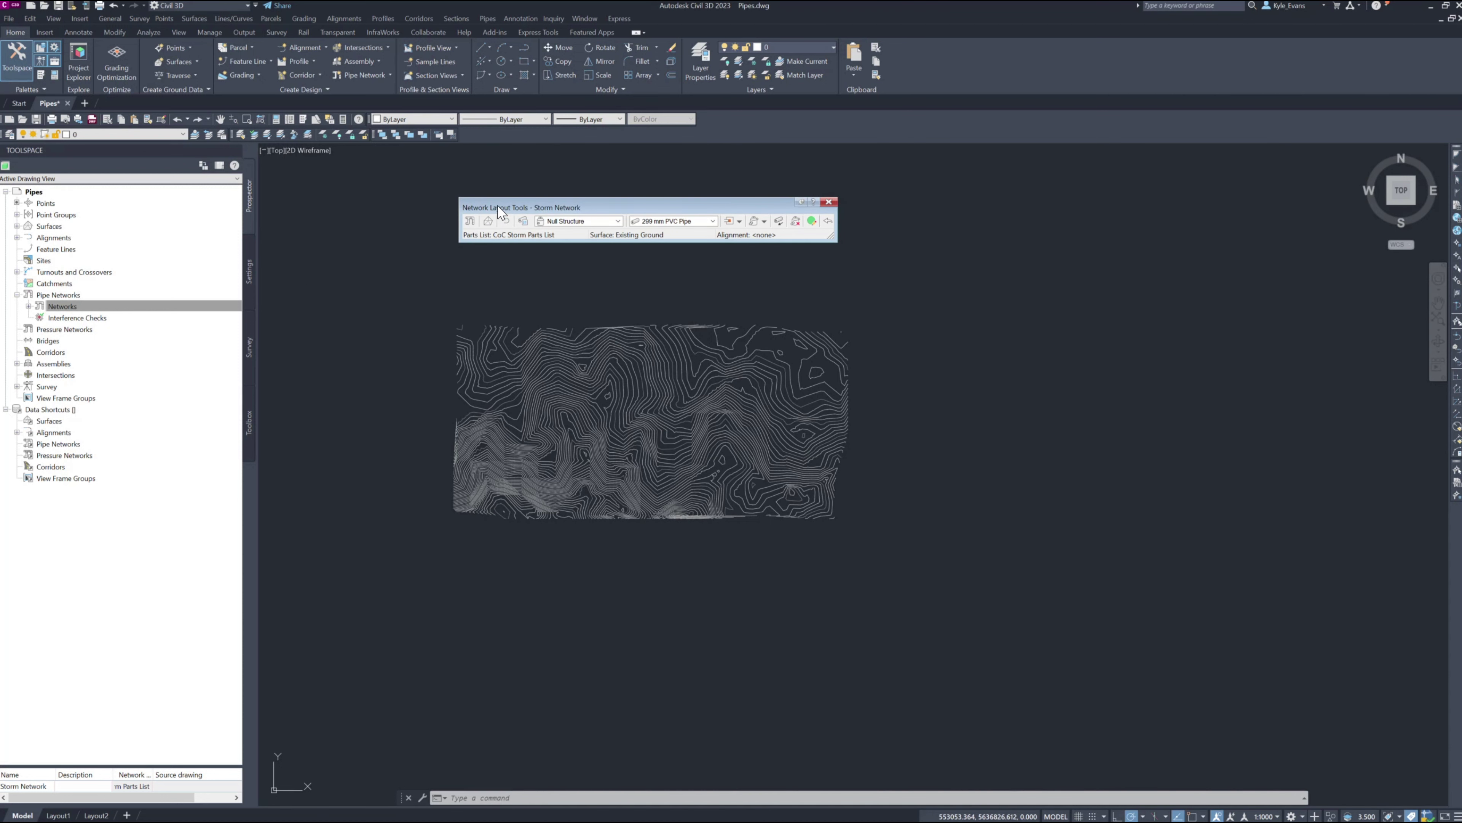
click(488, 224)
click(717, 399)
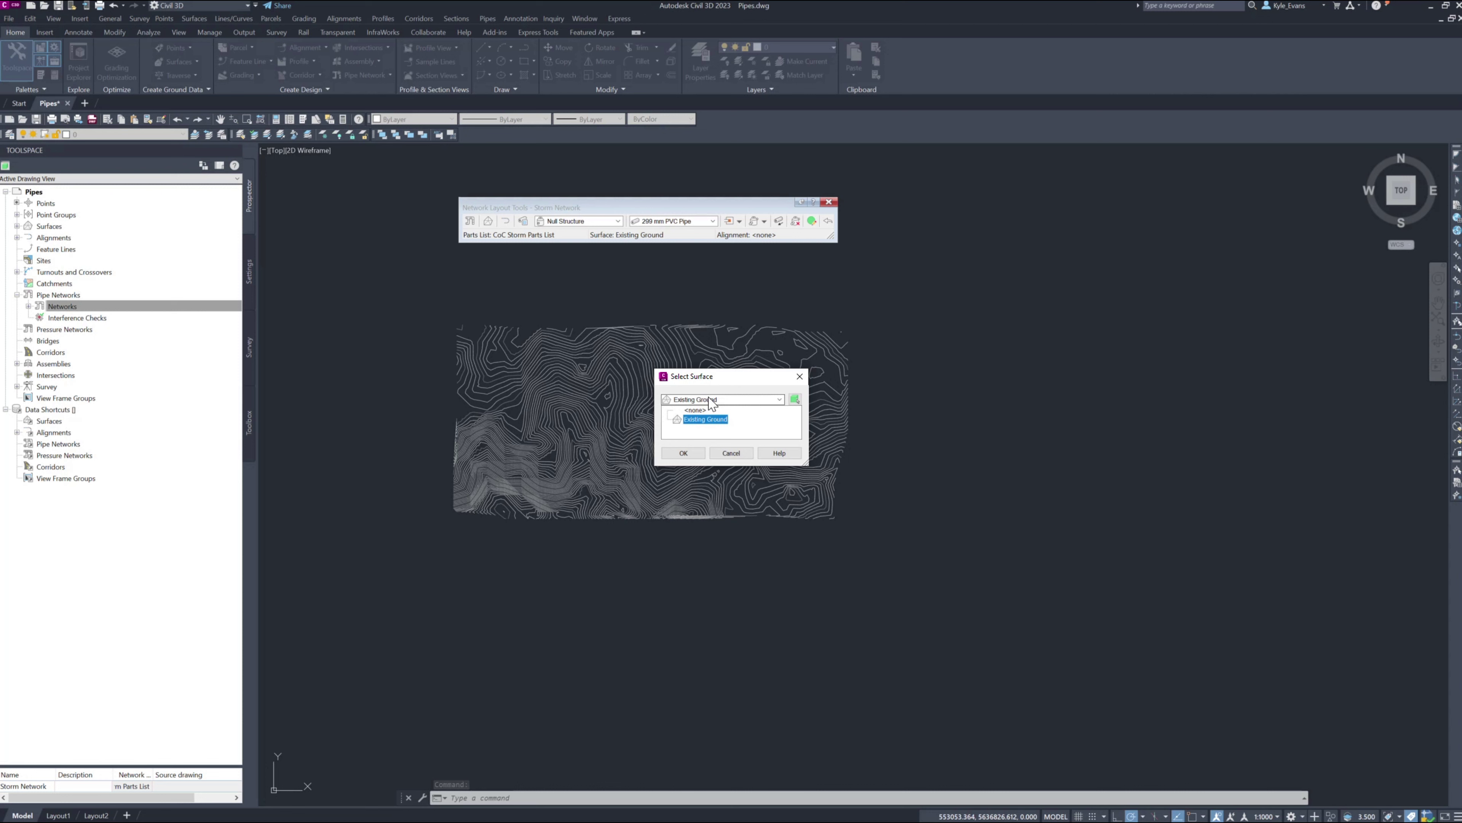
click(740, 461)
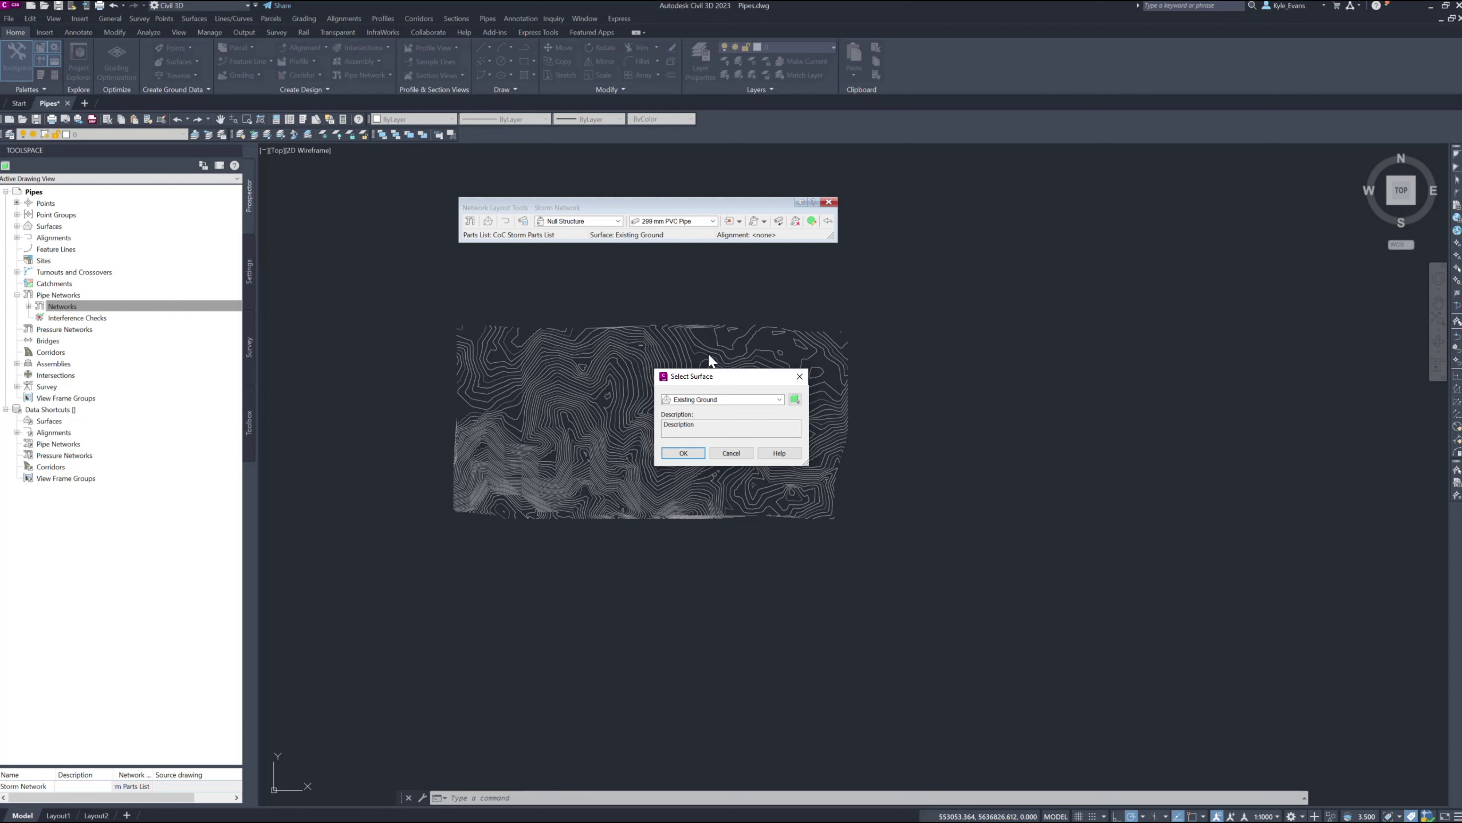
click(667, 425)
click(684, 453)
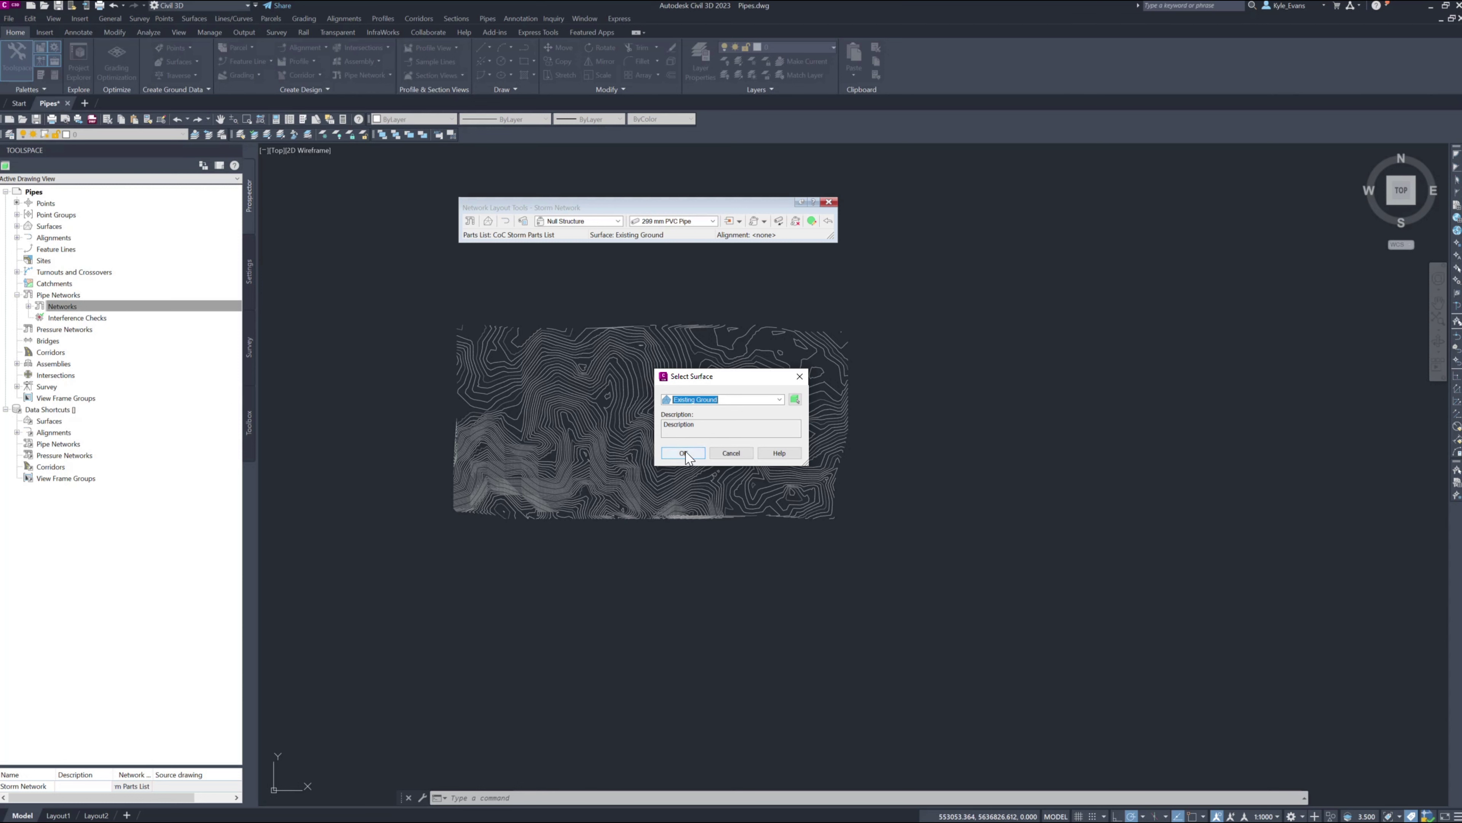
Step: Check the network's alignment and parts list selections, and leave both without changes
click(505, 225)
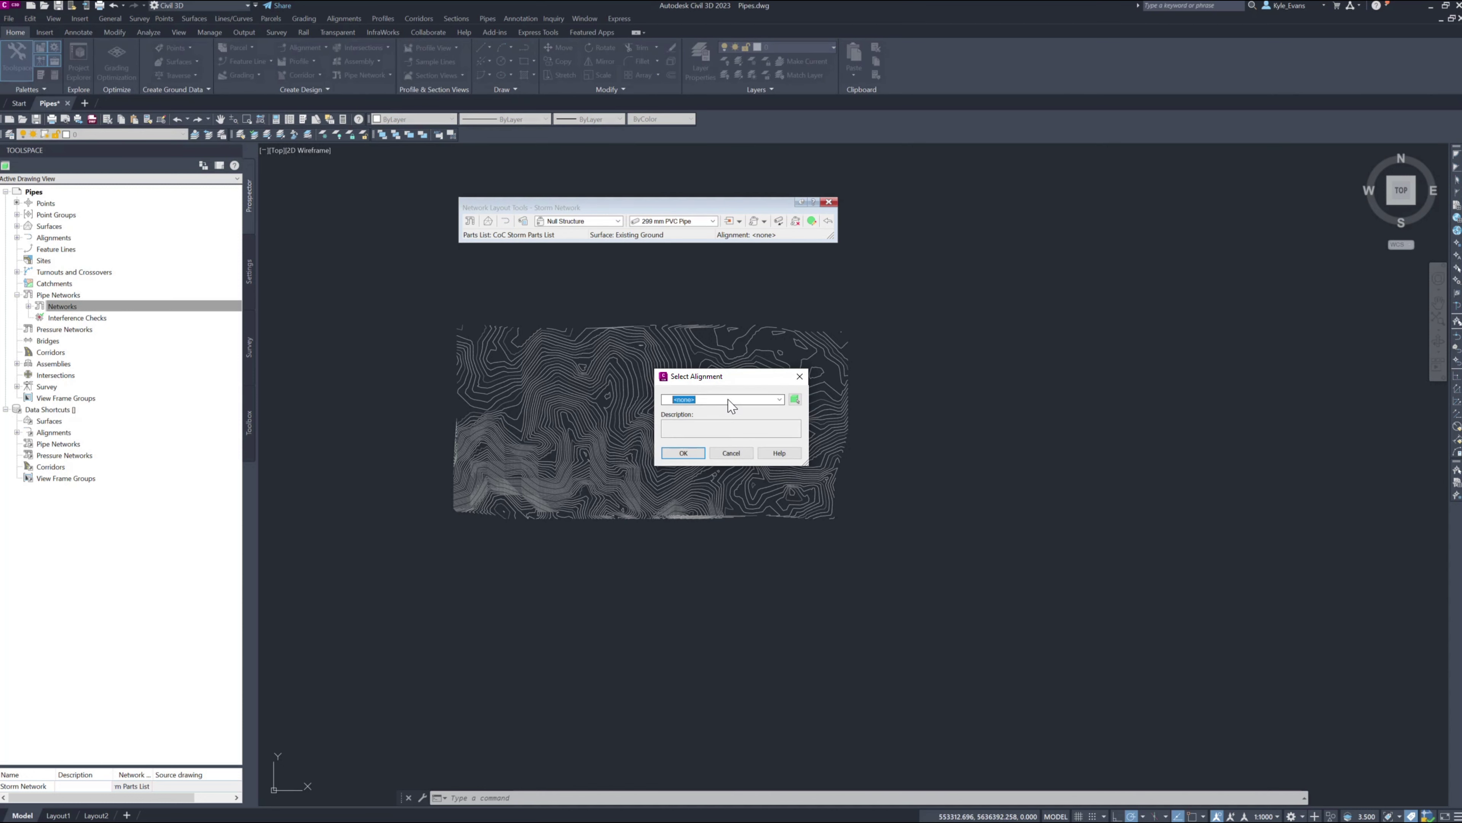
click(731, 453)
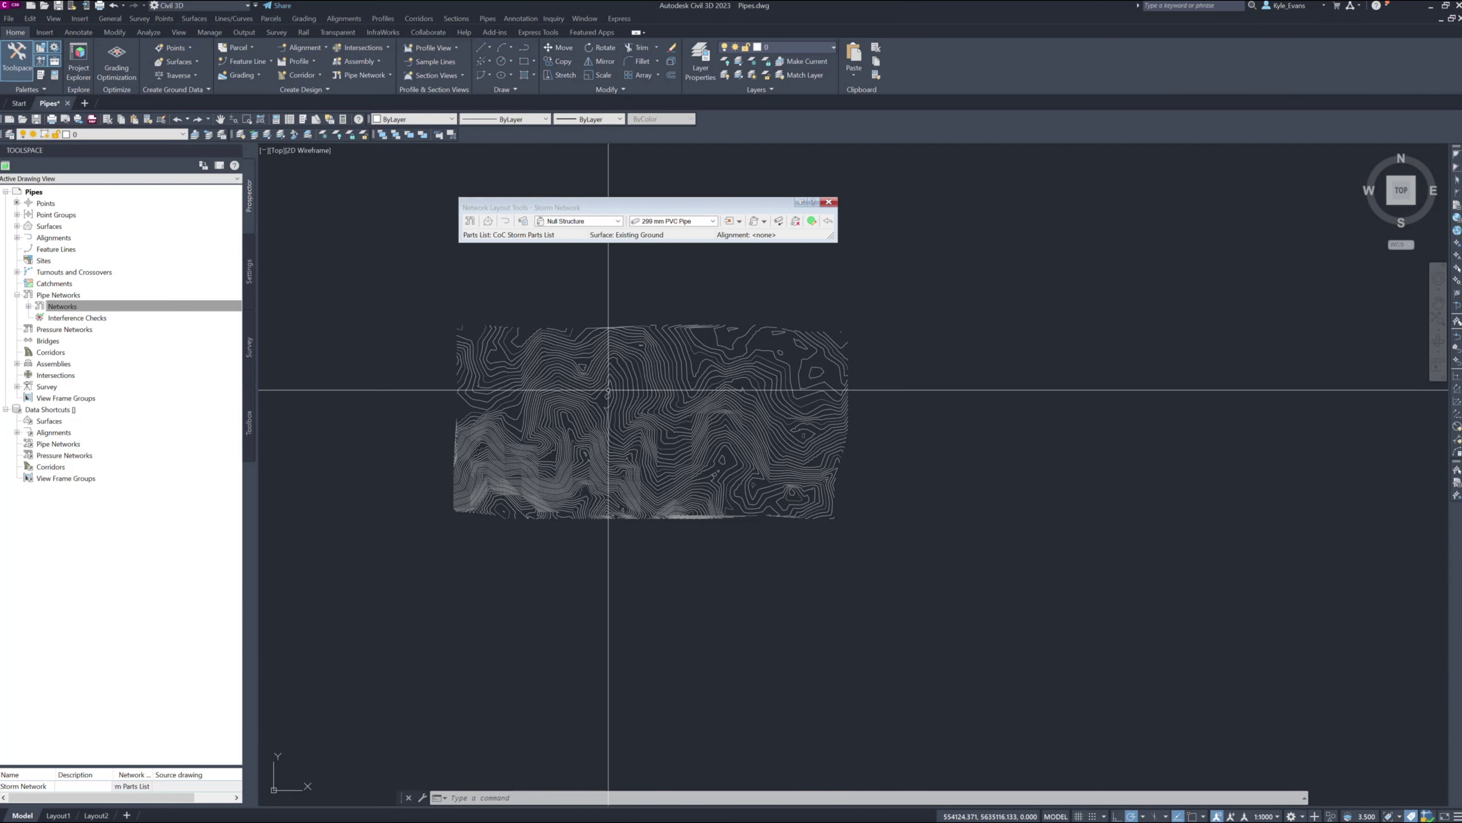
click(524, 227)
click(690, 400)
click(689, 409)
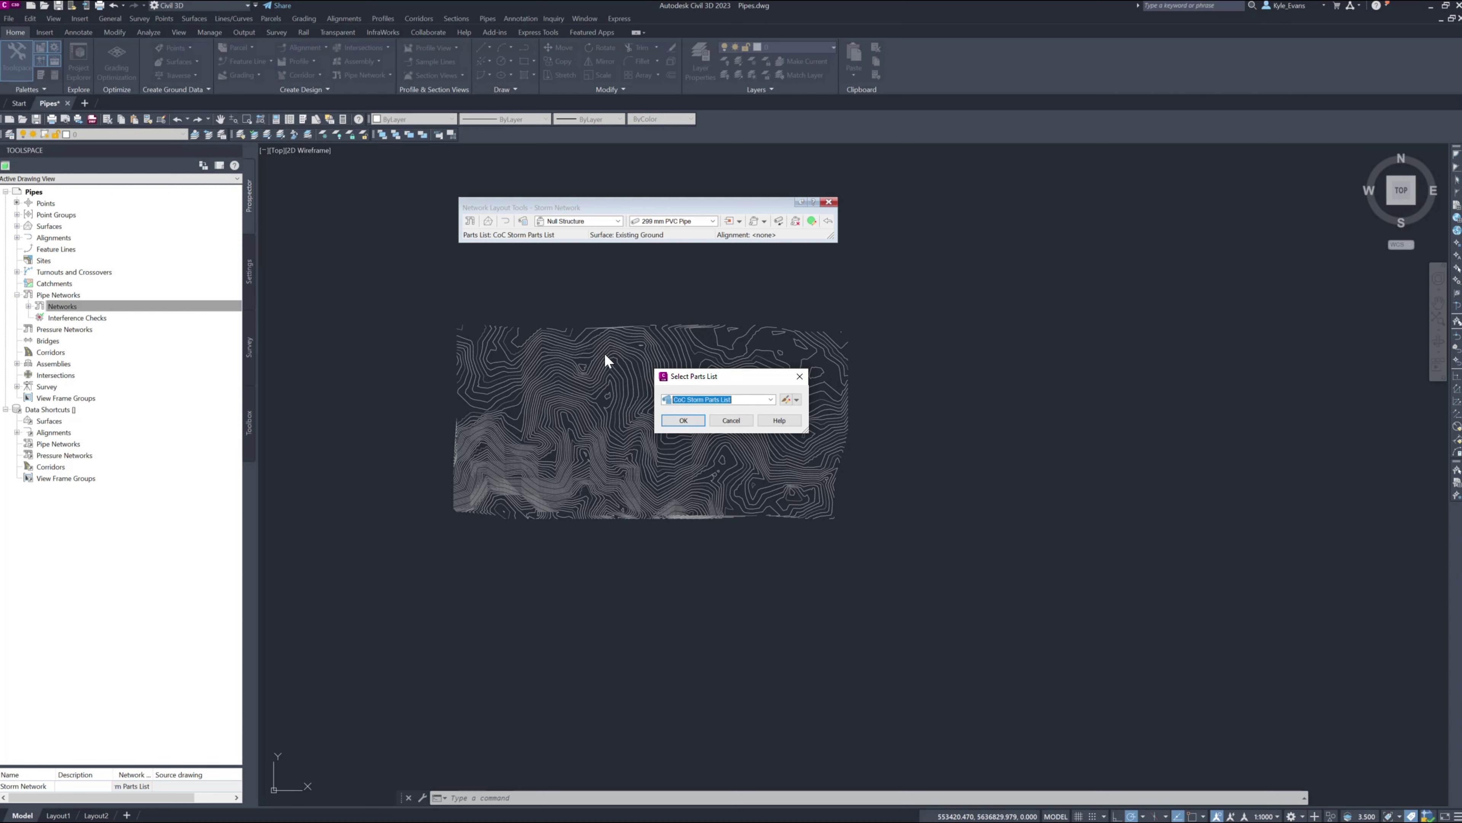
click(741, 420)
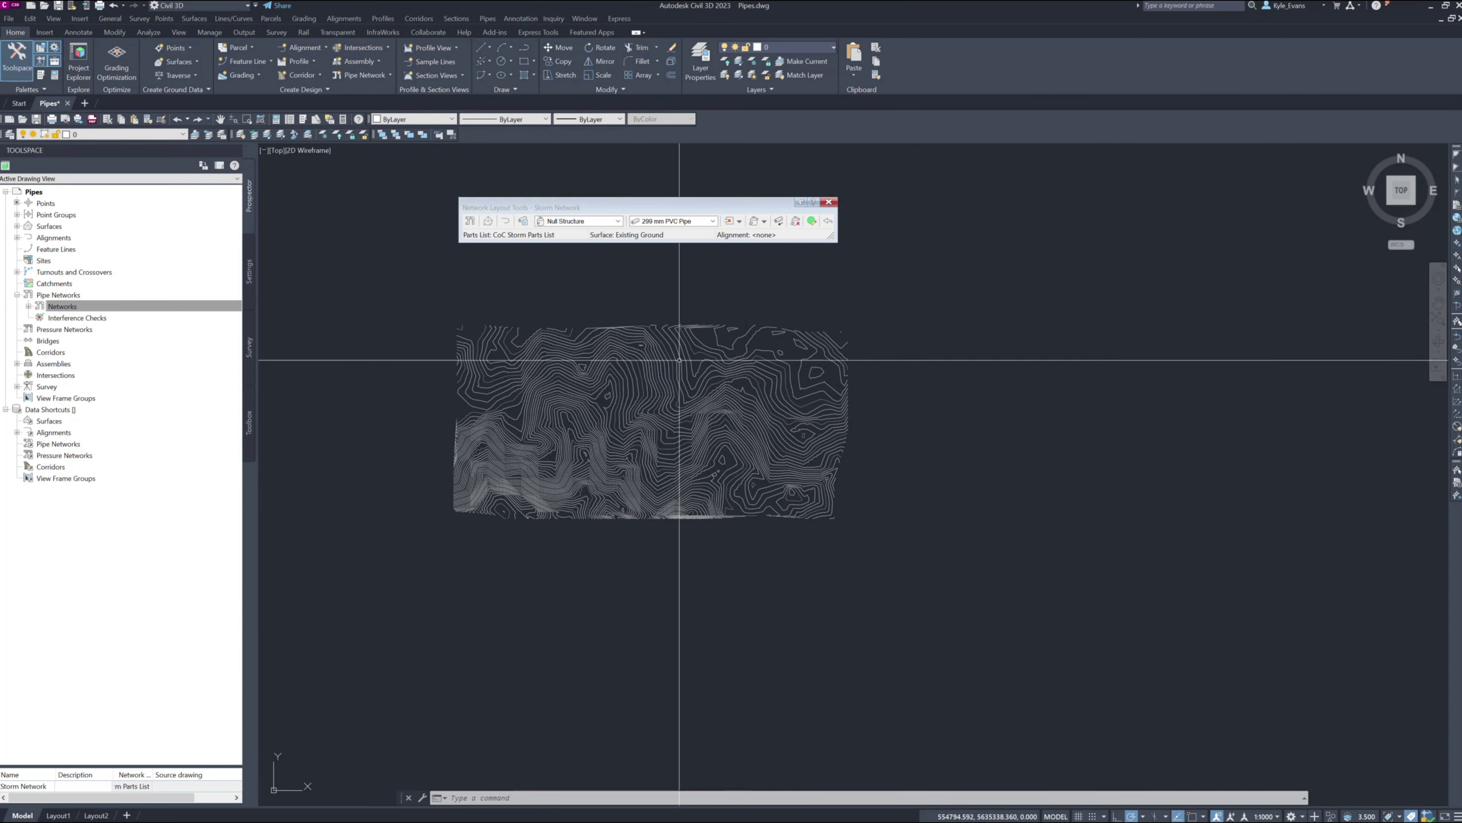
Step: Look at the structure and pipe part selectors of the network layout tools
click(598, 221)
click(583, 229)
click(585, 222)
click(587, 225)
drag(610, 209, 607, 212)
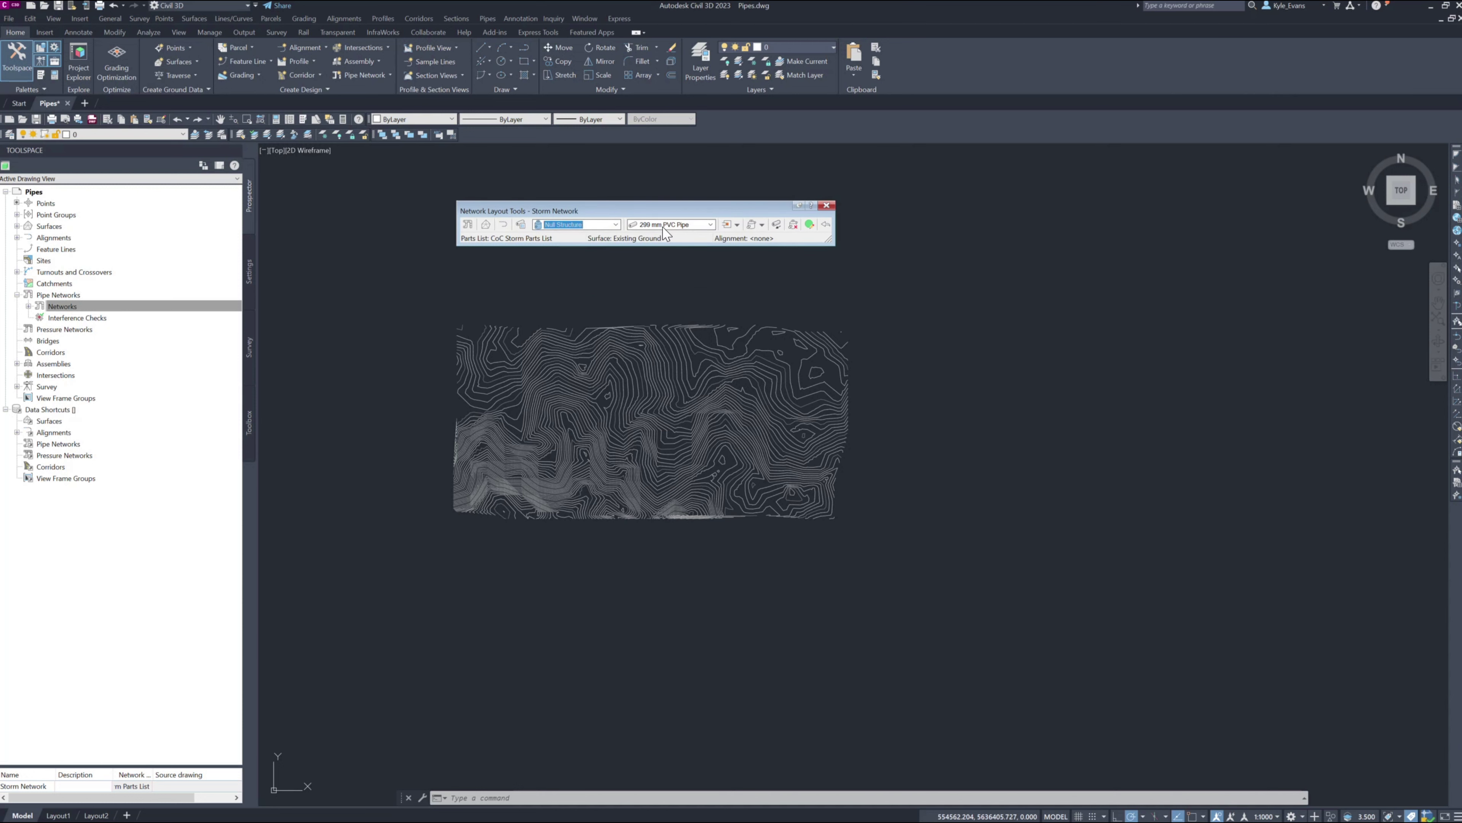
click(664, 226)
click(675, 225)
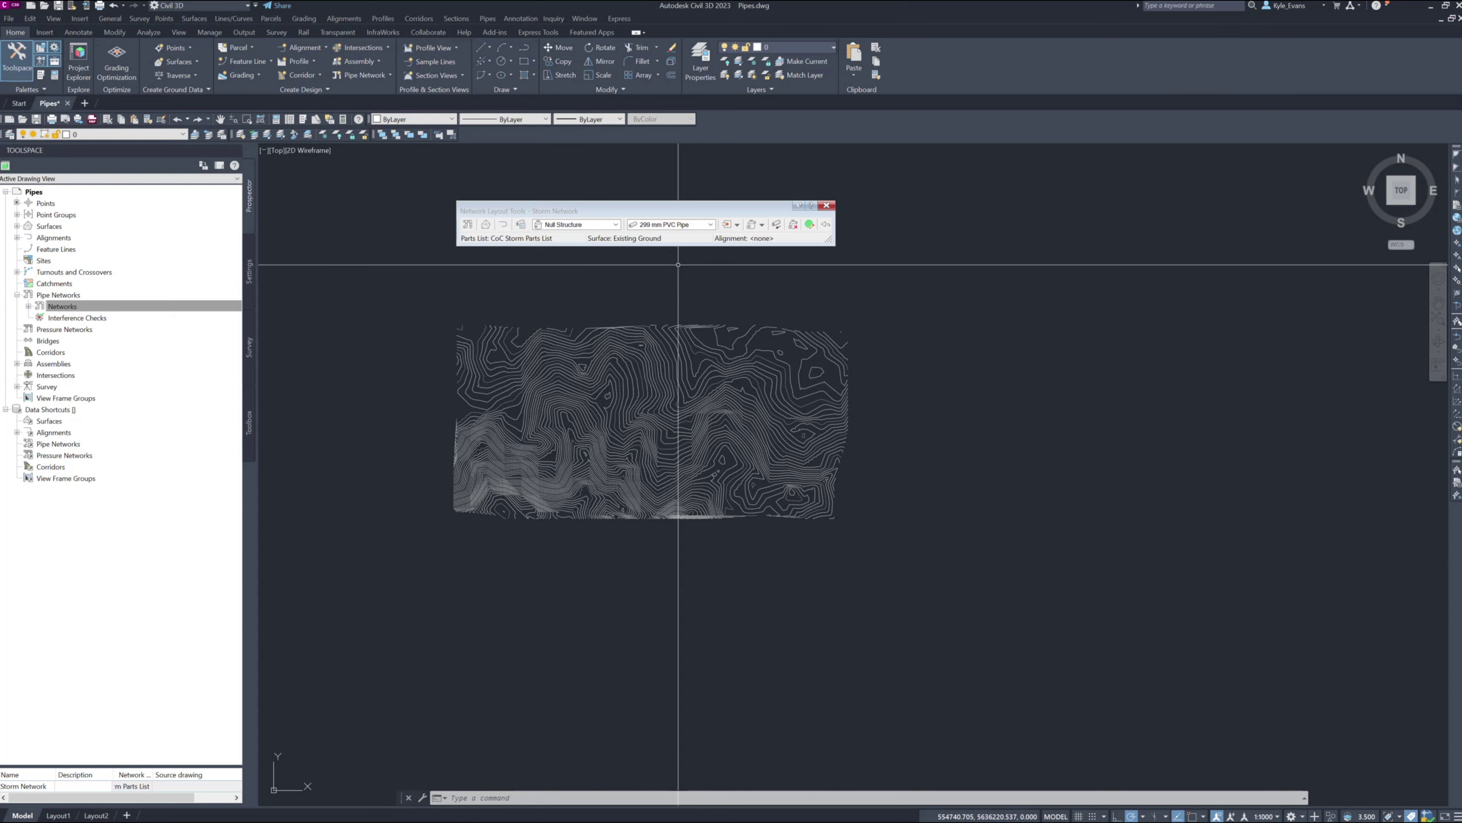
Step: Set the structure part to Concentric Structure 1,200 dia 450 frame 600 cone 125 wall 150 floor
click(582, 226)
click(539, 253)
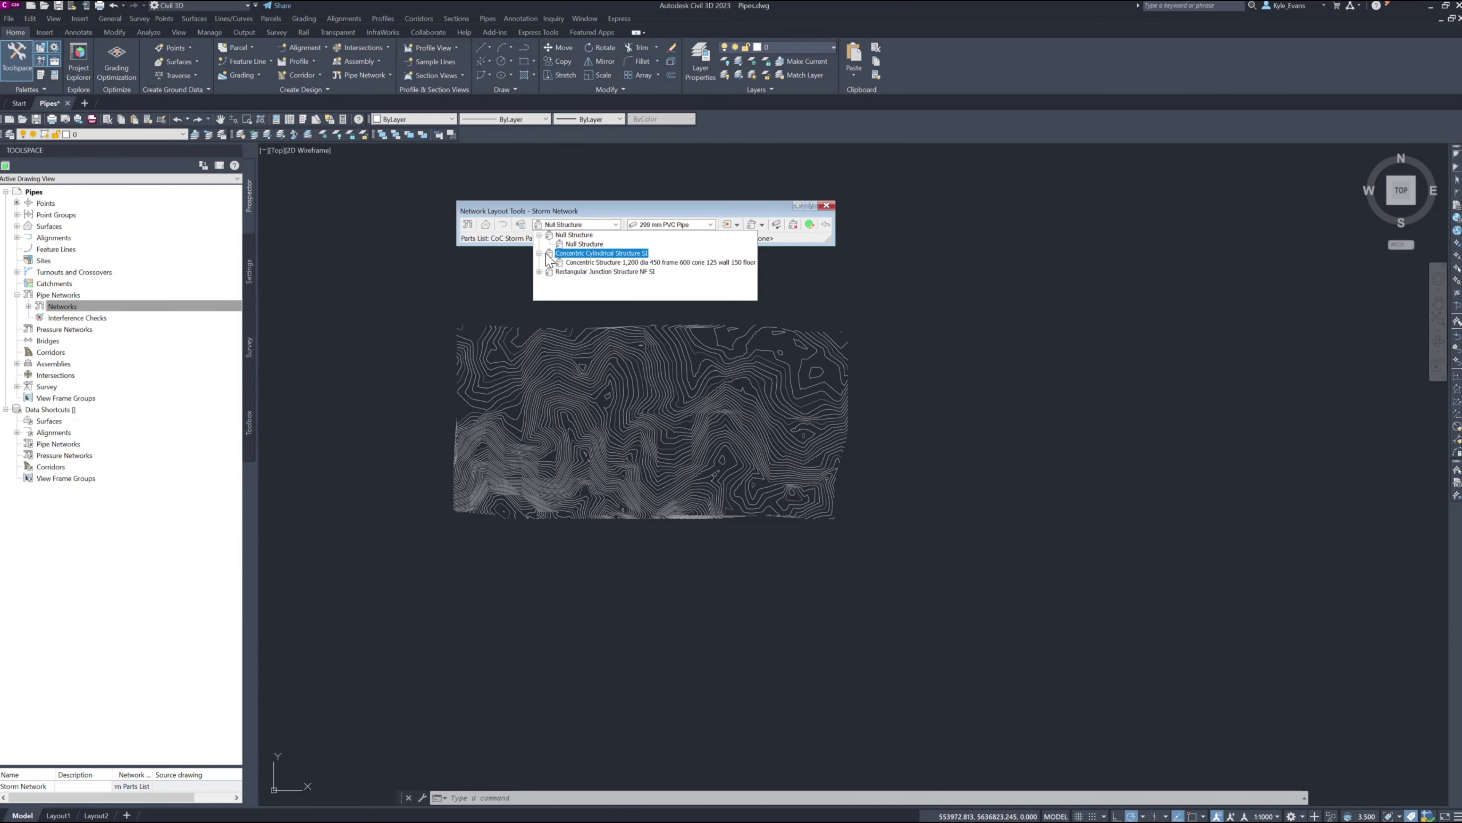
click(576, 262)
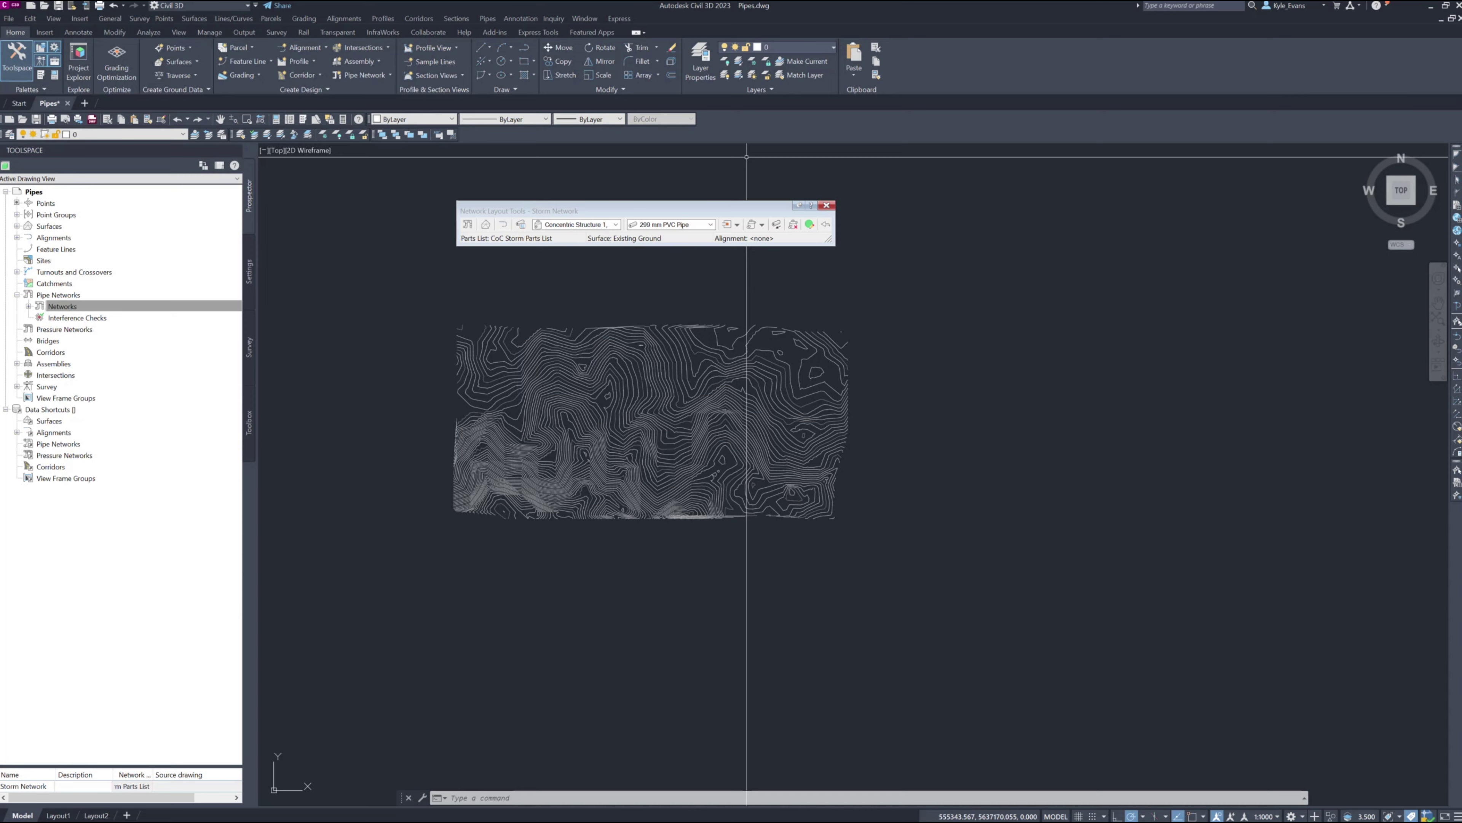
Step: Examine the available structure parts and the PVC and concrete pipe sizes for the network layout, keeping the 299 mm PVC pipe
click(588, 224)
click(589, 224)
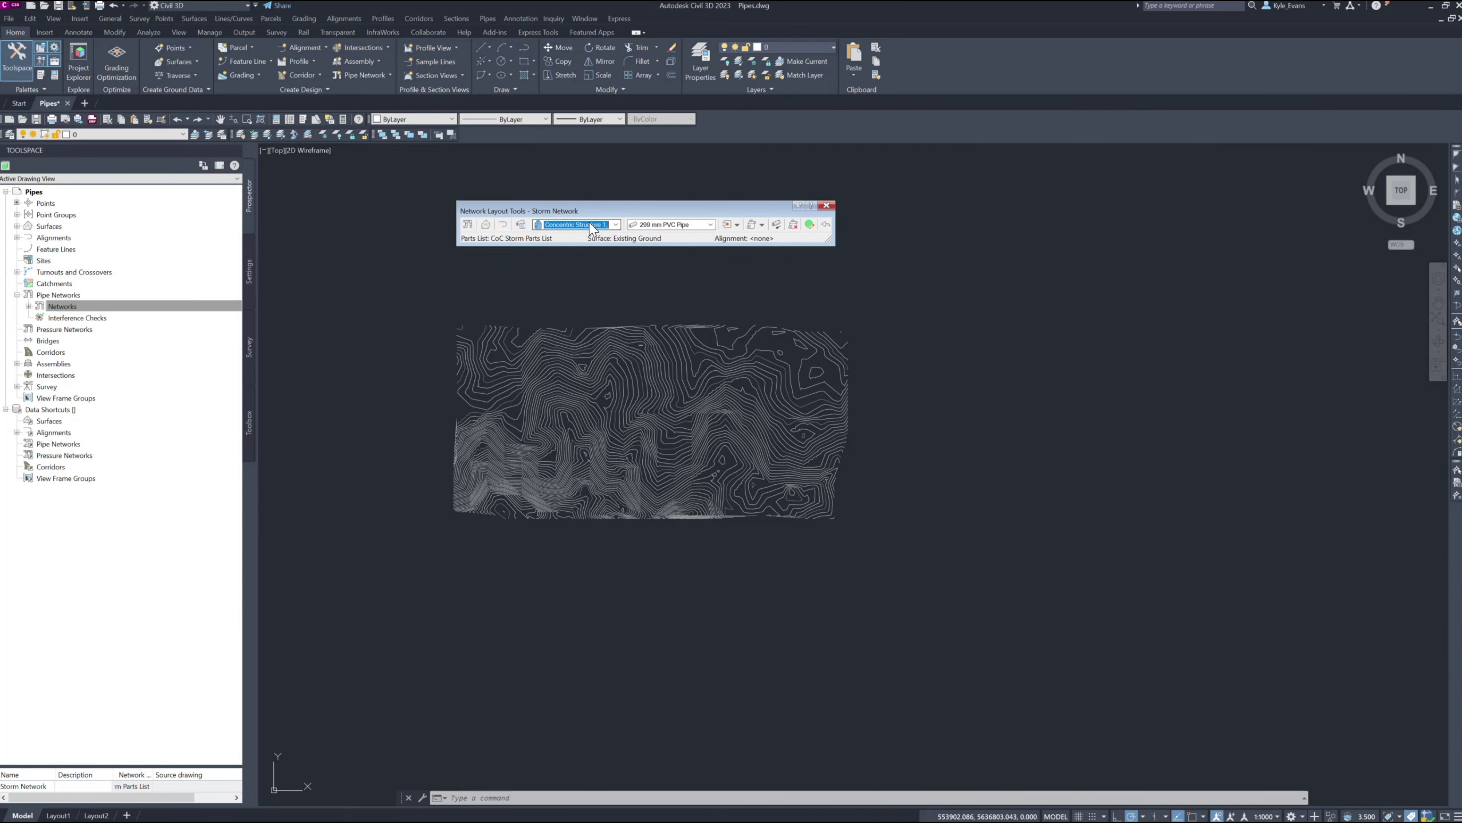
click(590, 224)
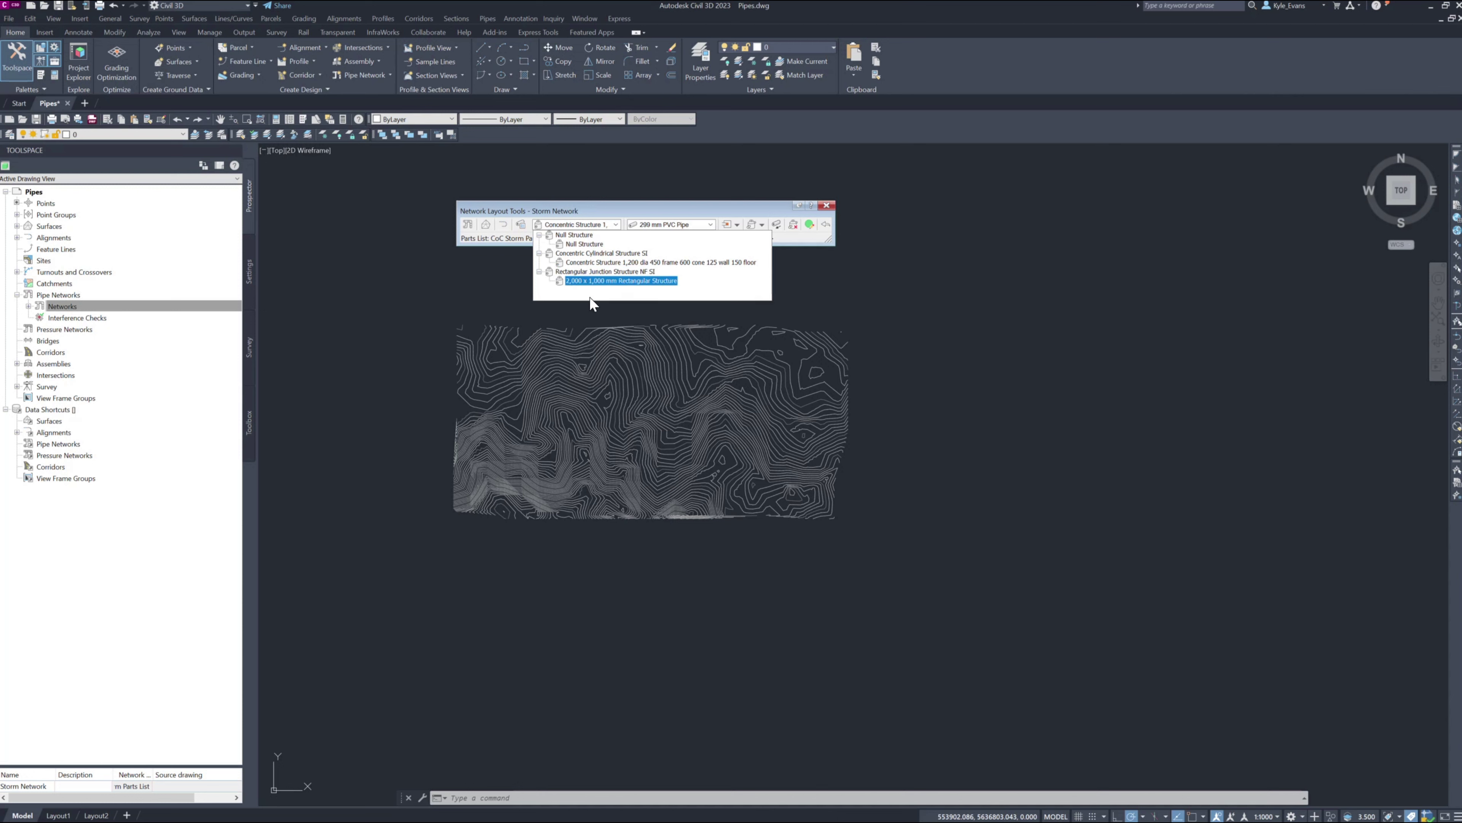
click(645, 224)
scroll(635, 344, down, 3)
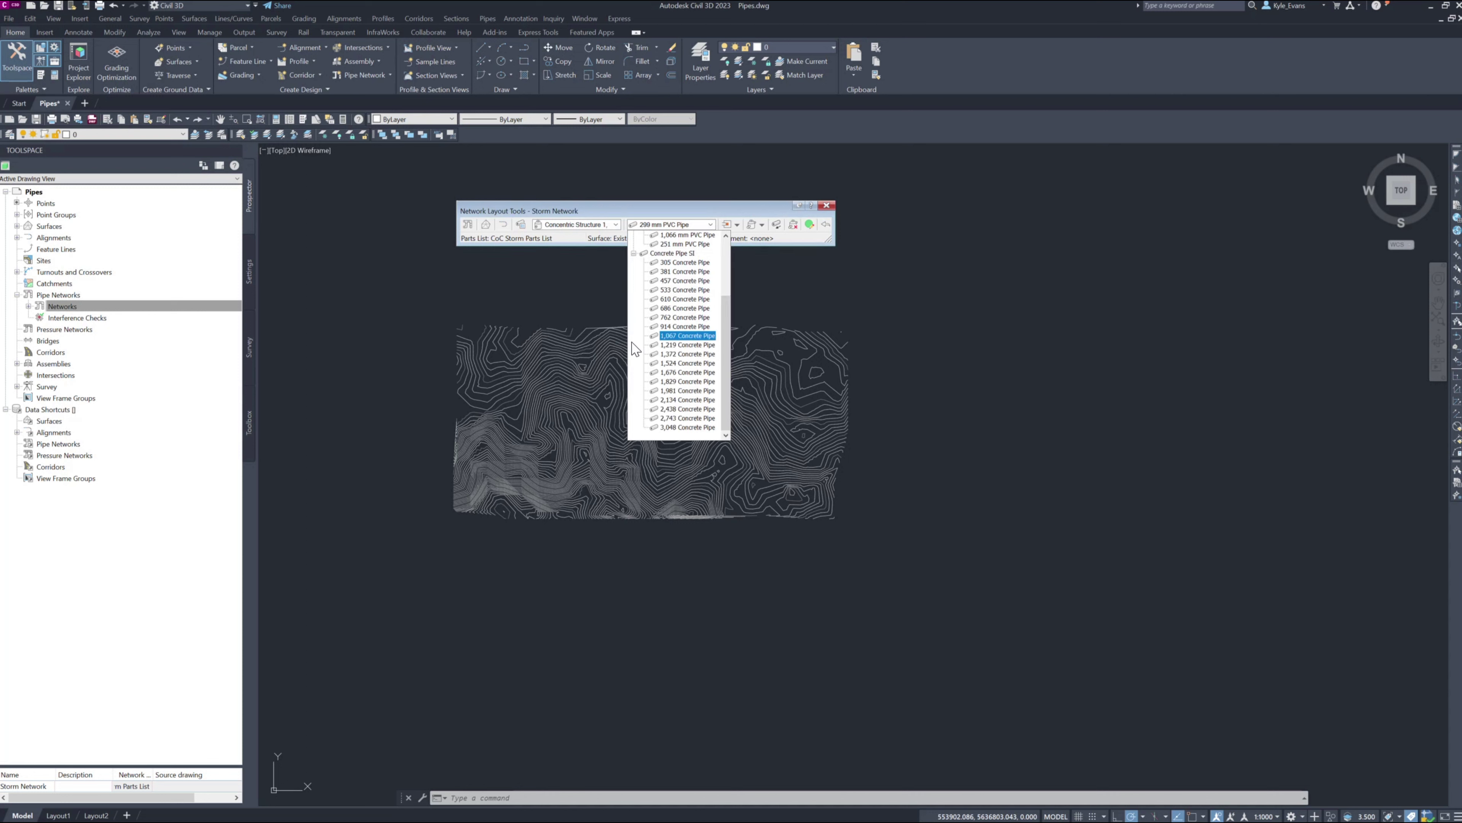
drag(721, 333, 721, 256)
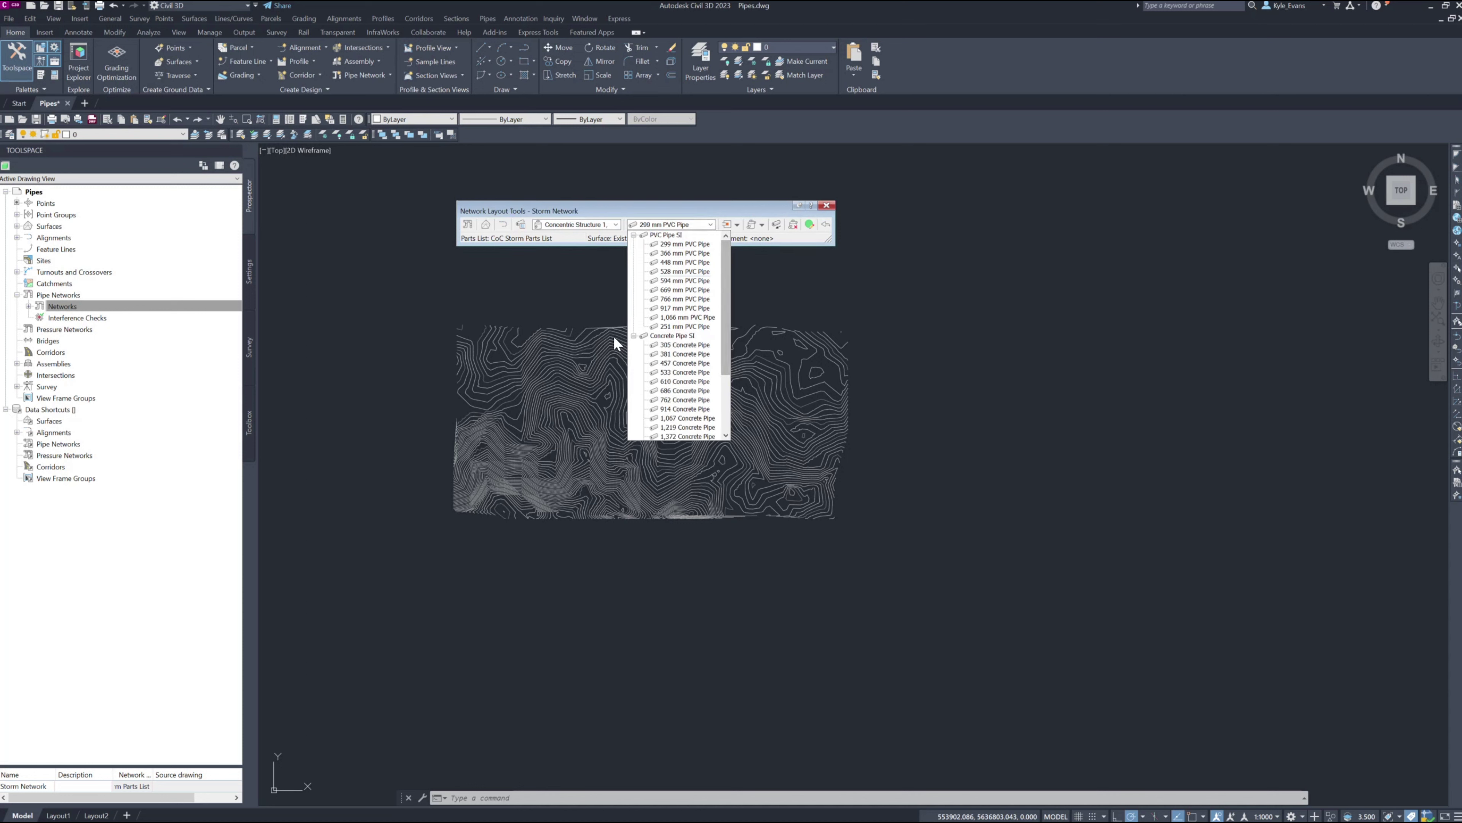
drag(725, 314, 729, 372)
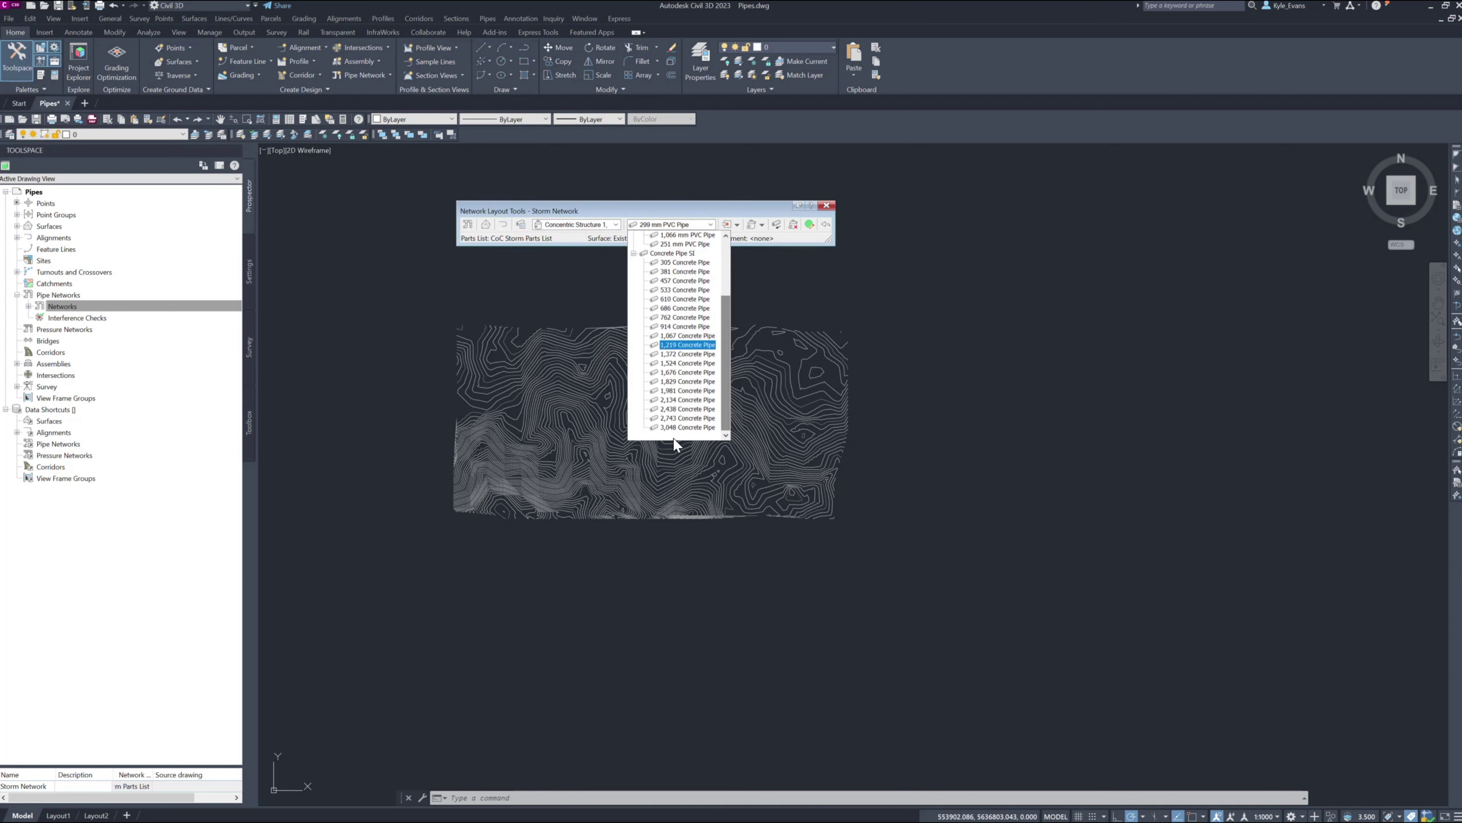
scroll(653, 363, up, 3)
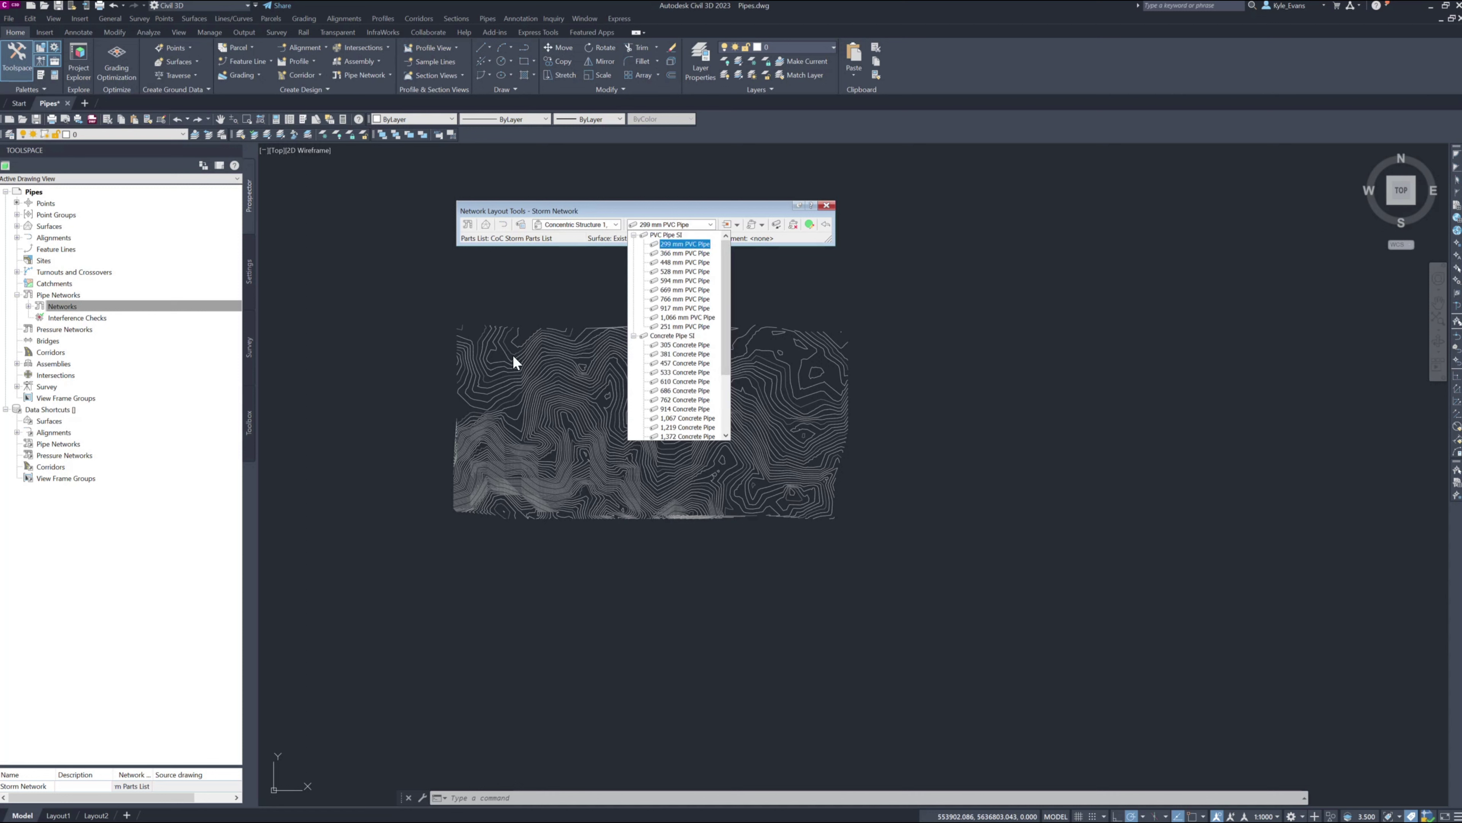
Step: Examine the layout's connection point options and its draw modes for pipes and structures, pipes only, and structures only
drag(674, 209, 536, 194)
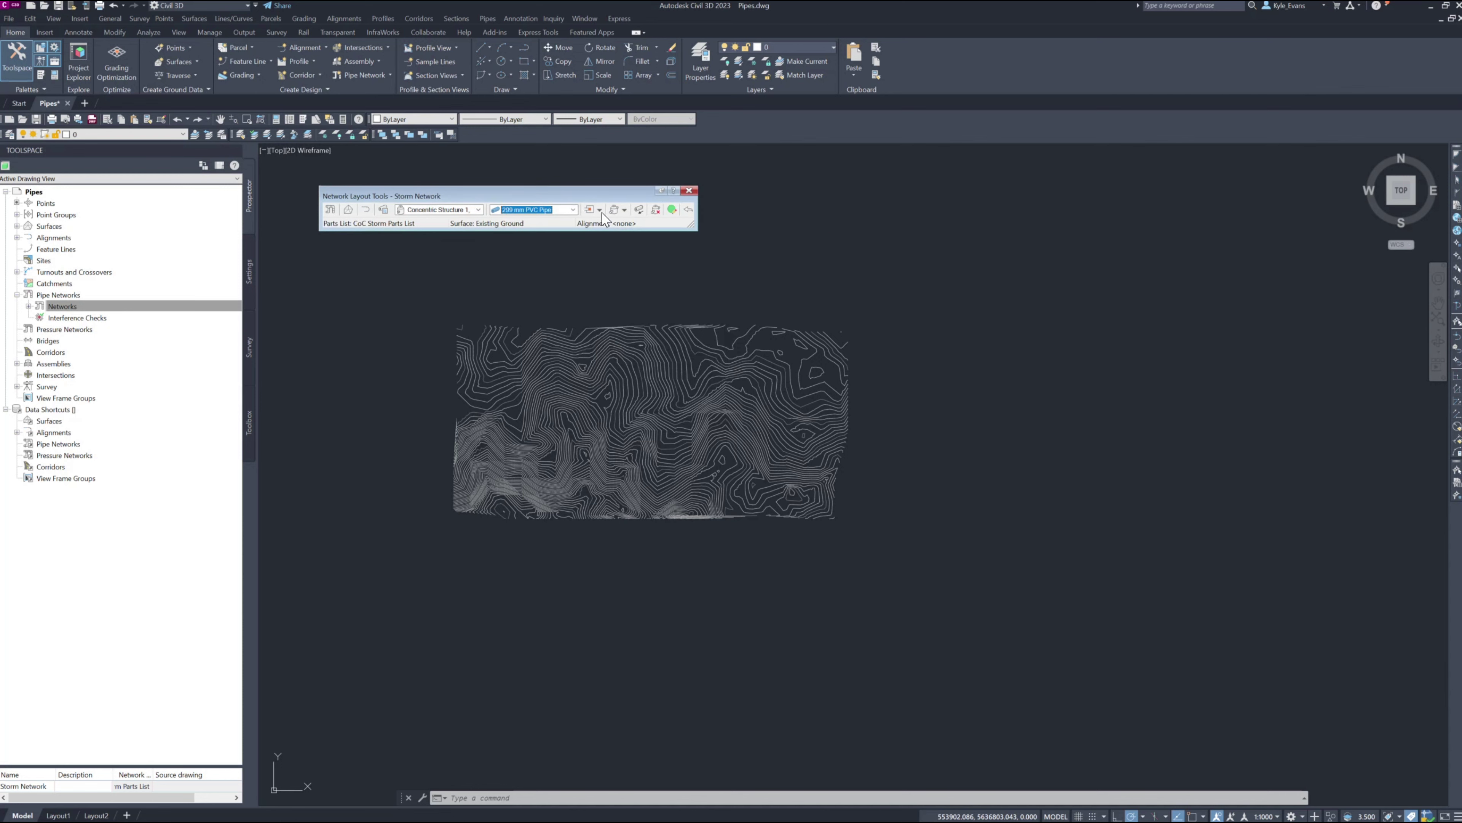
click(601, 210)
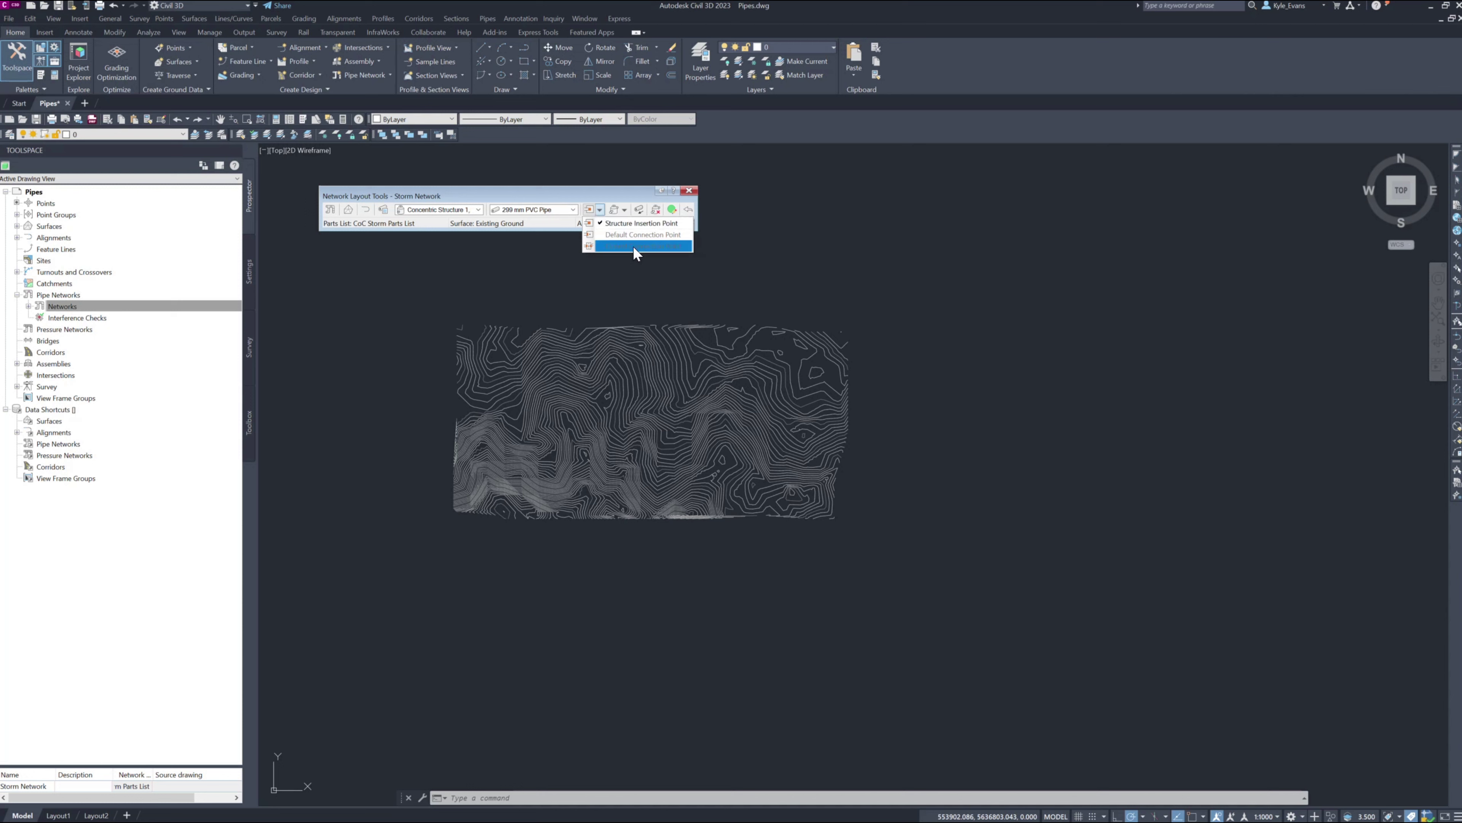
click(616, 198)
click(624, 210)
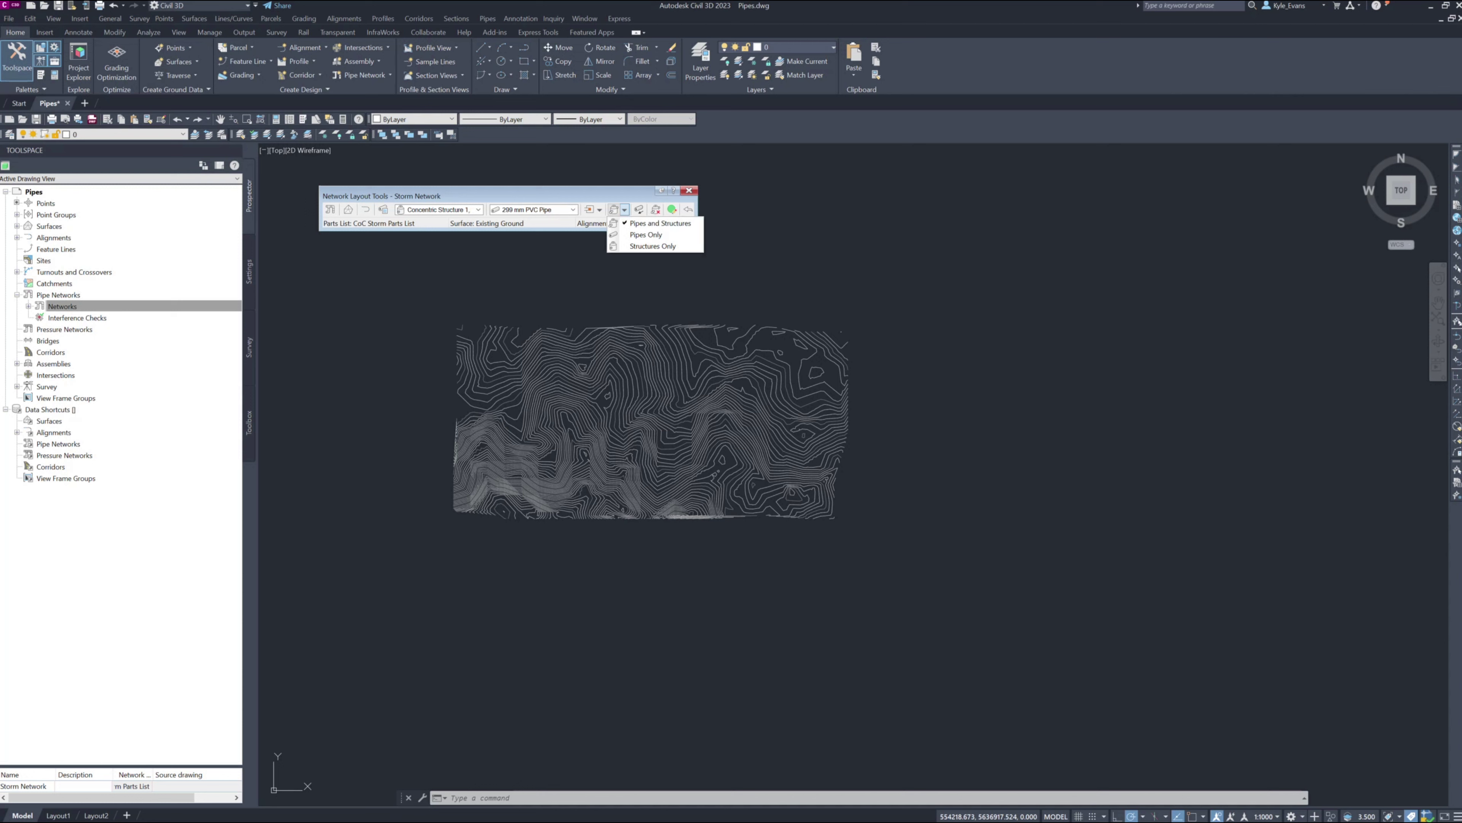
click(646, 235)
click(625, 210)
click(639, 199)
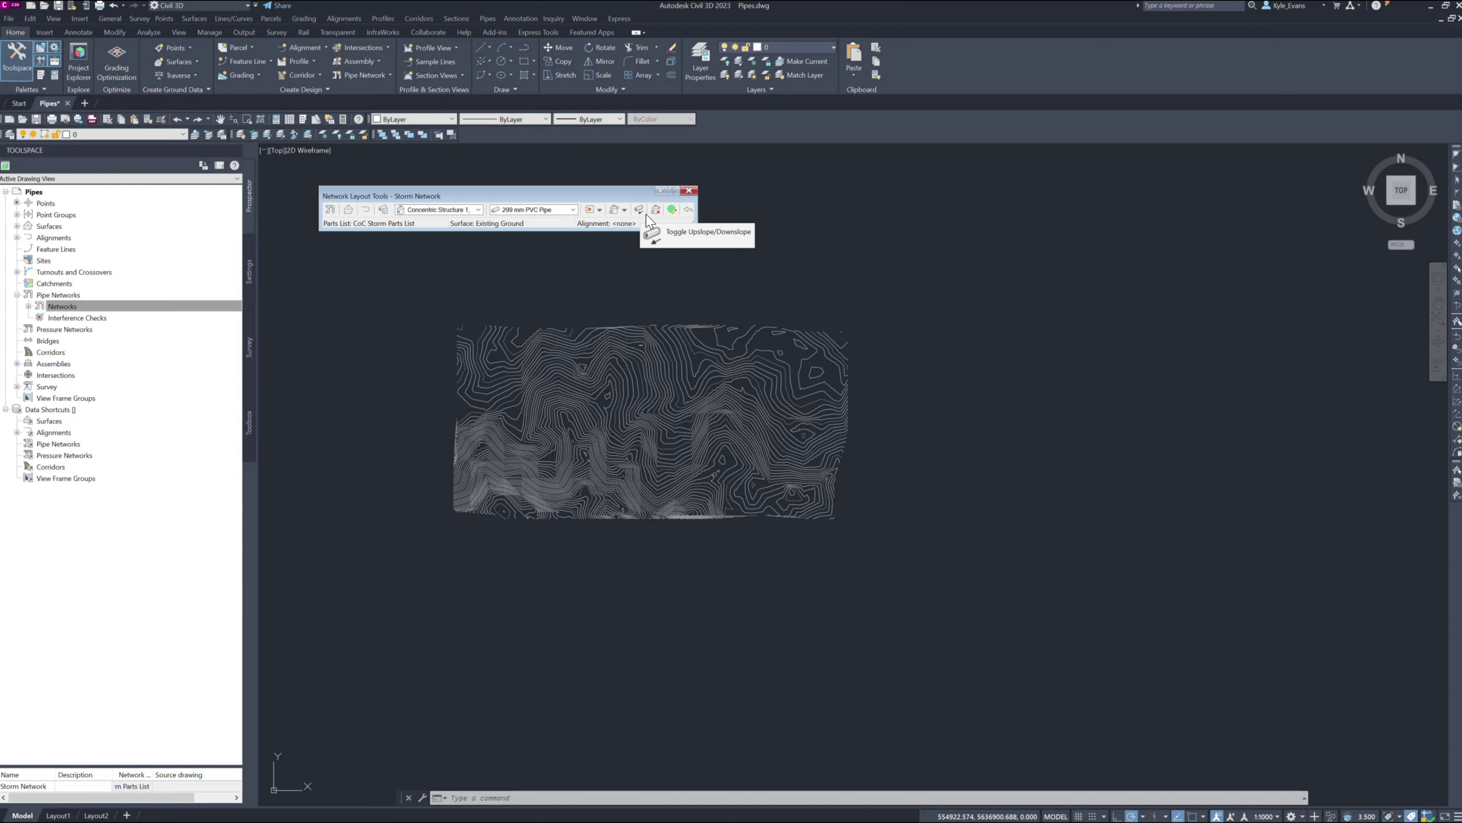
Step: Toggle the layout's upslope/downslope direction and turn on the pipe network vistas
click(638, 211)
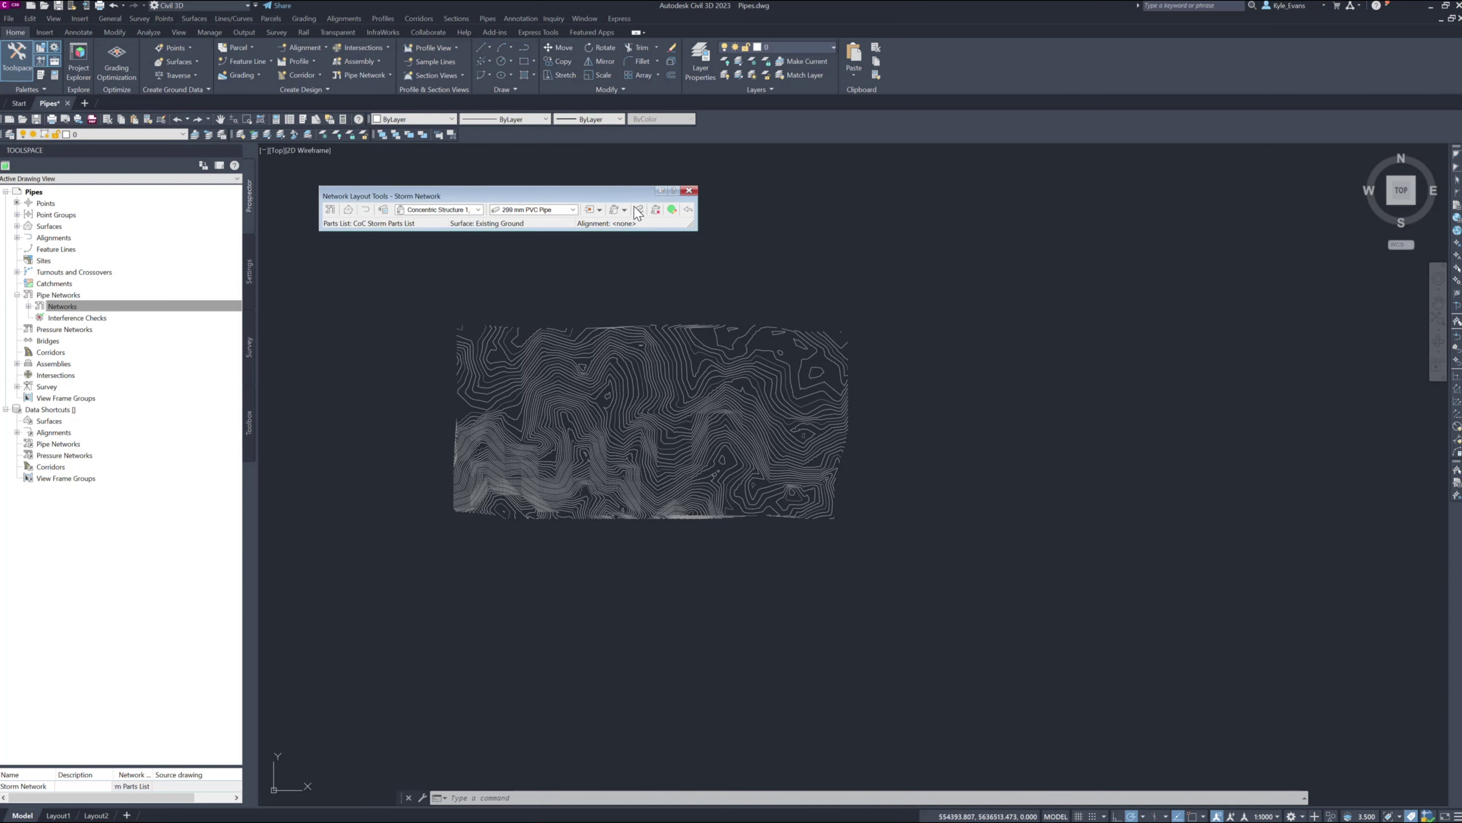
click(674, 212)
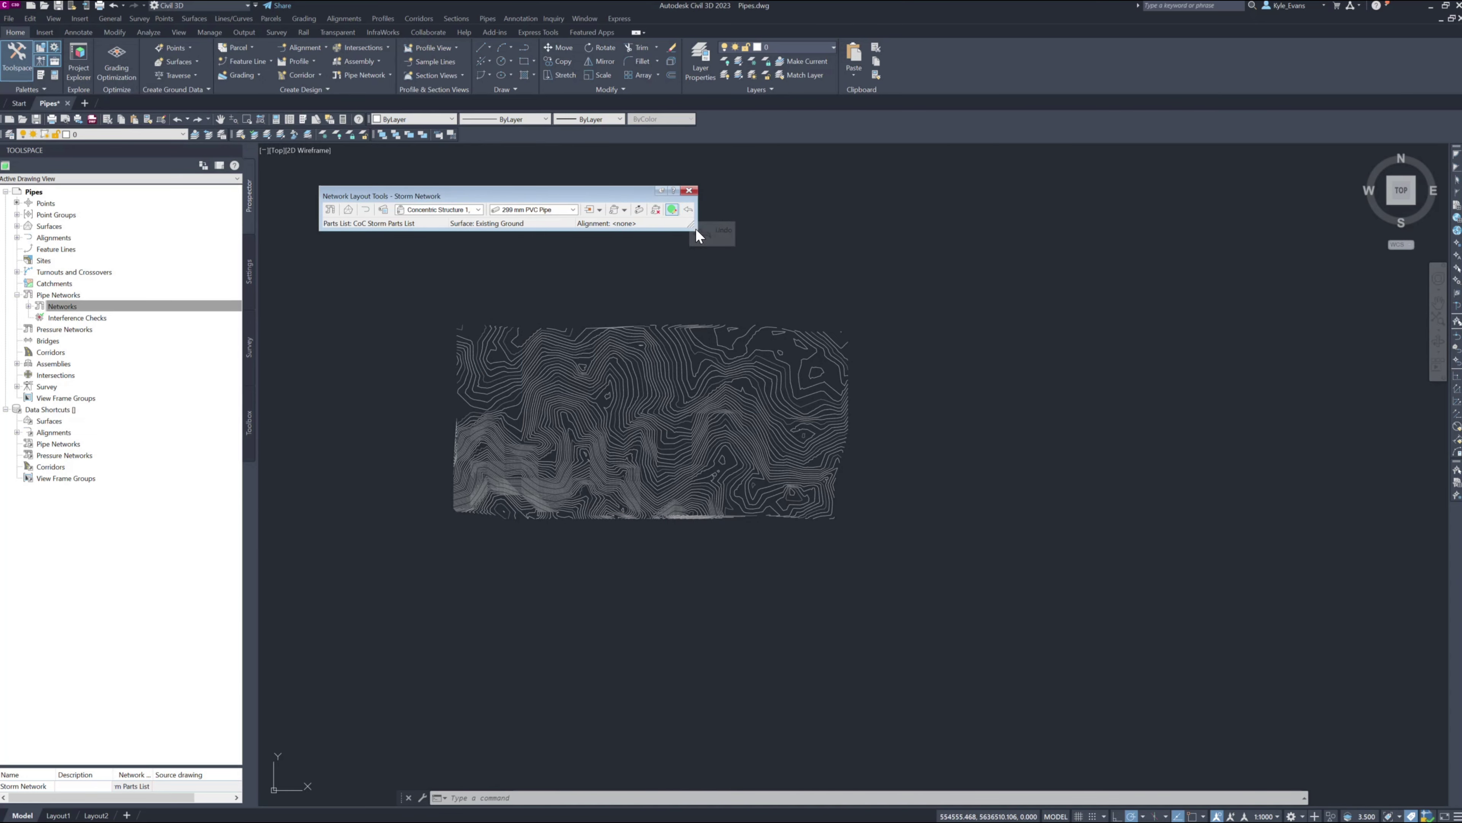
drag(694, 224, 736, 225)
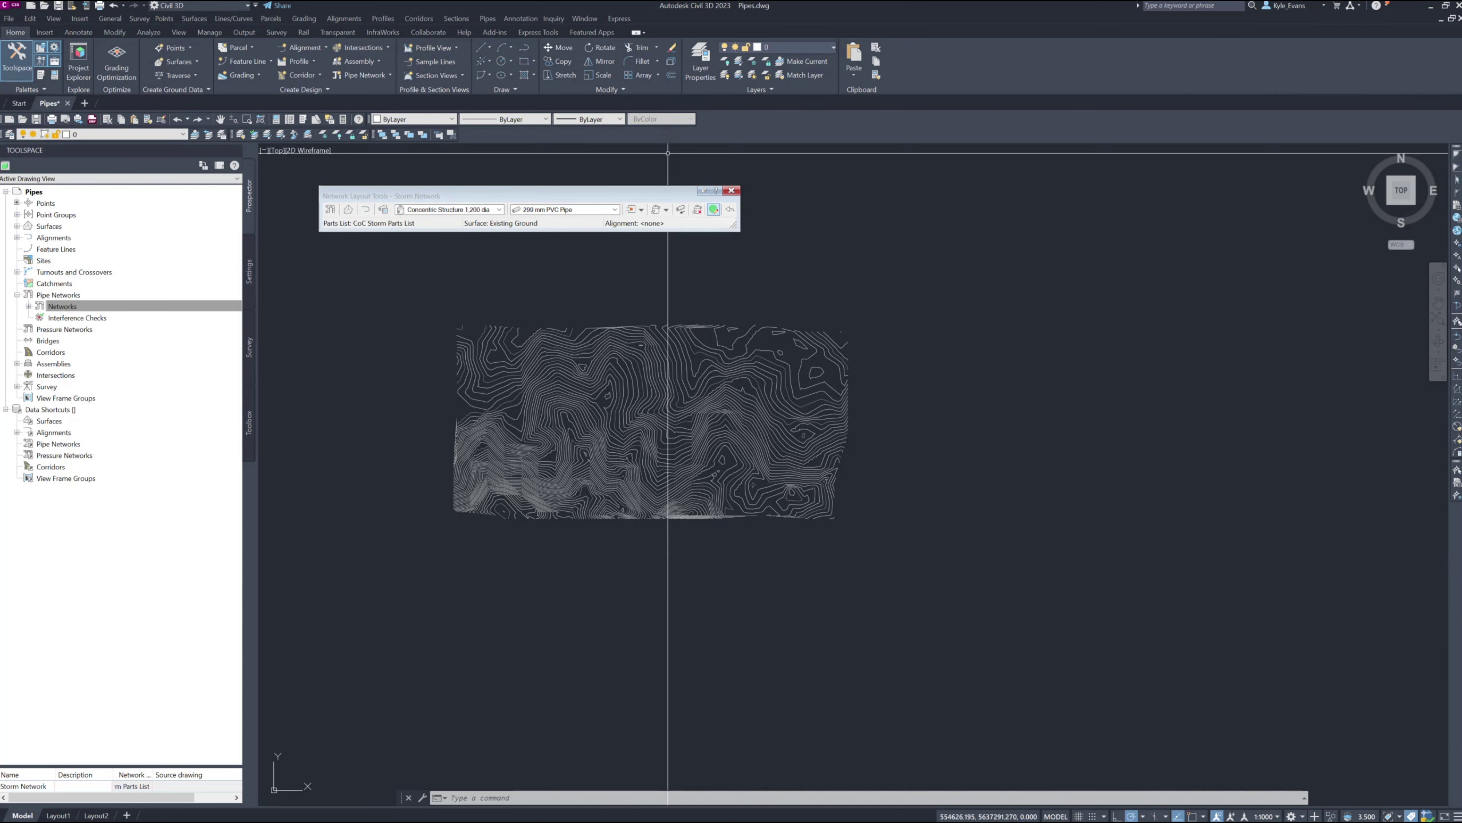
Step: Start drawing pipes and structures together, and place the first structure inside the closed contour near the surface's northeast edge
click(666, 210)
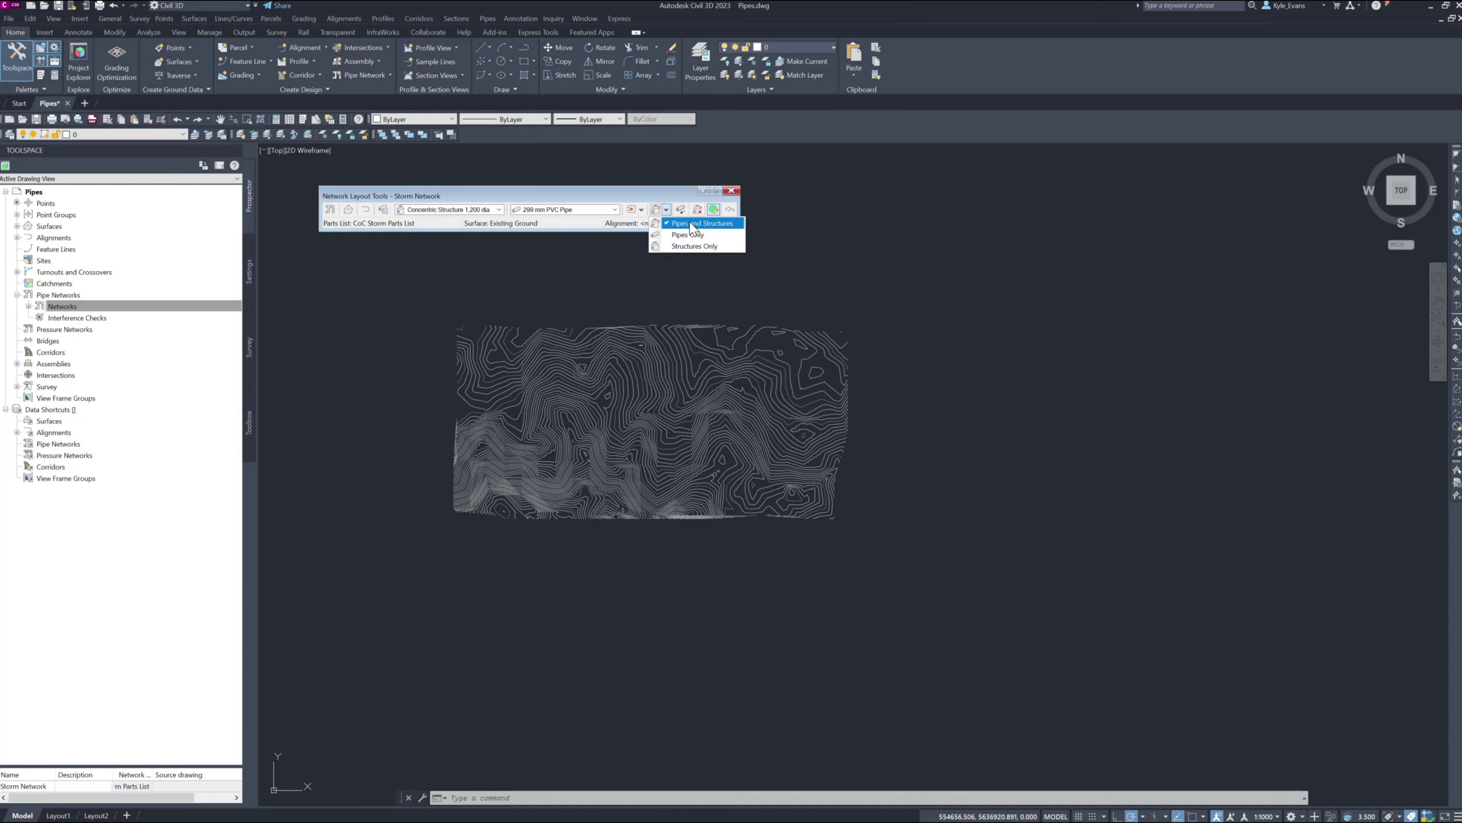
click(681, 224)
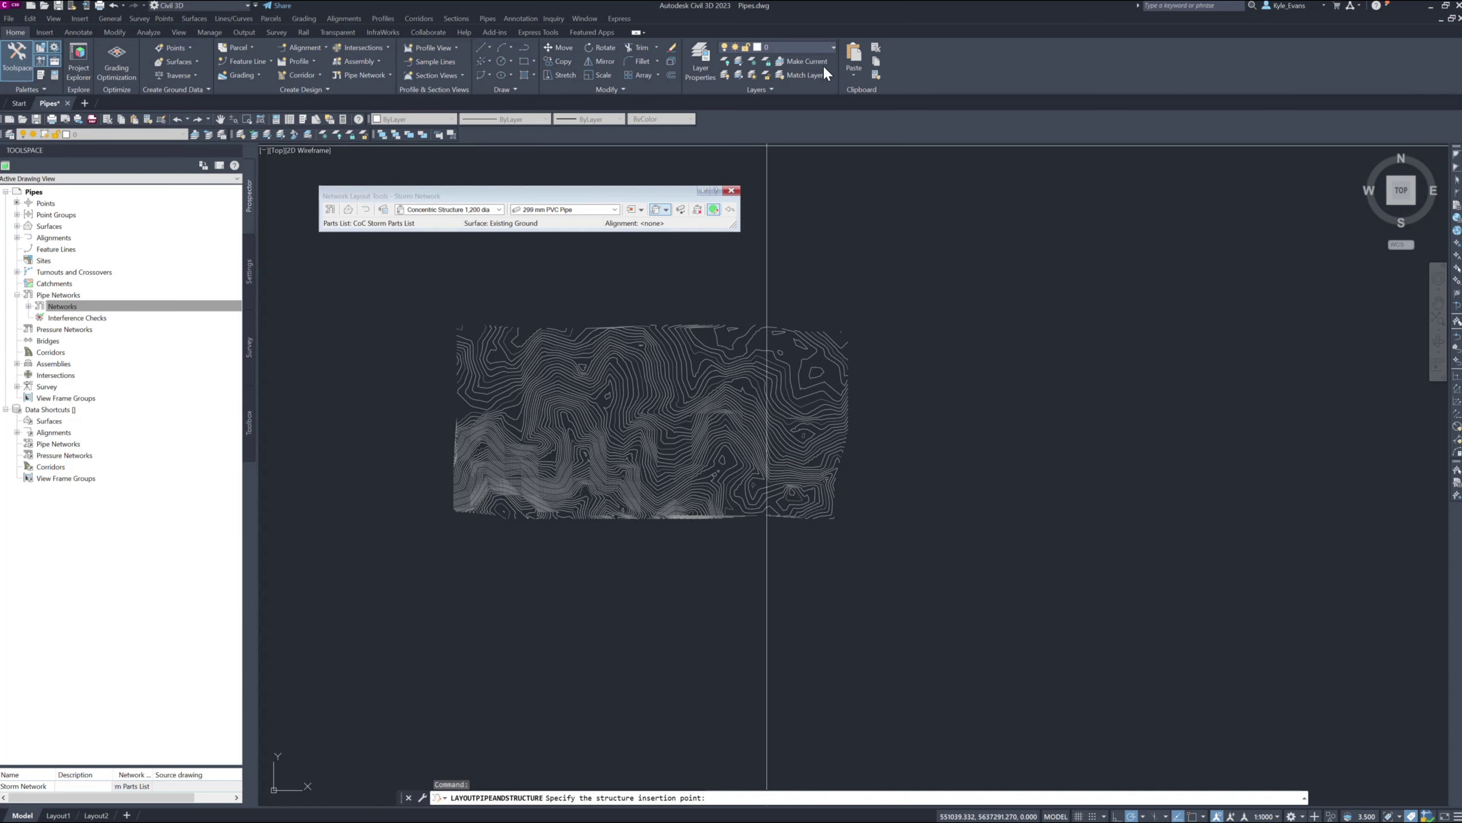
scroll(794, 392, up, 6)
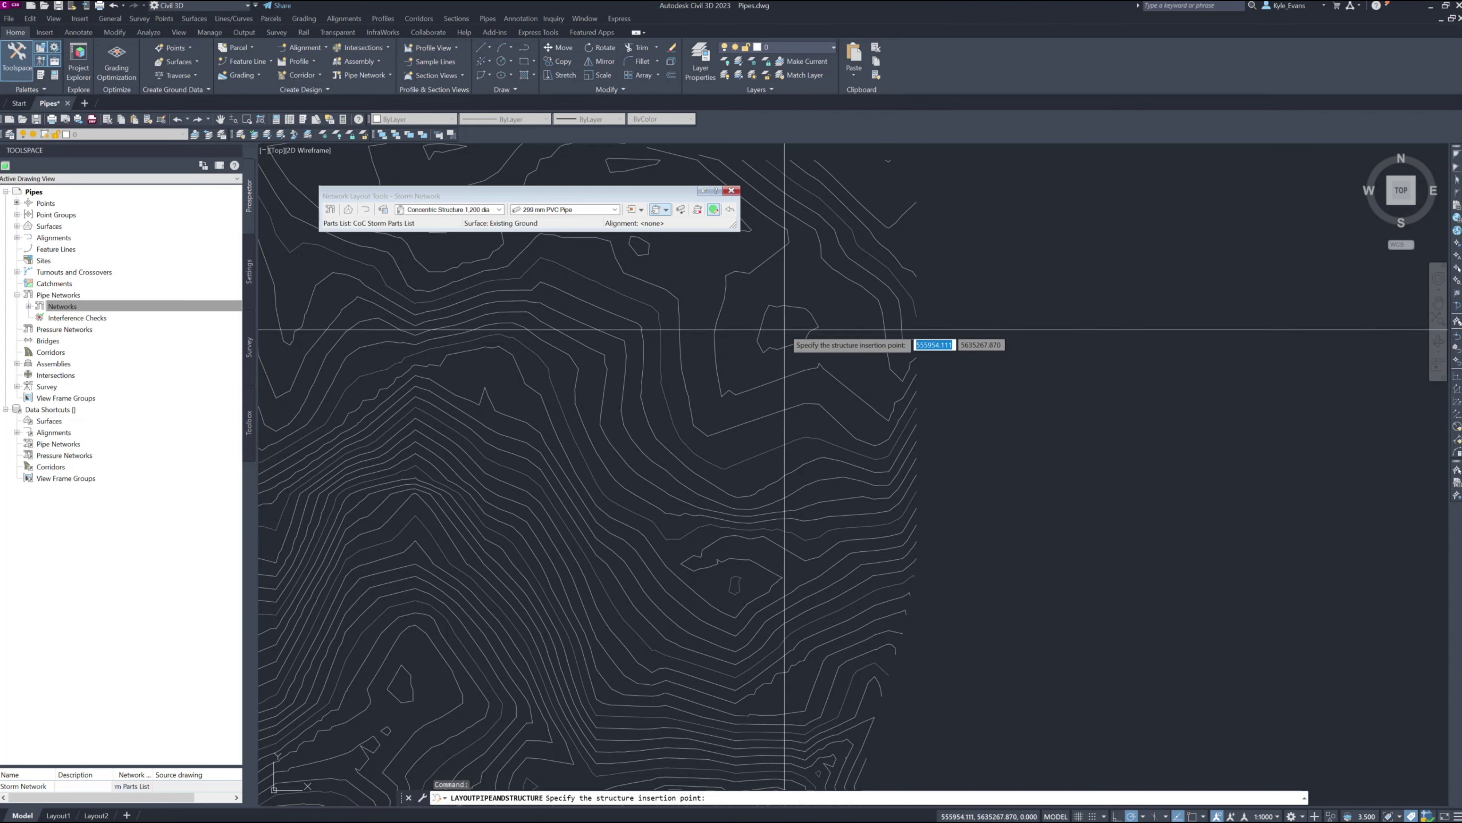
middle_drag(758, 354, 887, 415)
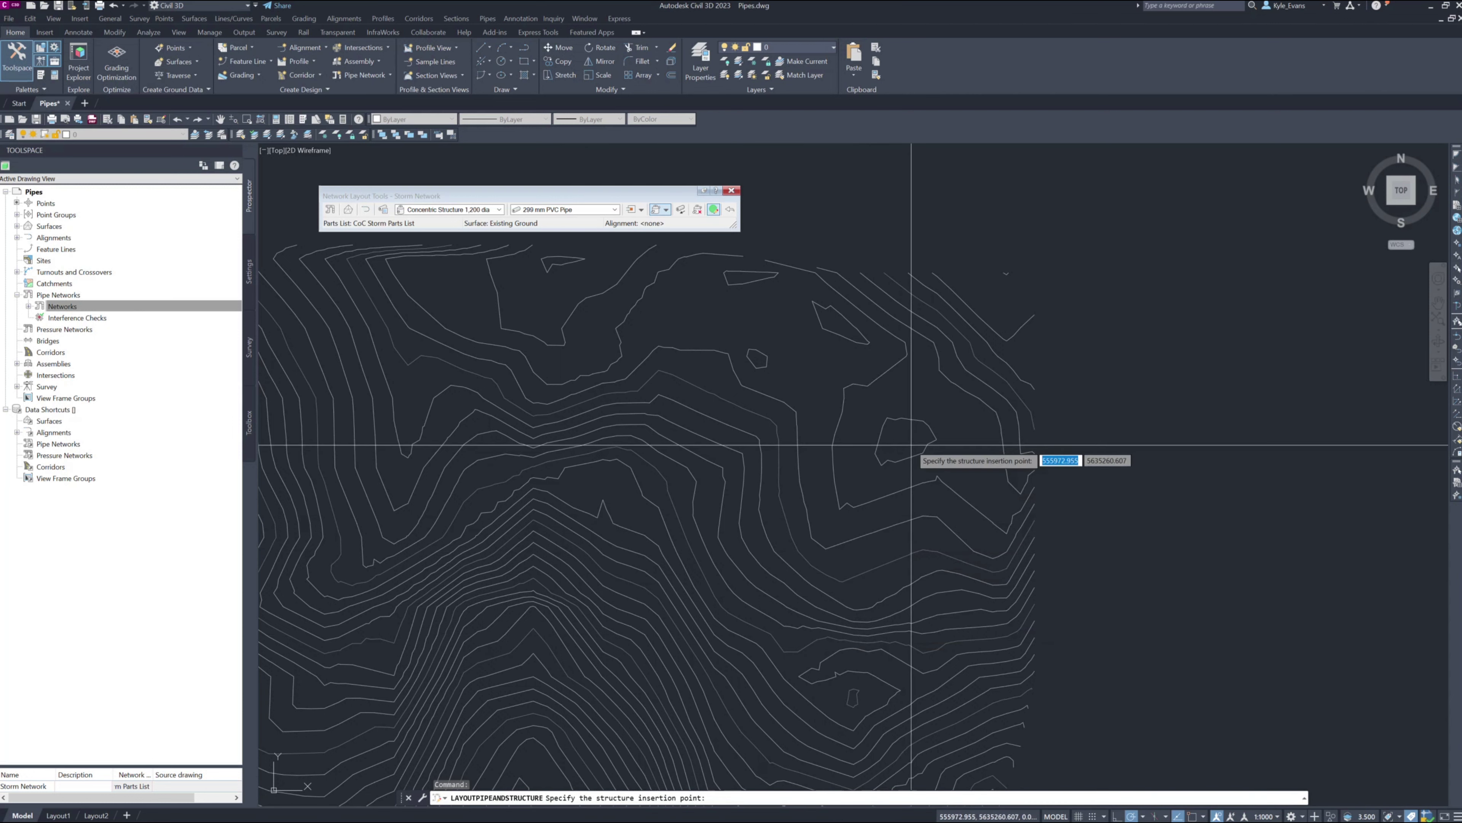
click(900, 438)
Step: Place the second structure inside the small closed contour about 348 m northwest of the first, joined by a 299 mm PVC pipe
scroll(829, 391, up, 10)
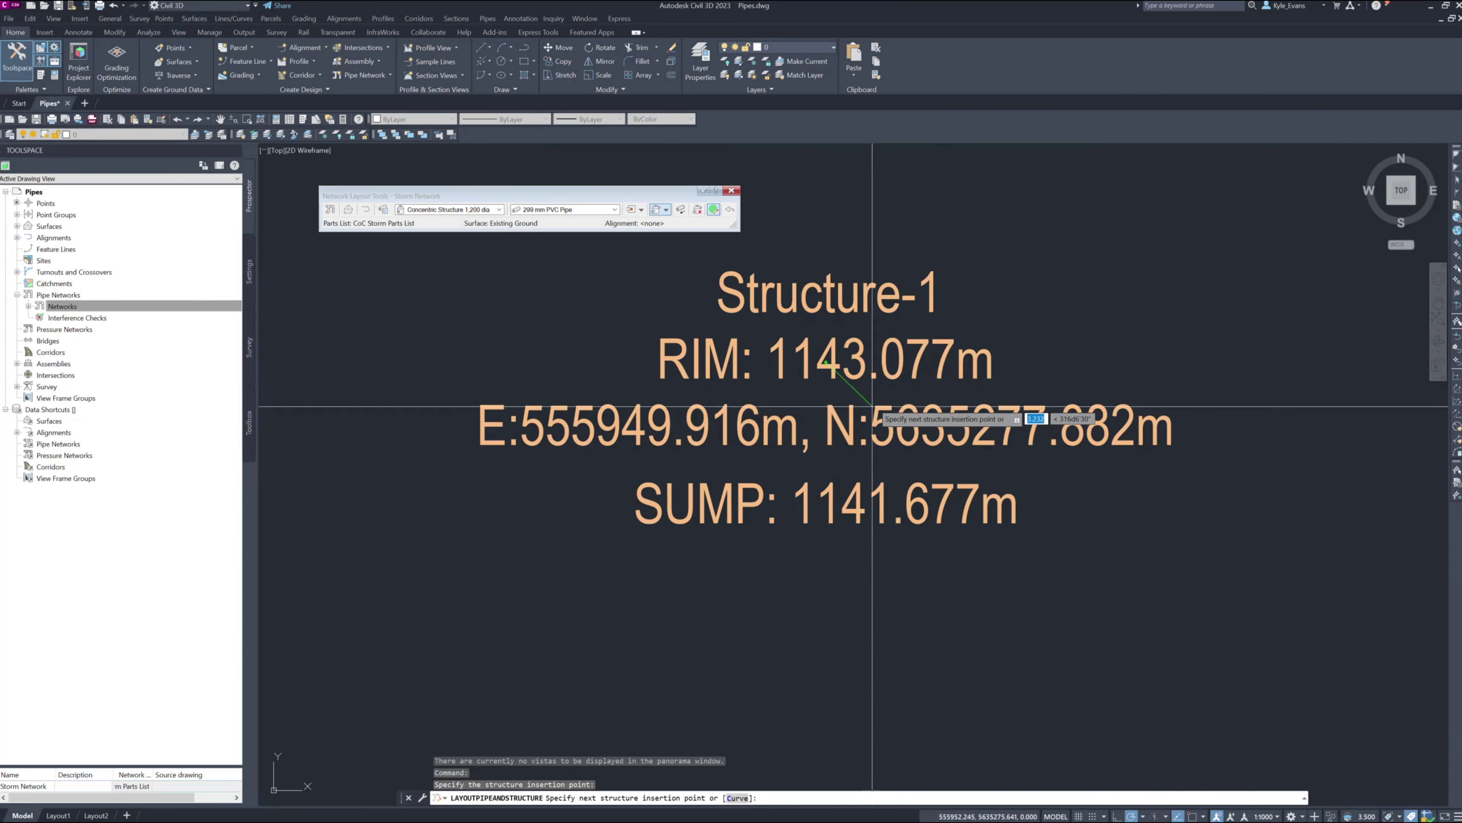
scroll(852, 368, up, 10)
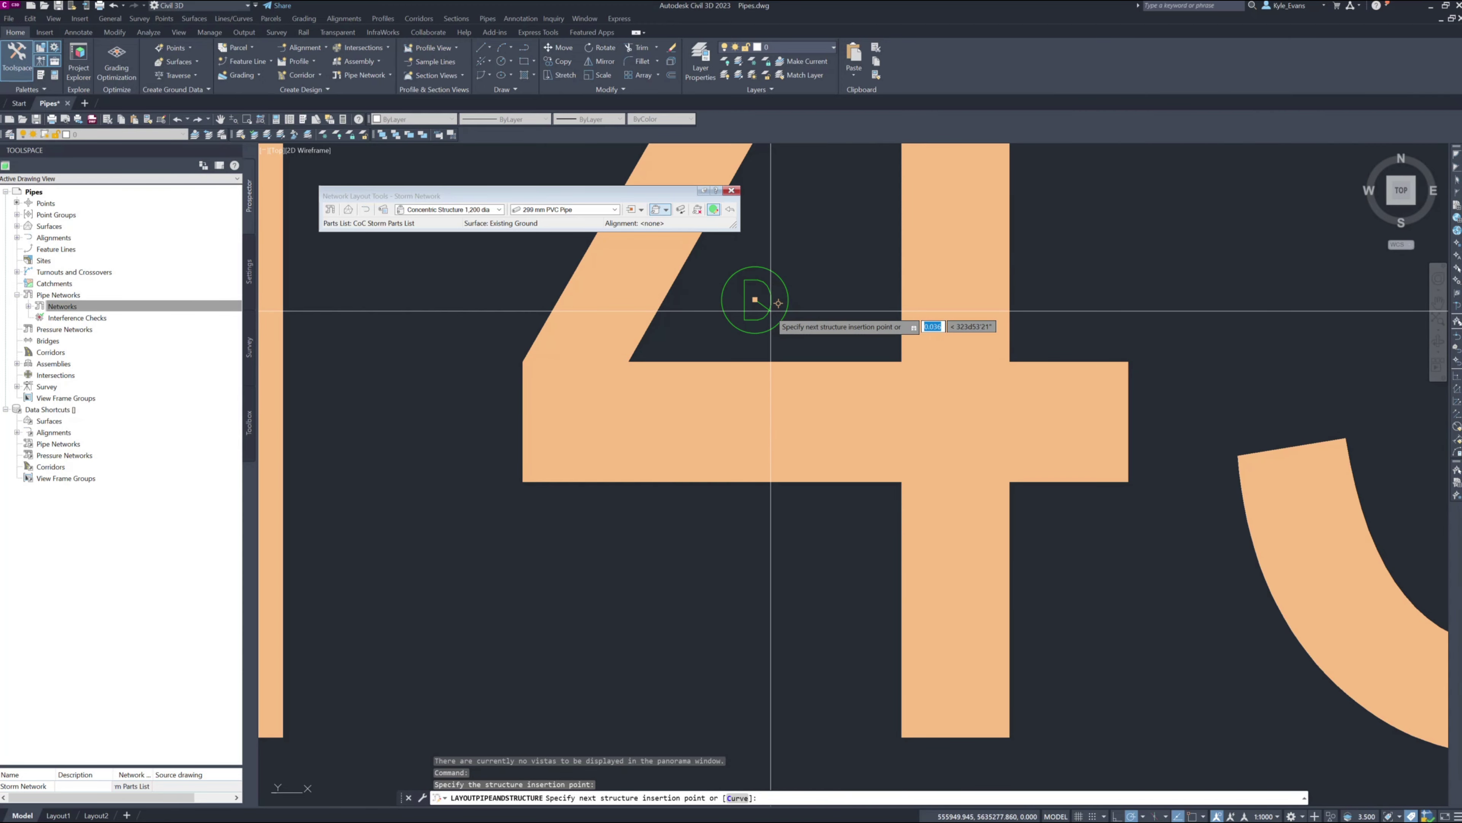
scroll(775, 408, down, 6)
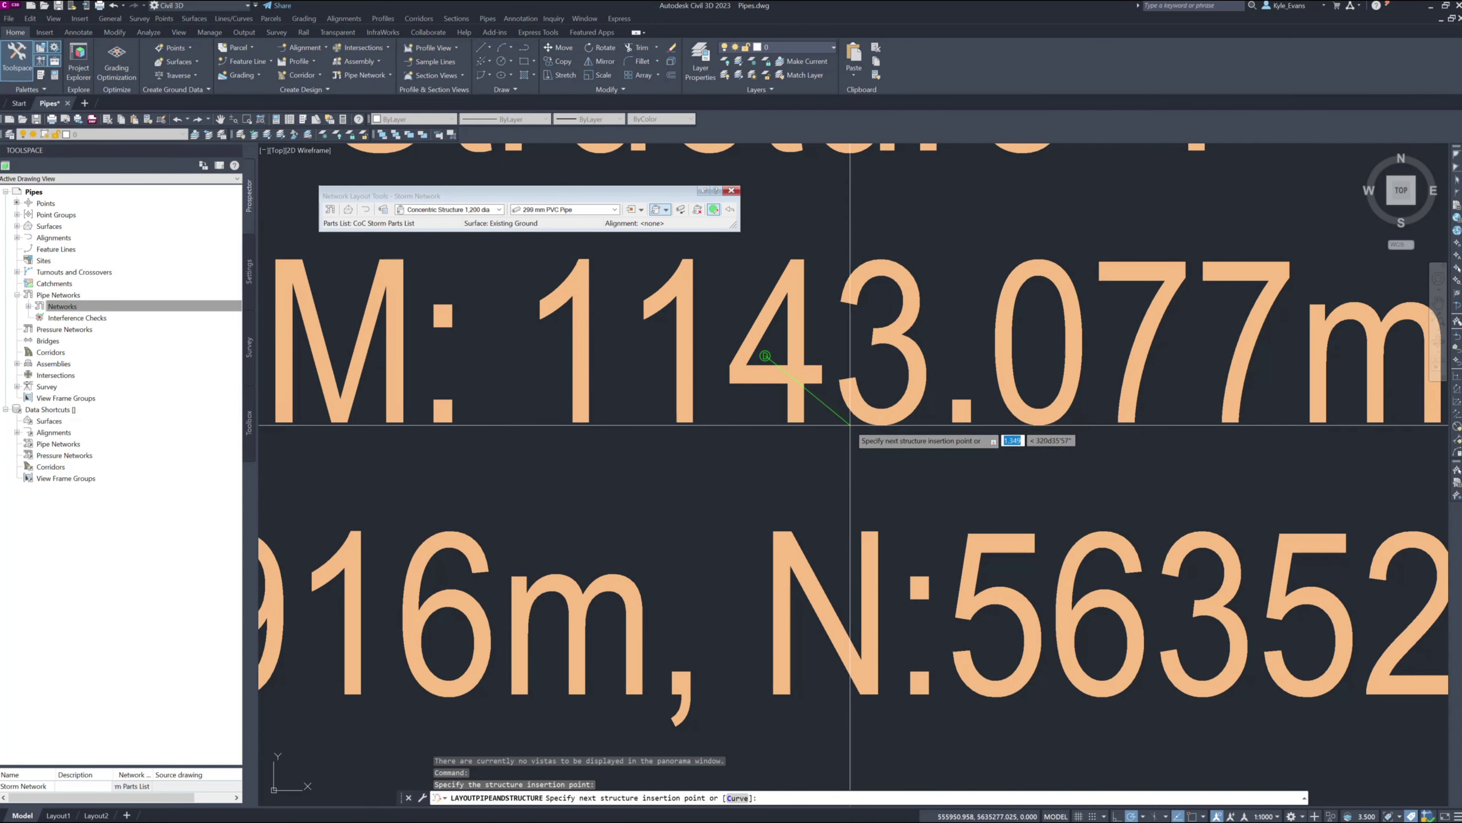
scroll(850, 425, down, 6)
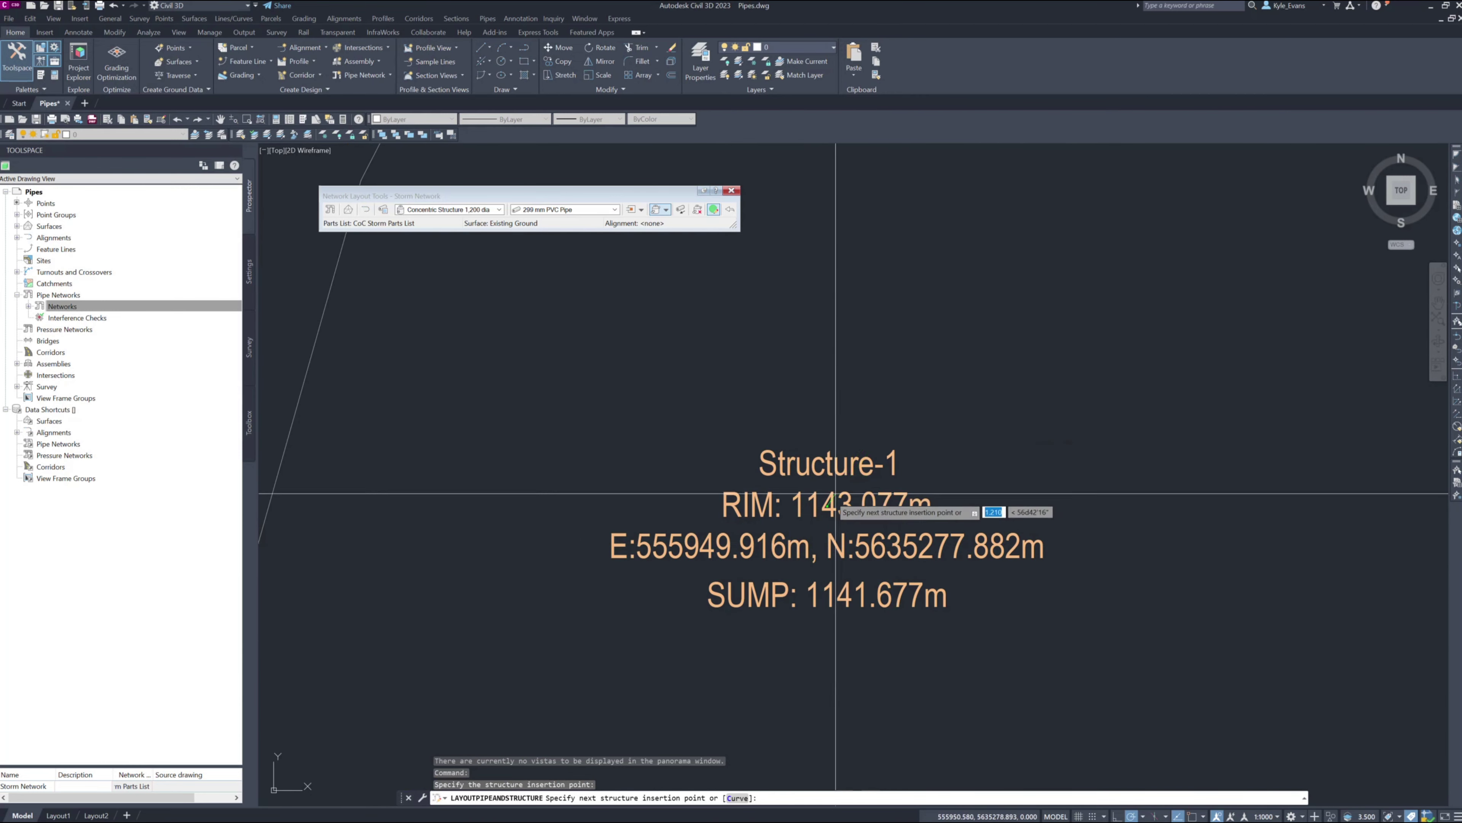
scroll(726, 637, down, 5)
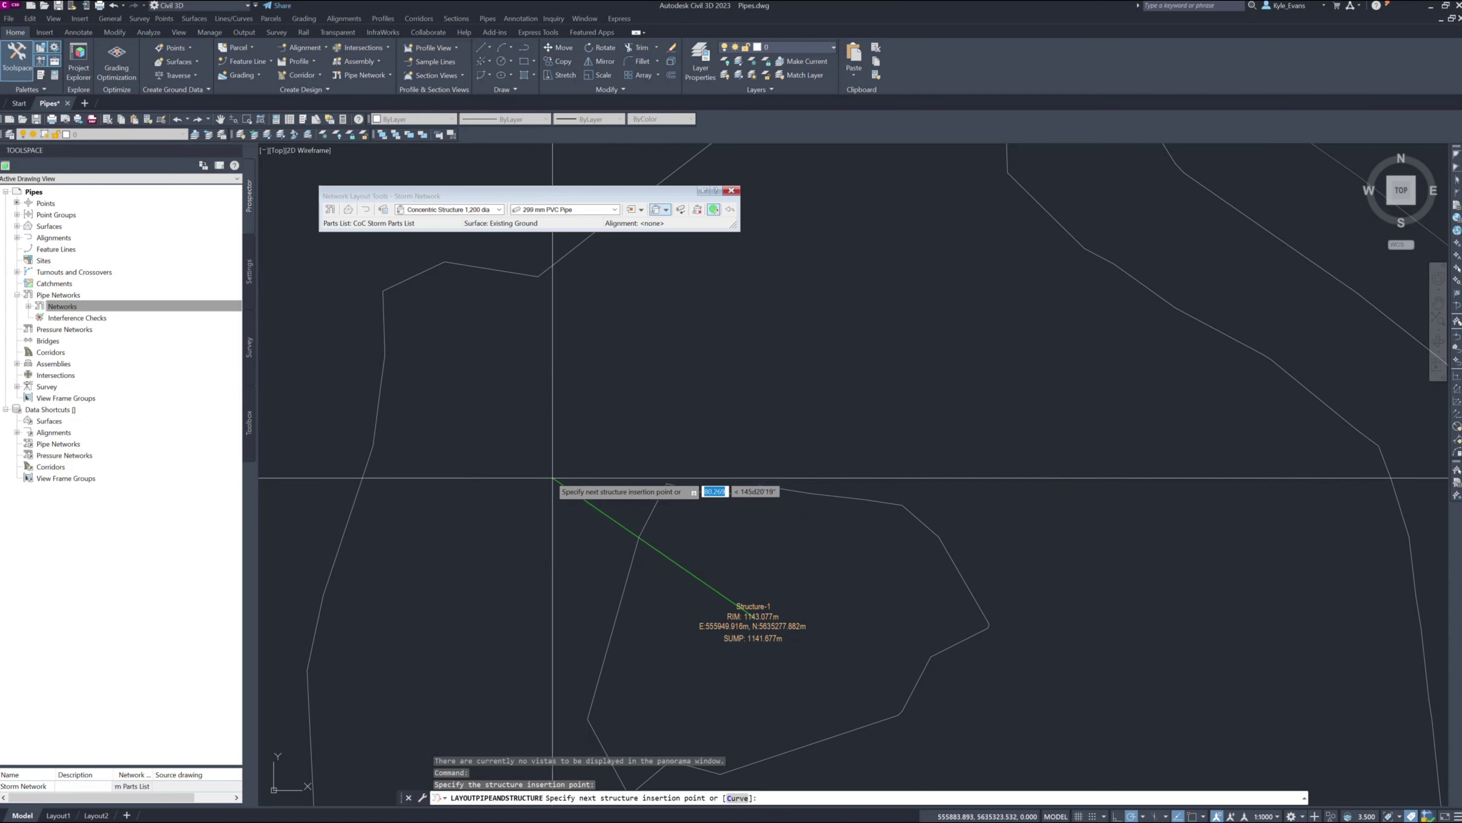
mouse_move(368, 355)
middle_down()
mouse_move(565, 360)
mouse_move(611, 383)
middle_up()
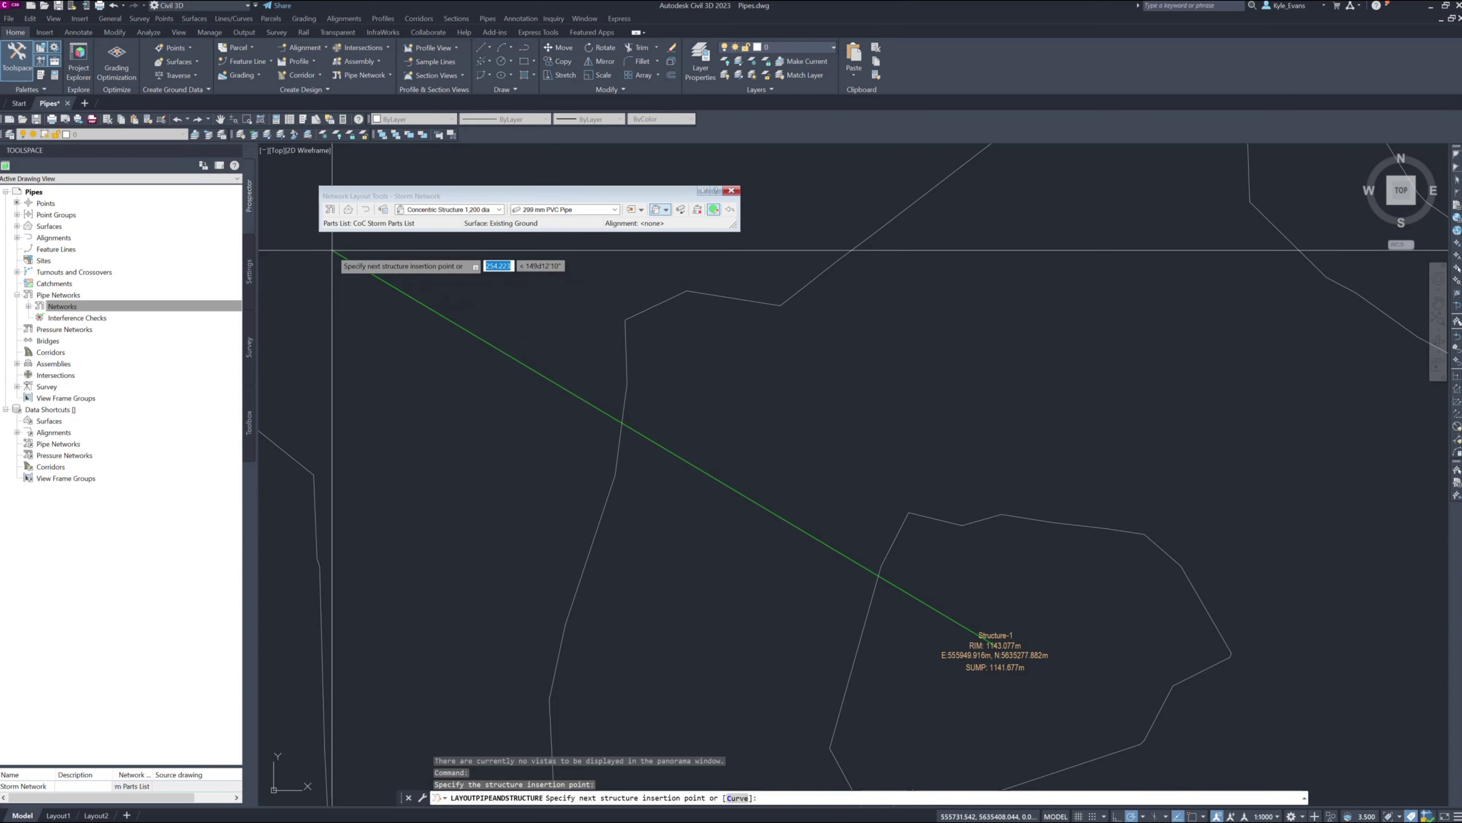
scroll(553, 346, down, 2)
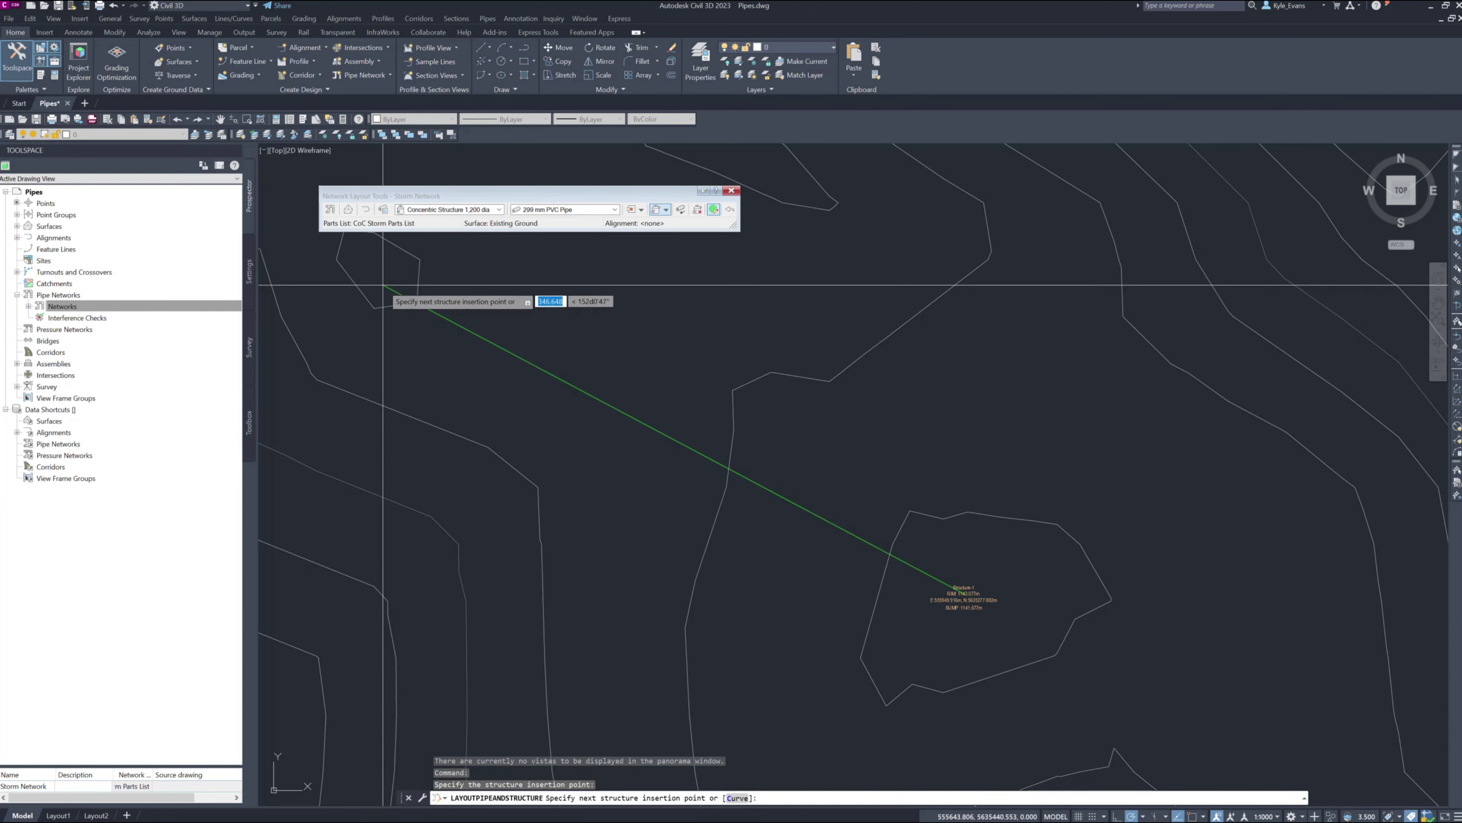
middle_drag(382, 284, 513, 350)
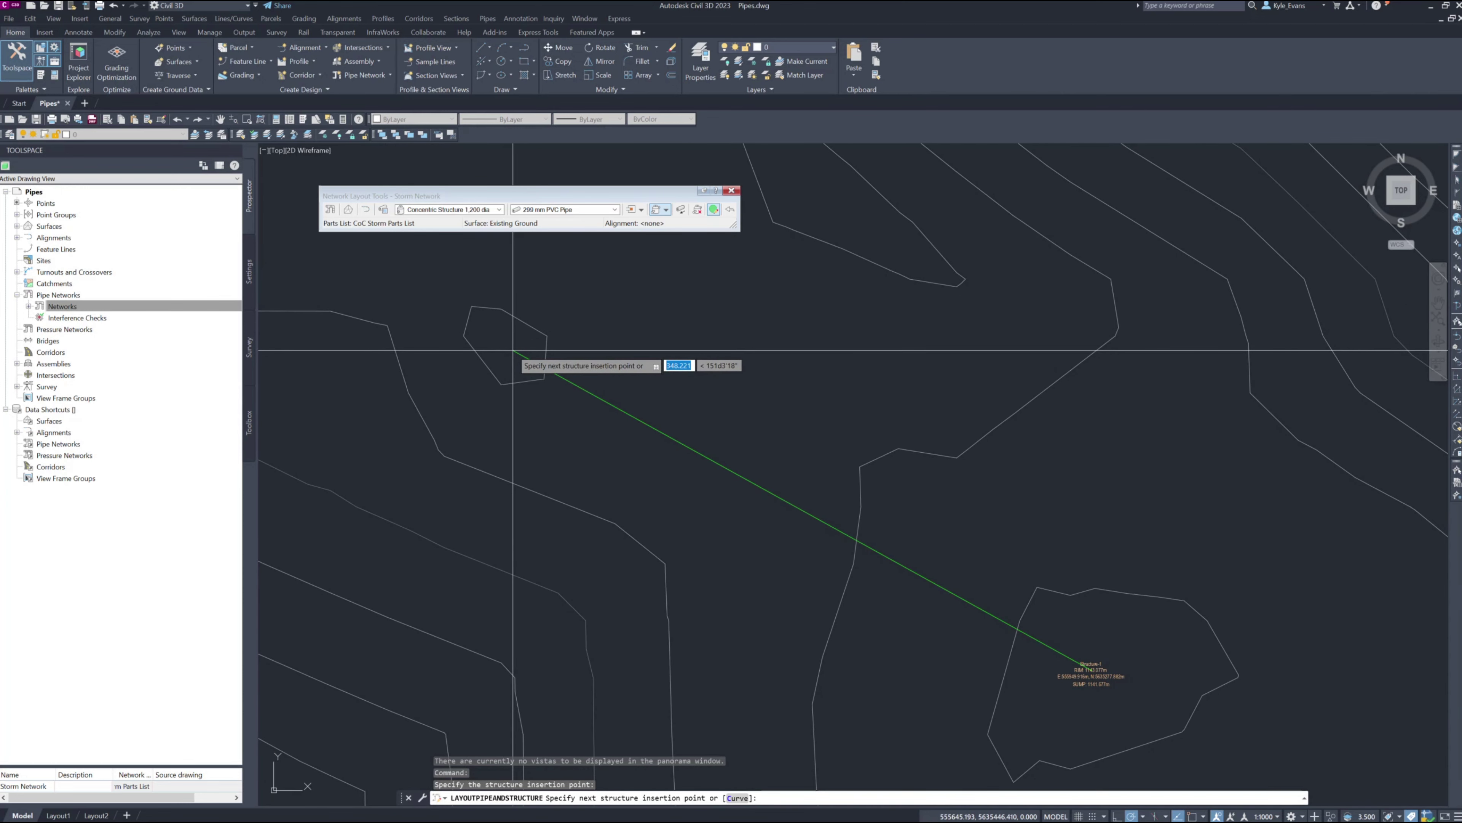
click(513, 349)
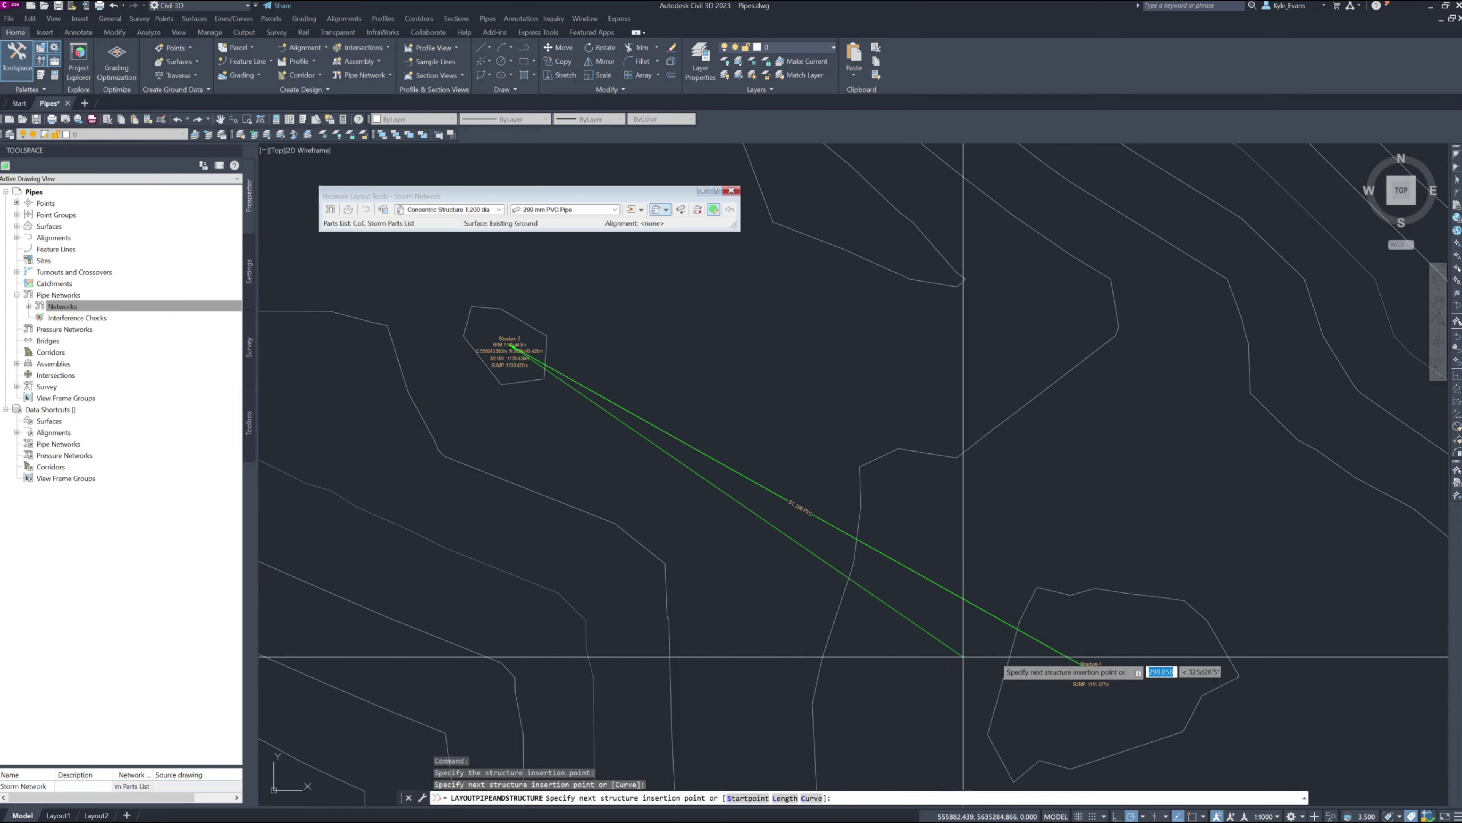
Step: Place the third structure about 184 m west of the second, on the nearby contour, joined by a 299 mm PVC pipe
scroll(963, 655, up, 5)
scroll(928, 674, down, 5)
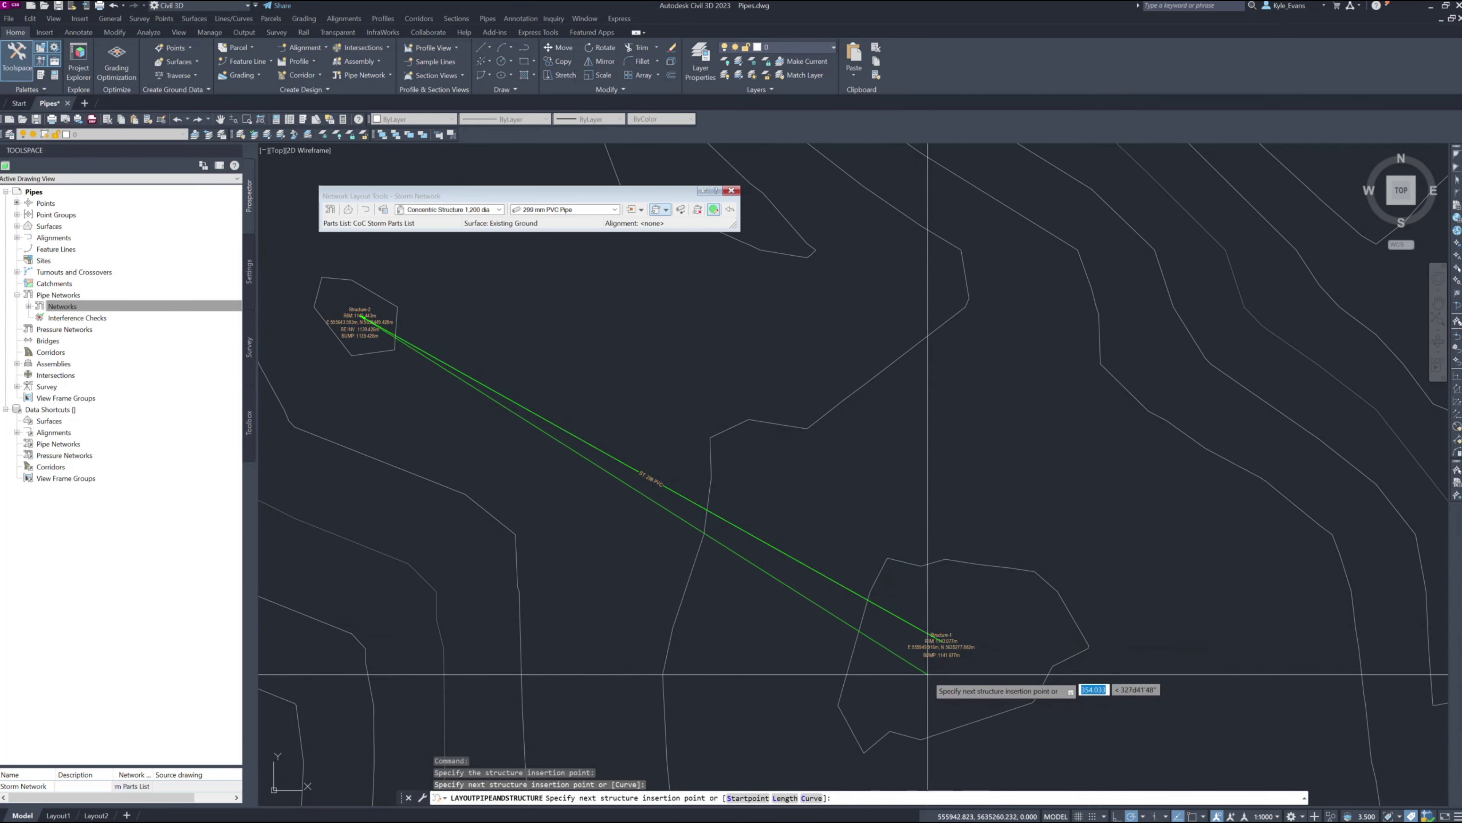
scroll(927, 674, up, 5)
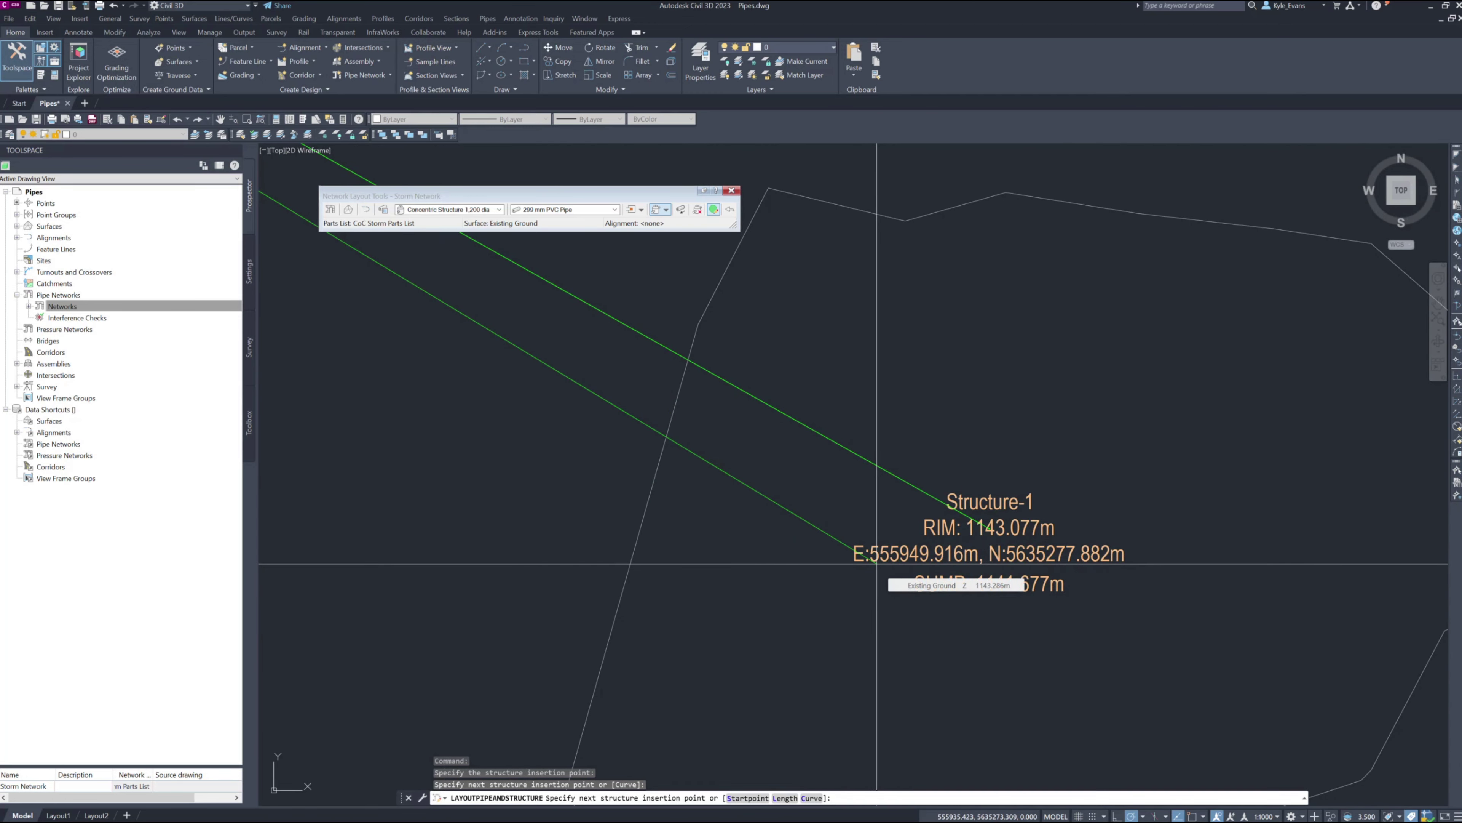
scroll(973, 540, down, 5)
middle_drag(491, 375, 1192, 585)
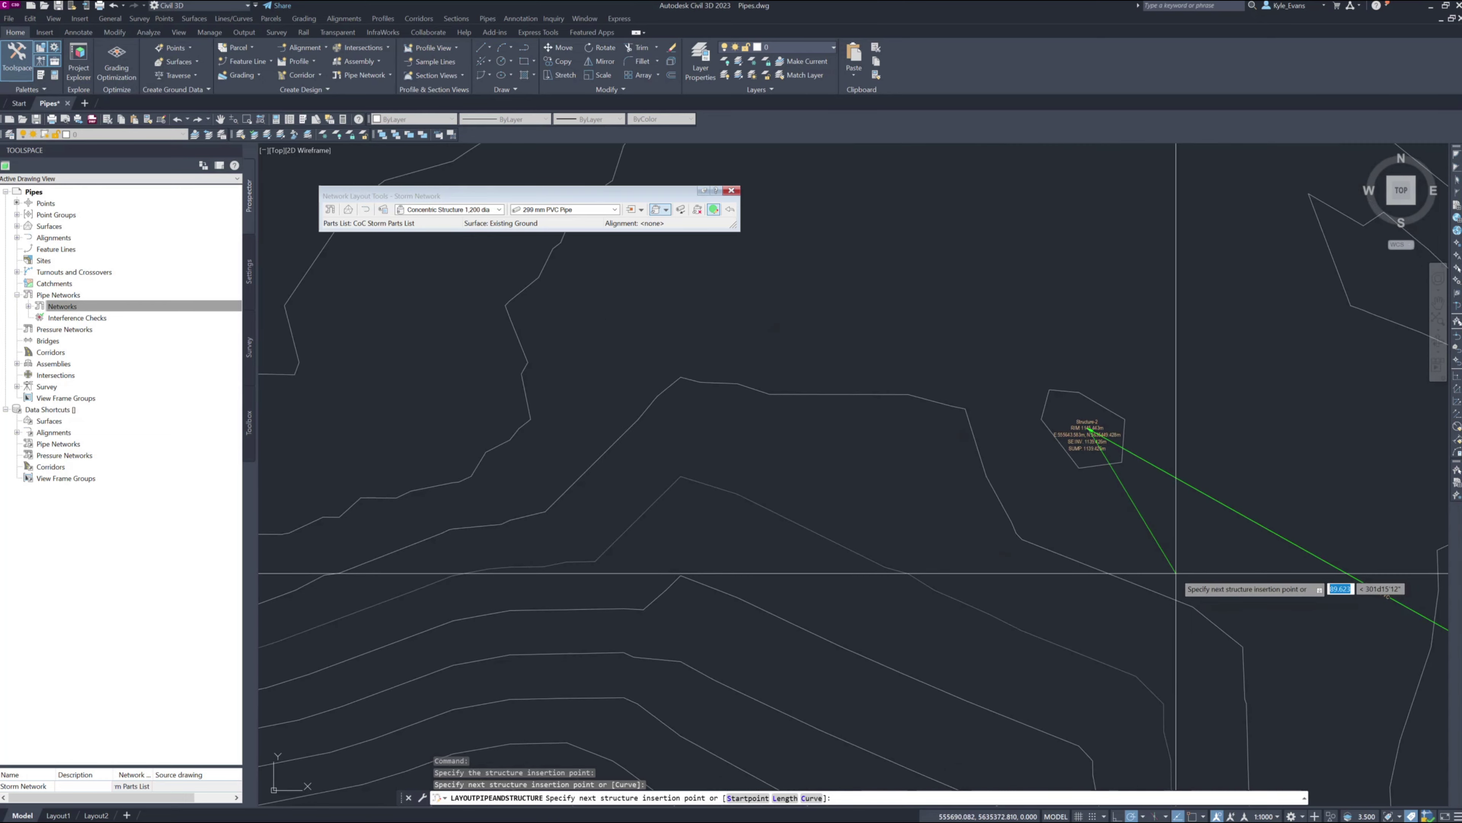
click(746, 379)
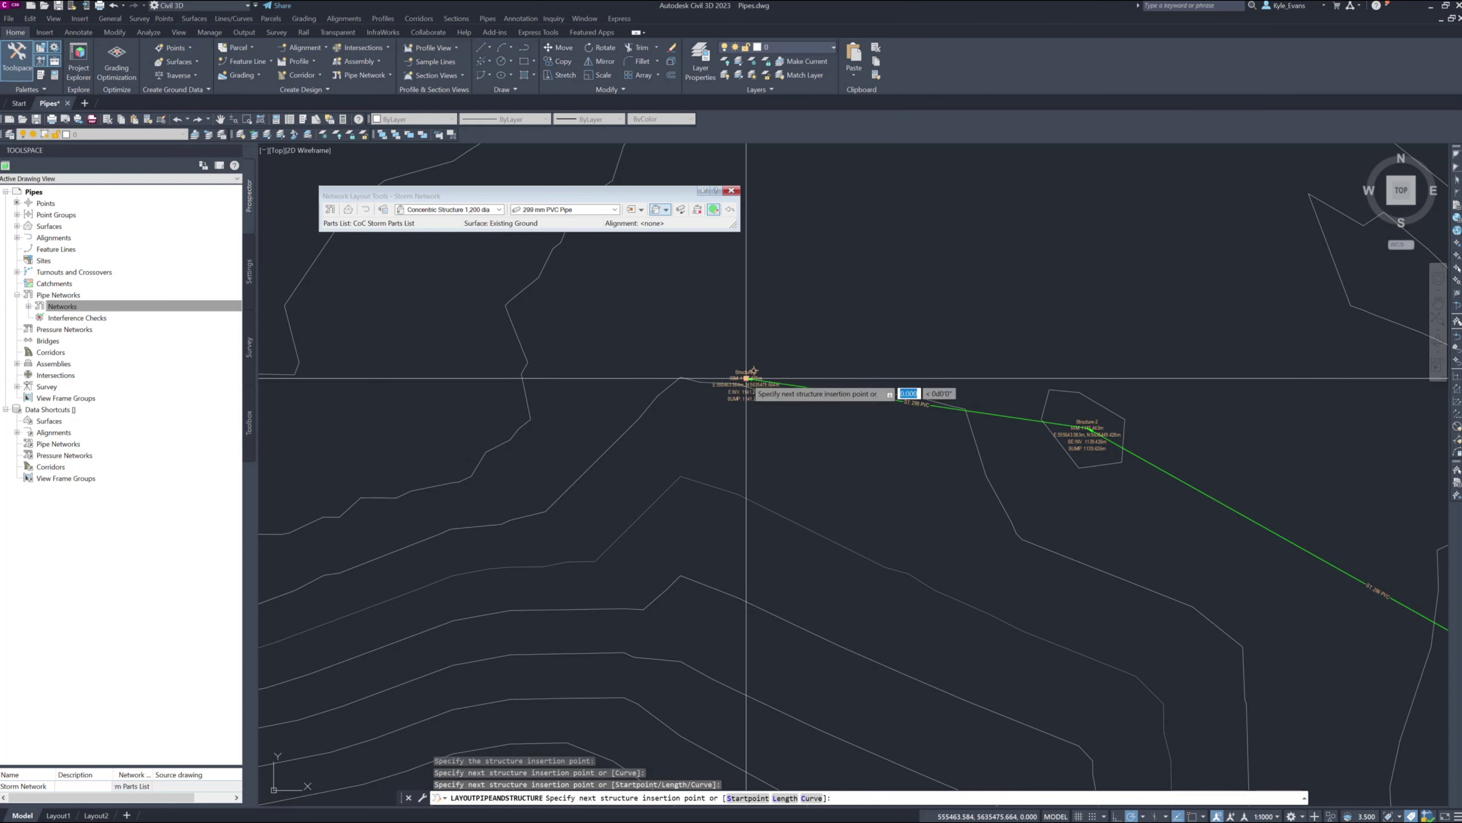
Step: Extend the run westward along the contours with three more structures joined by 299 mm PVC pipes
middle_drag(472, 413, 718, 402)
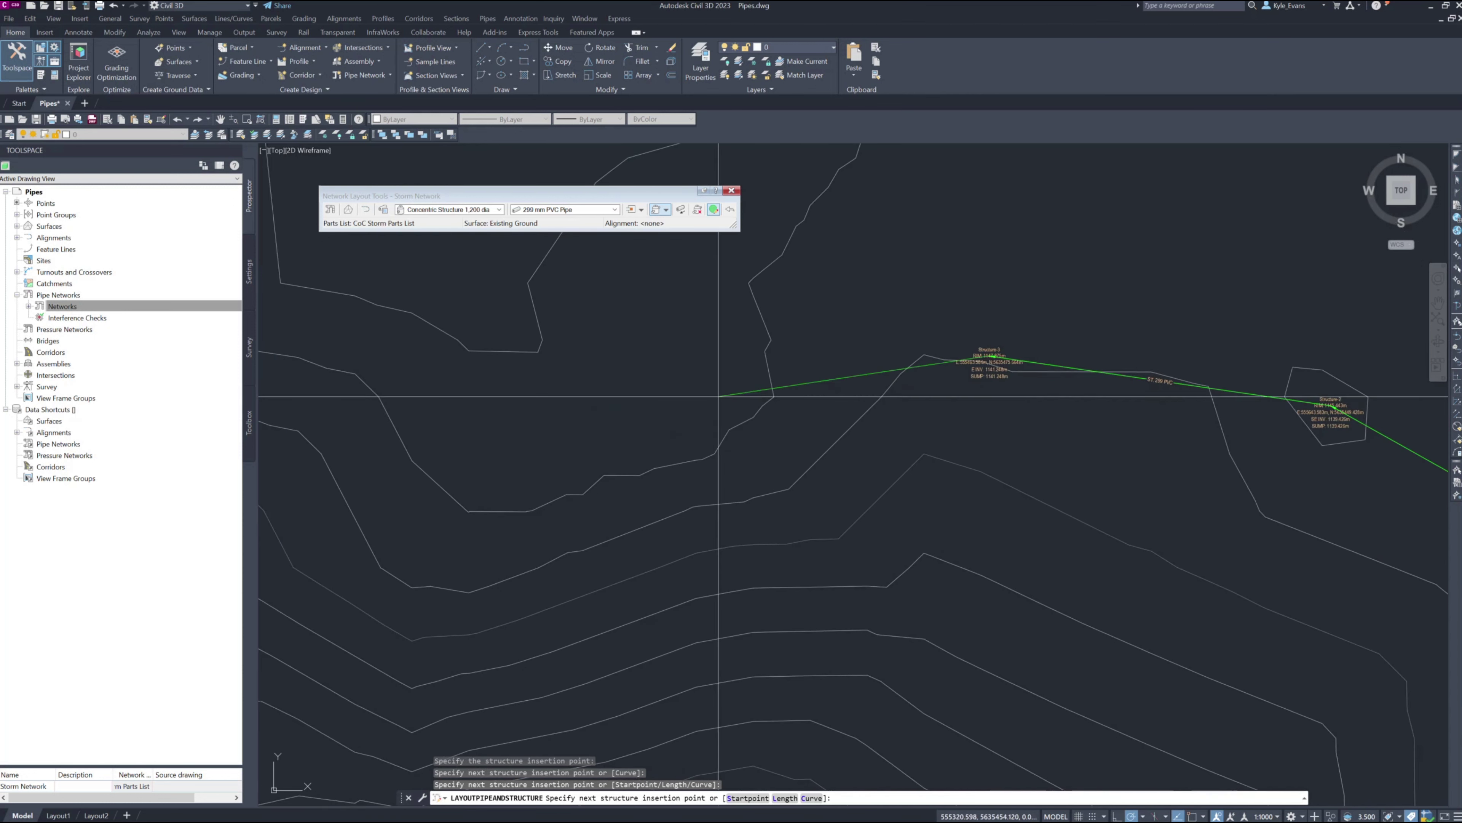
click(659, 458)
middle_drag(506, 497, 751, 506)
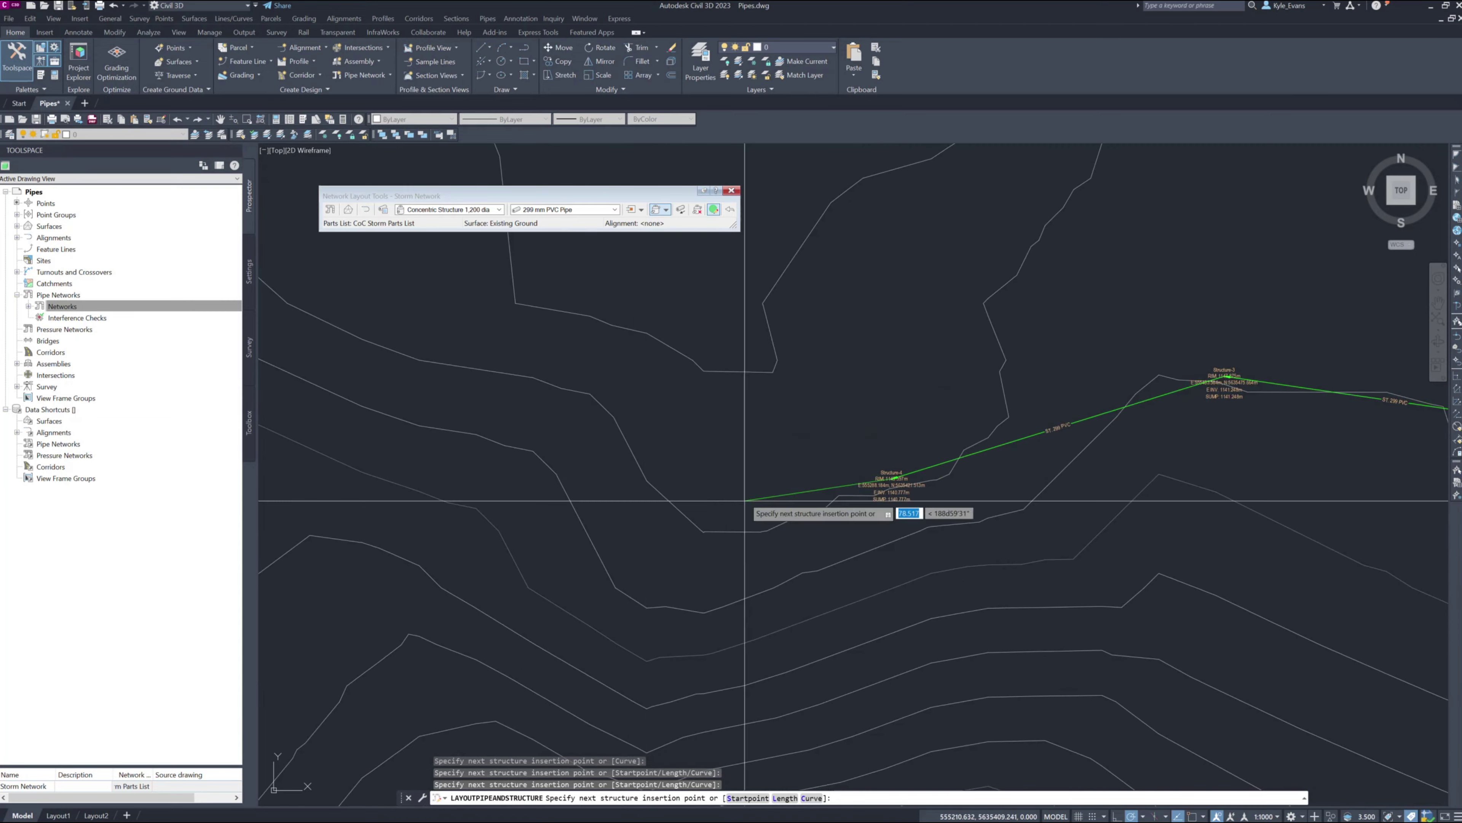
click(565, 397)
scroll(1034, 490, down, 4)
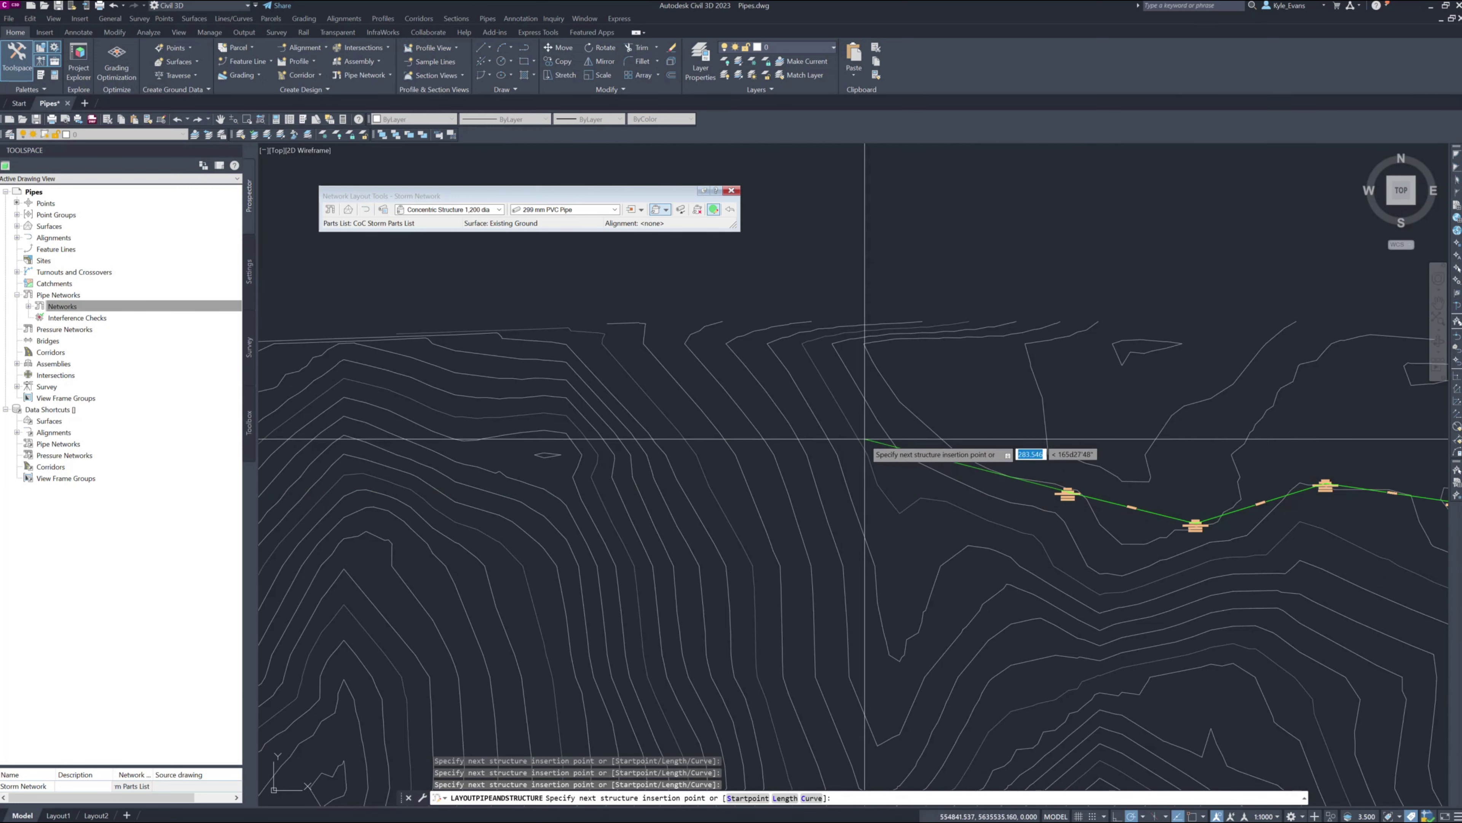
scroll(893, 424, up, 5)
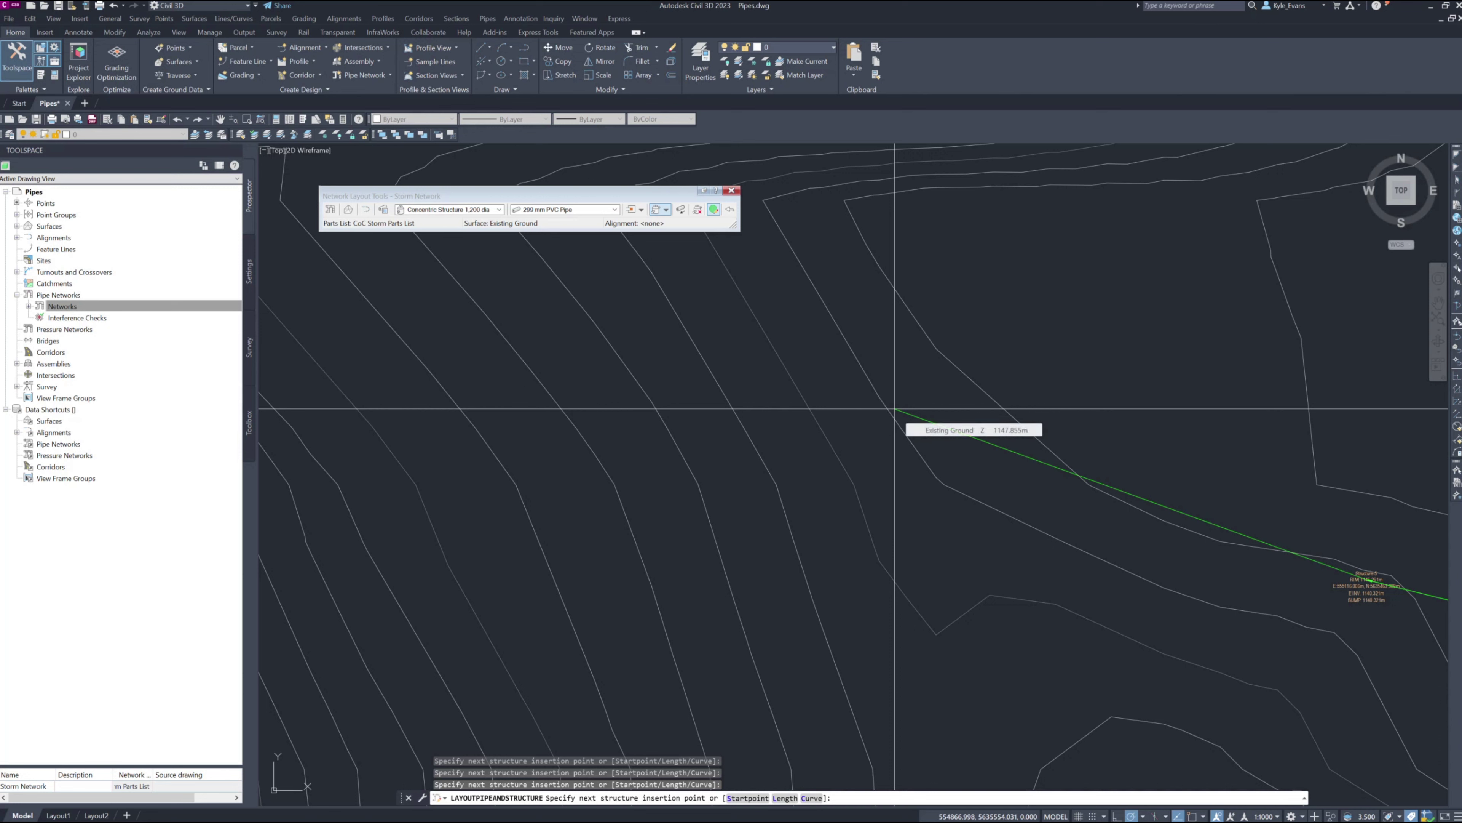
click(1024, 527)
scroll(580, 397, down, 5)
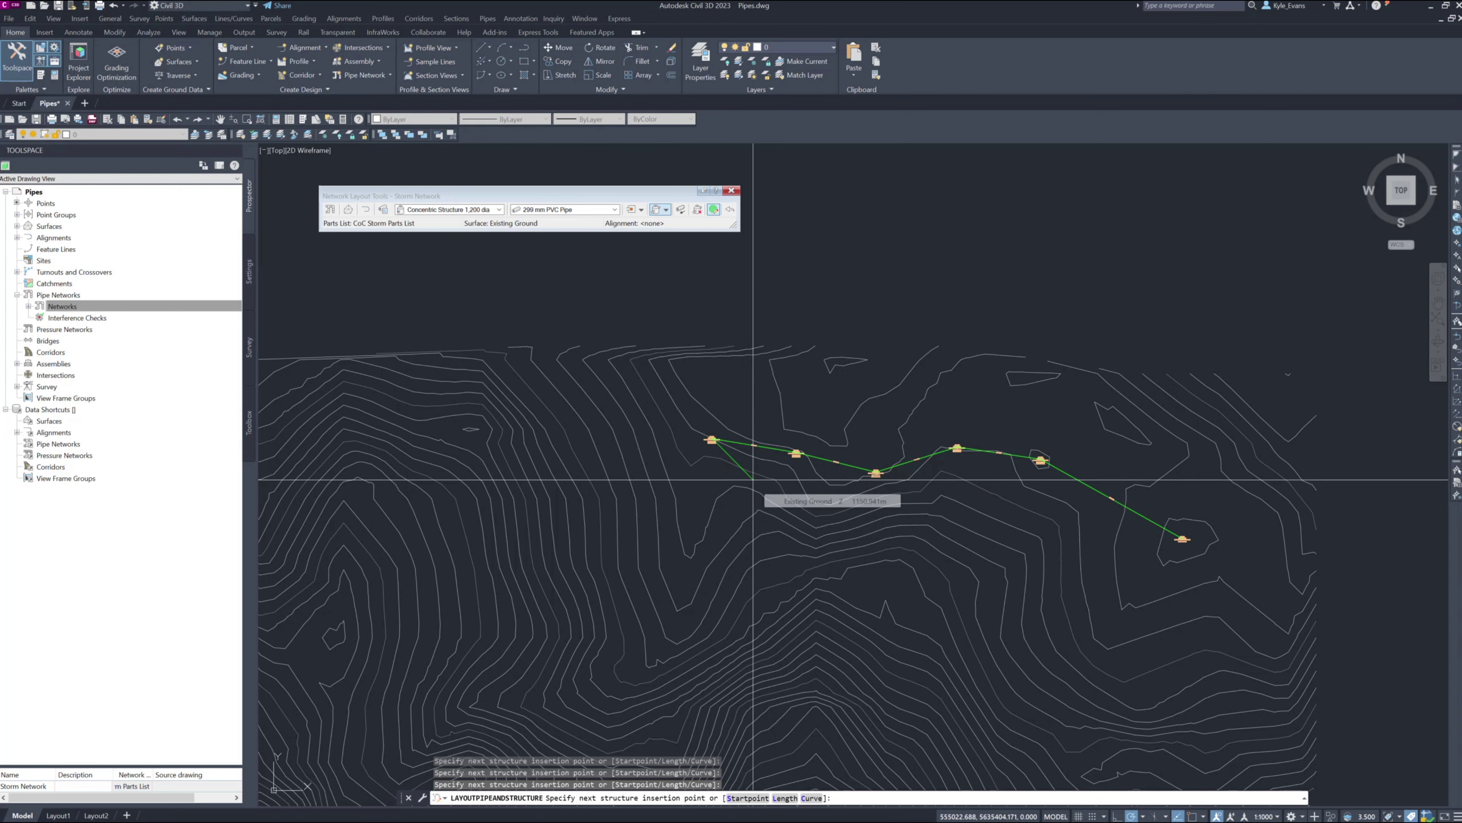
Step: End the run of pipes and structures at the sixth structure
scroll(1234, 509, up, 10)
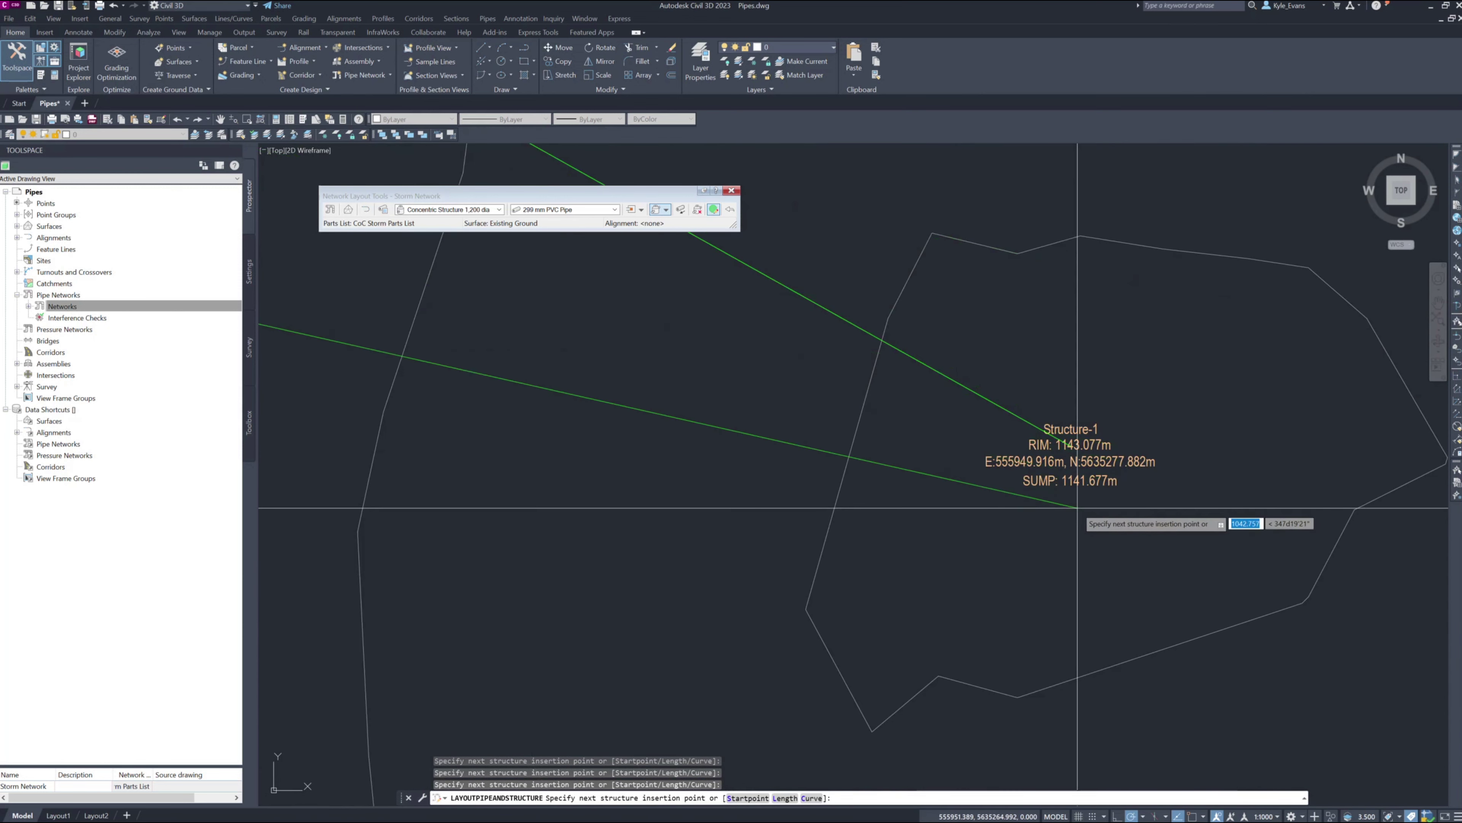
click(1070, 465)
key(Return)
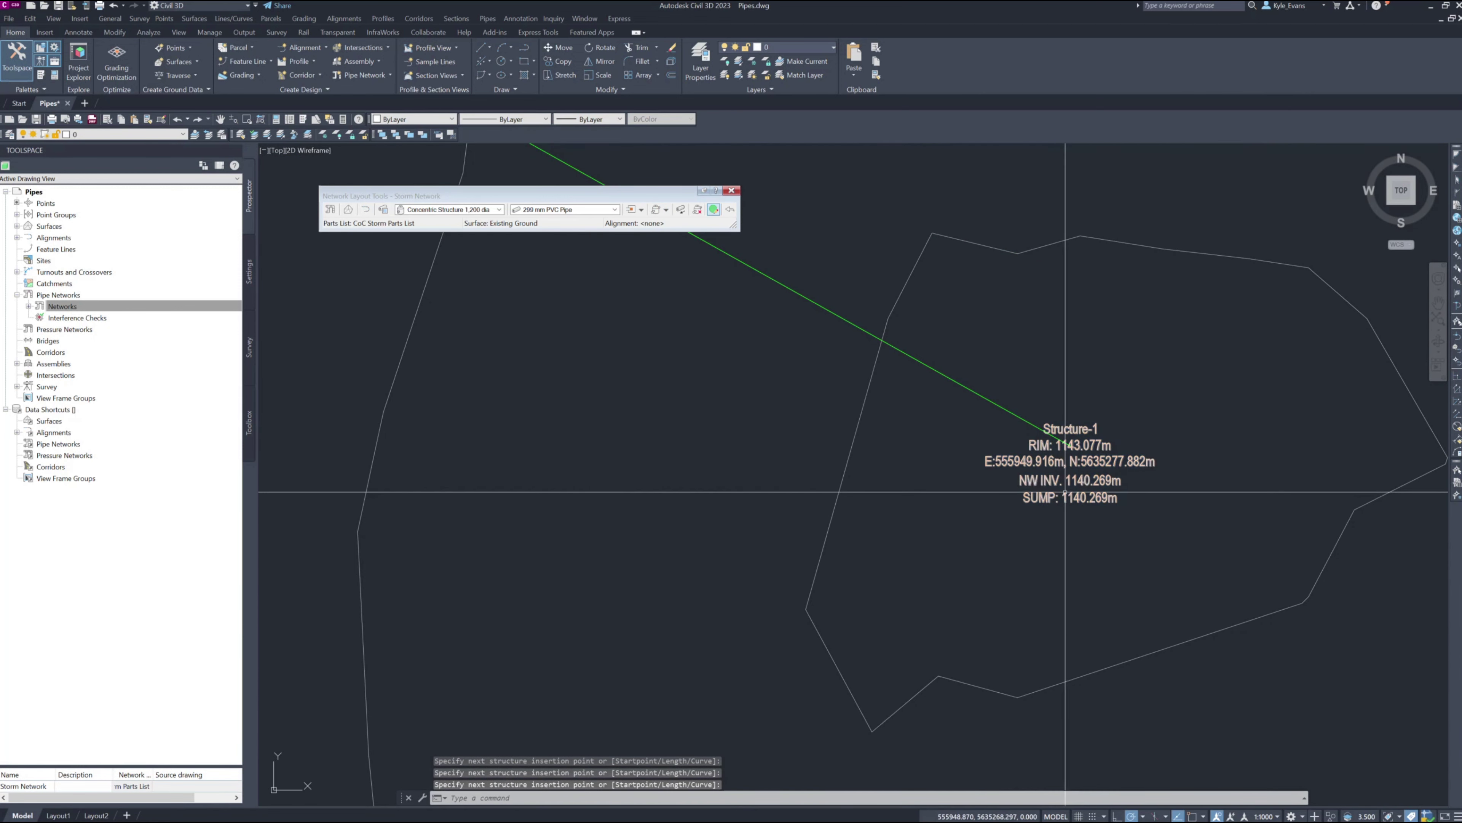
Step: Open the text contents of the All Pipes component in the second structure's label style, EDDT All Info Plan Labels, for editing
scroll(1065, 478, up, 3)
mouse_move(669, 392)
middle_down()
mouse_move(712, 444)
mouse_move(1199, 727)
middle_up()
middle_drag(633, 369, 1338, 727)
middle_drag(472, 238, 1316, 782)
middle_drag(742, 362, 904, 565)
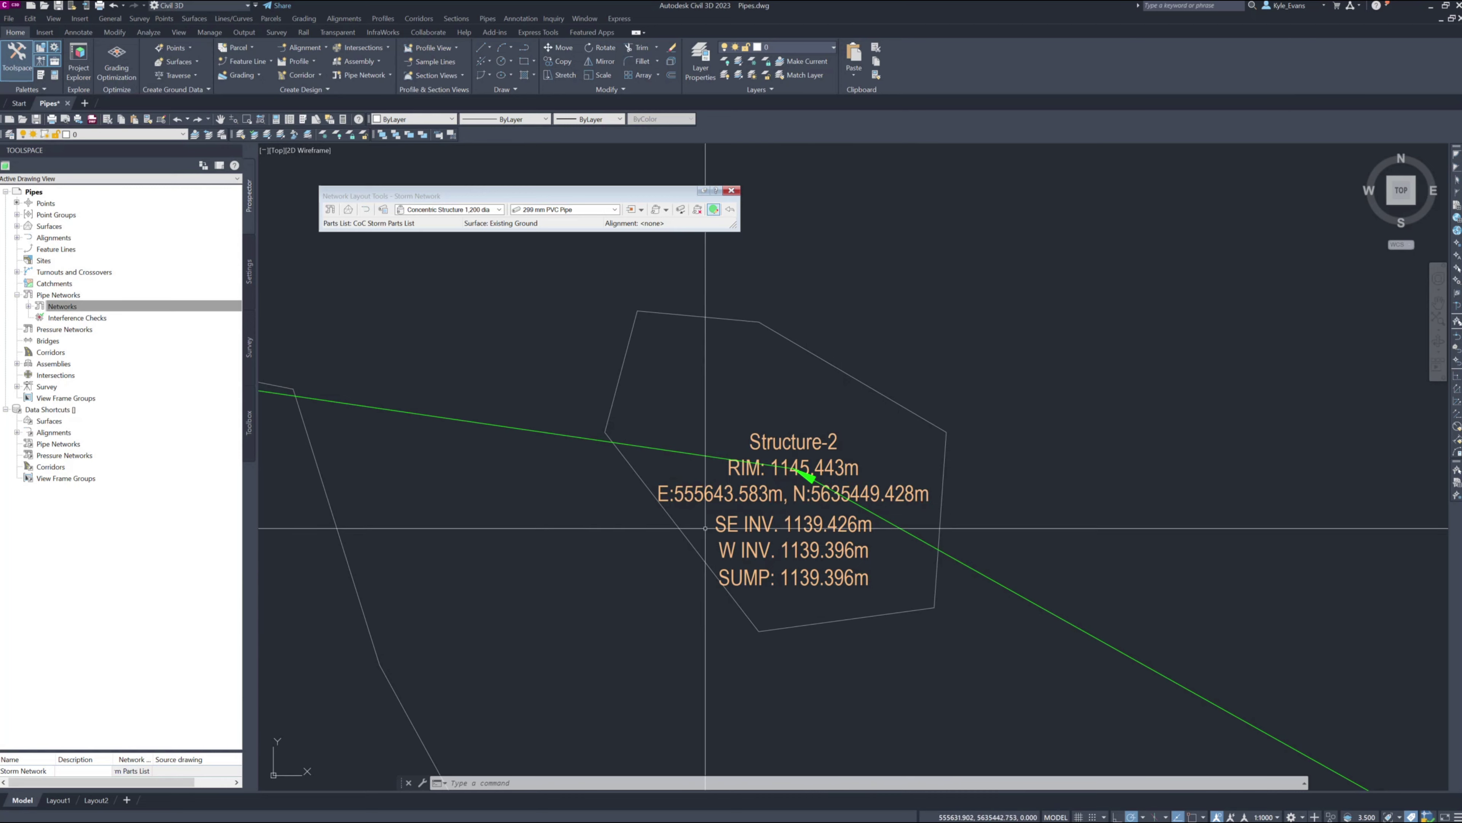
scroll(760, 578, down, 3)
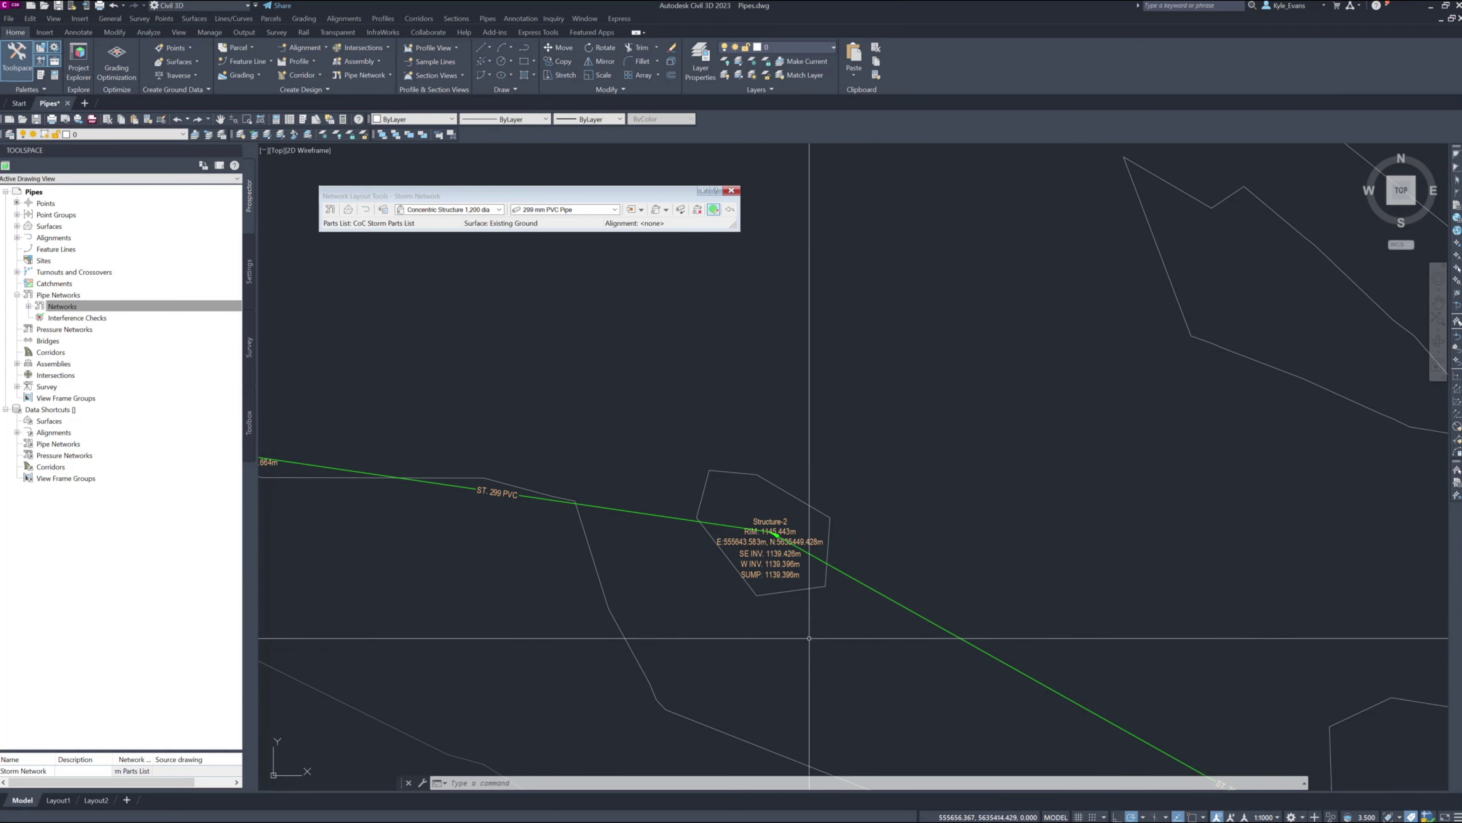
scroll(806, 634, up, 4)
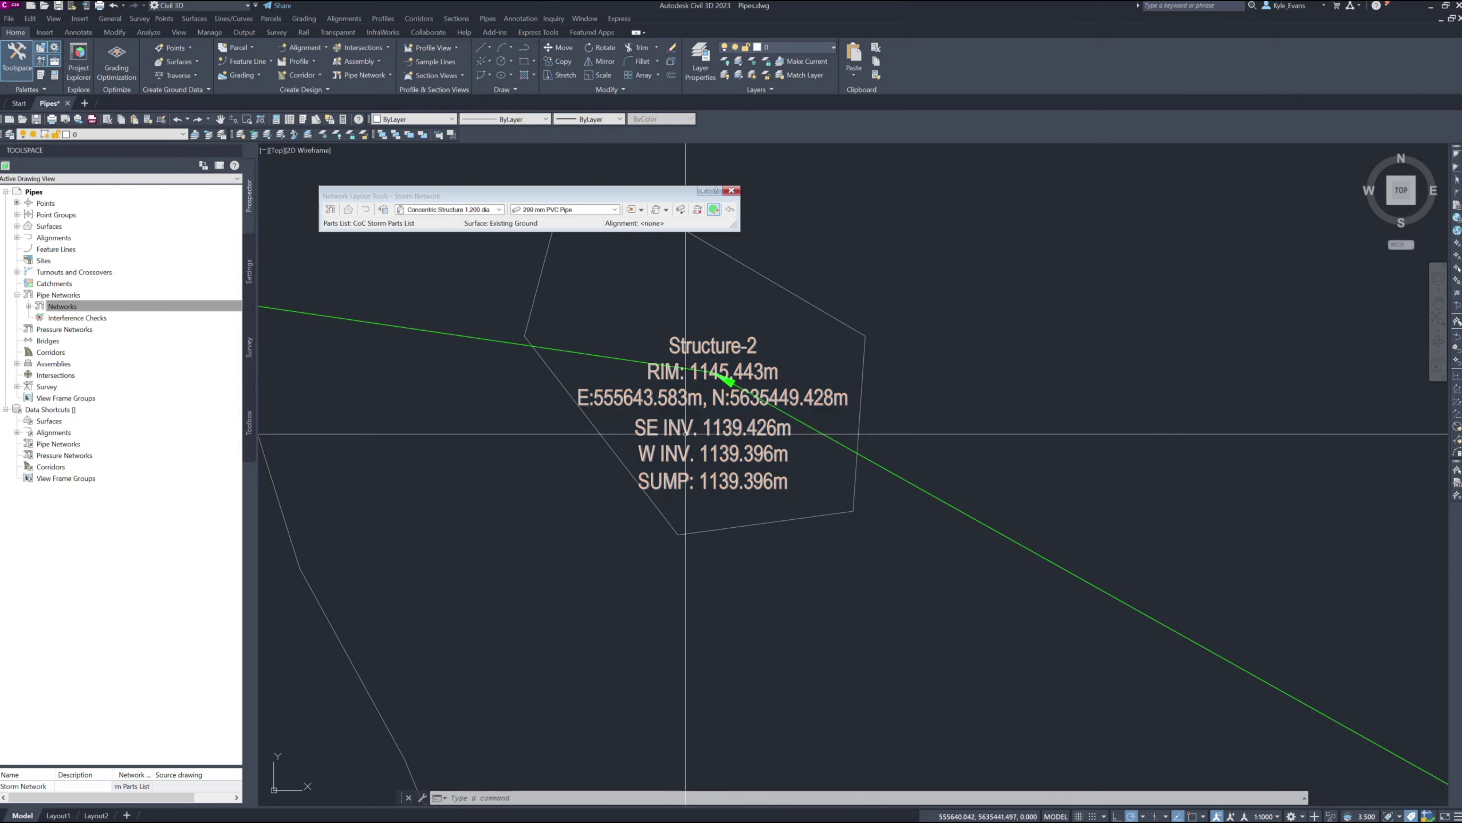
click(652, 412)
right_click(653, 412)
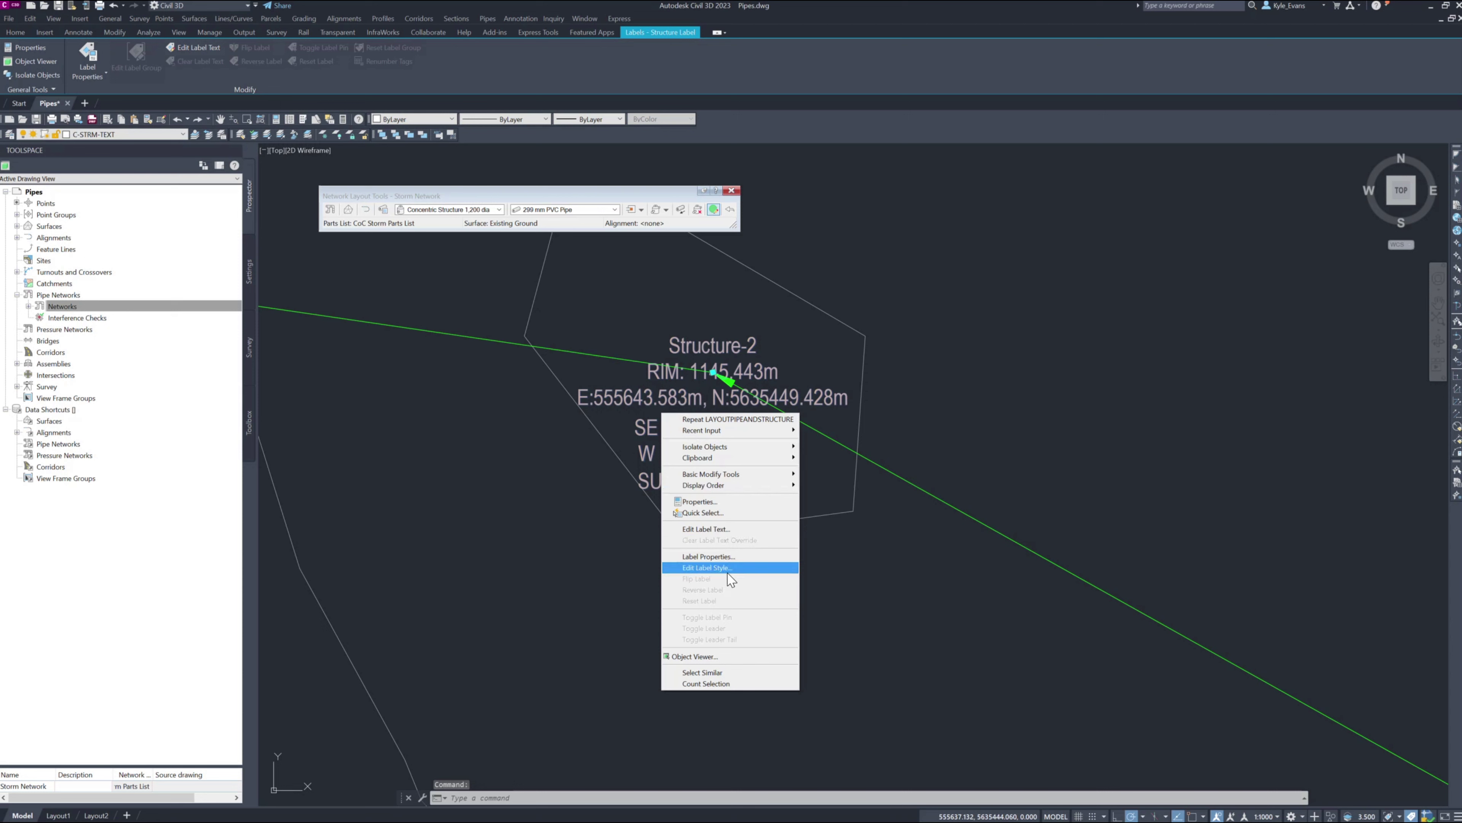
click(711, 568)
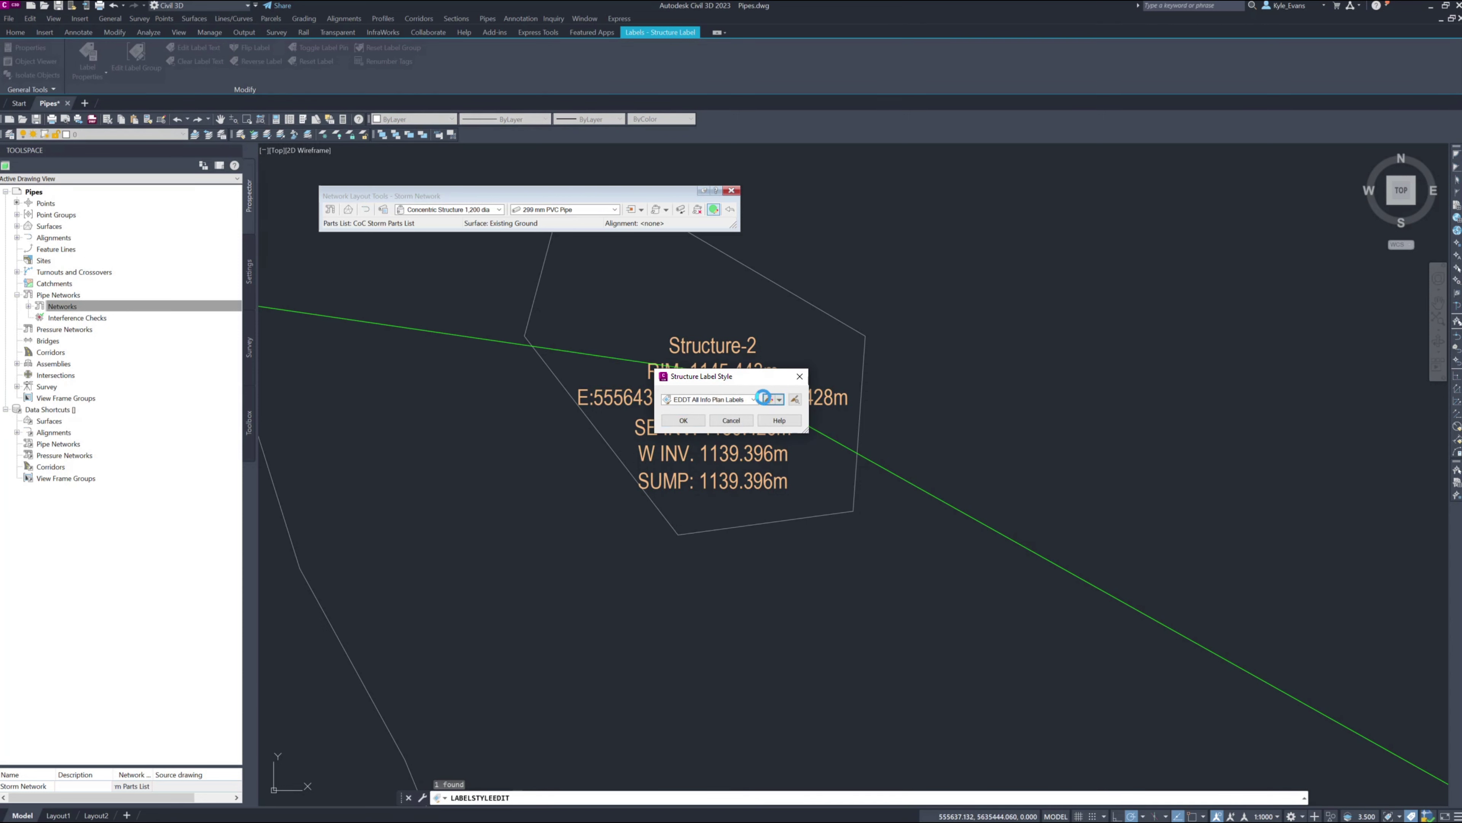
click(363, 75)
click(329, 108)
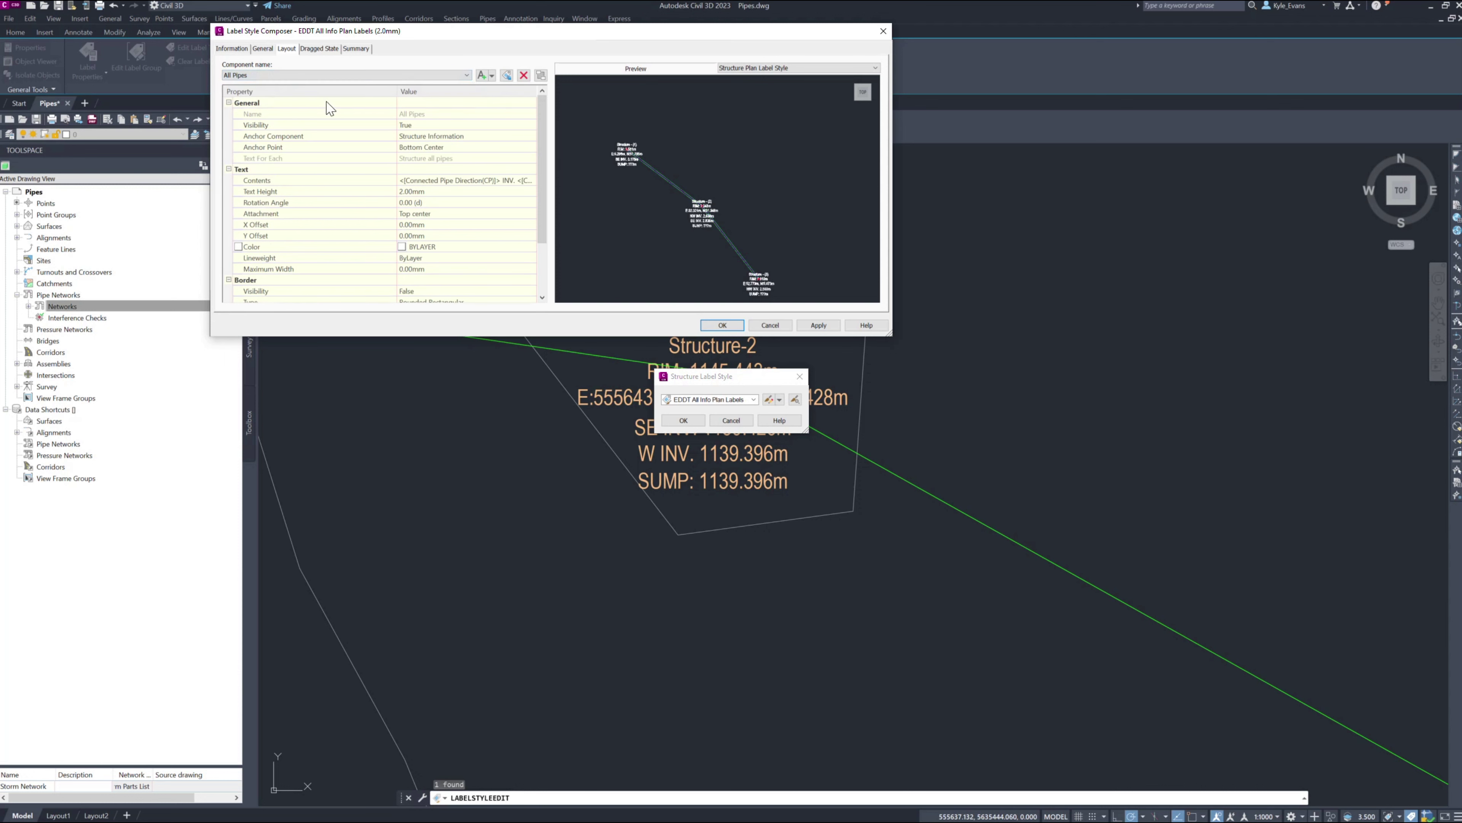
click(531, 182)
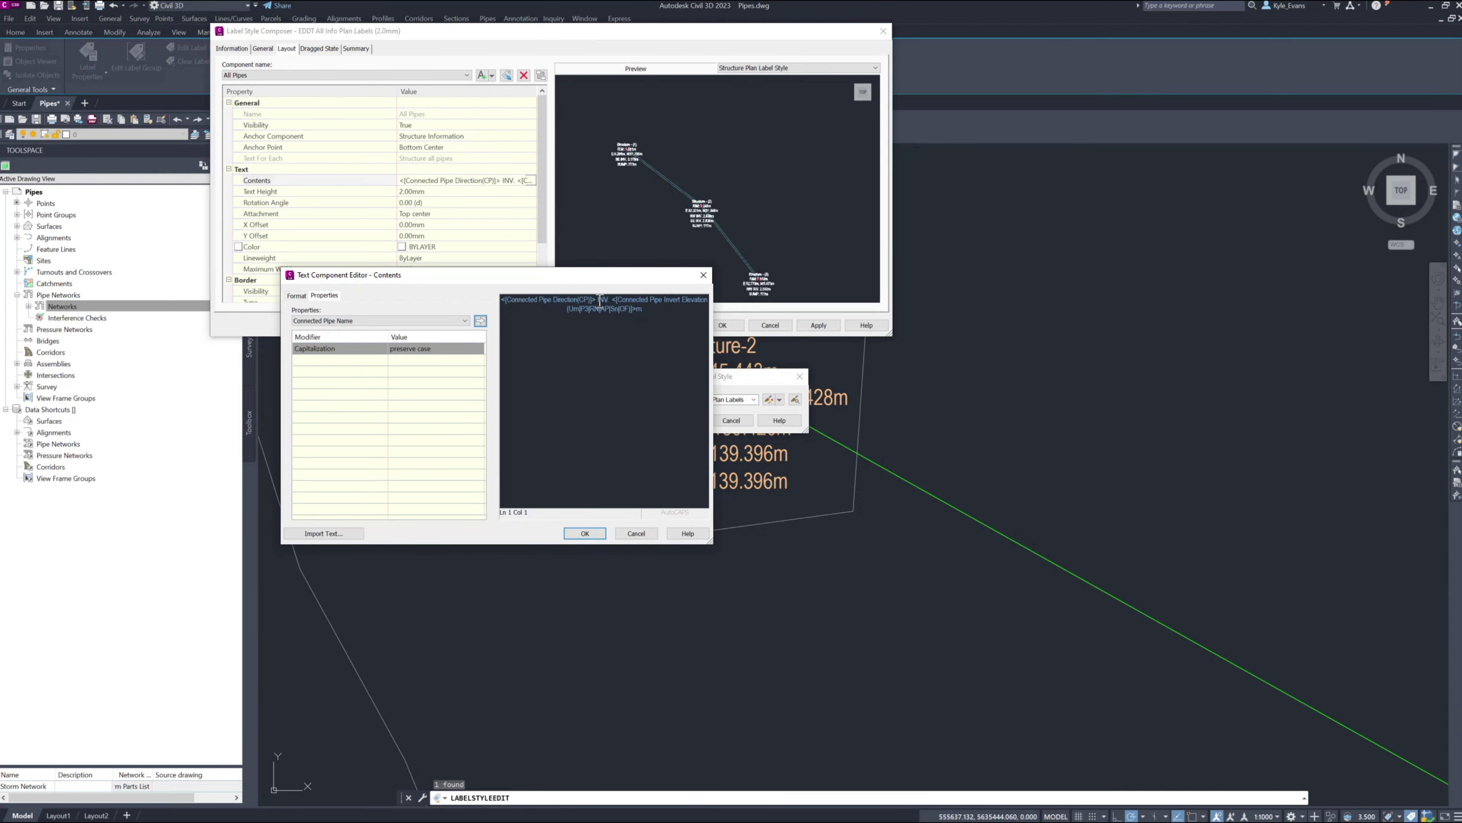
Step: Insert the Connected Pipe Flow Direction property in upper case before INV in the contents, and accept the label style changes
click(394, 323)
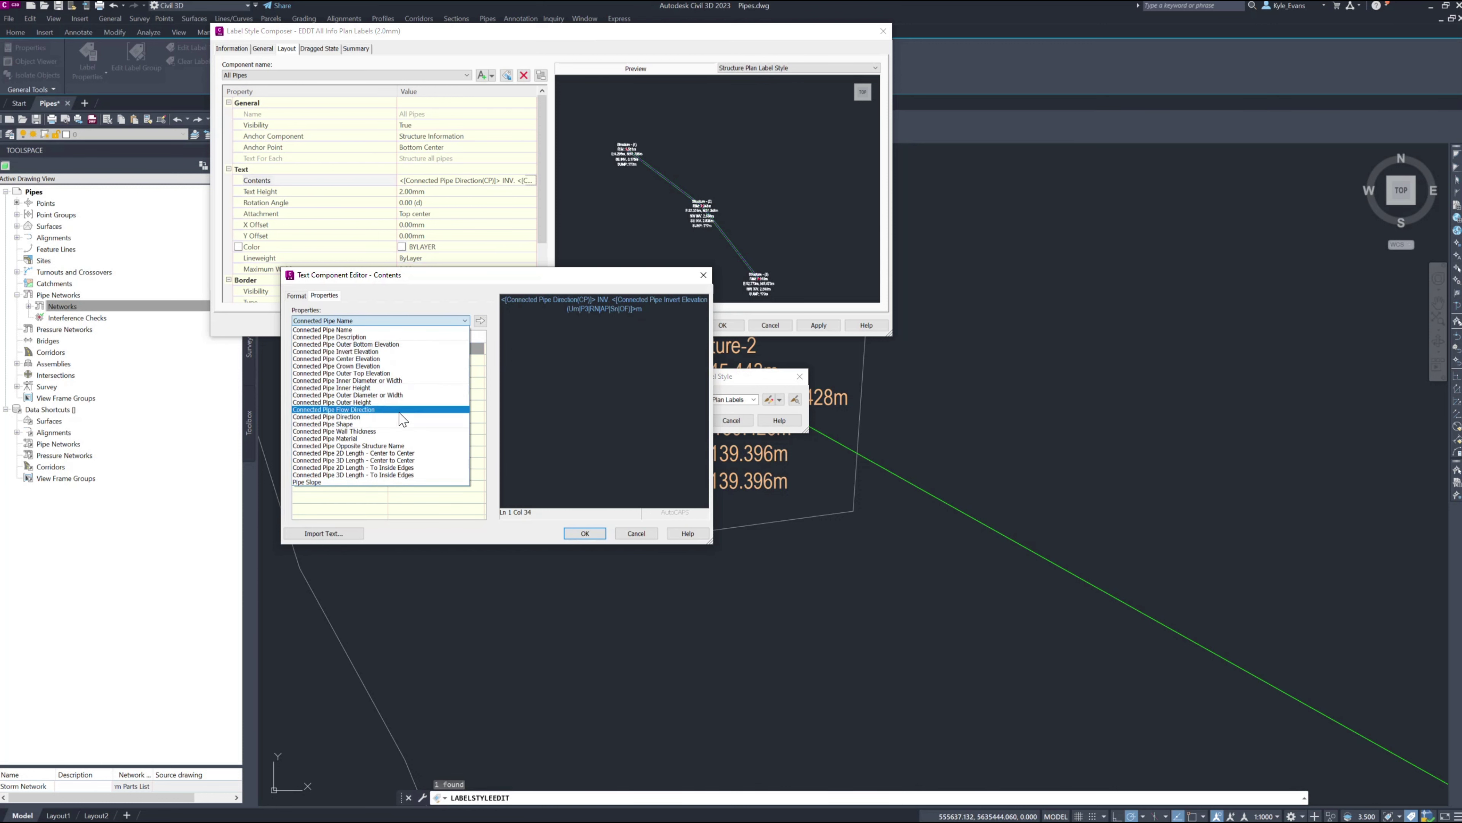
click(380, 409)
click(448, 346)
click(426, 387)
click(480, 321)
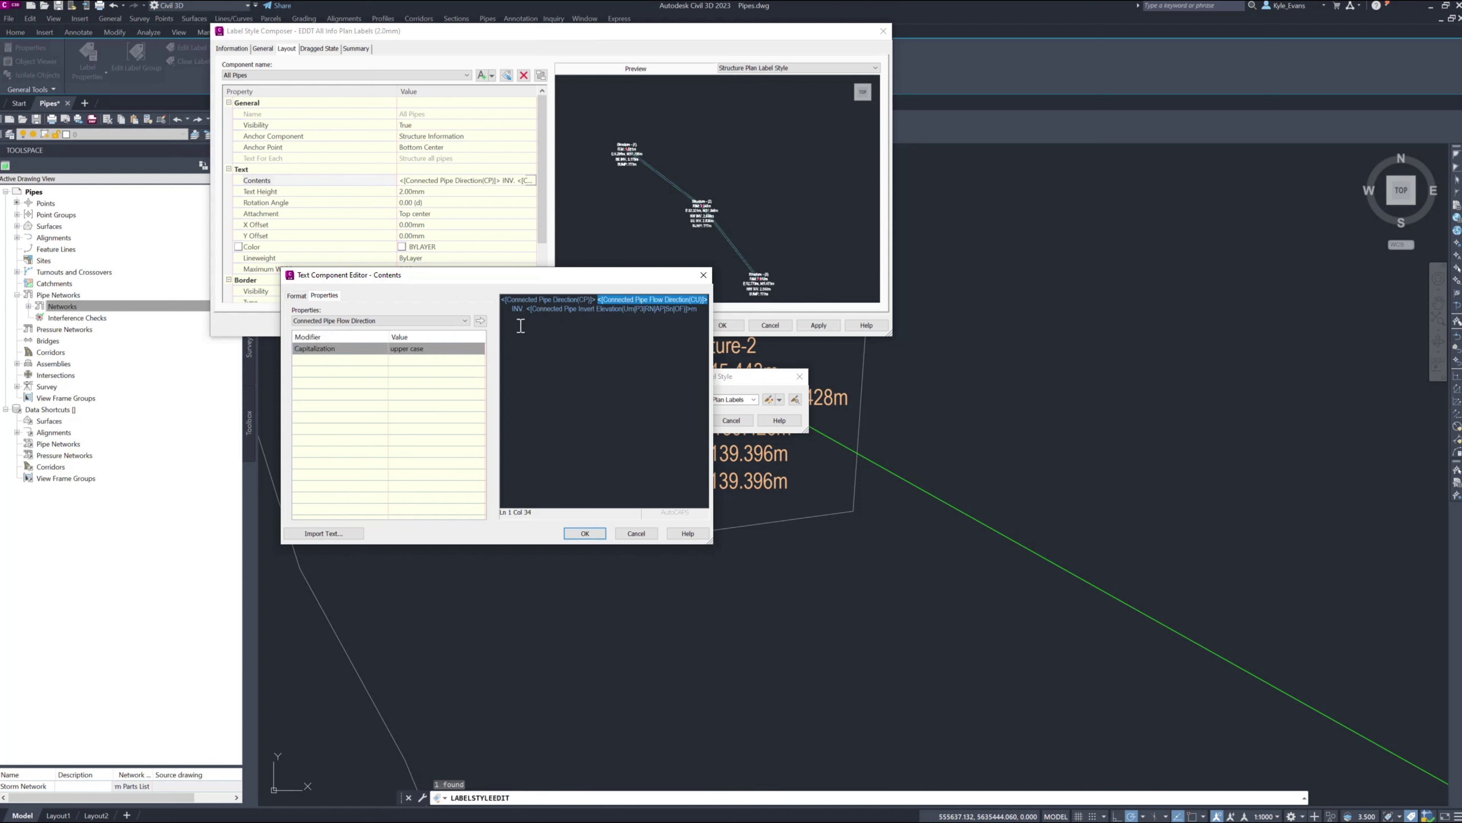
click(706, 299)
click(585, 534)
click(723, 326)
click(683, 421)
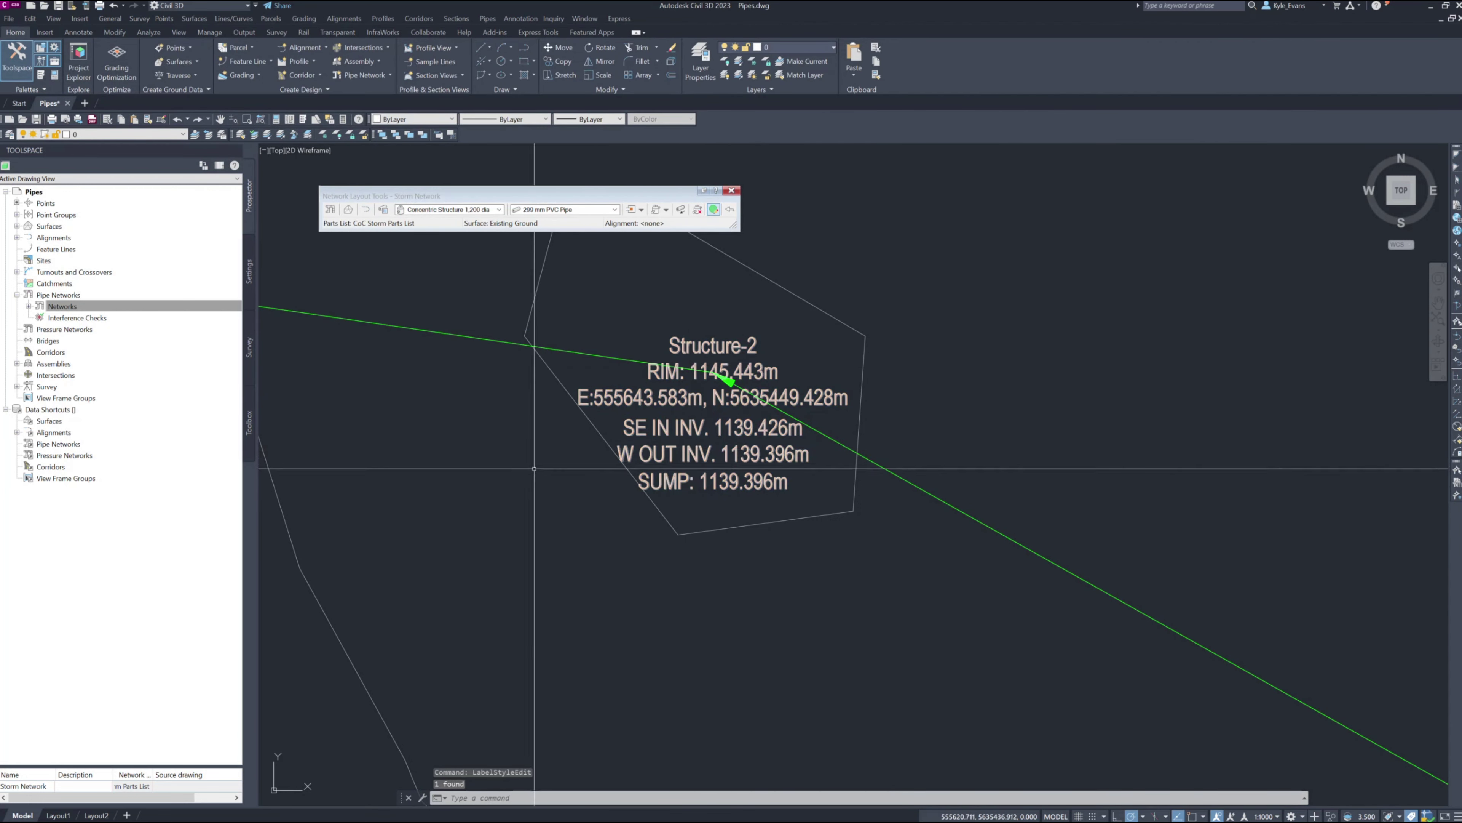
Step: Examine the second structure's label, its flow arrow and its plan symbol
scroll(694, 326, up, 6)
scroll(699, 323, down, 2)
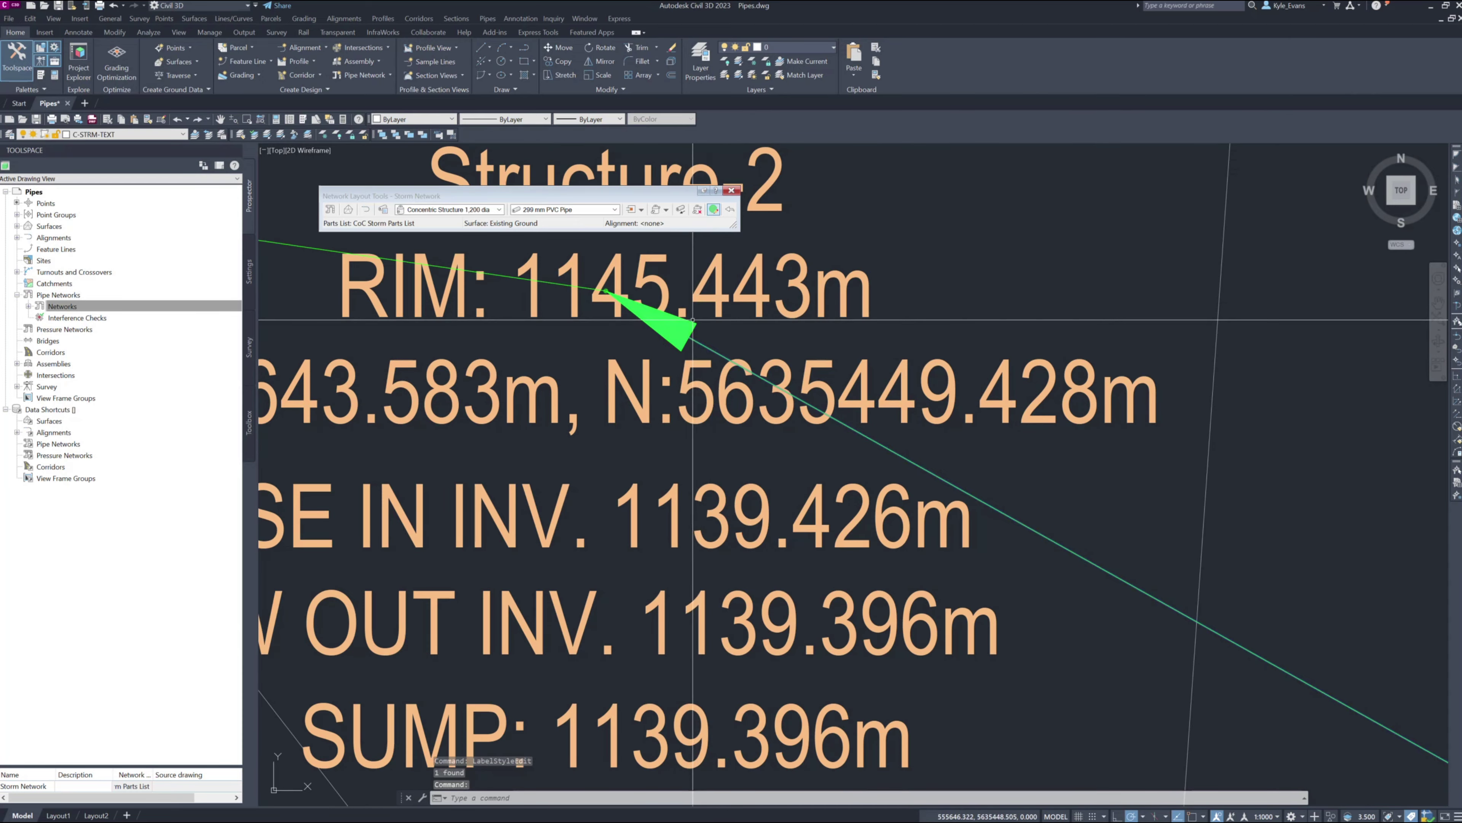
click(685, 331)
scroll(685, 332, down, 3)
scroll(611, 323, up, 8)
scroll(612, 323, up, 5)
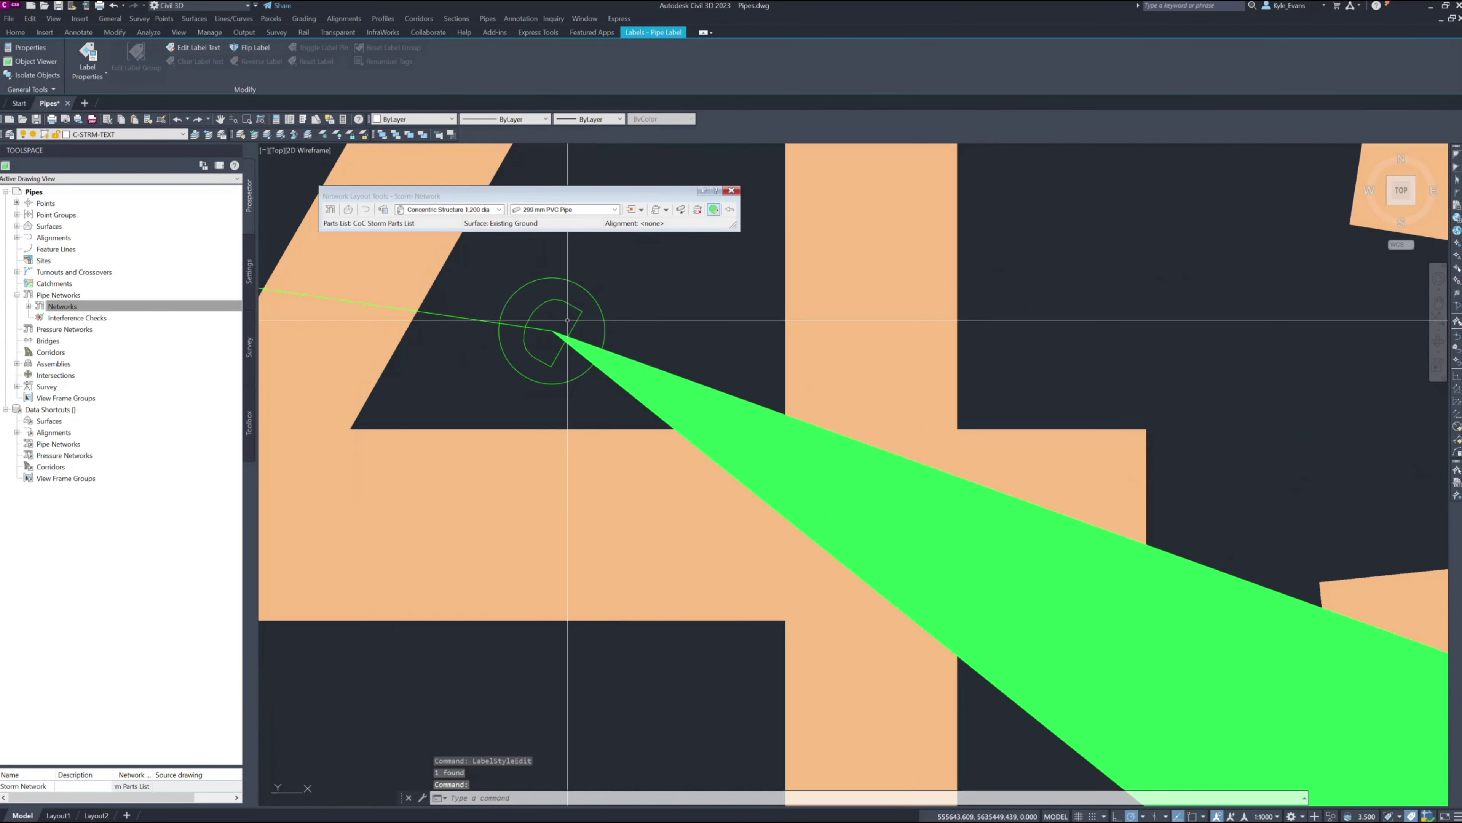
key(Escape)
click(554, 316)
scroll(555, 317, down, 5)
click(523, 236)
scroll(524, 236, down, 8)
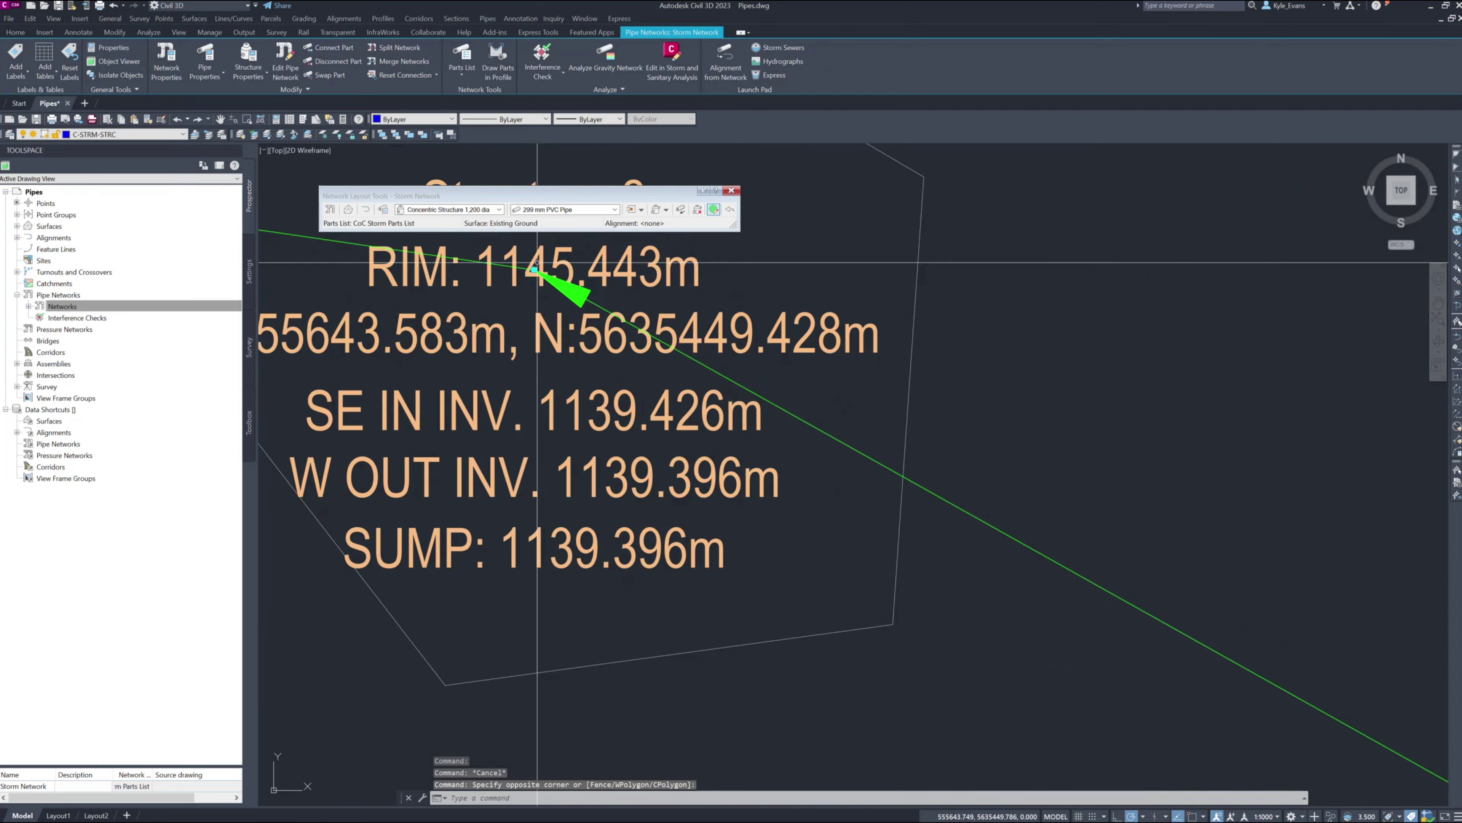
key(Escape)
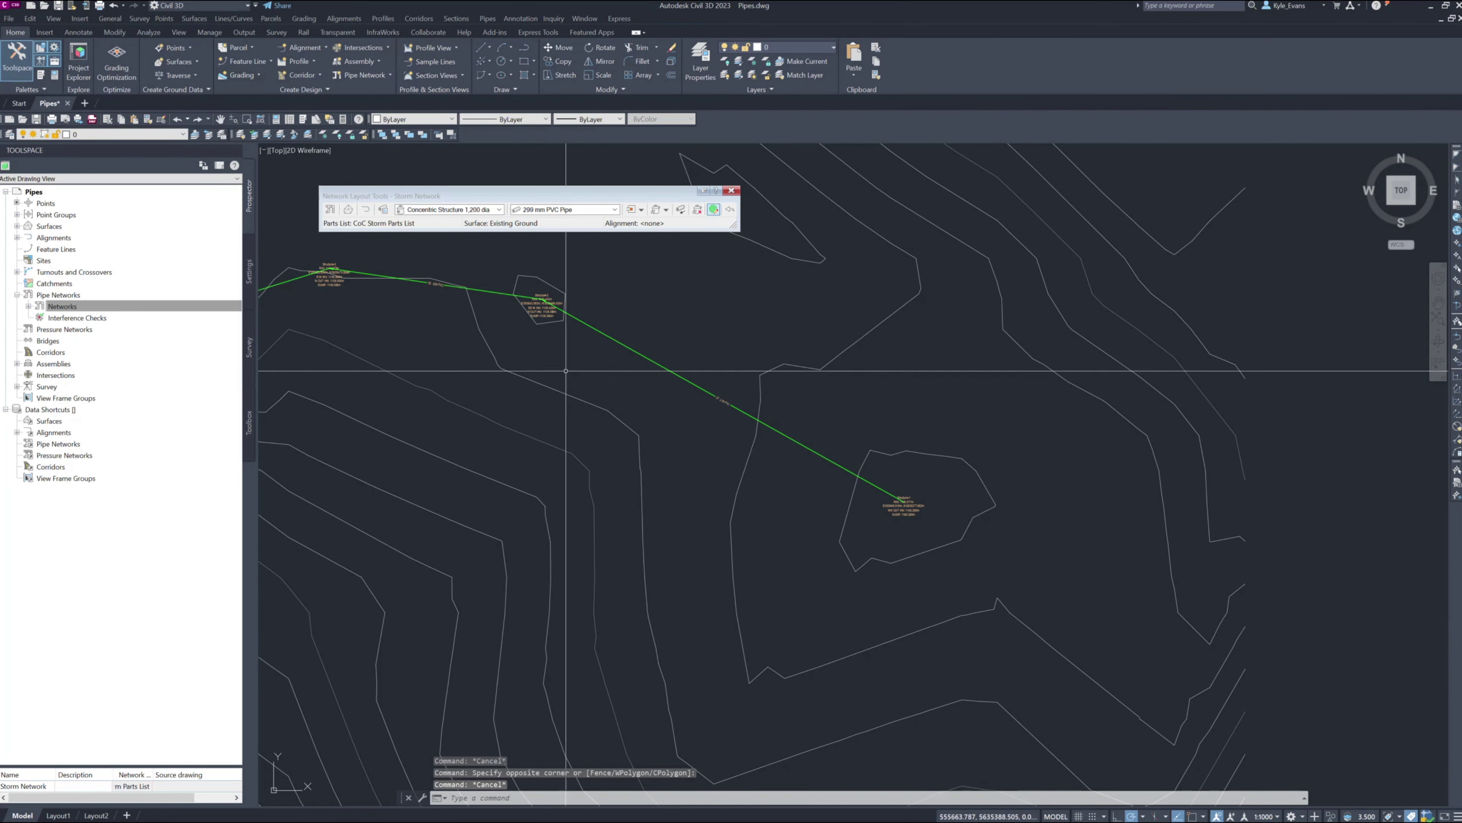
Step: Review the first structure's label and the structures at the run's west end to check the flow directions
scroll(887, 369, down, 5)
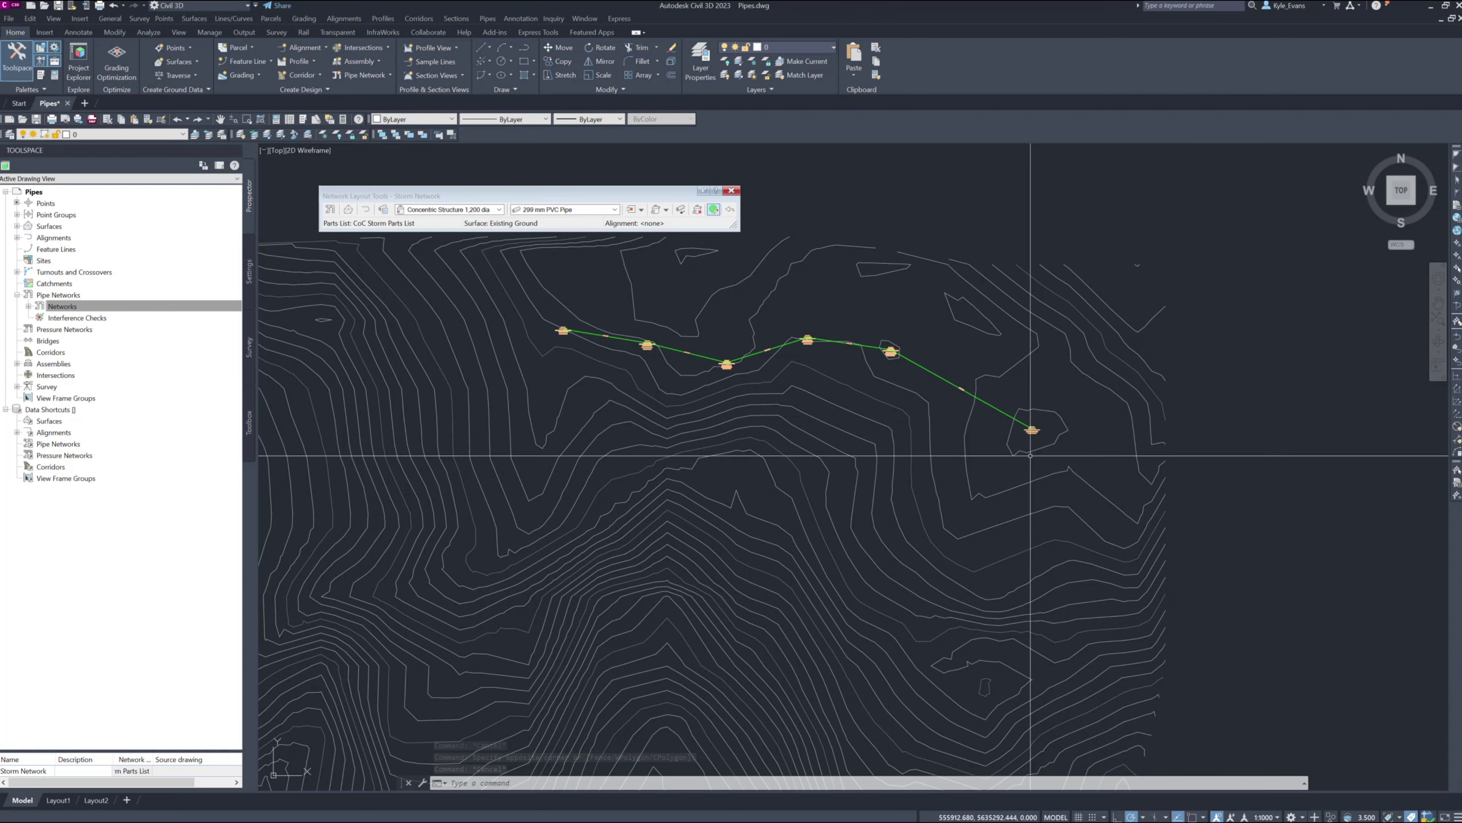
scroll(1032, 424, up, 10)
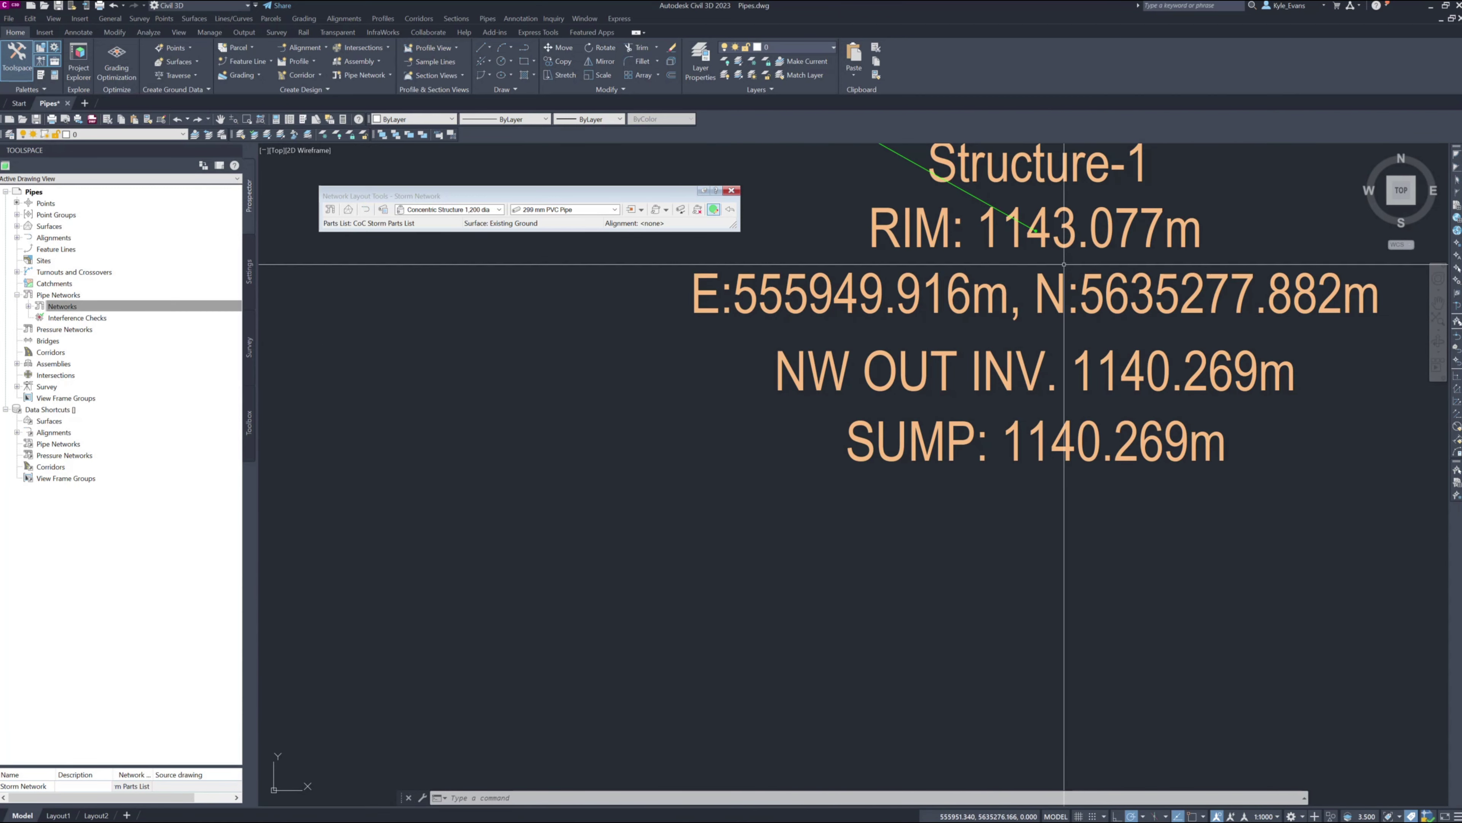
middle_drag(1064, 264, 1036, 516)
scroll(1048, 503, down, 10)
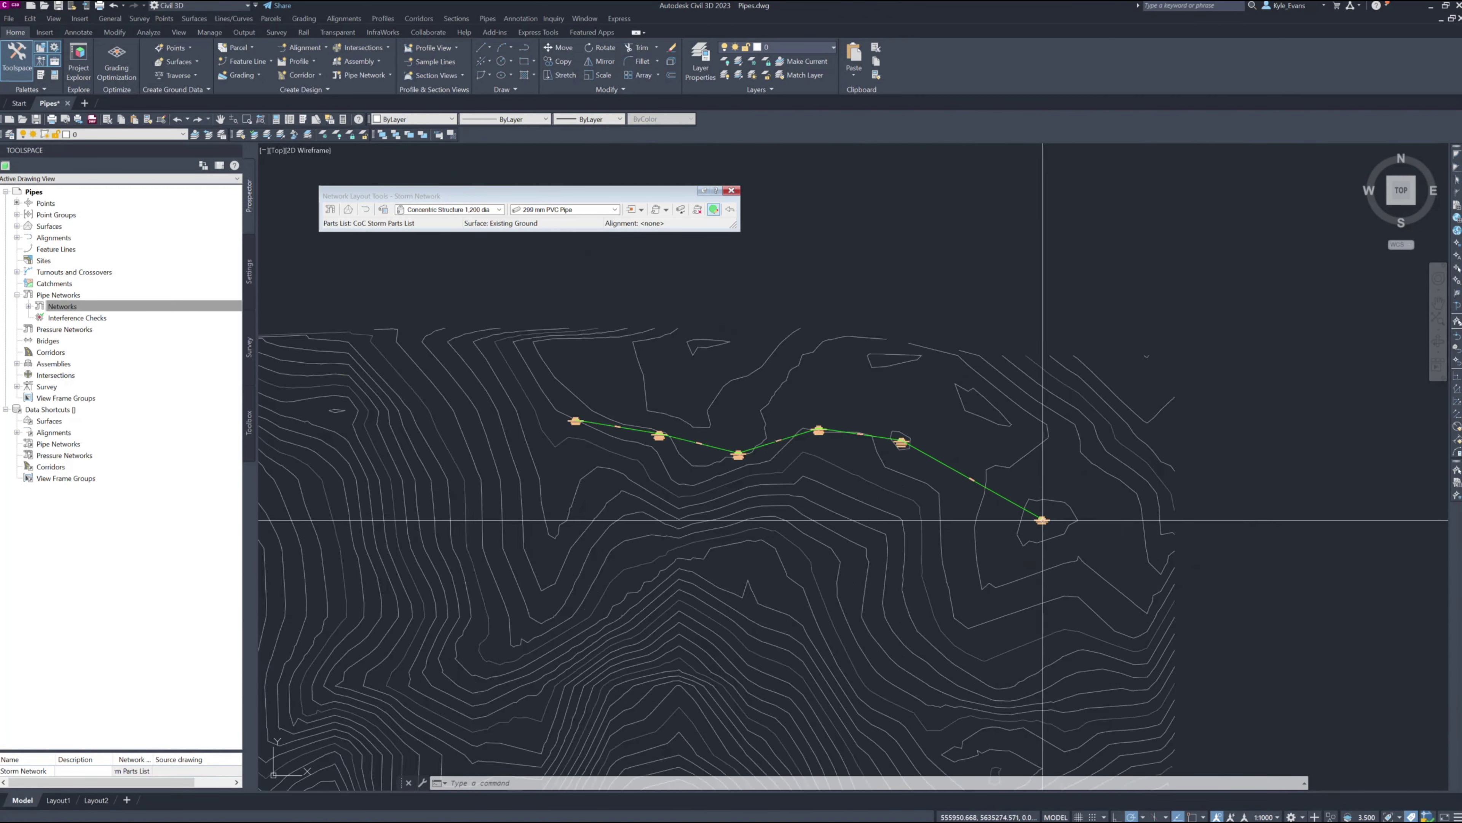
scroll(728, 468, up, 2)
scroll(728, 468, up, 6)
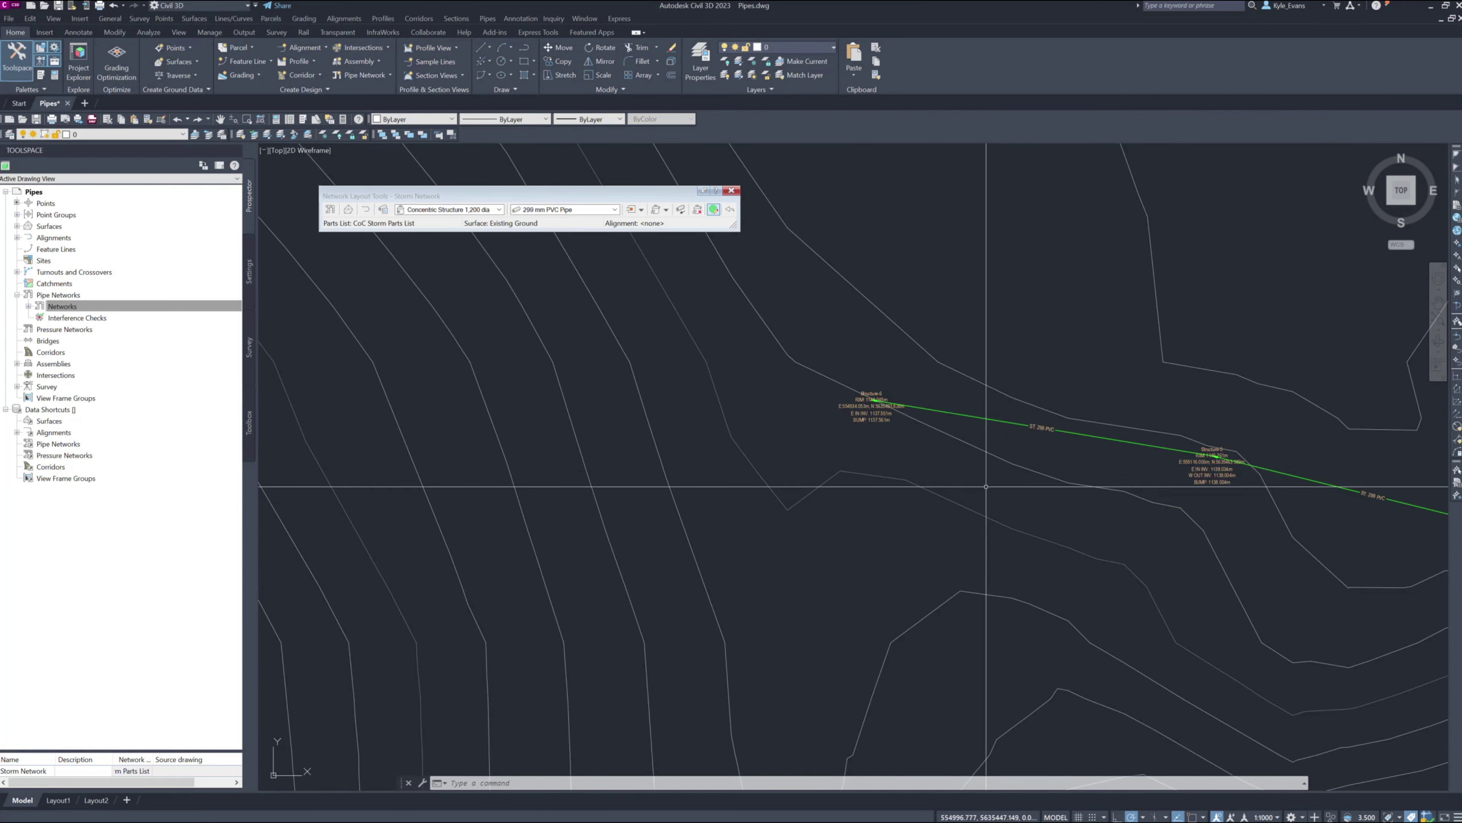
middle_drag(984, 406, 642, 395)
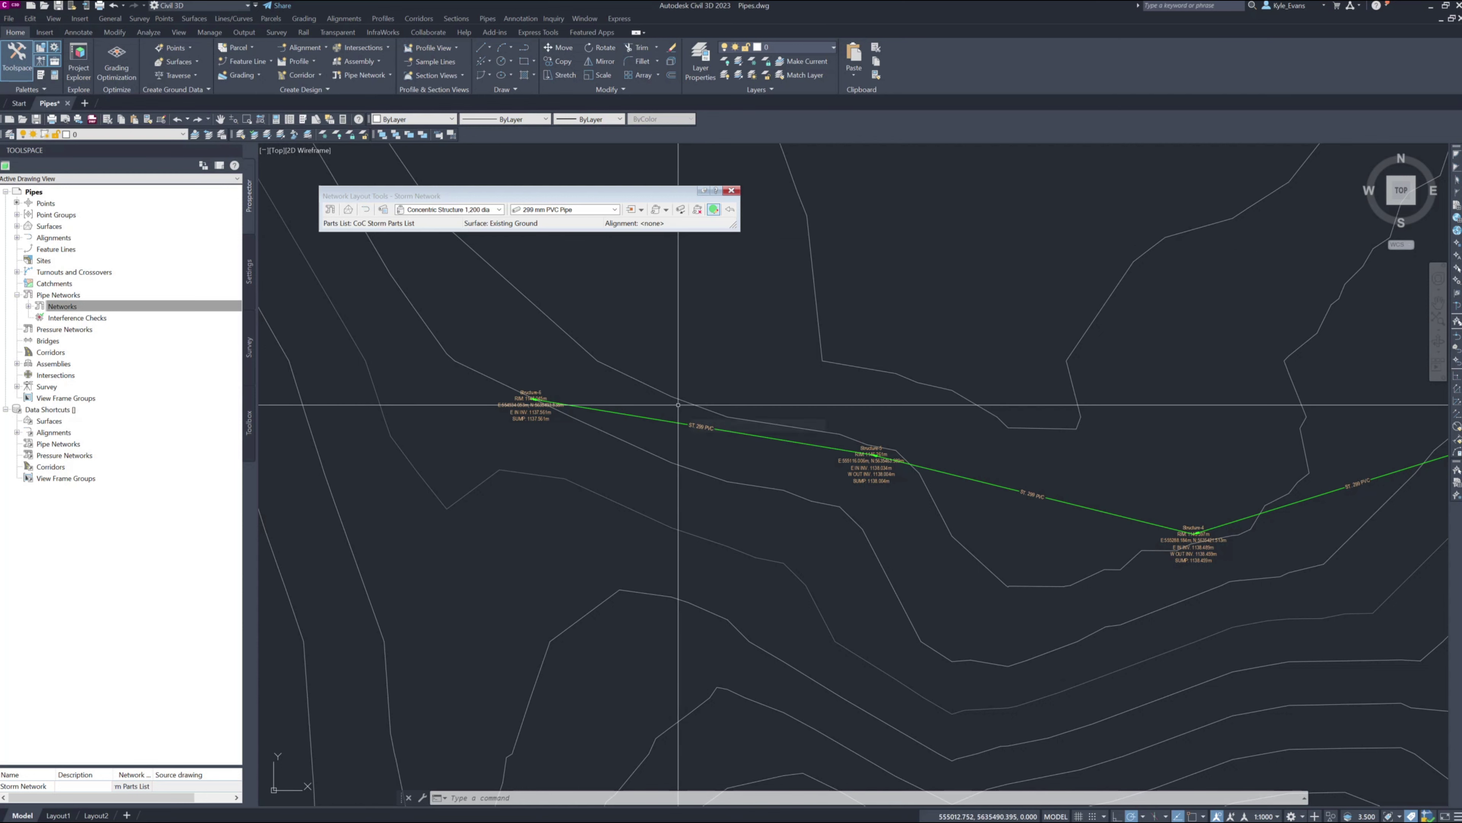
scroll(672, 463, down, 5)
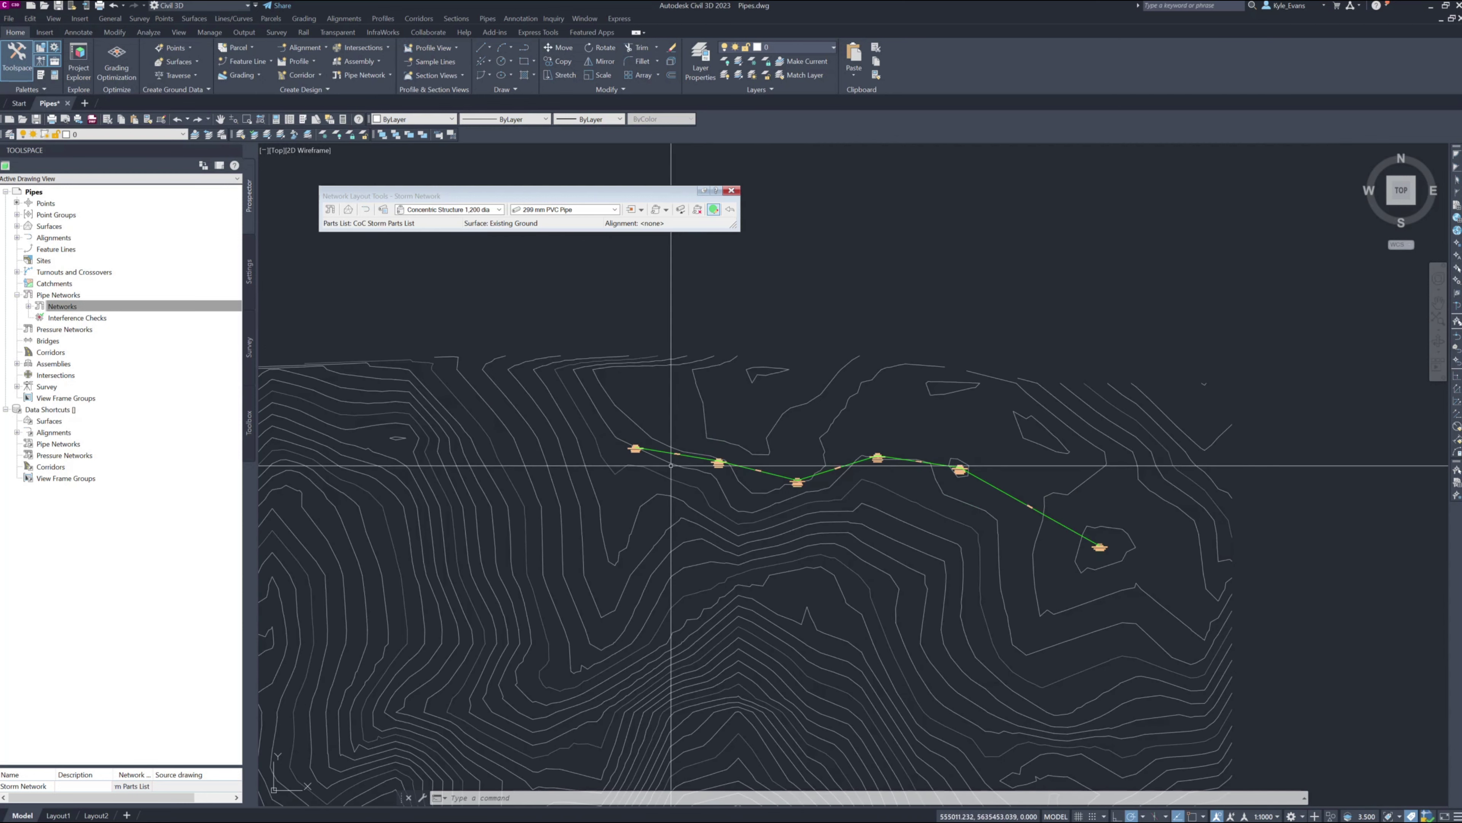
middle_drag(1007, 478, 798, 254)
middle_drag(869, 300, 881, 353)
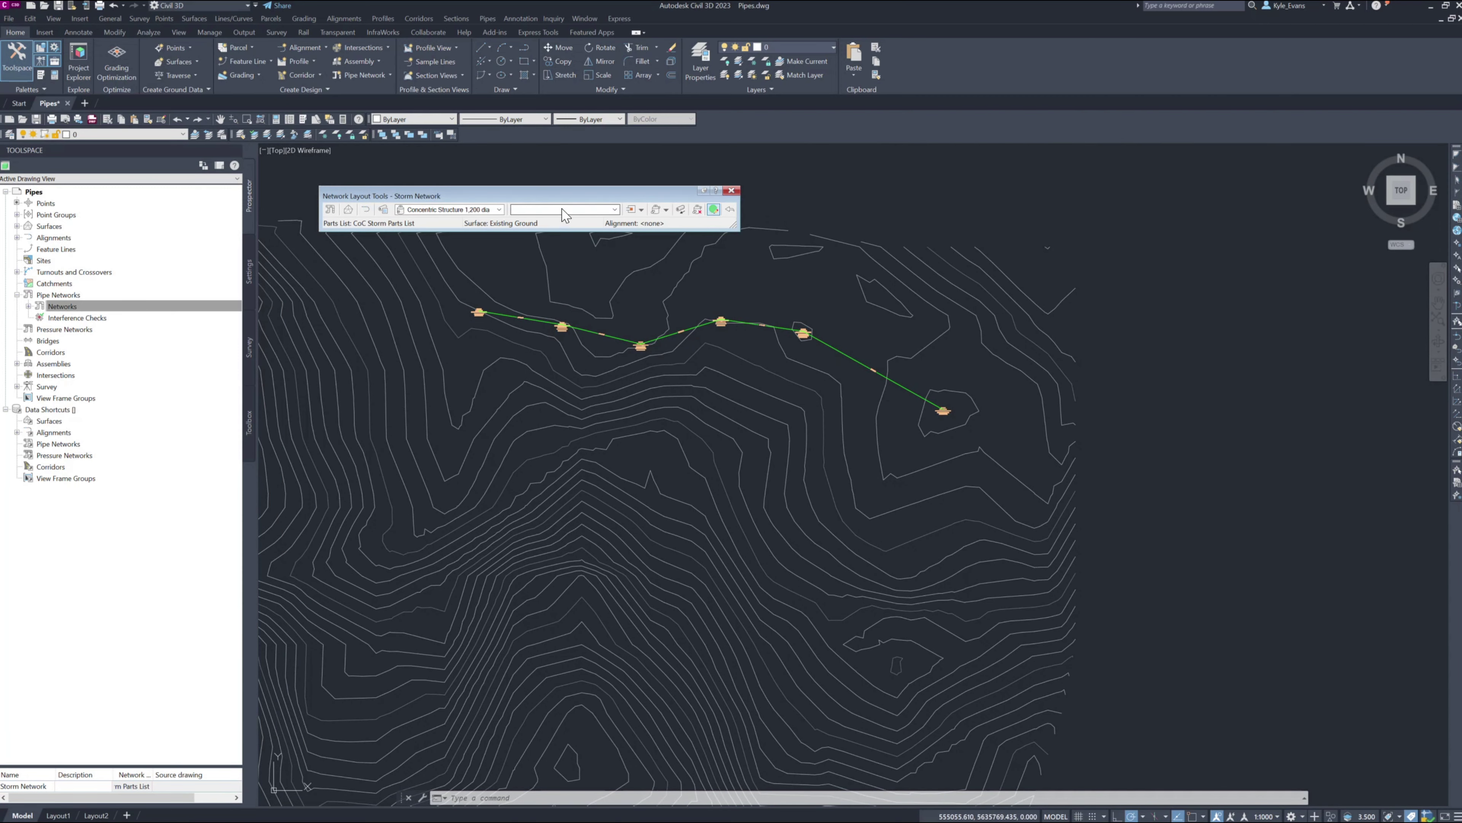
Step: Select the pipe between the first two structures, and reposition and widen the Network Layout Tools toolbar to fit the full part names
click(904, 390)
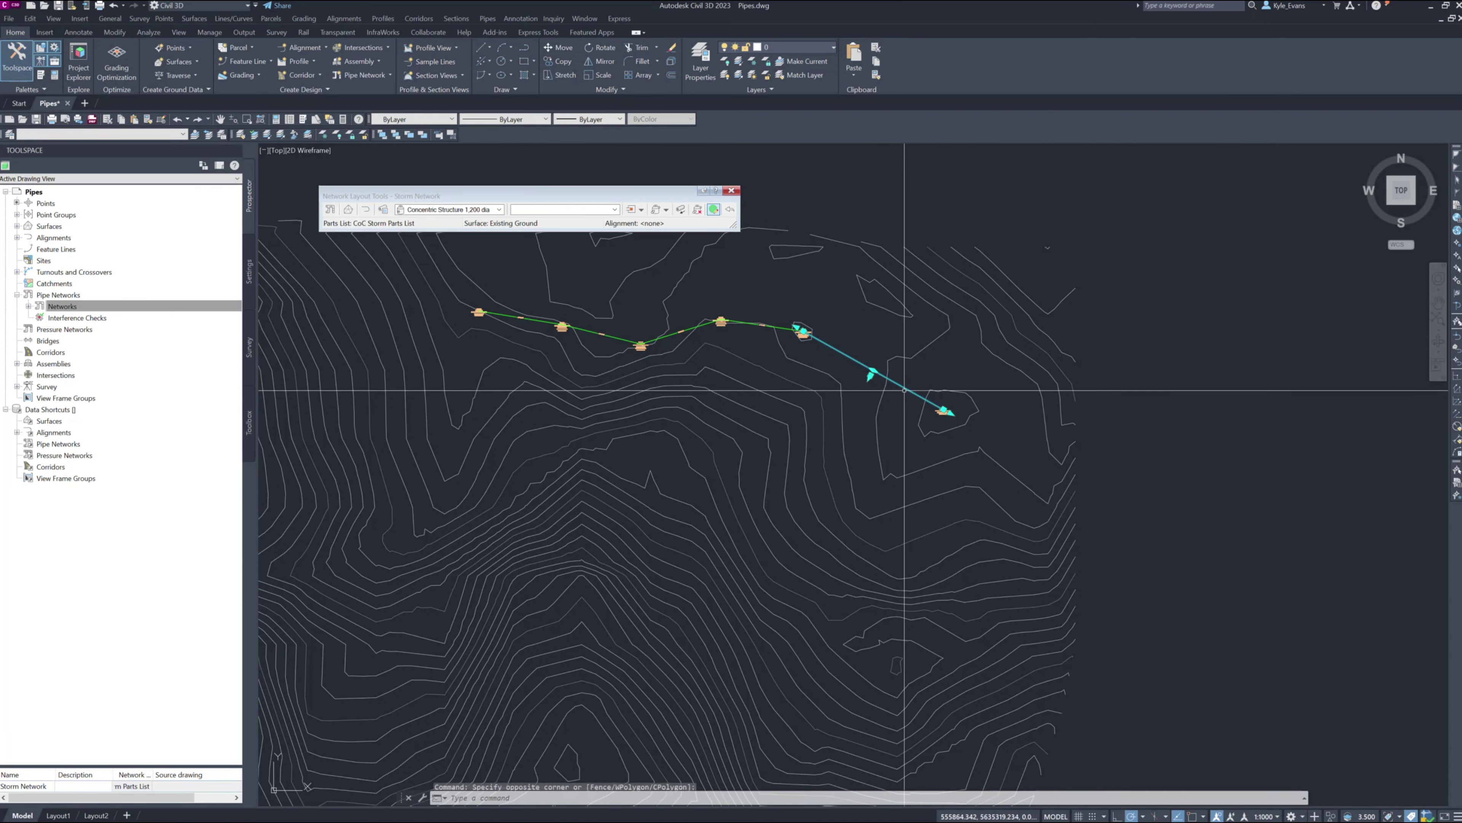
click(618, 210)
click(618, 210)
drag(540, 198, 544, 227)
click(503, 239)
click(465, 238)
drag(733, 251, 793, 252)
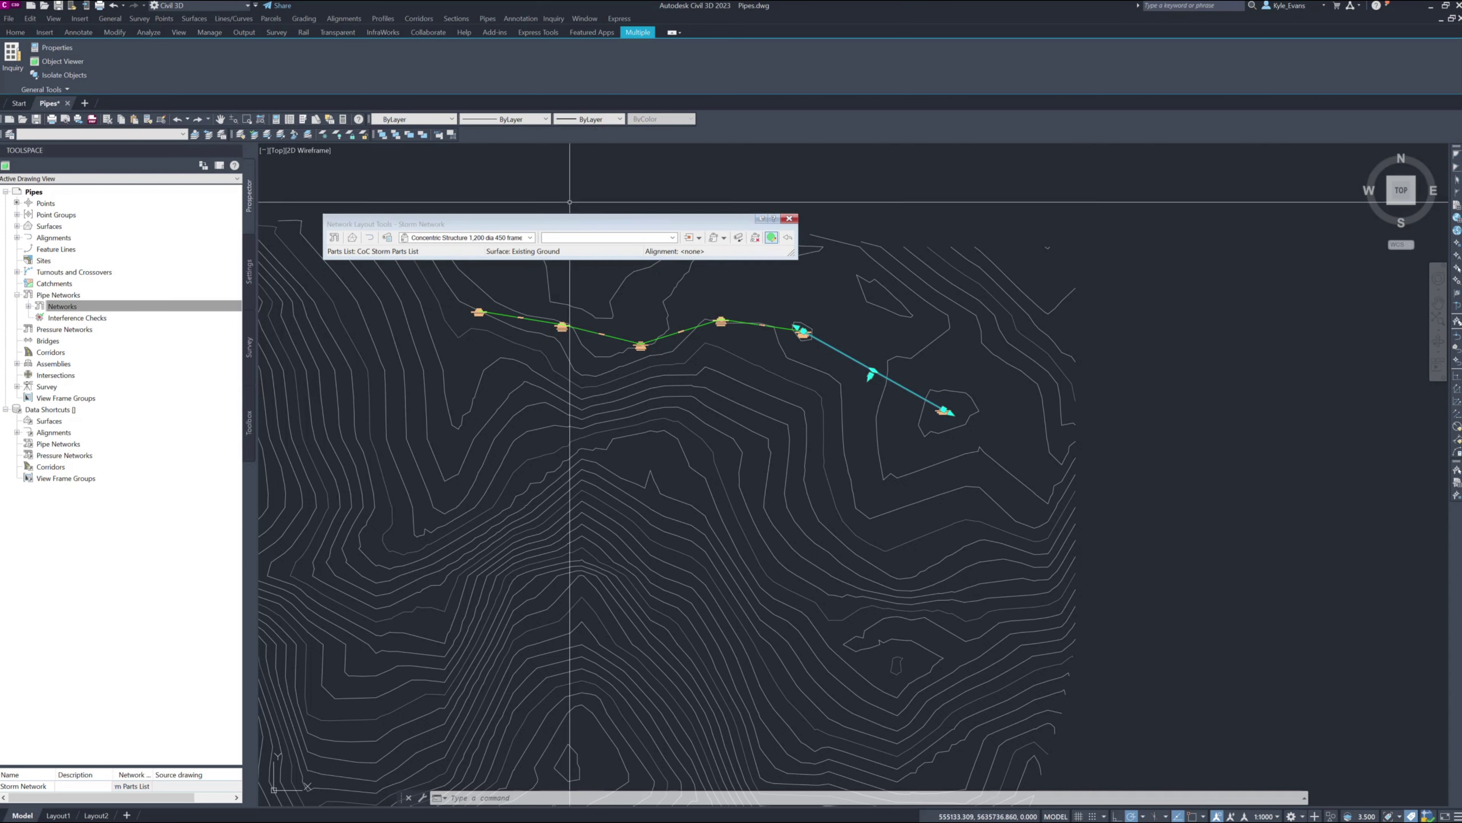
Step: Set the pipe part for the storm network layout to 299 mm PVC Pipe
click(672, 238)
click(590, 257)
click(673, 237)
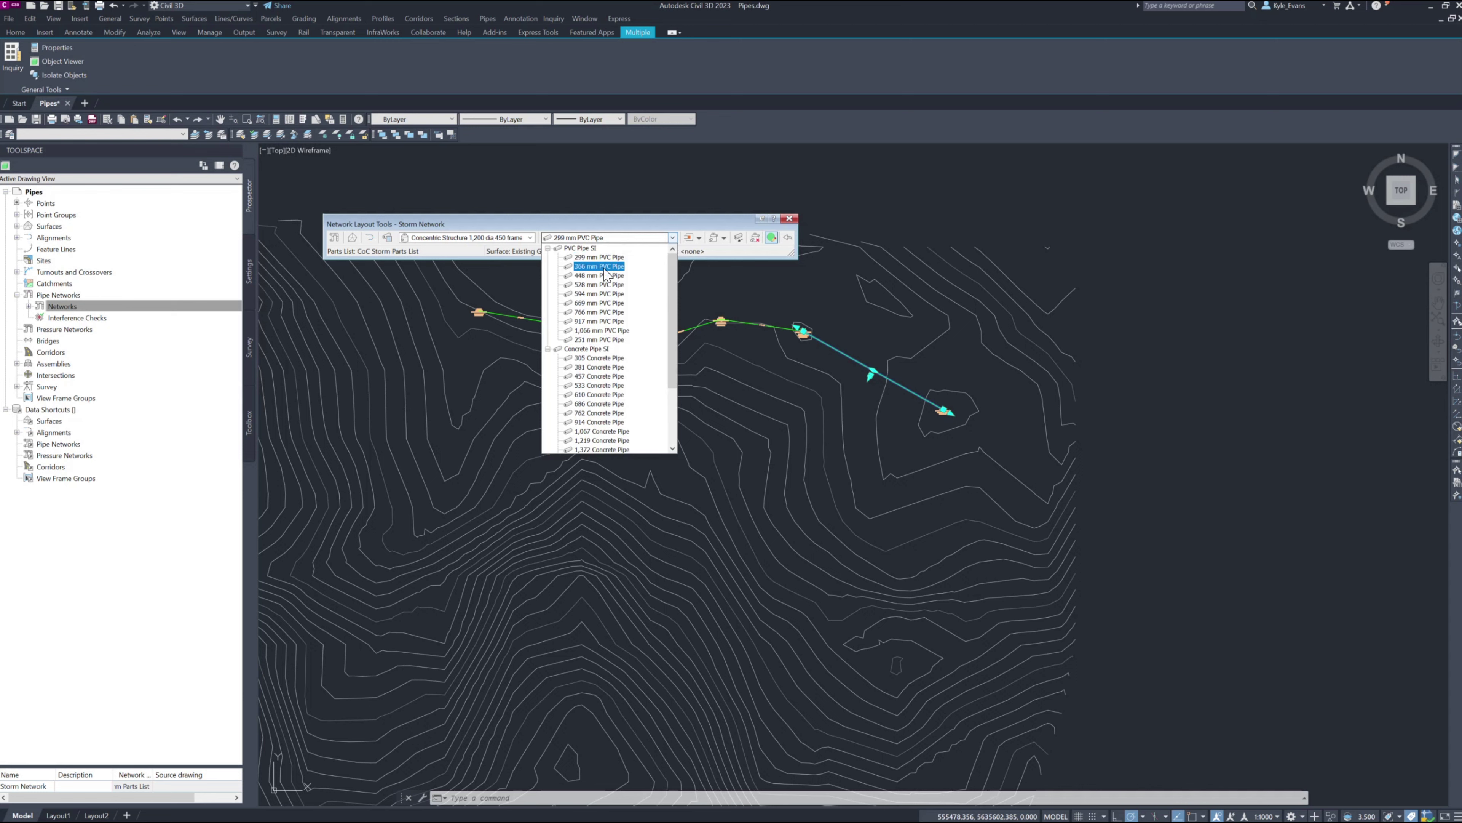
click(590, 269)
click(670, 238)
click(609, 258)
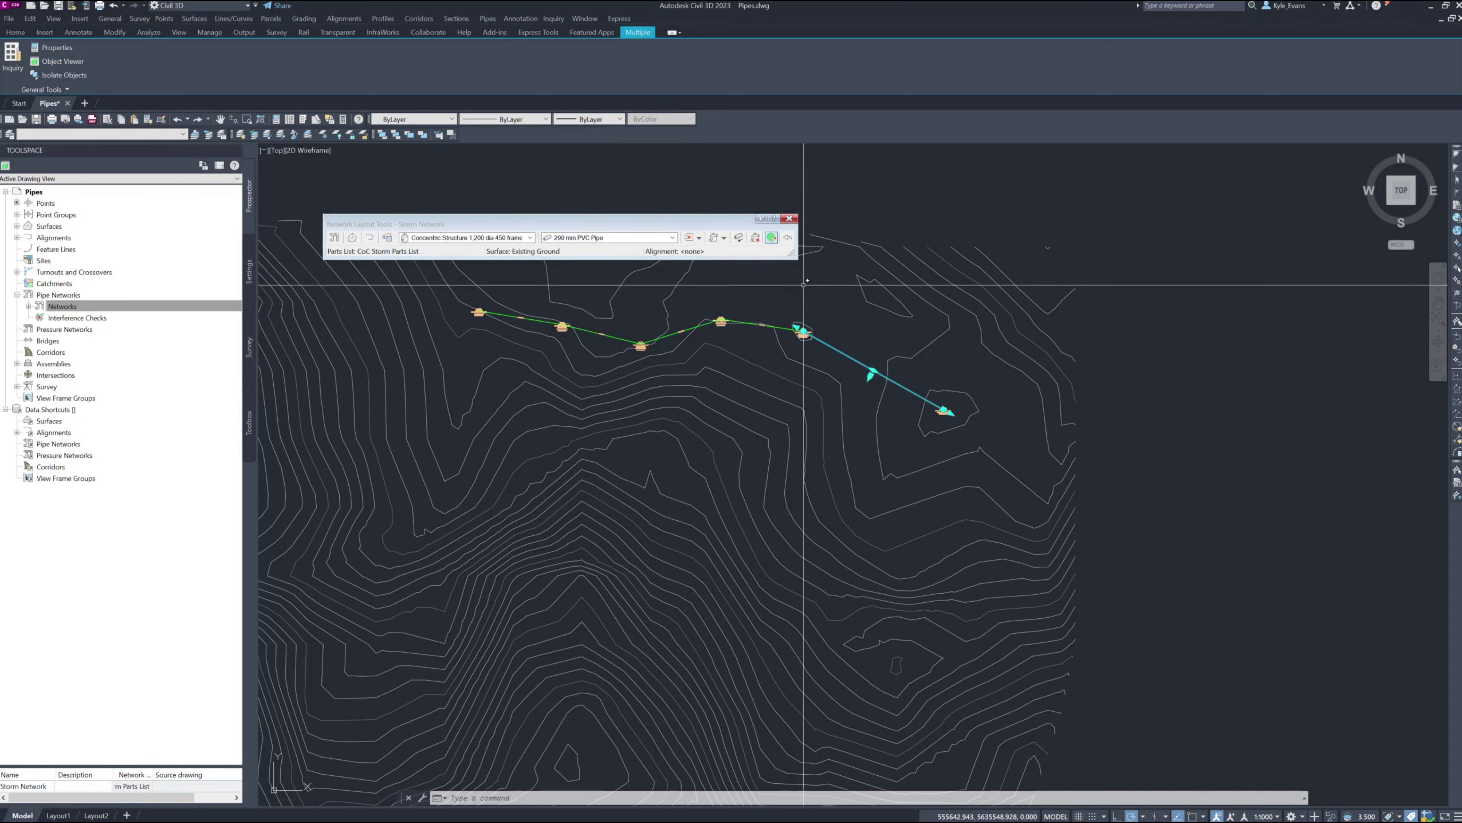
Step: Start a second run of pipes and structures in the tiny closed contour south of the first run, adding a structure westward with 299 mm PVC pipe
click(723, 238)
click(746, 261)
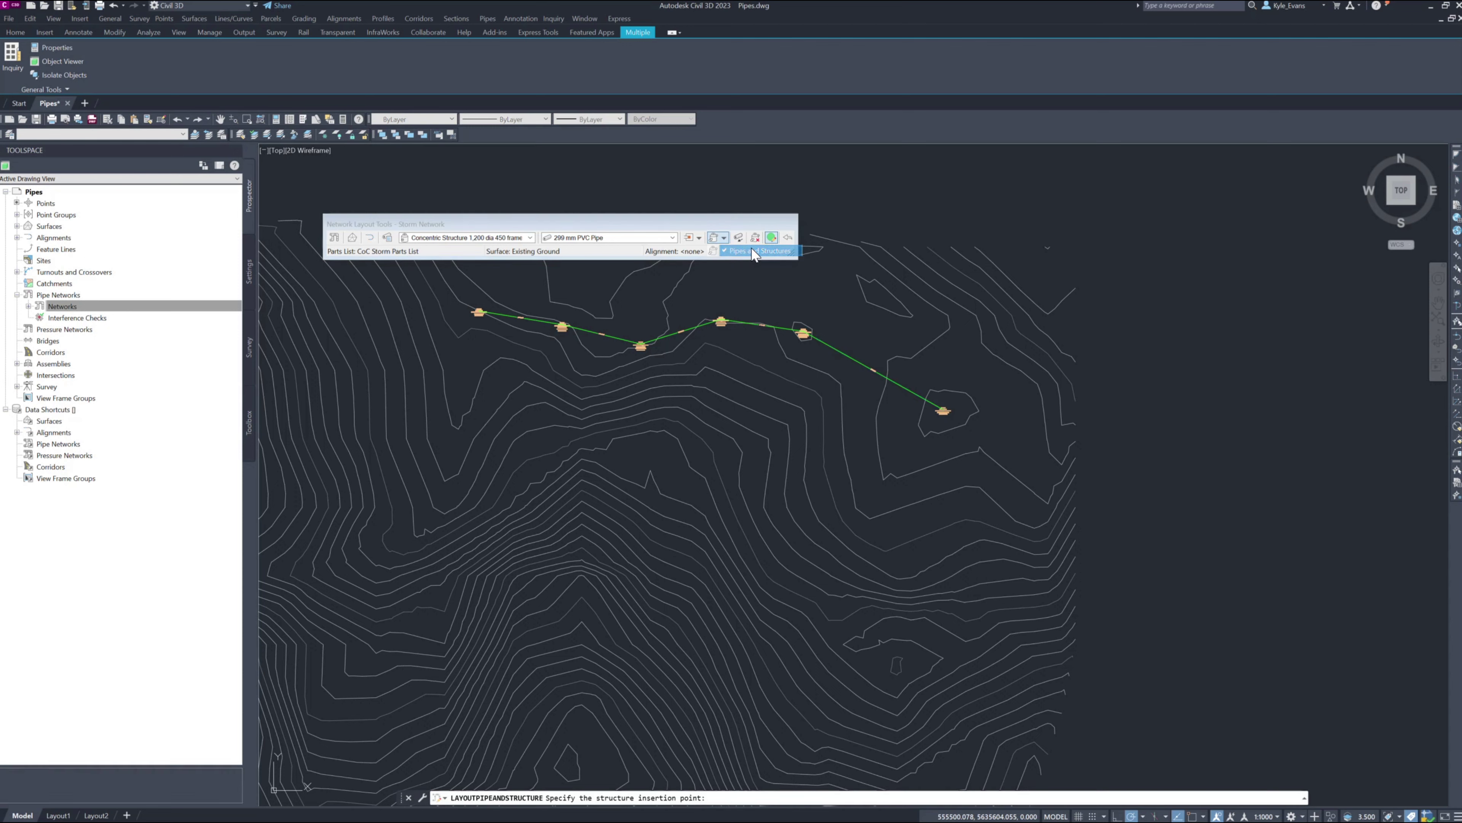
middle_drag(855, 522, 905, 345)
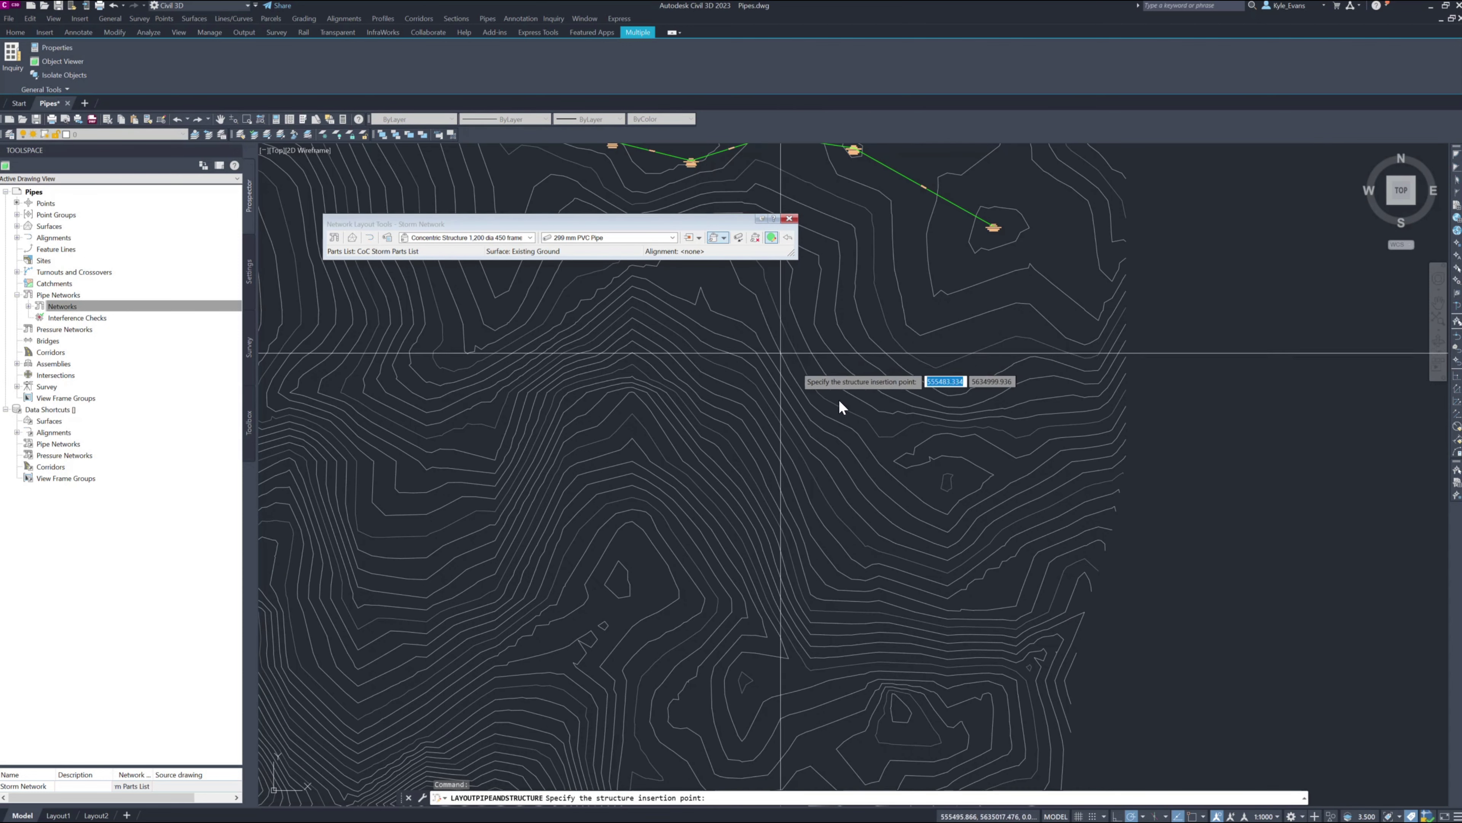
scroll(891, 490, up, 3)
click(1029, 470)
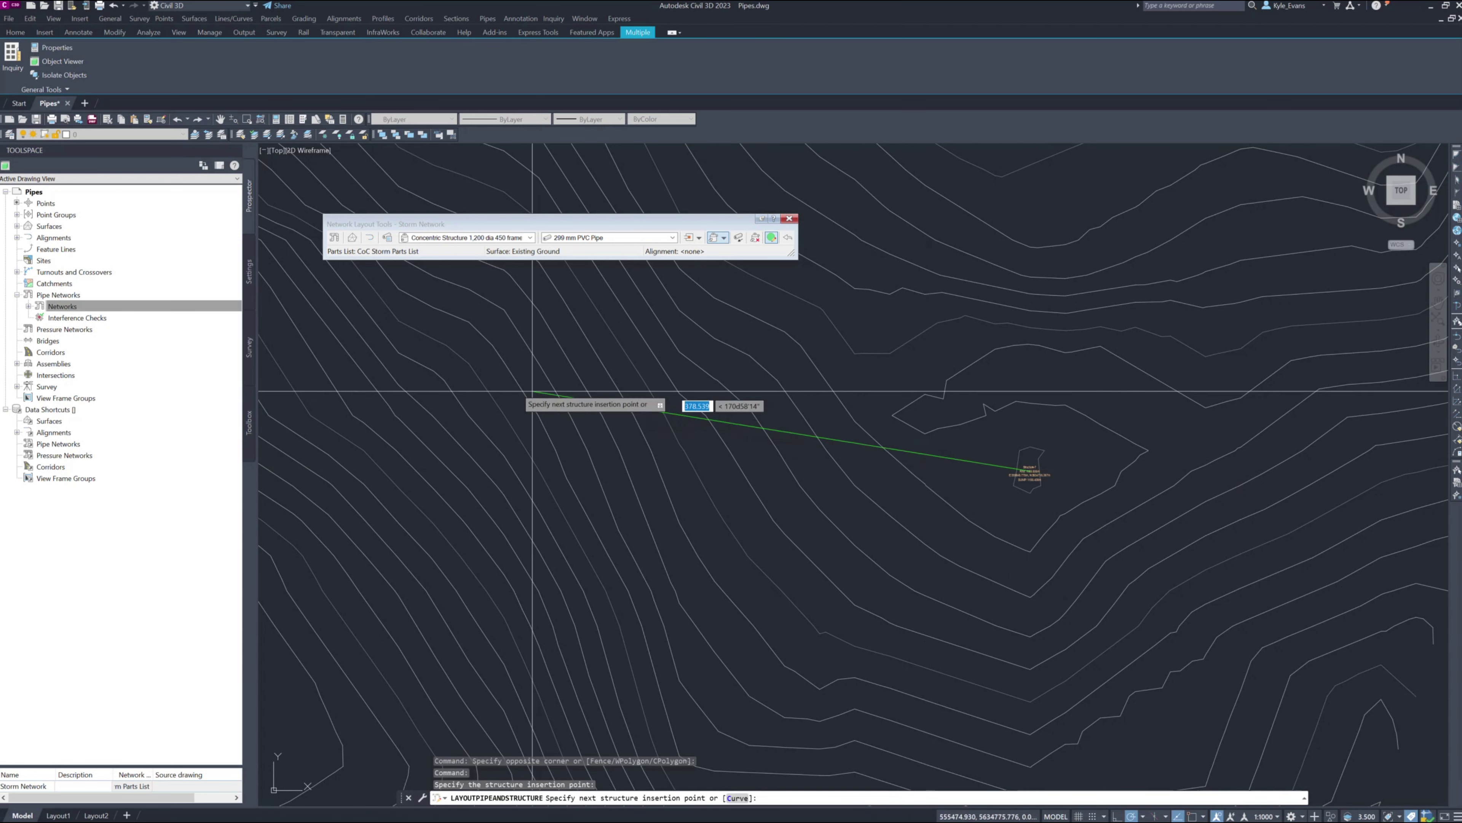
click(821, 434)
Step: Place the second run's third structure west of its second one, joined by a 448 mm PVC pipe
click(651, 237)
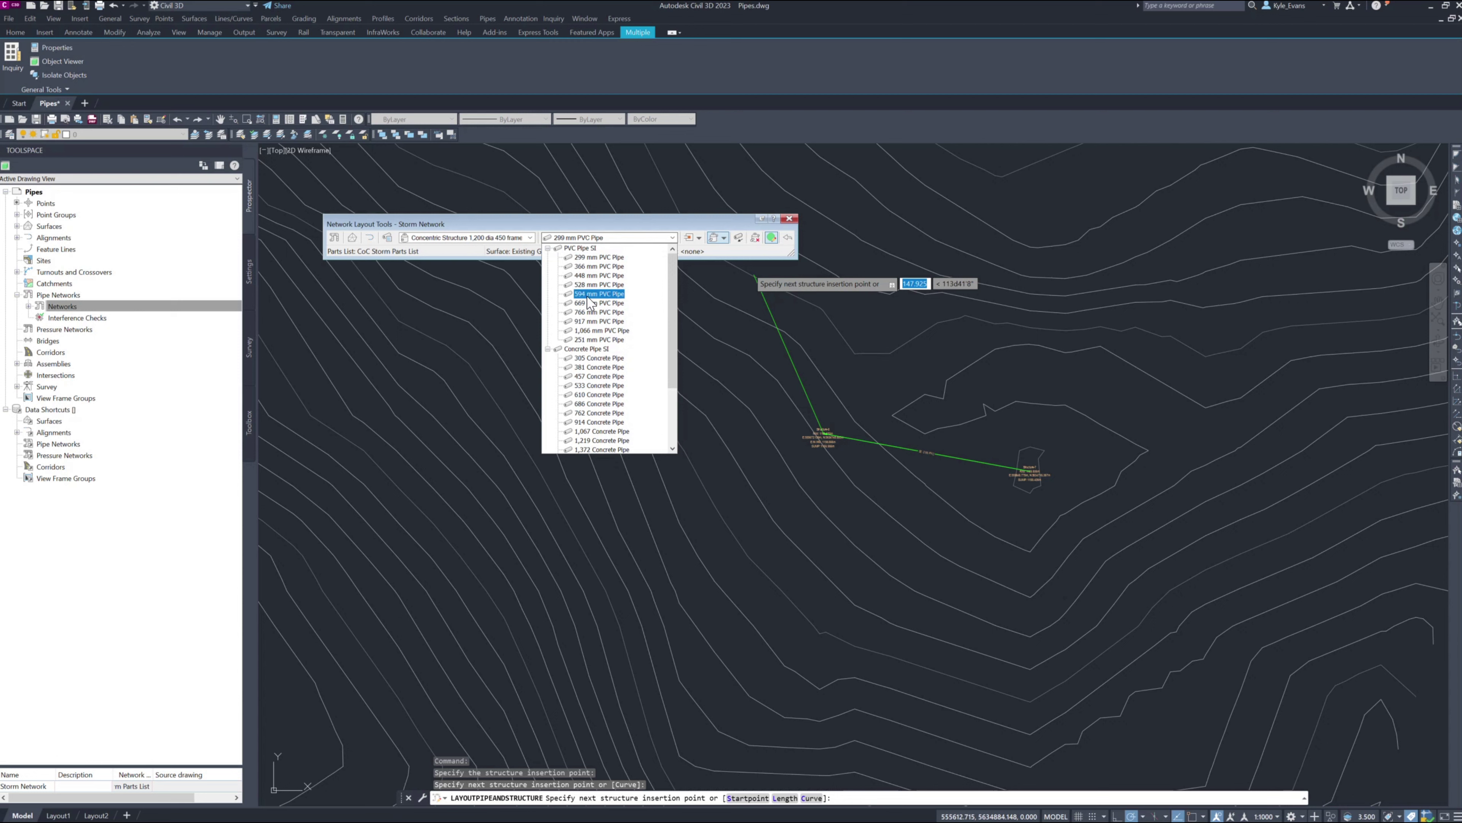
click(595, 278)
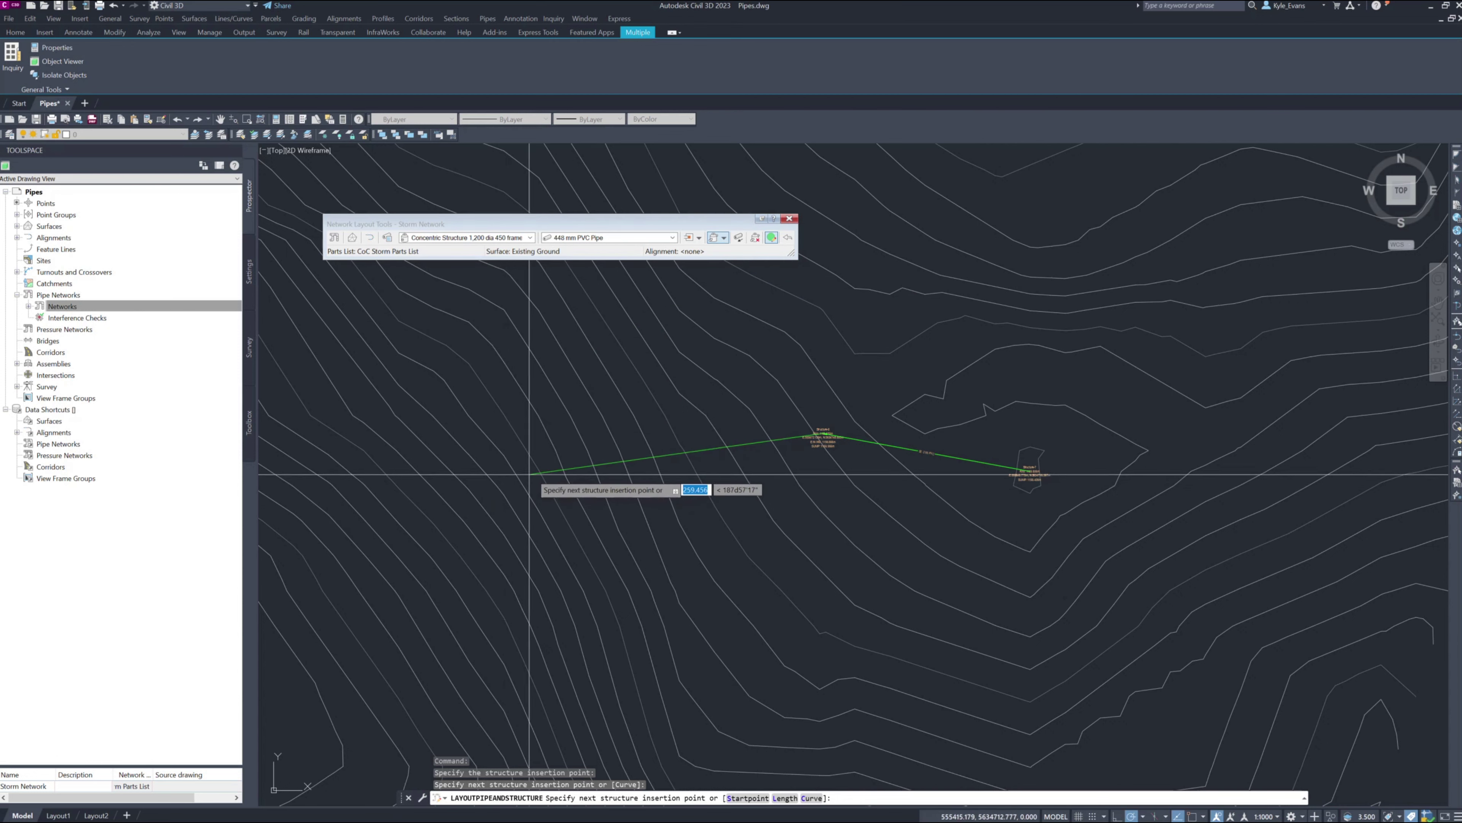
click(621, 460)
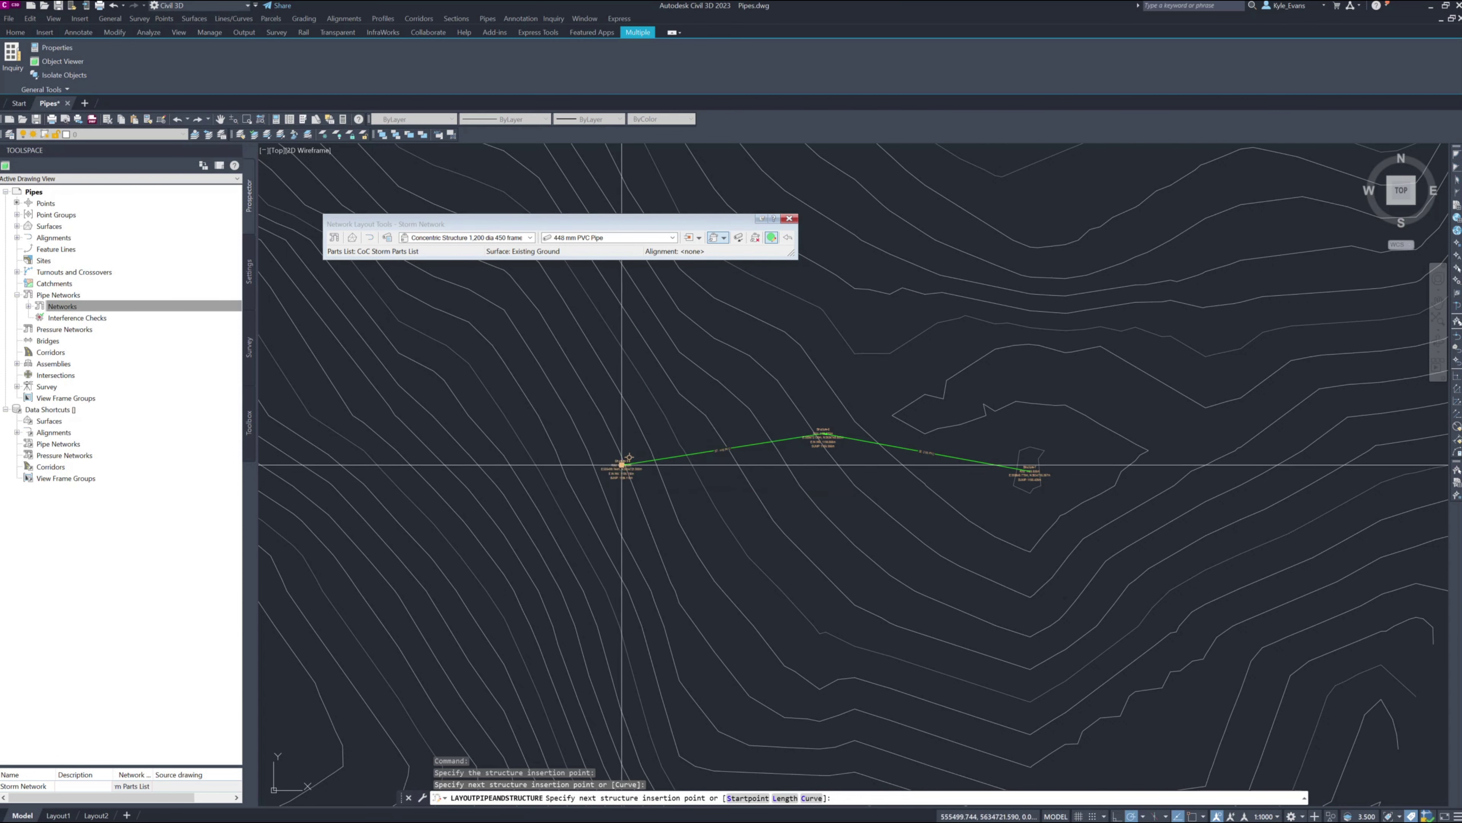
Step: Place the second run's fourth structure west of its third one, joined by a 669 mm PVC pipe
click(672, 237)
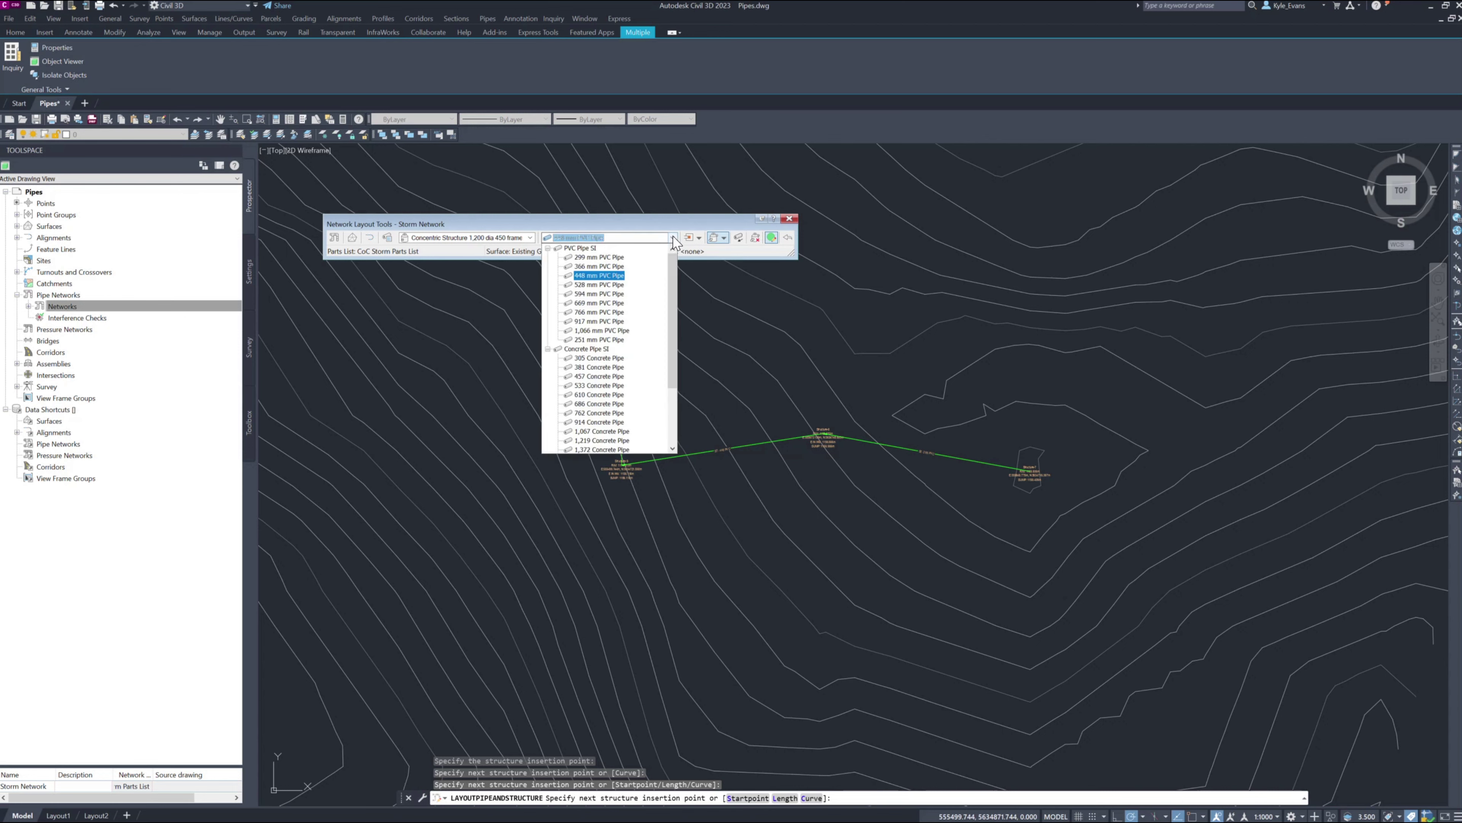
click(599, 302)
mouse_move(604, 311)
middle_down()
mouse_move(598, 481)
mouse_move(653, 451)
middle_up()
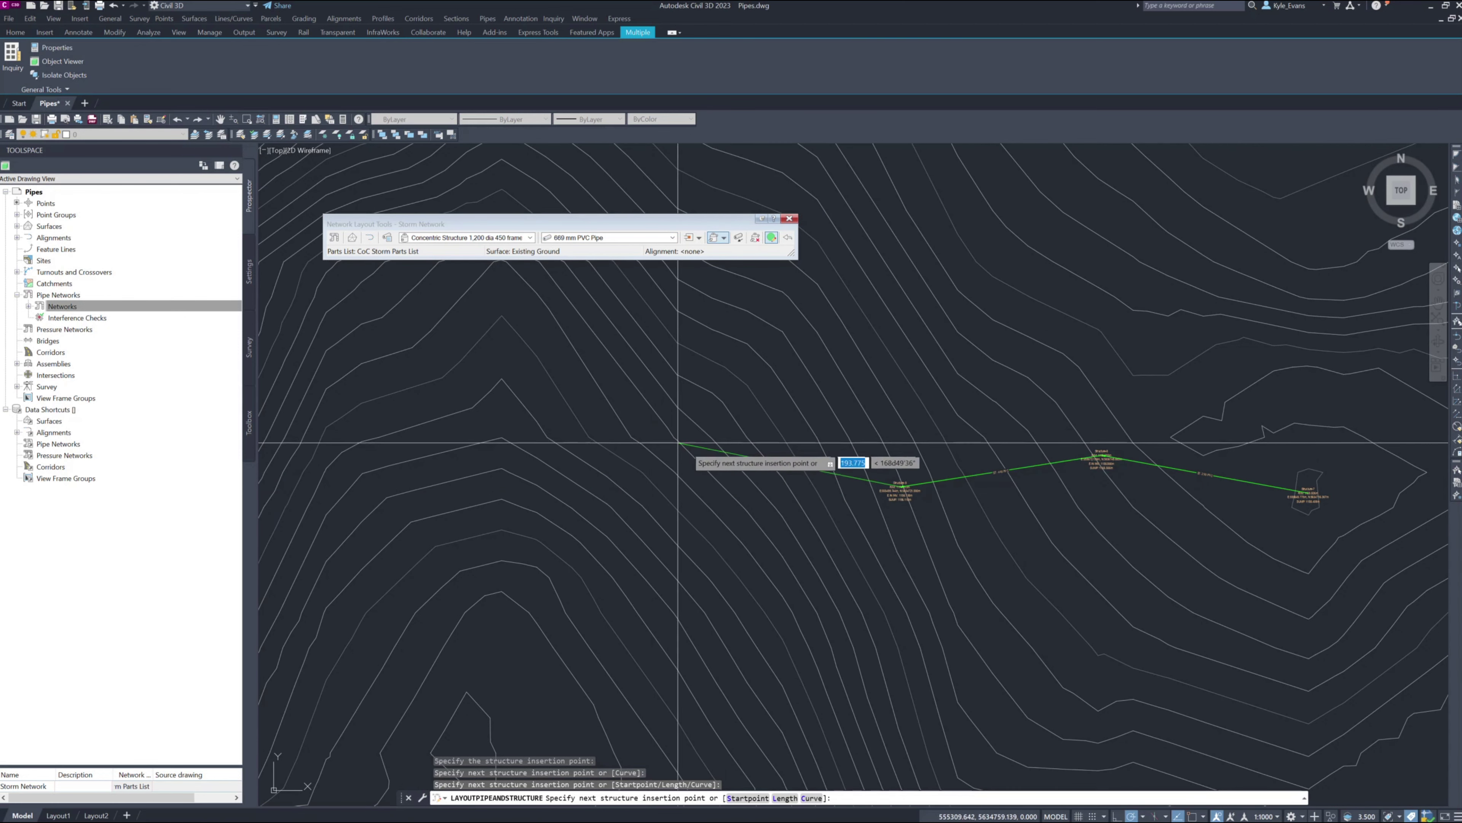
click(717, 455)
Step: Place the second run's fifth and last structure west of its fourth one with a 917 mm PVC pipe, and finish the run
click(672, 238)
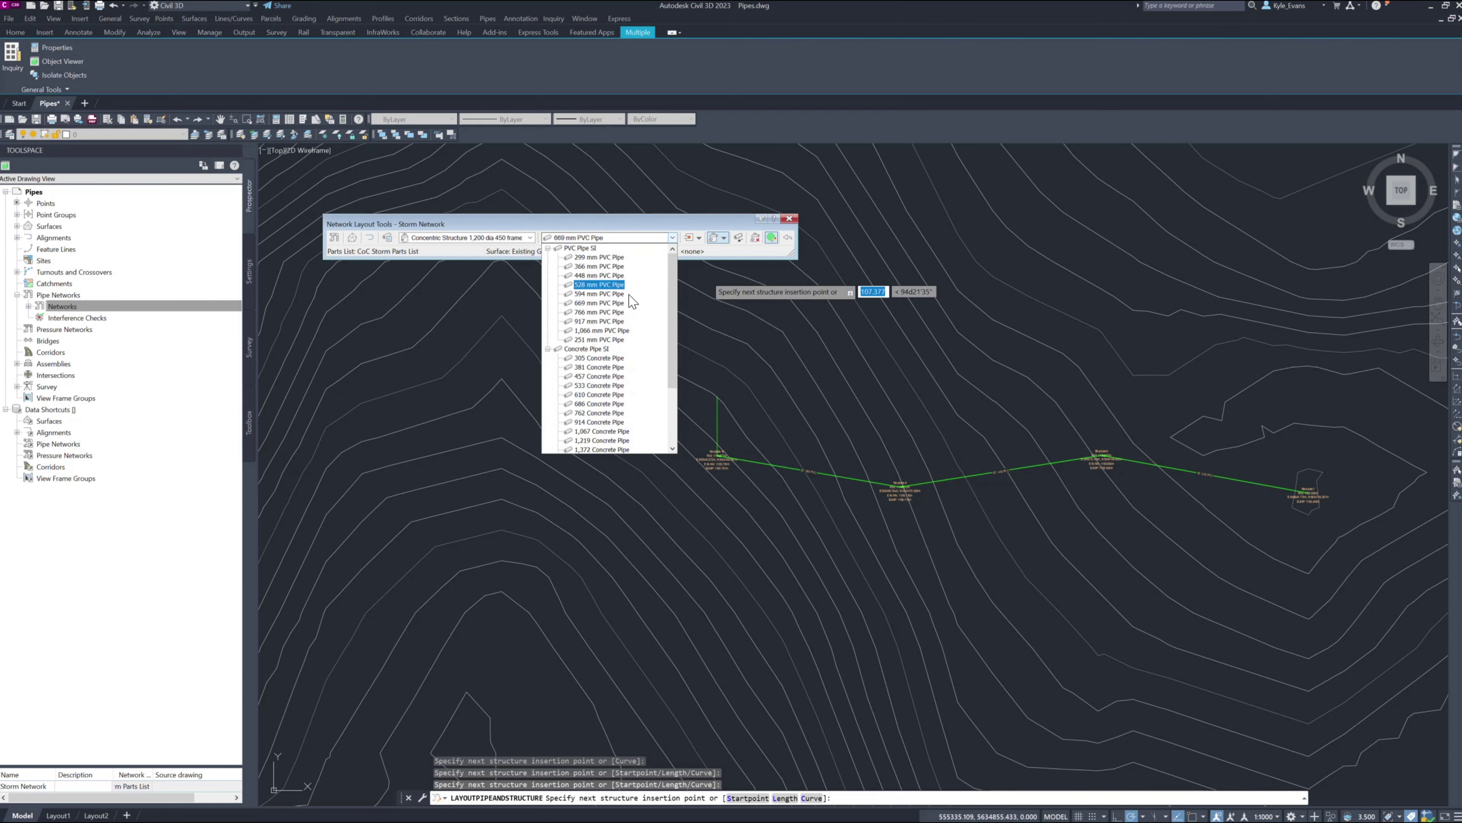
click(598, 321)
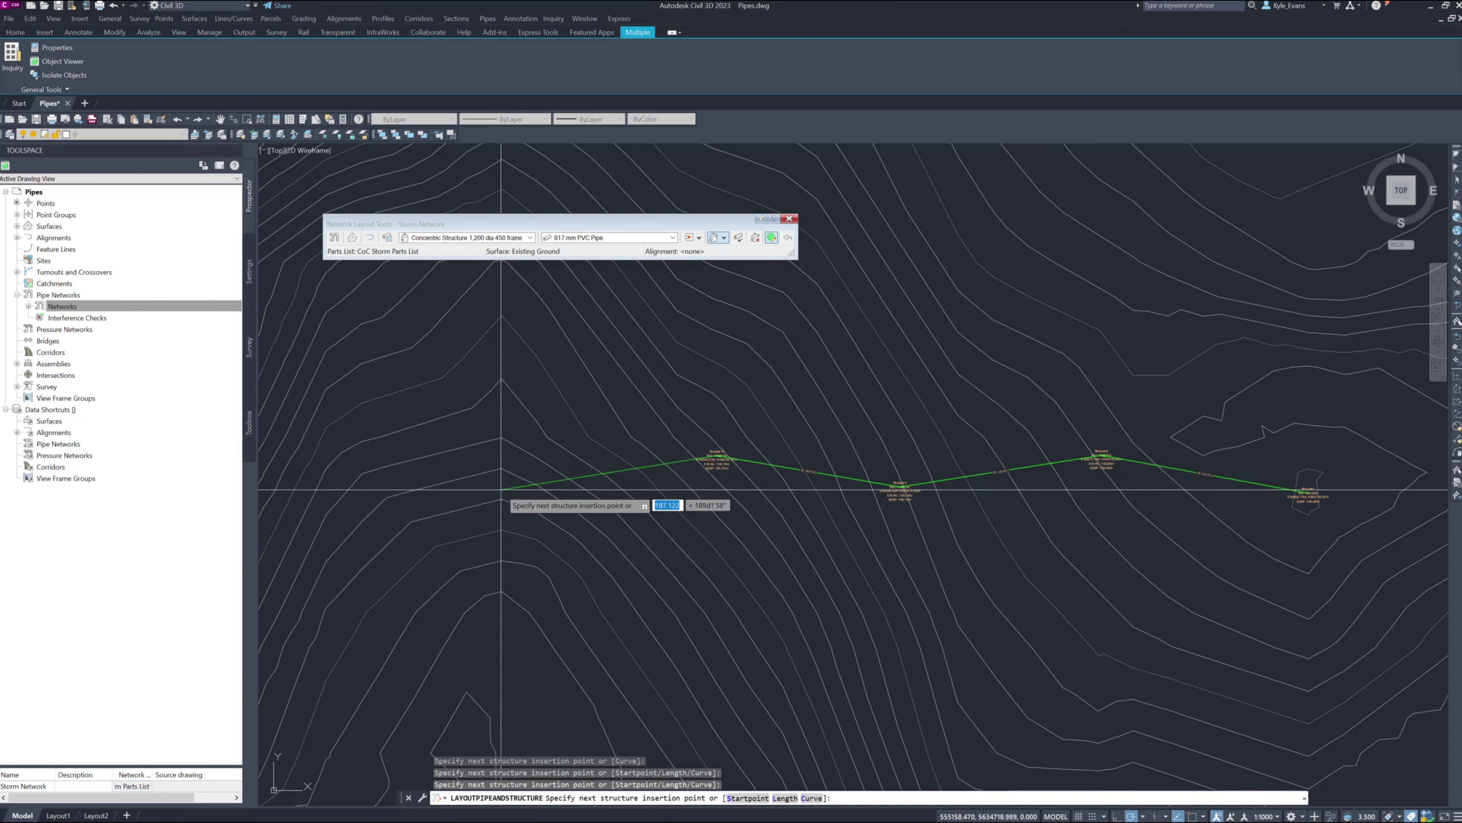
click(501, 489)
scroll(547, 478, up, 6)
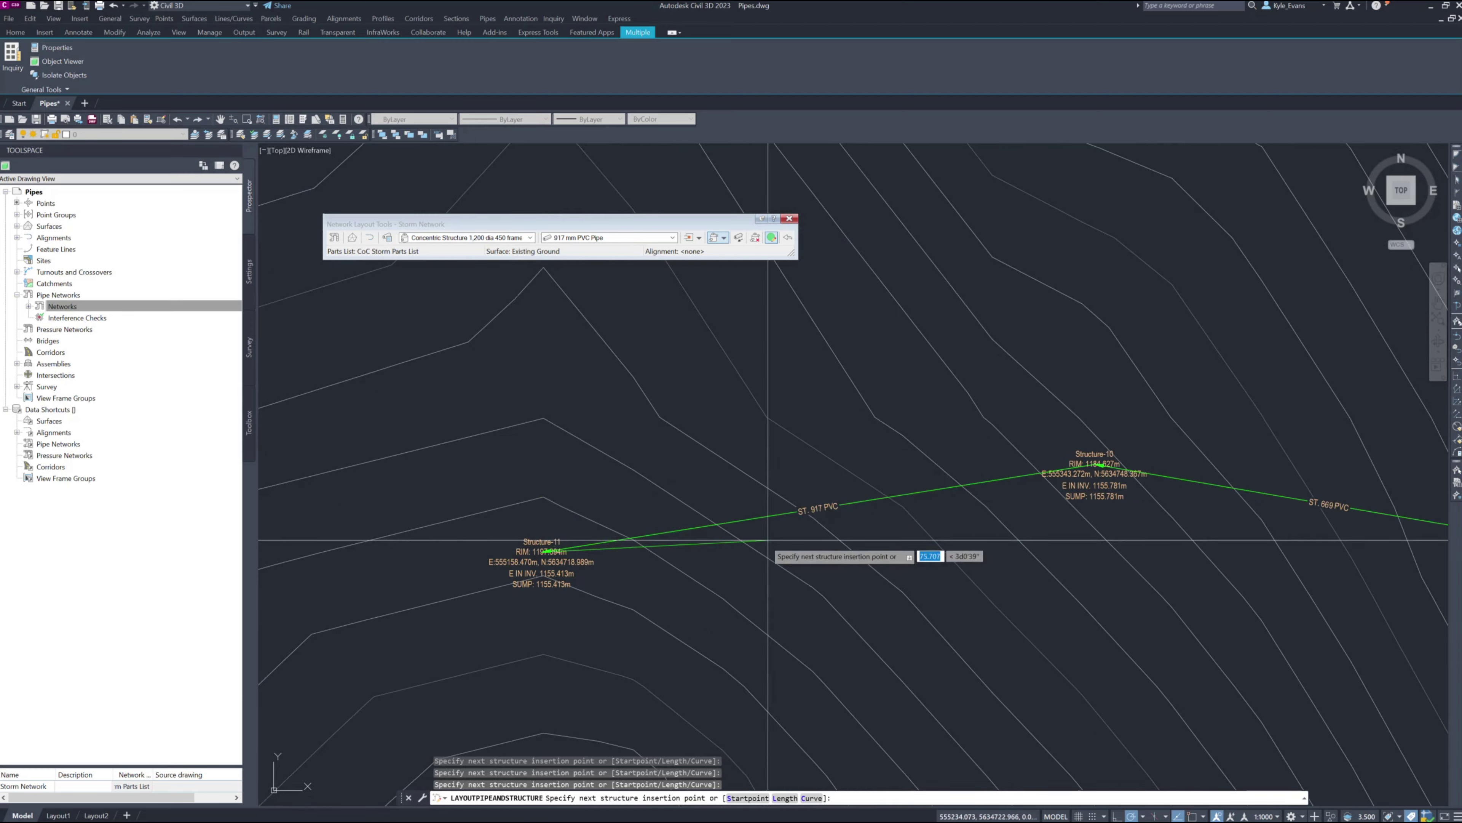
key(Escape)
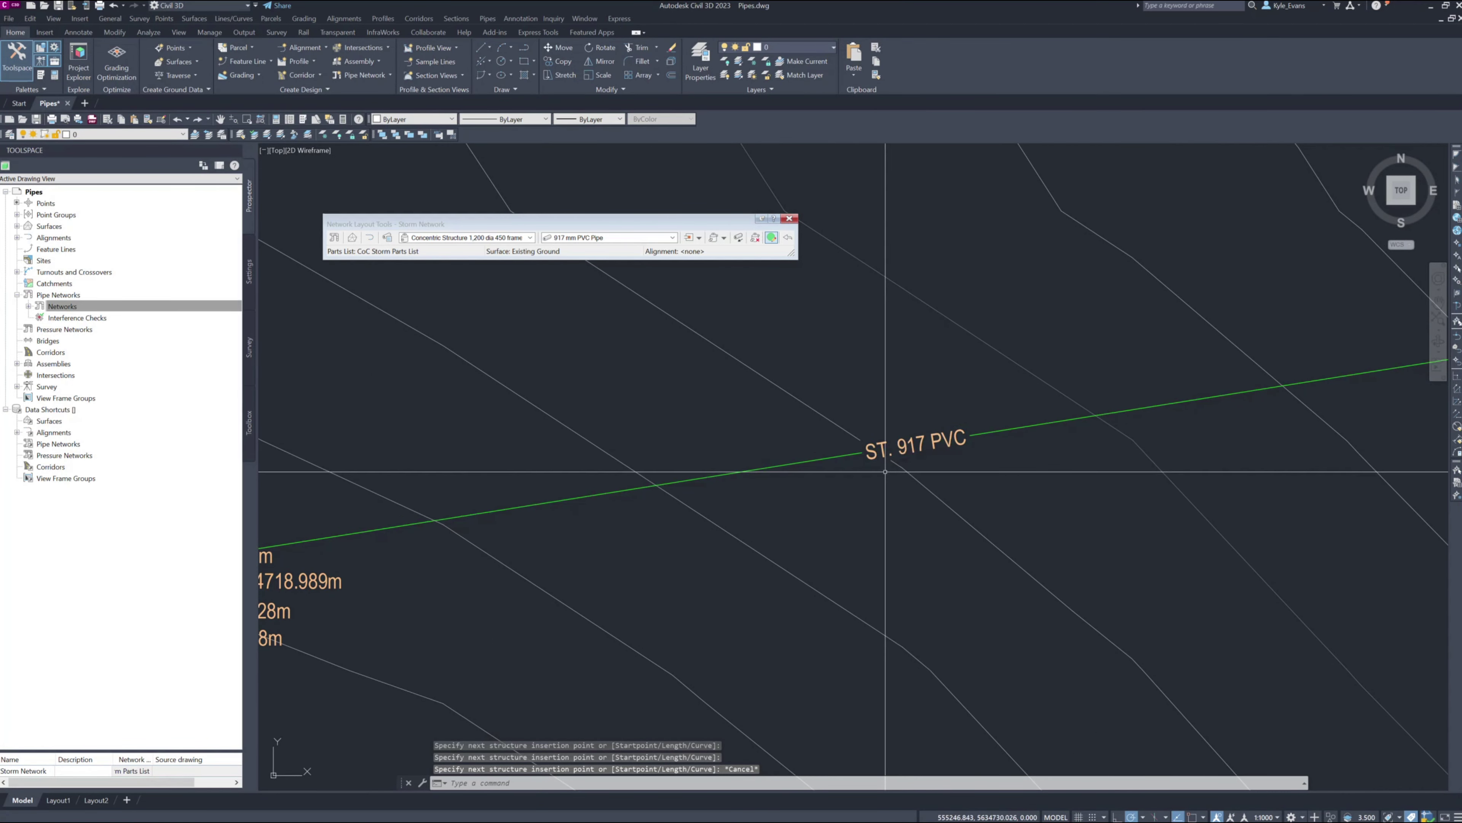
Step: Review the pipe size and structure labels along the second run, from its west end to its east end
scroll(927, 438, down, 2)
middle_drag(927, 438, 398, 427)
middle_drag(842, 438, 431, 454)
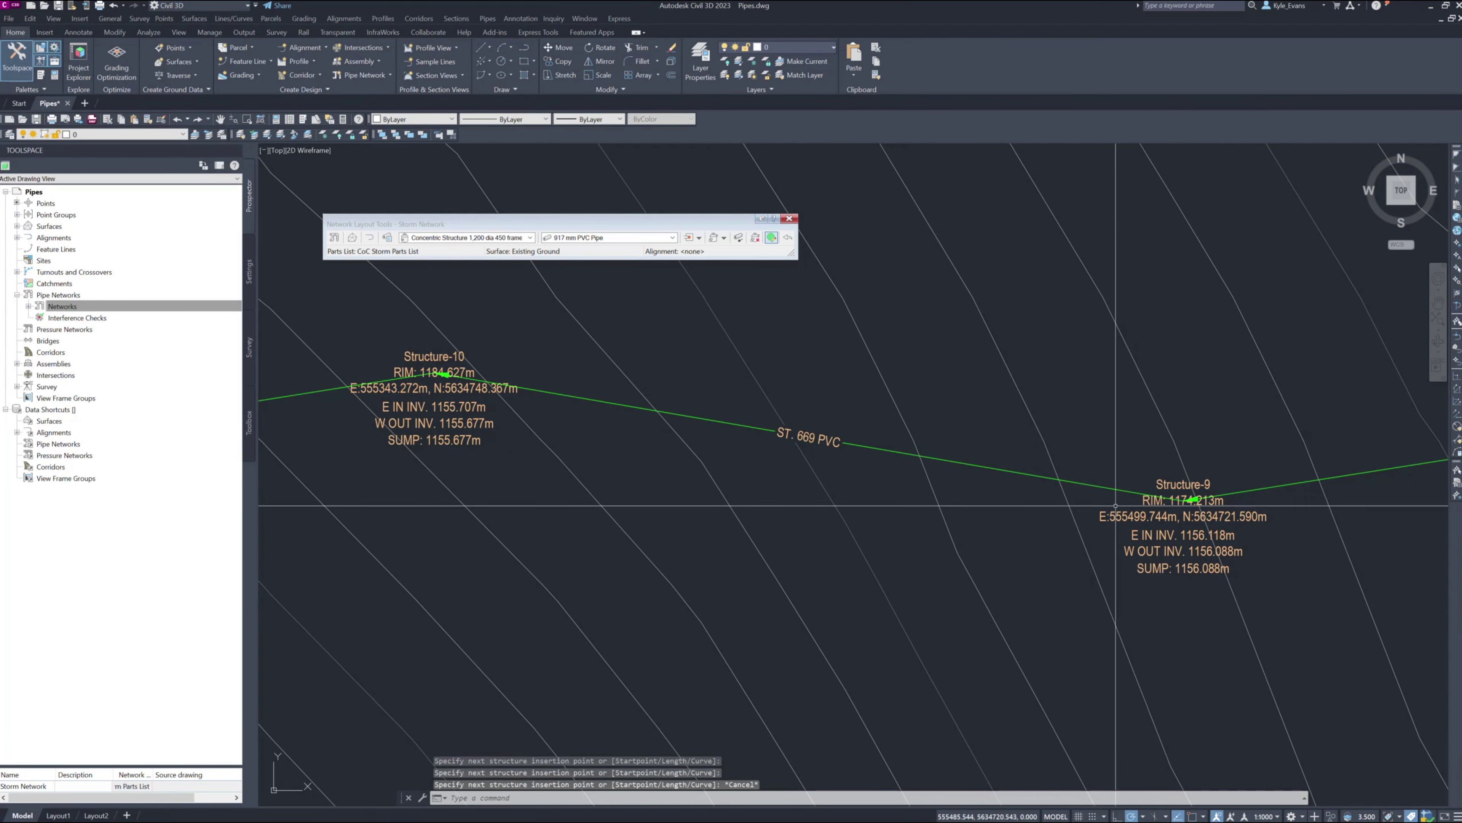
middle_drag(1175, 503, 439, 473)
middle_drag(1228, 336, 548, 404)
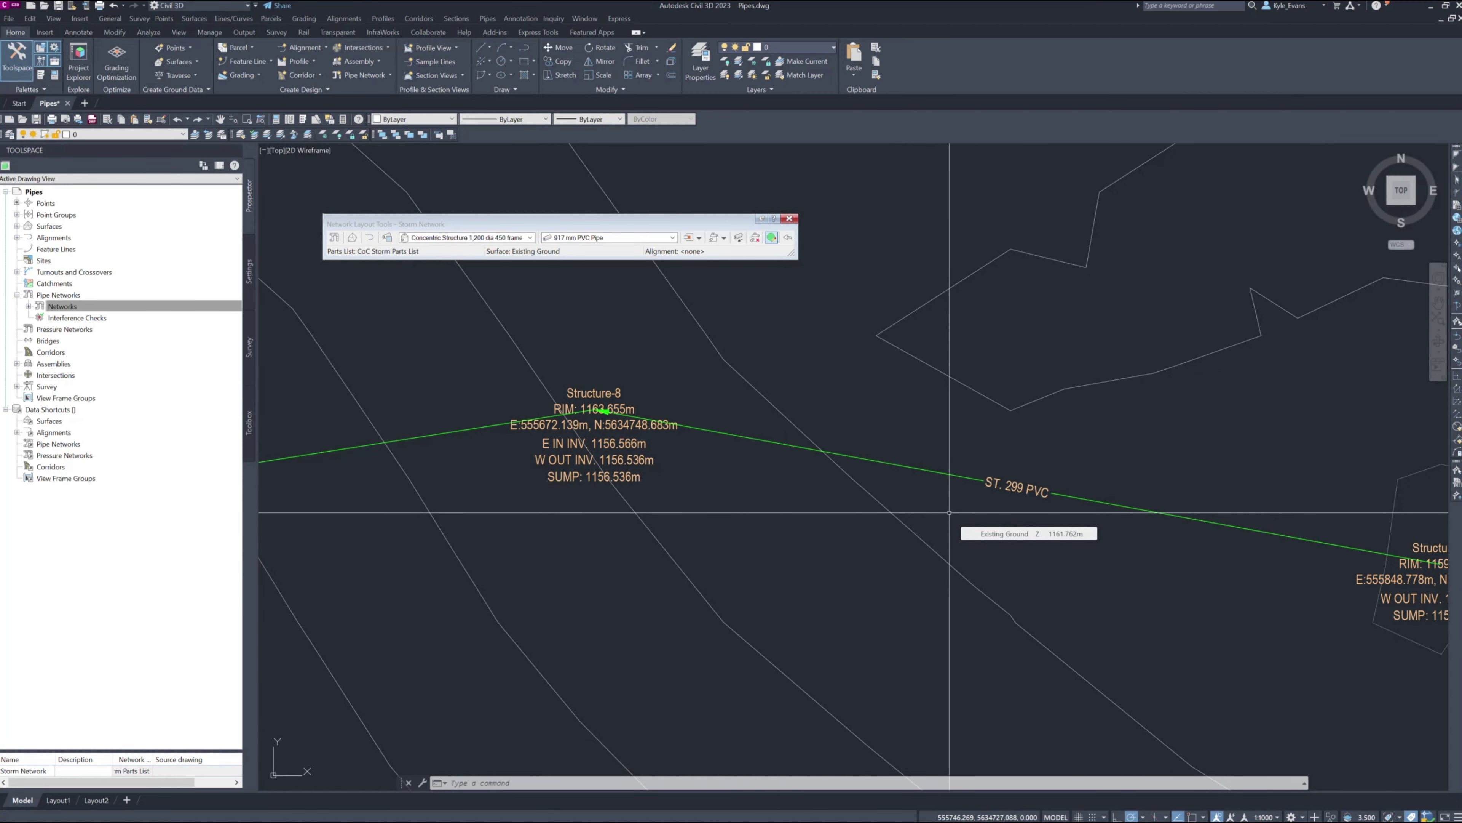
scroll(785, 342, down, 5)
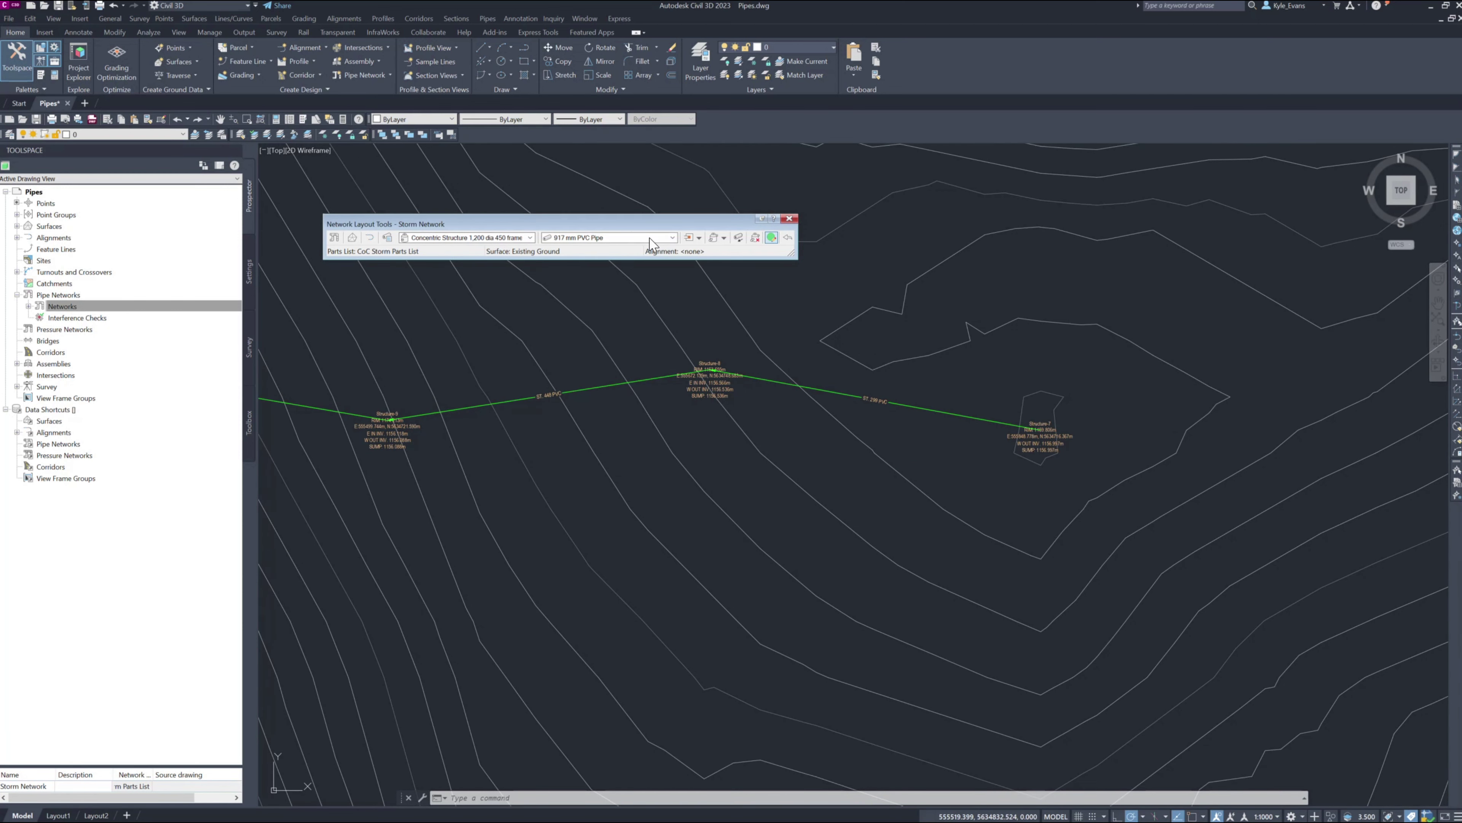
Step: Set the layout parts to the 2,000 x 1,000 mm Rectangular Structure and the 299 mm PVC Pipe
click(624, 240)
click(624, 245)
click(531, 237)
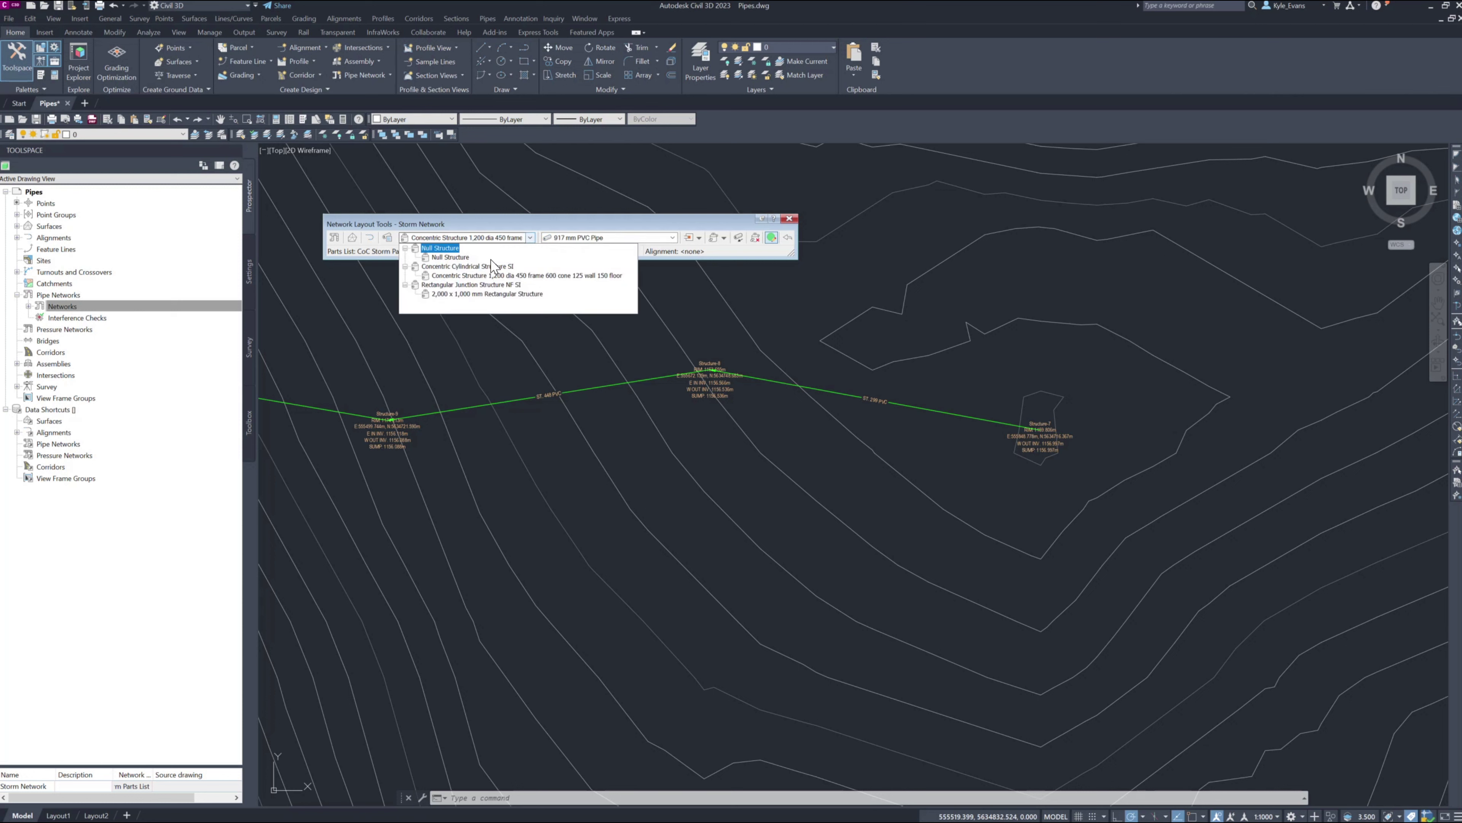
click(464, 295)
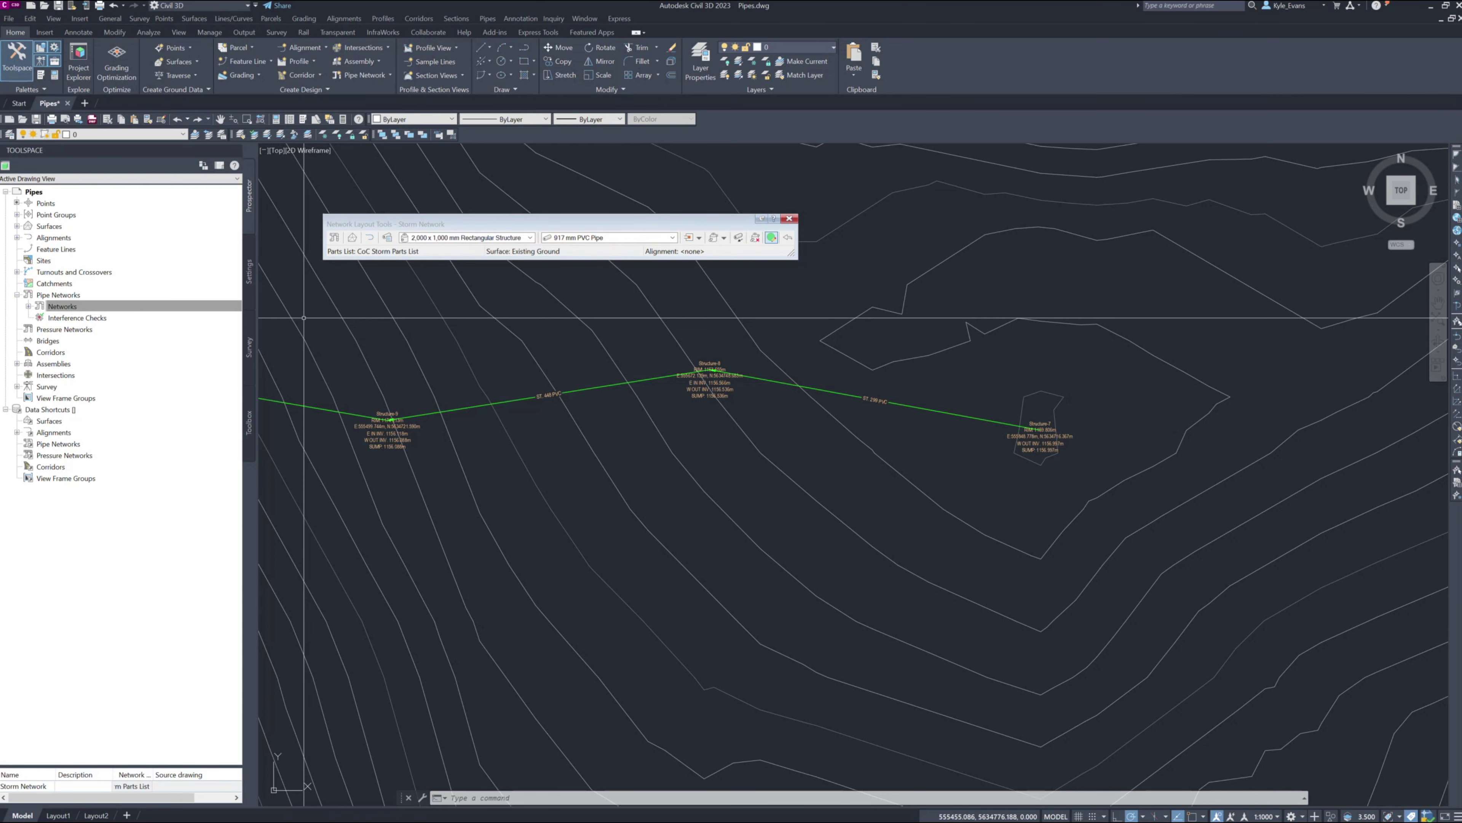
middle_drag(903, 282, 853, 614)
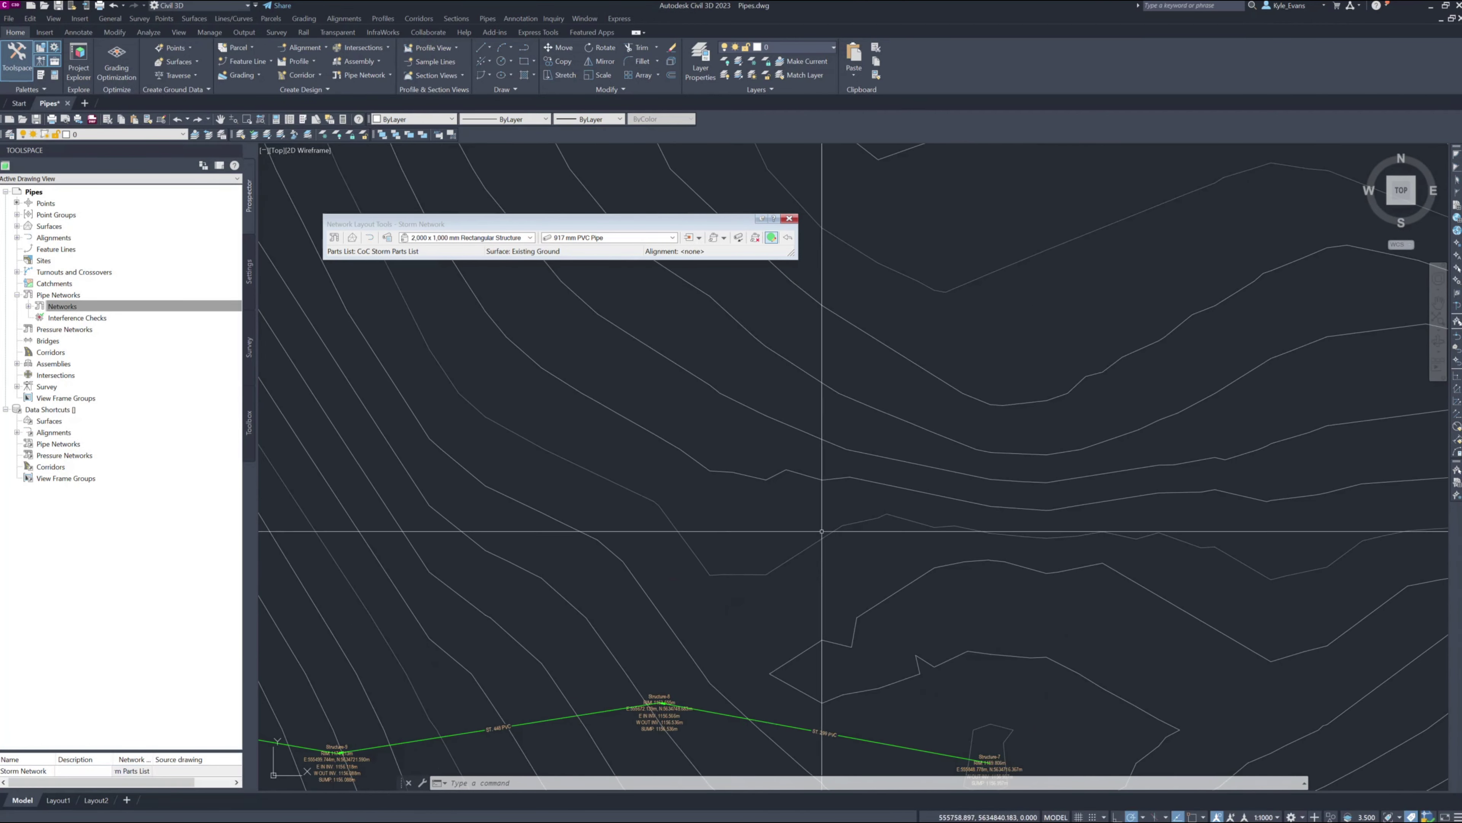
click(648, 237)
click(610, 257)
Step: Start a pipe-and-structure layout by placing the rectangular structure a short distance northeast of Structure-2 in the first run
mouse_move(630, 274)
middle_down()
mouse_move(944, 379)
mouse_move(819, 405)
mouse_move(792, 533)
mouse_move(814, 602)
middle_up()
middle_drag(599, 587, 989, 523)
middle_drag(403, 323, 743, 522)
scroll(754, 497, up, 6)
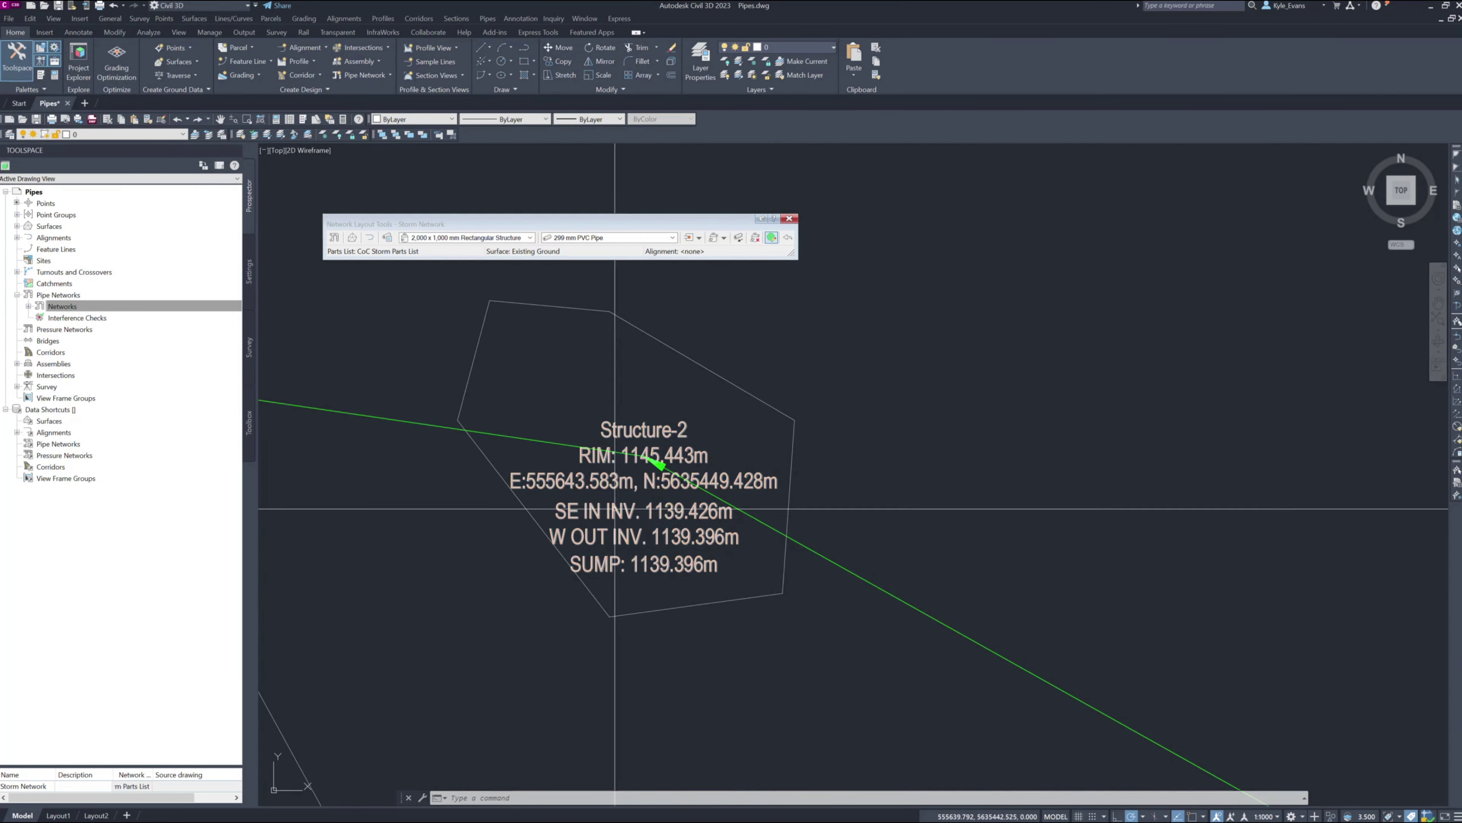
scroll(639, 507, up, 4)
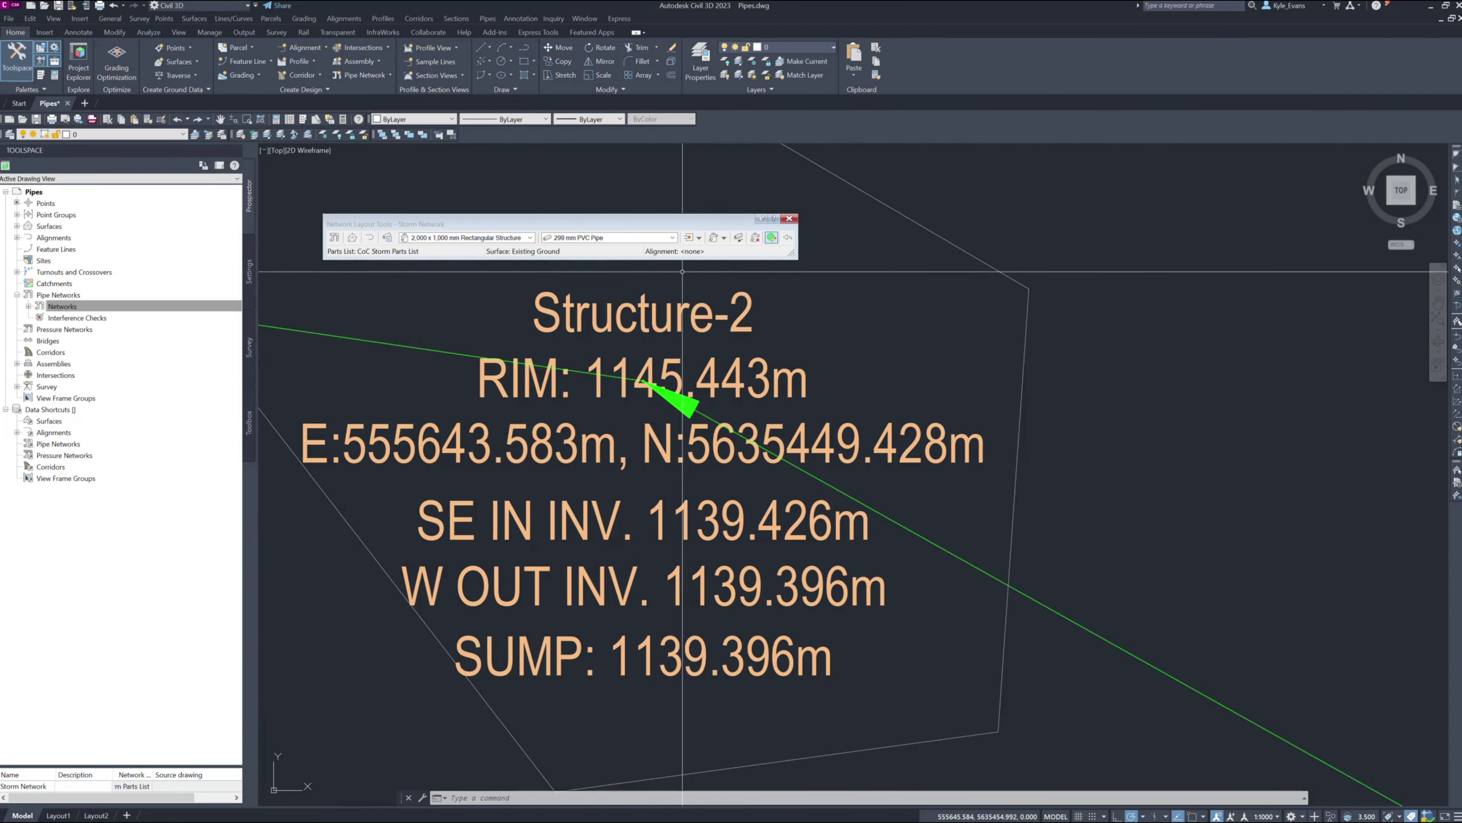
click(724, 239)
click(743, 250)
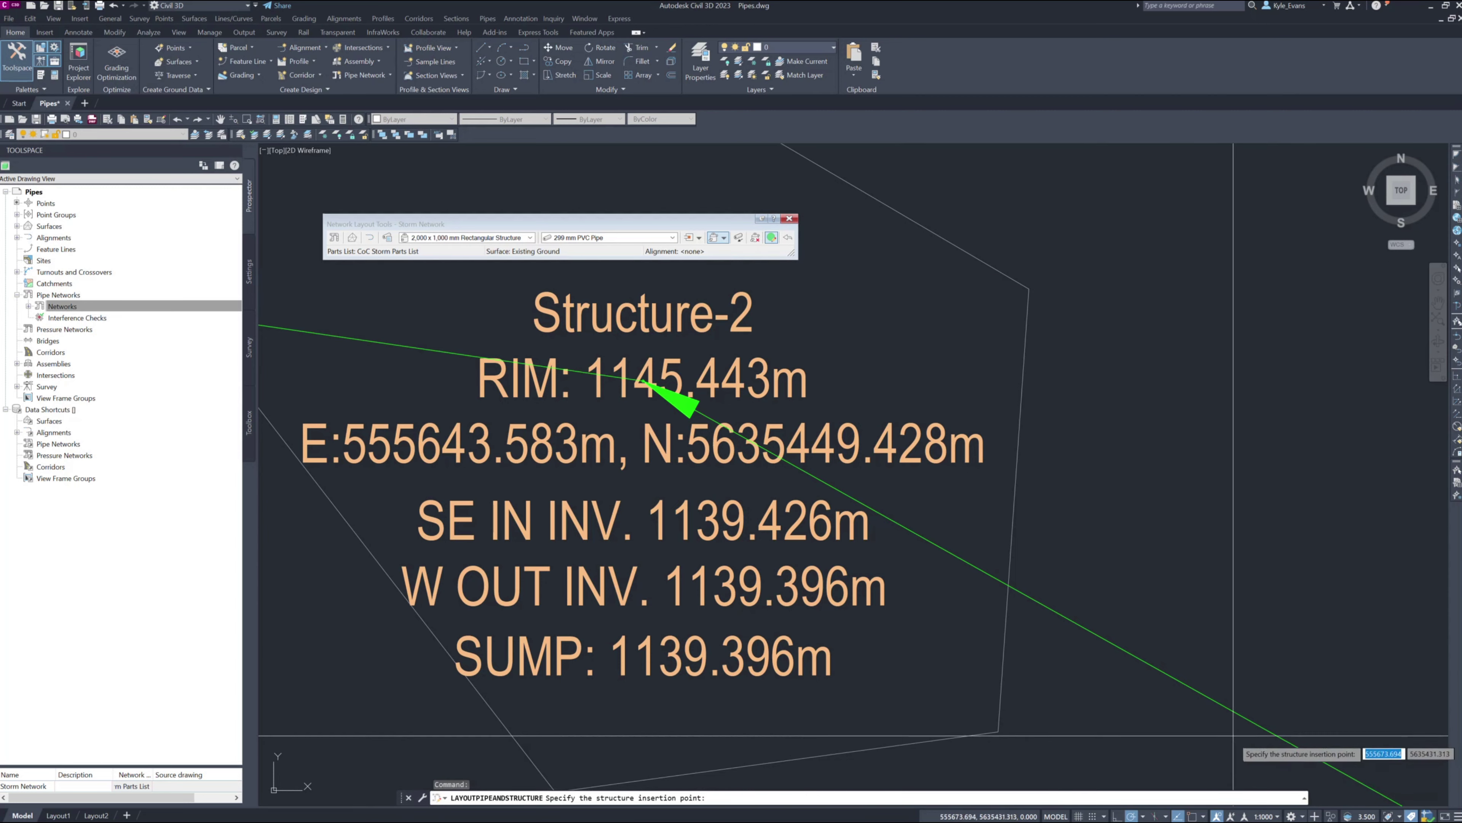
click(821, 274)
Step: Connect the new rectangular structure to the existing Structure-2 with the 299 mm PVC pipe and end the layout
scroll(812, 306, up, 4)
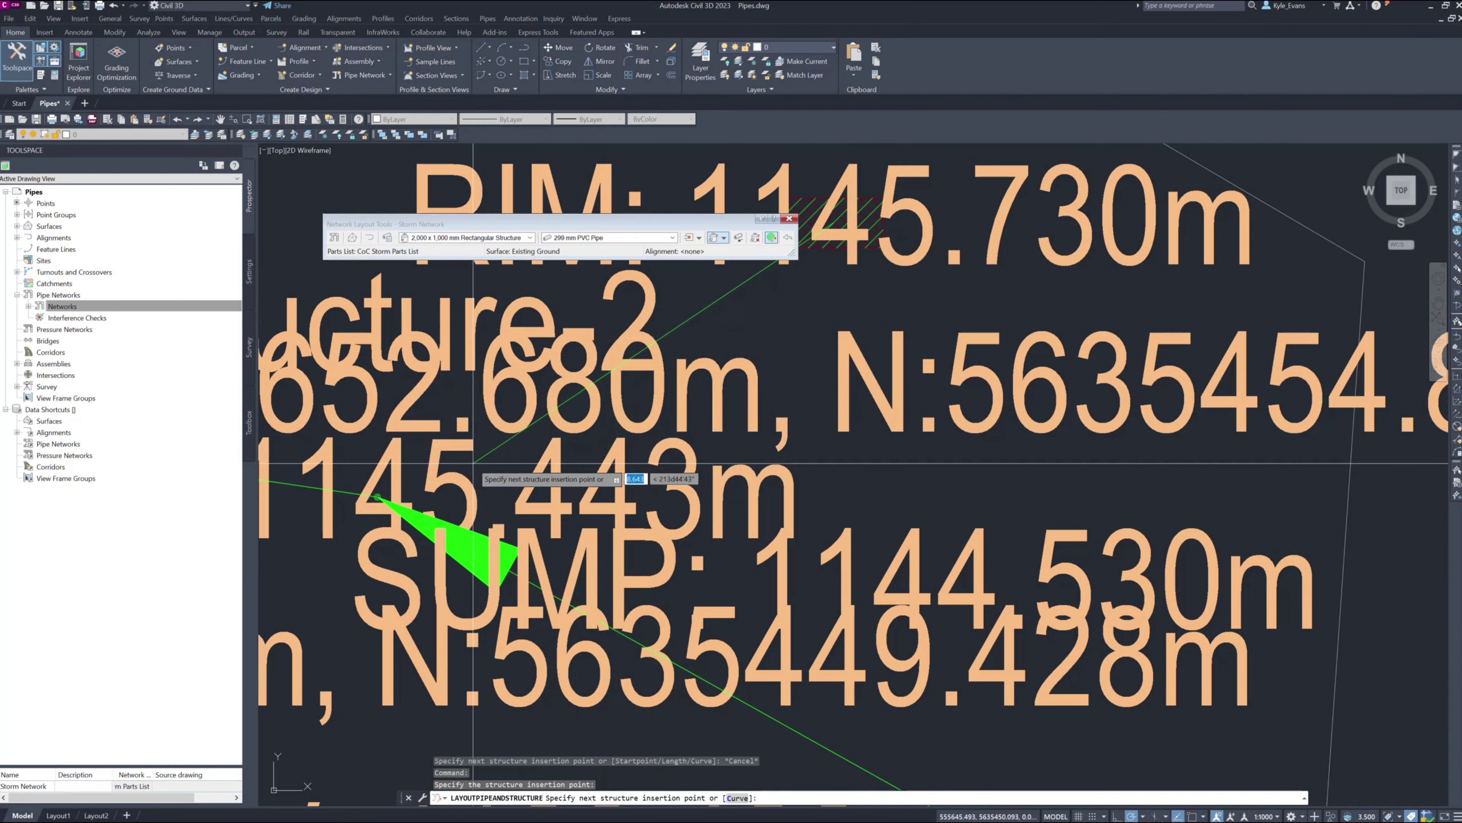
mouse_move(803, 720)
middle_down()
mouse_move(743, 547)
mouse_move(714, 377)
middle_up()
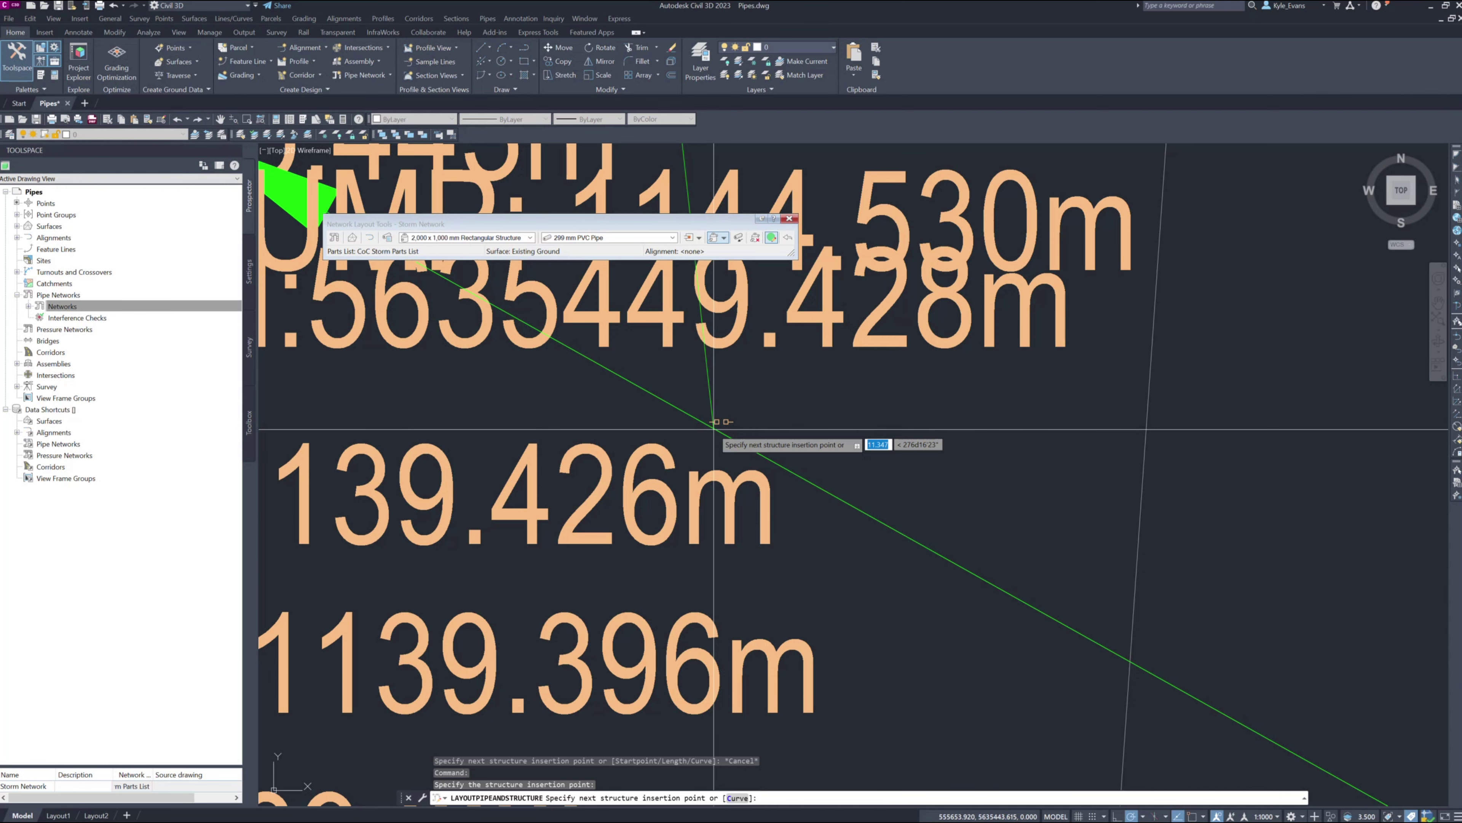
middle_drag(495, 395, 908, 702)
scroll(745, 535, up, 5)
middle_drag(478, 401, 988, 761)
scroll(1065, 714, down, 2)
scroll(875, 477, up, 4)
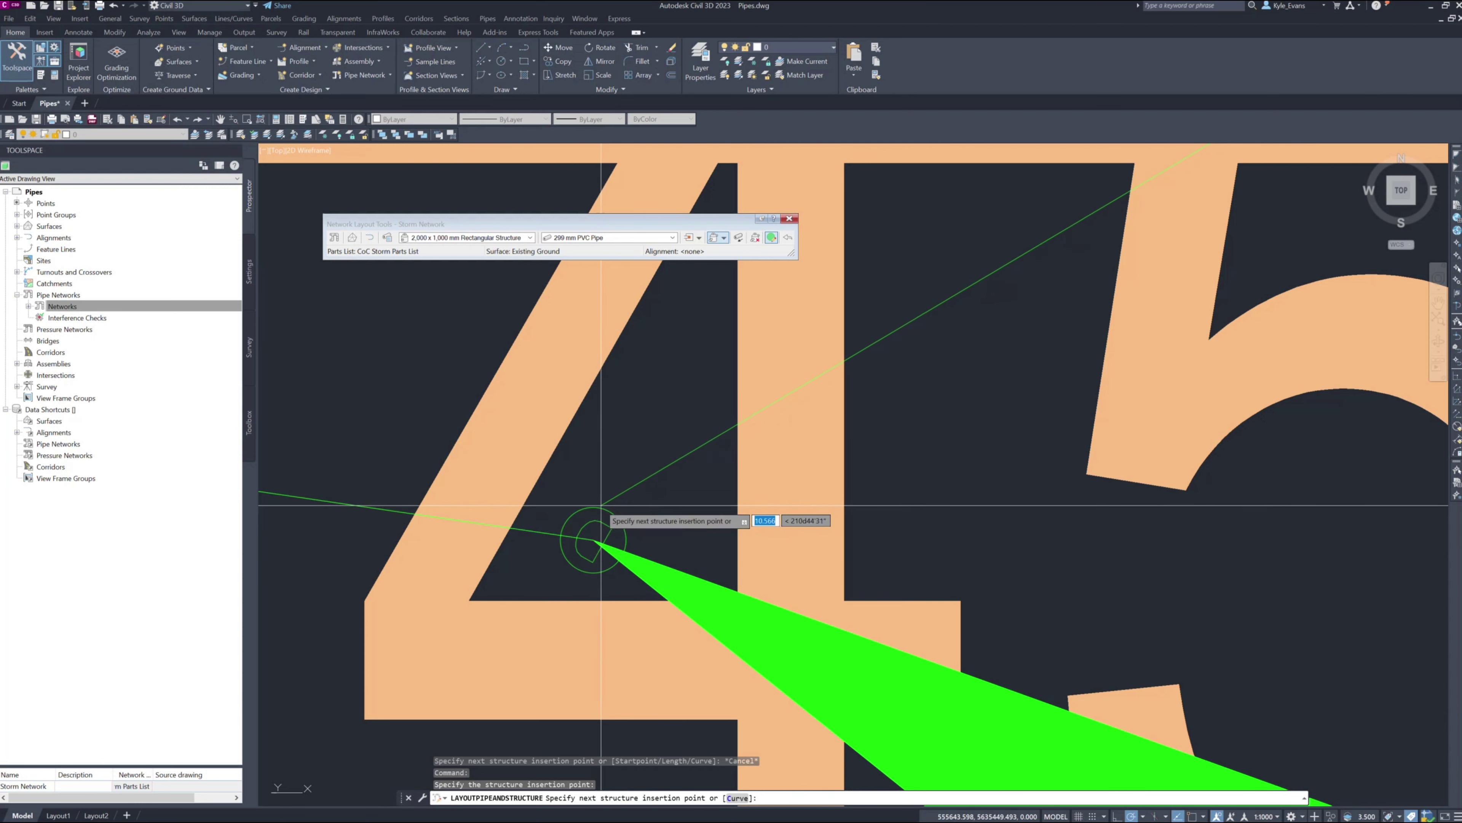
click(607, 510)
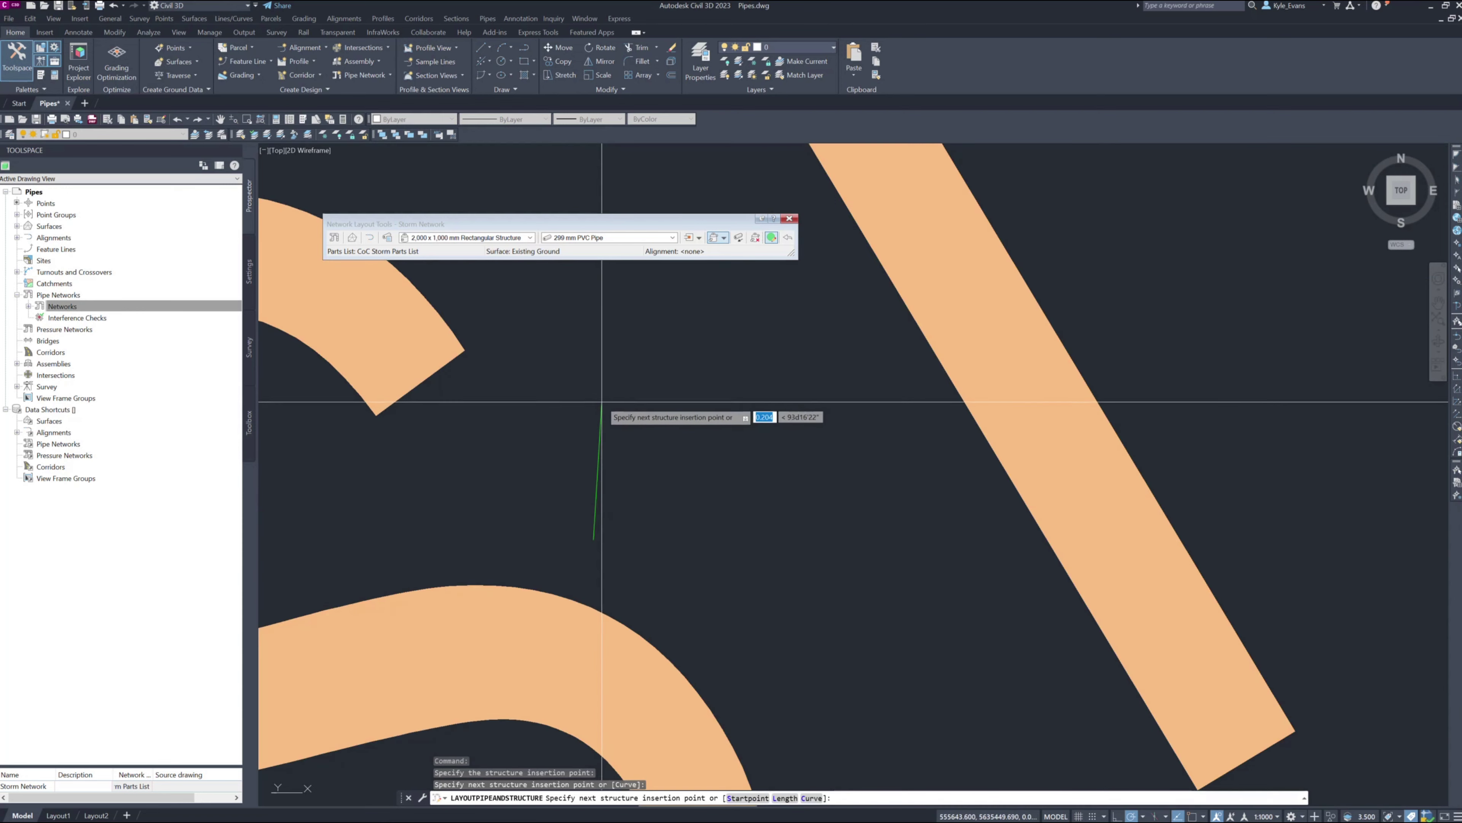
scroll(608, 413, down, 6)
scroll(619, 421, down, 8)
scroll(712, 496, up, 8)
key(Escape)
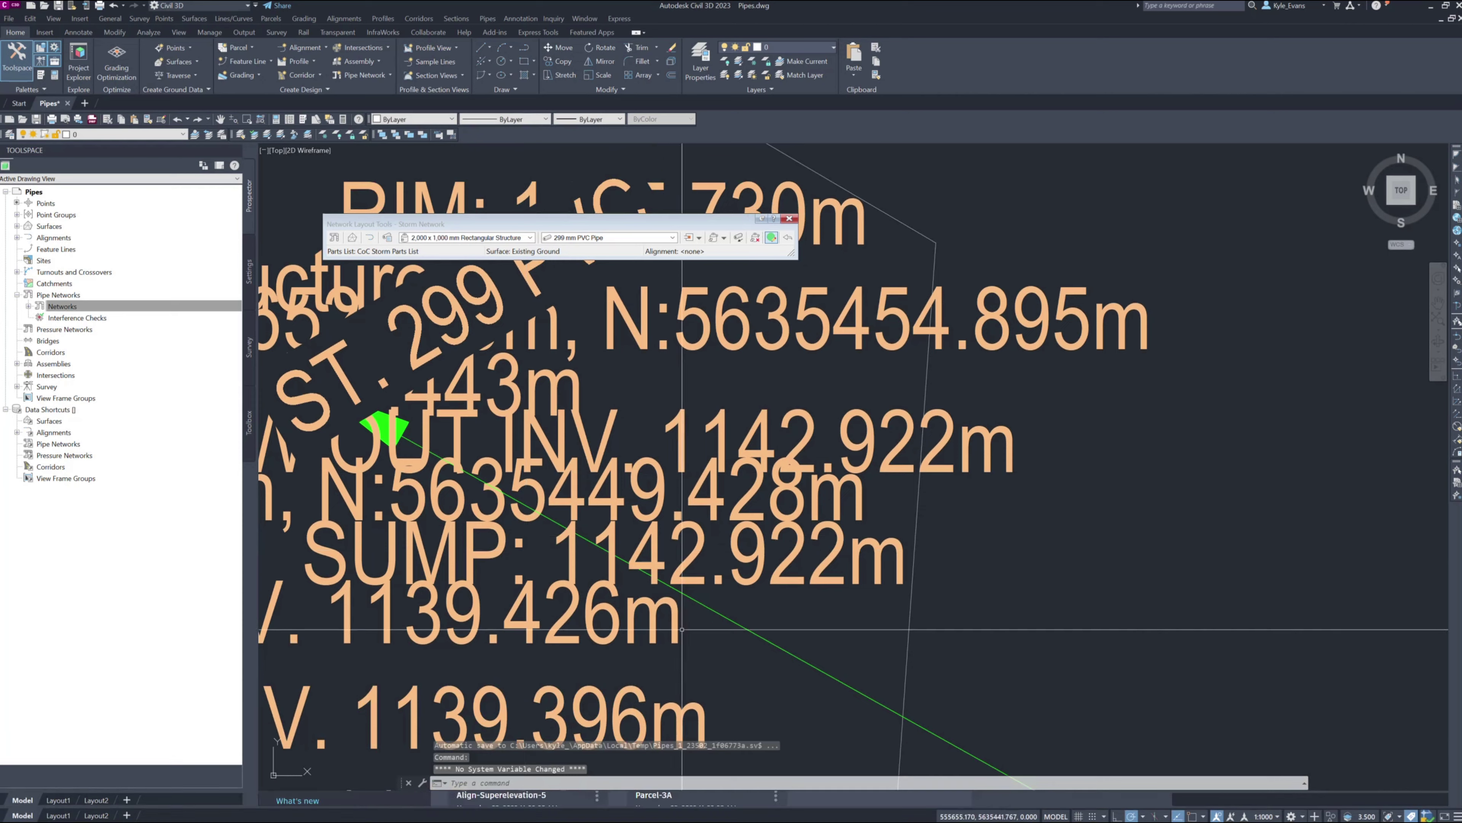
Step: Reduce the drawing's annotation scale to 1:200 and finally to 1:100
click(1271, 817)
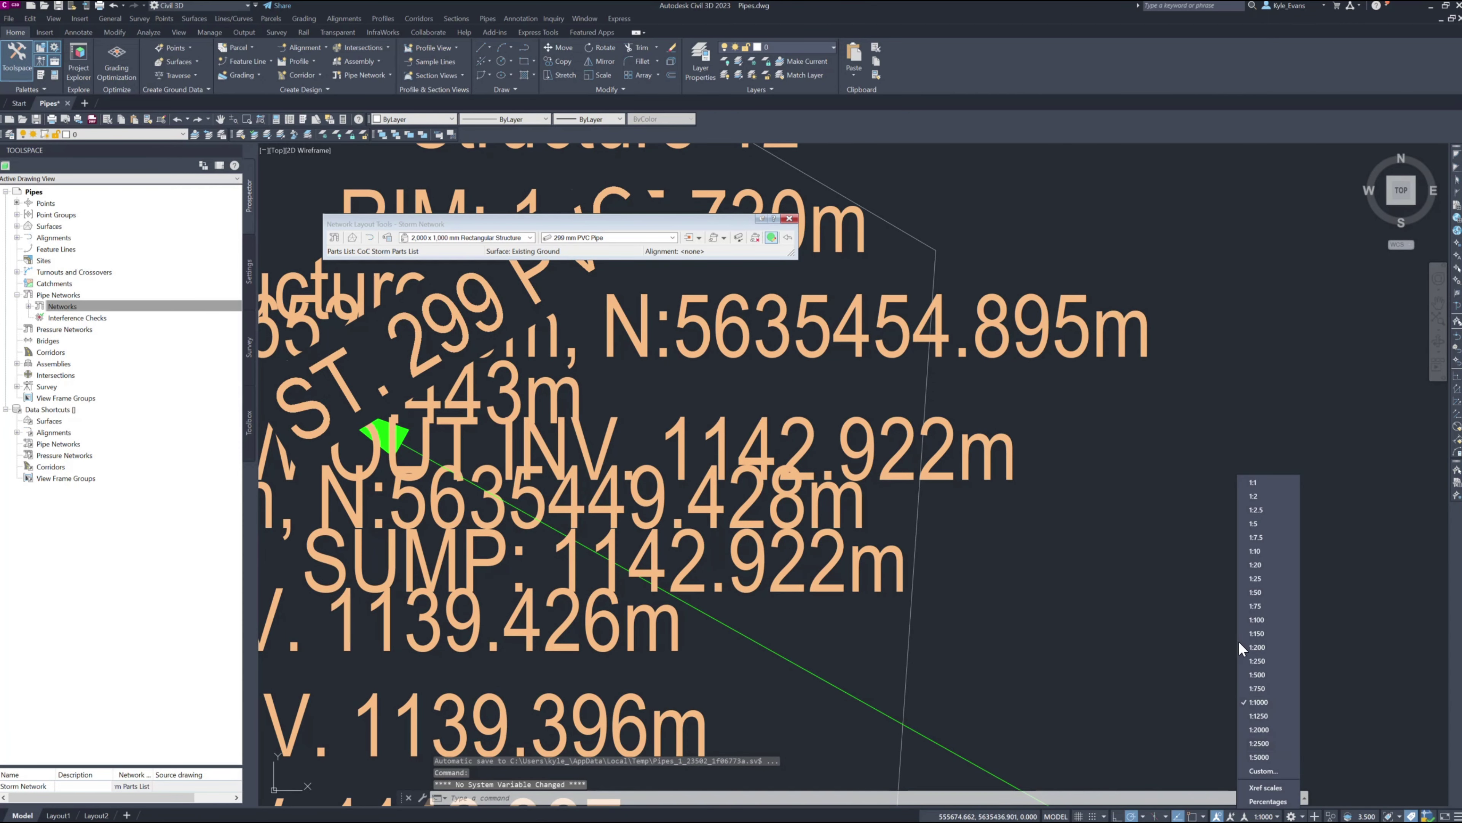
click(1260, 648)
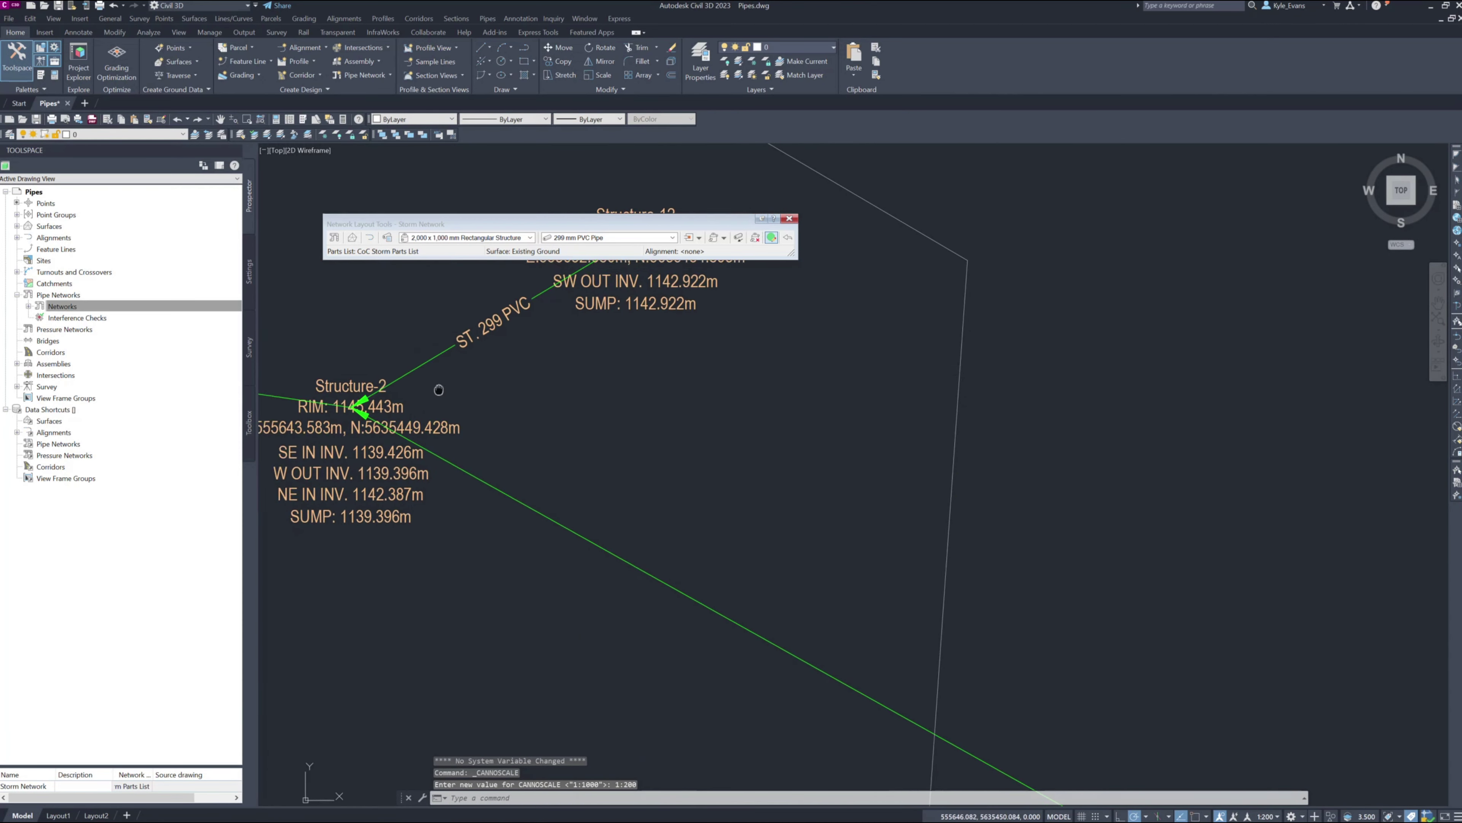
middle_drag(687, 522, 921, 525)
click(1267, 817)
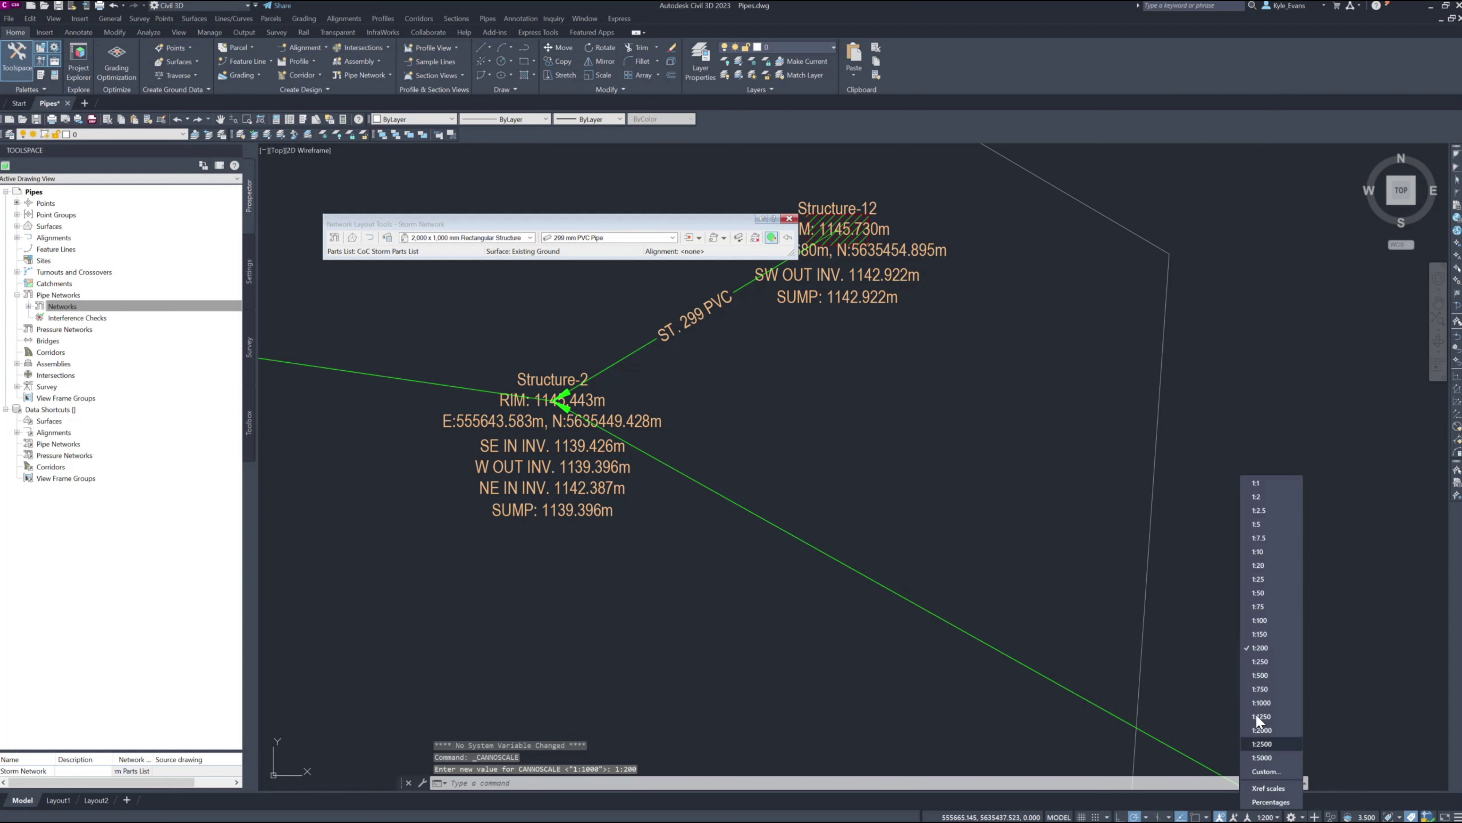
click(1267, 625)
middle_drag(516, 465, 580, 499)
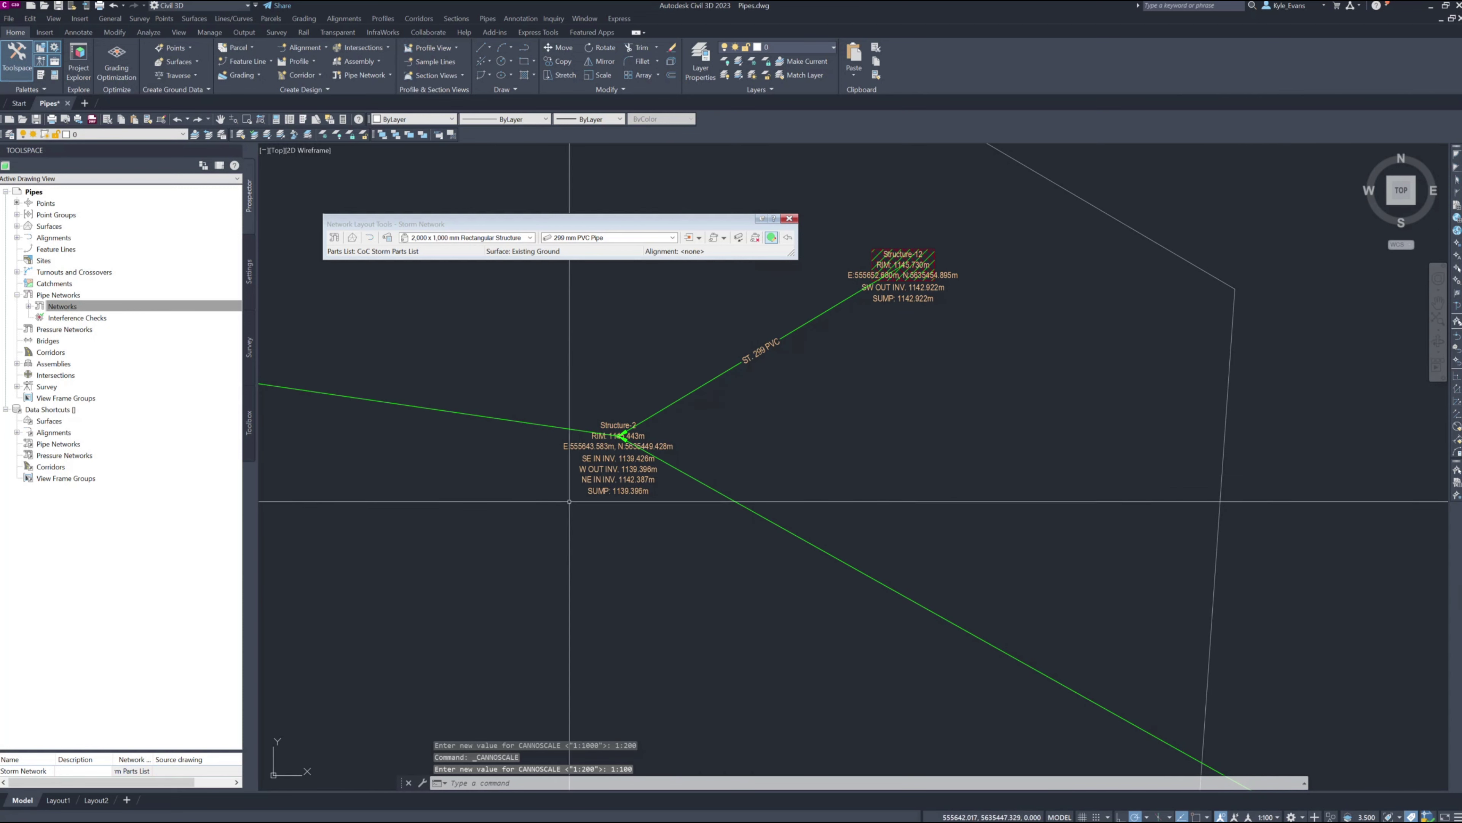
Step: Pull the Structure-2 label off its structure to the open area southwest of it
click(595, 469)
click(619, 436)
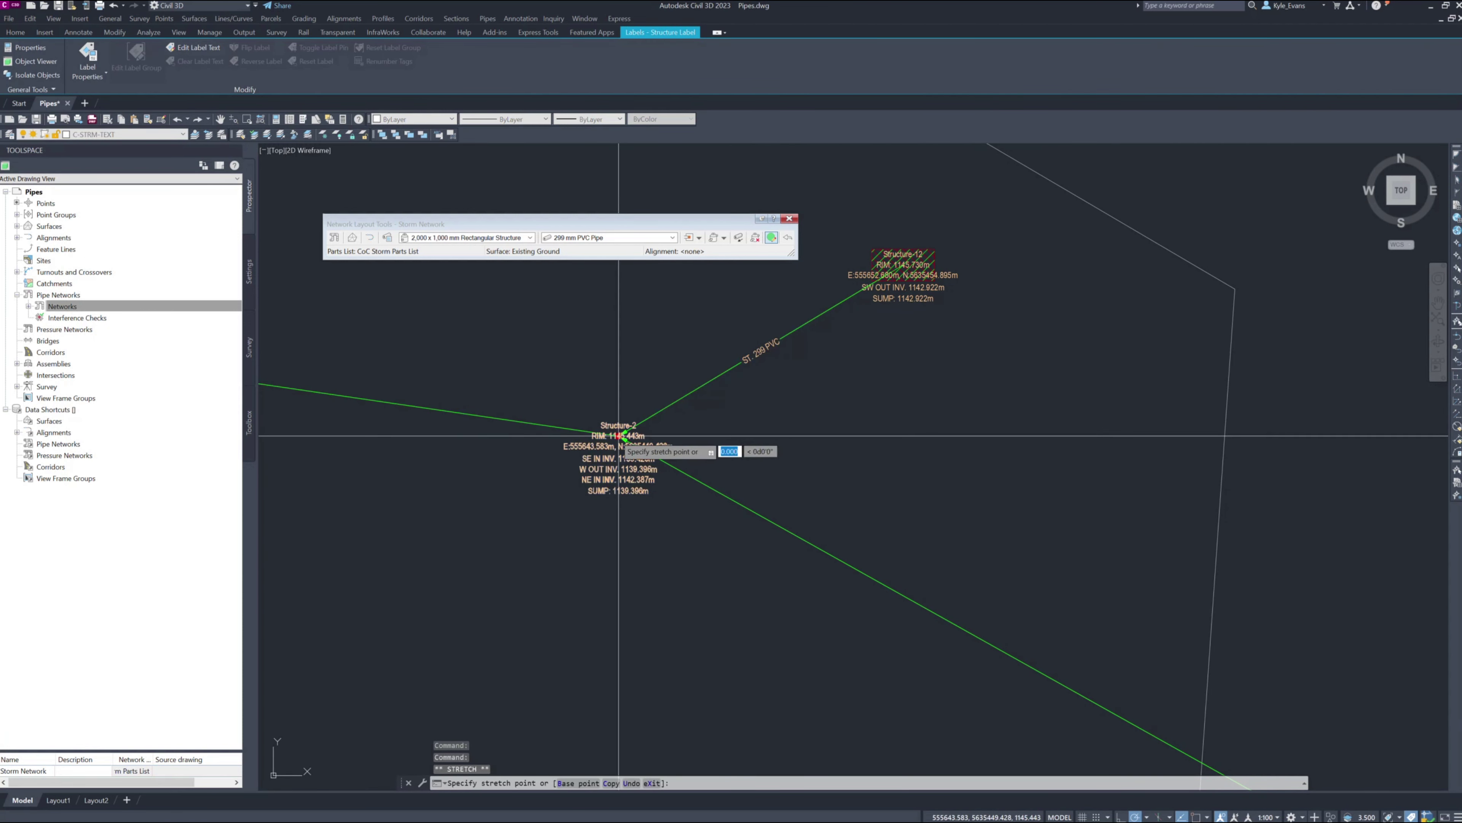
click(576, 497)
key(Escape)
Step: Pull the rectangular structure's label off its structure to the open area southeast of it
click(904, 280)
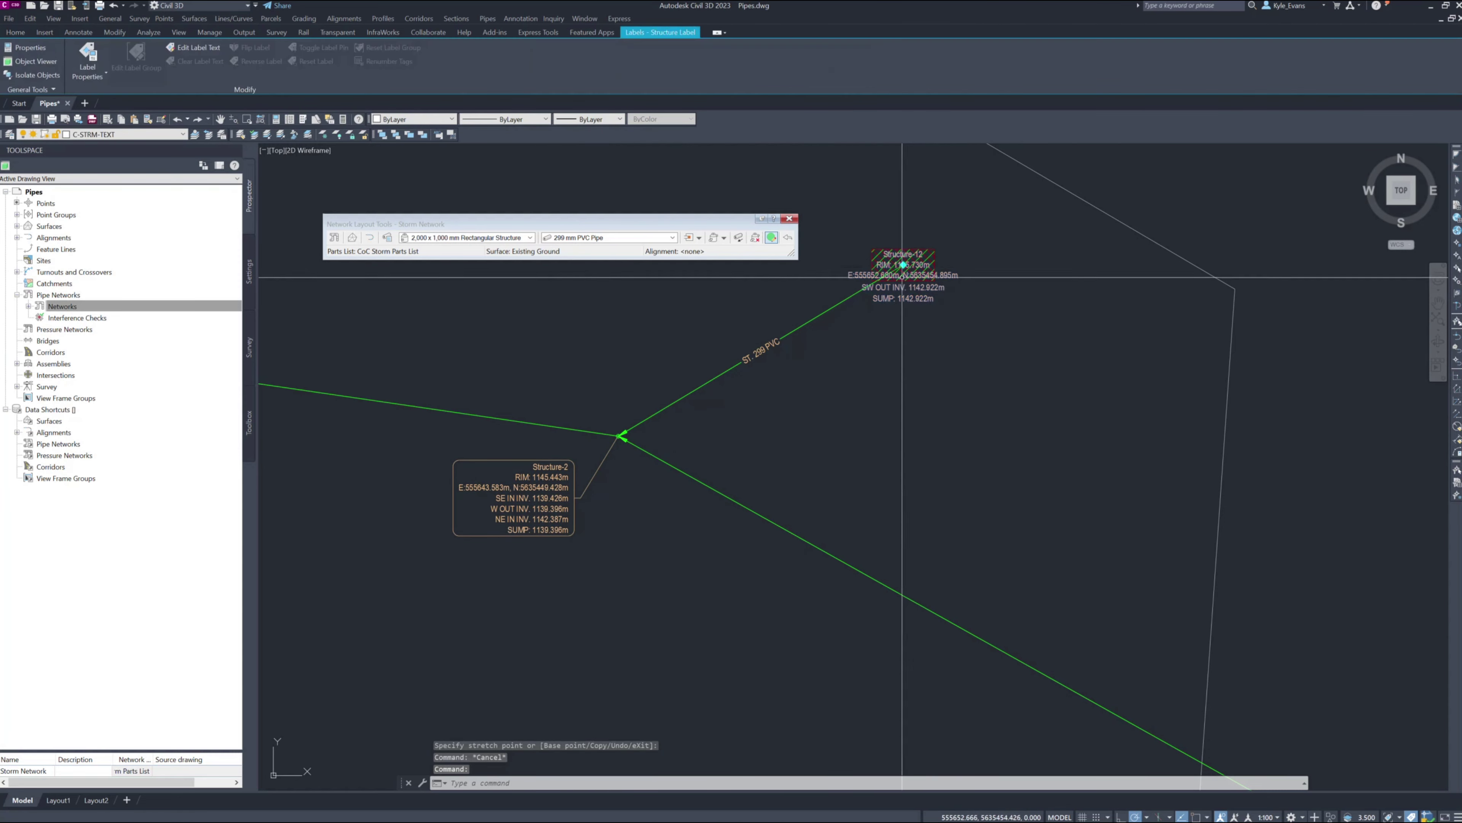
click(903, 277)
click(971, 317)
key(Escape)
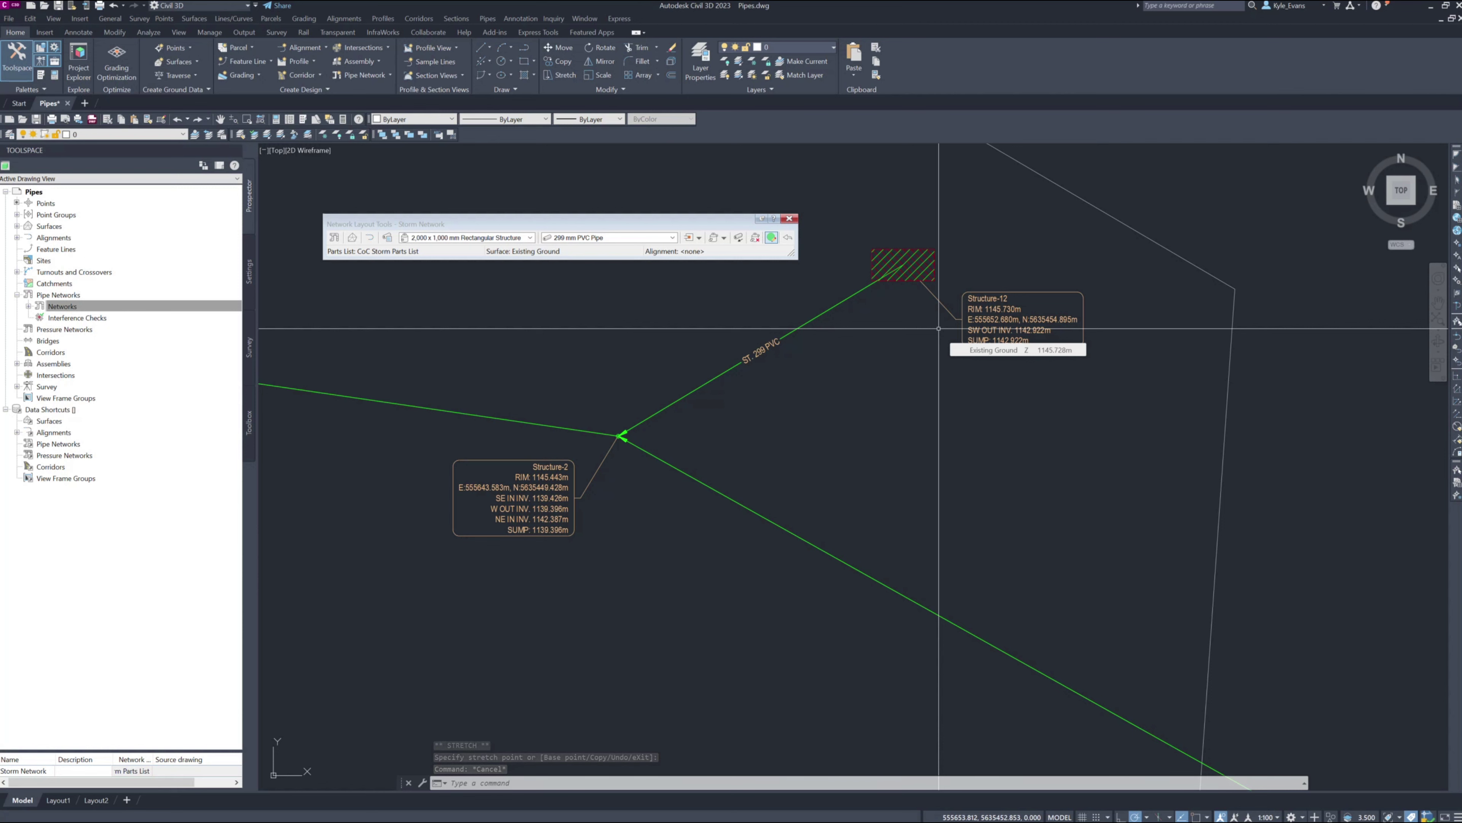
Step: Examine the pipe connections and flow arrows at Structure-2, and view both runs on the whole surface
scroll(621, 436, up, 6)
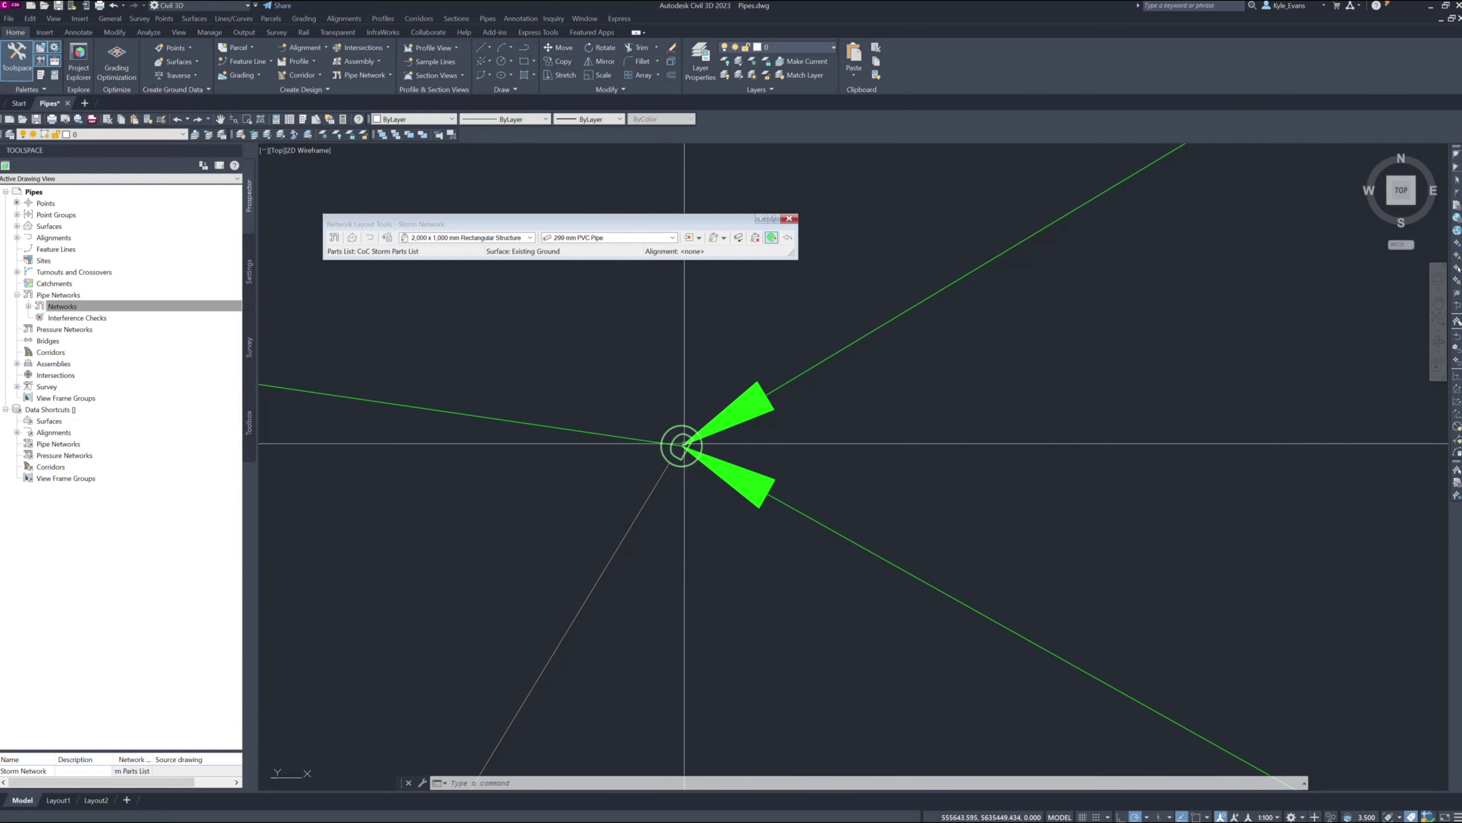
click(670, 428)
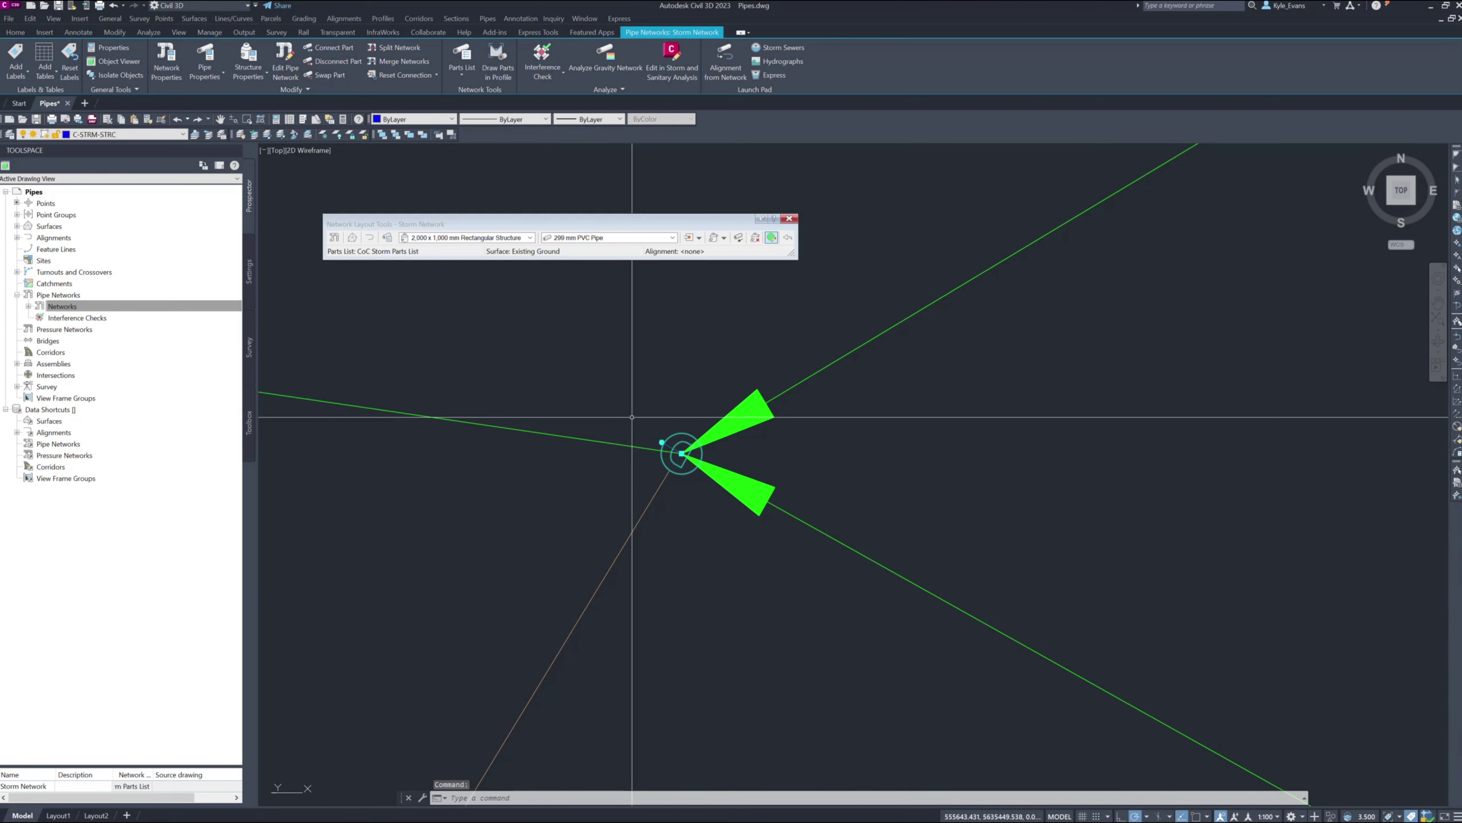
scroll(650, 424, down, 3)
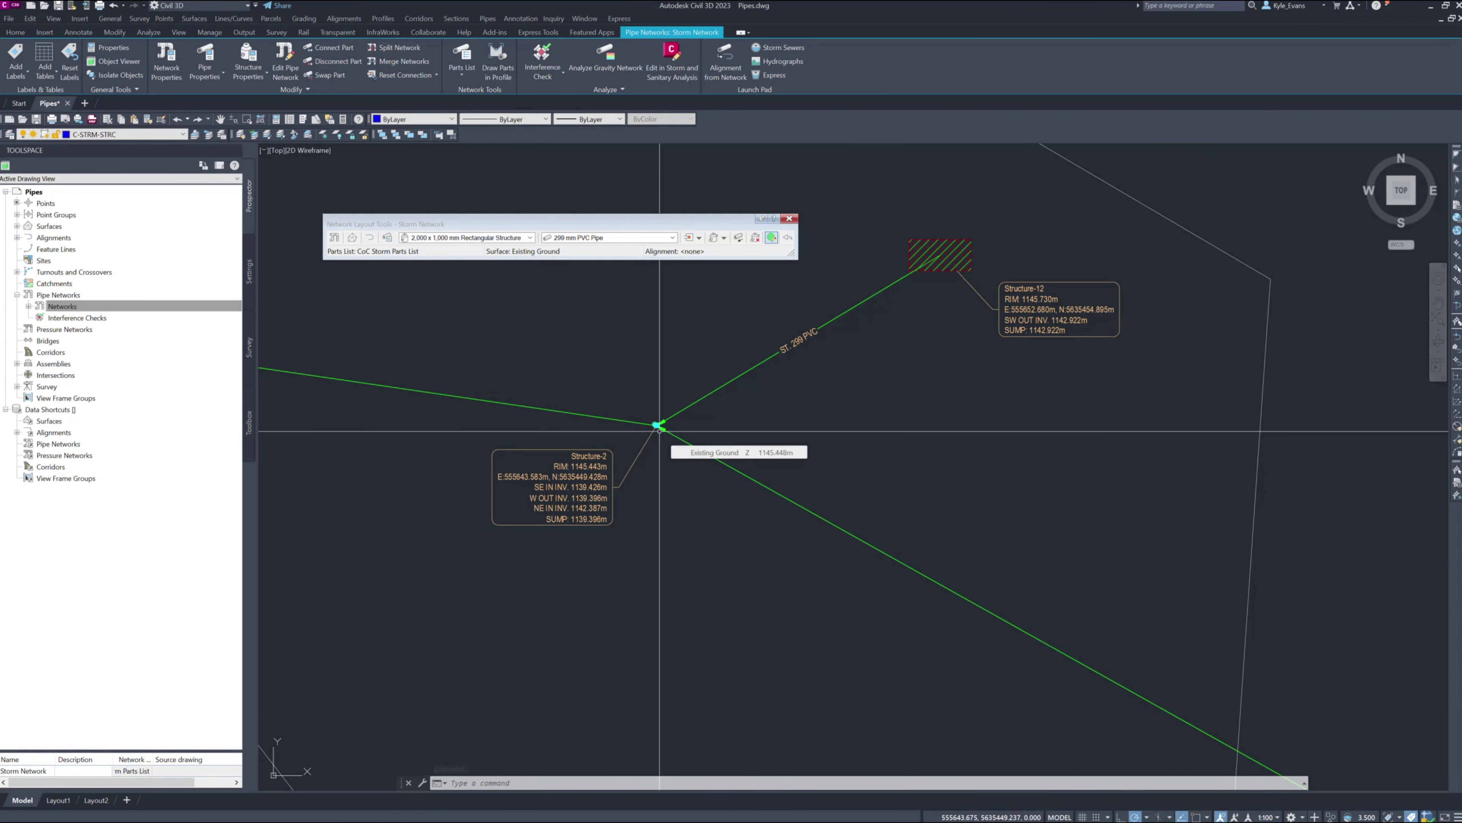
scroll(788, 493, down, 6)
scroll(787, 493, down, 5)
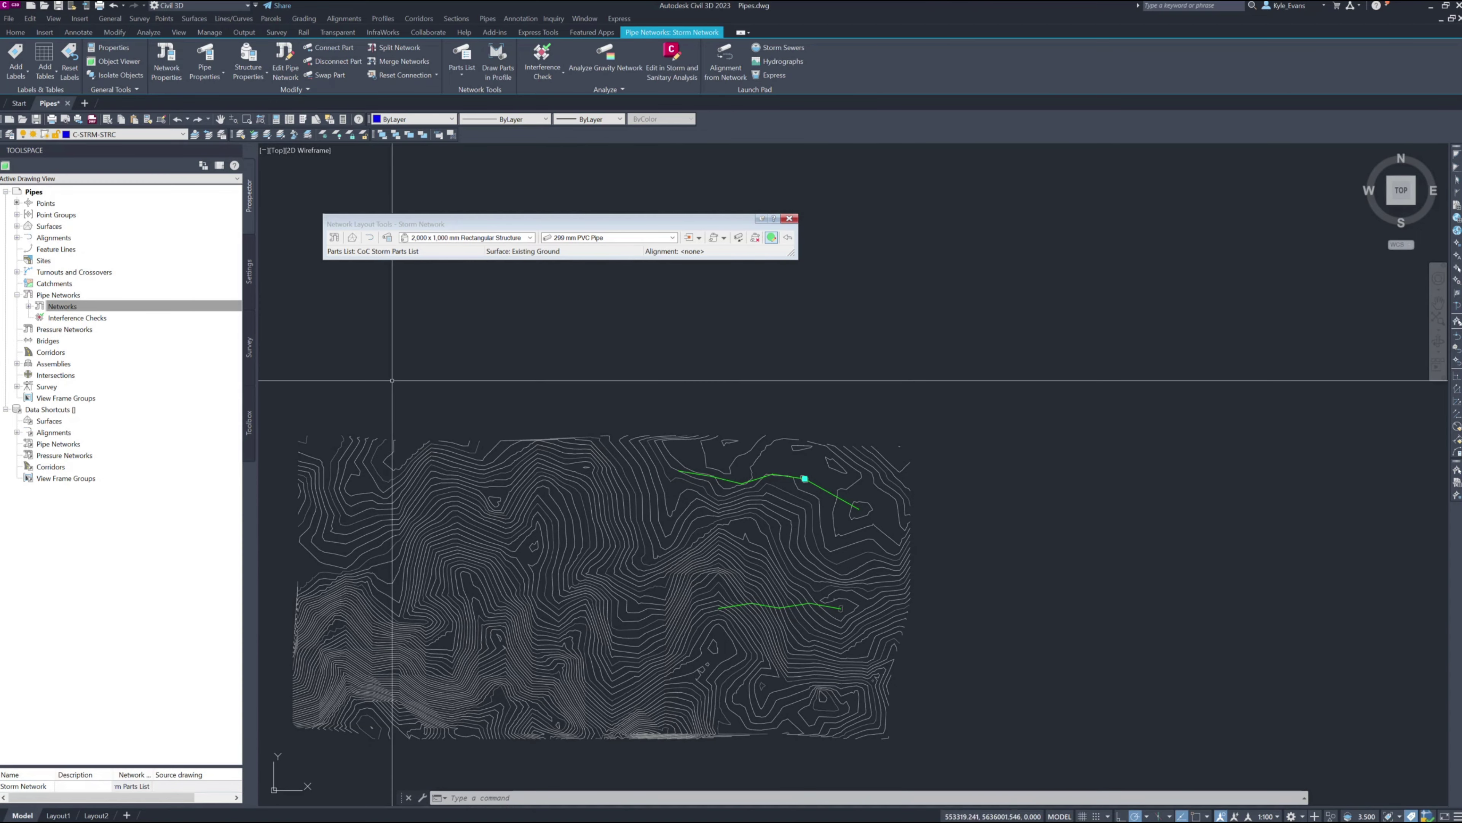
middle_drag(845, 593, 810, 446)
key(Escape)
Step: Delete all pipes and structures of the second run south of the first run
click(571, 643)
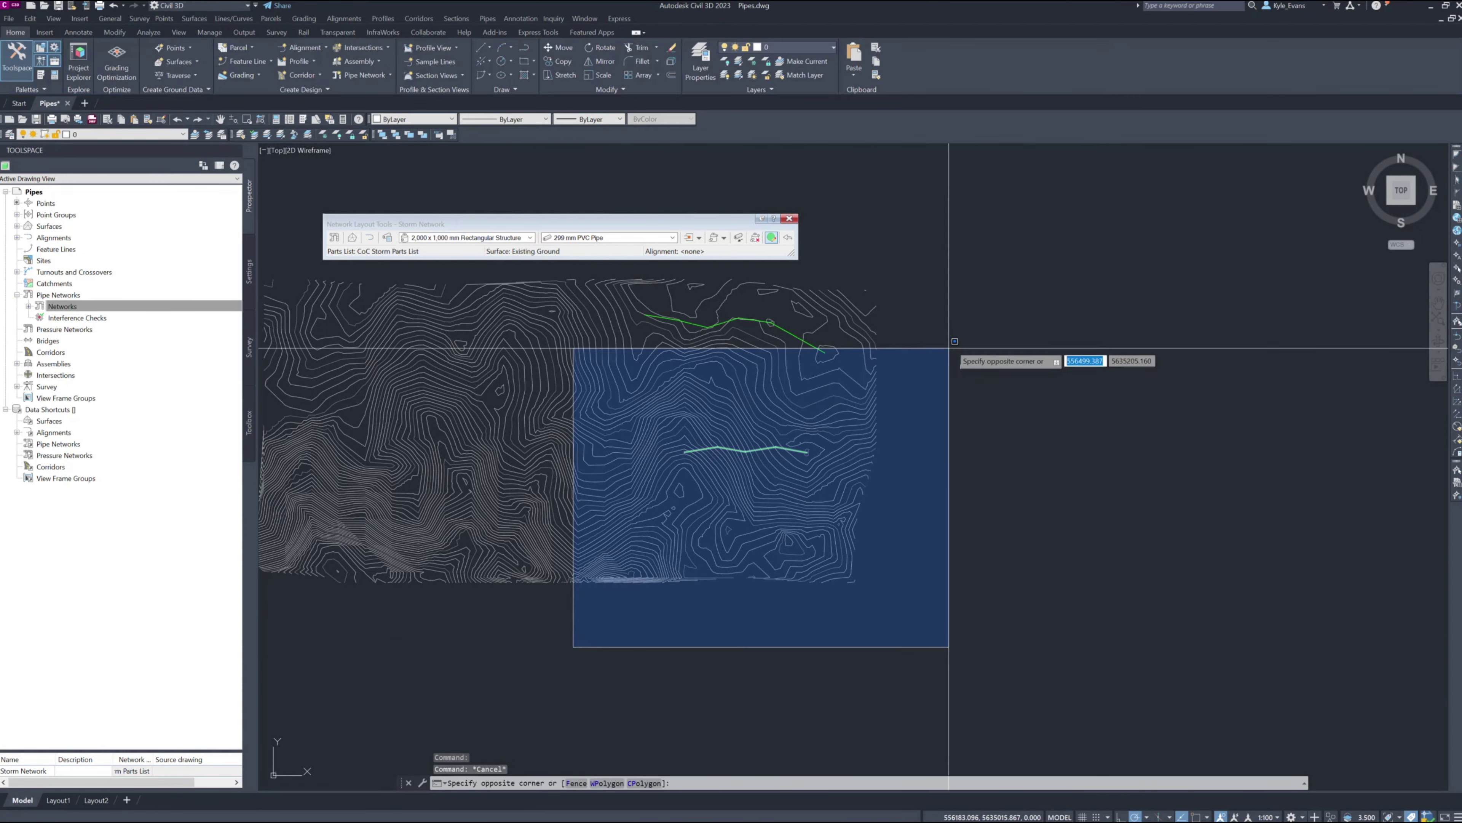
click(896, 414)
key(Delete)
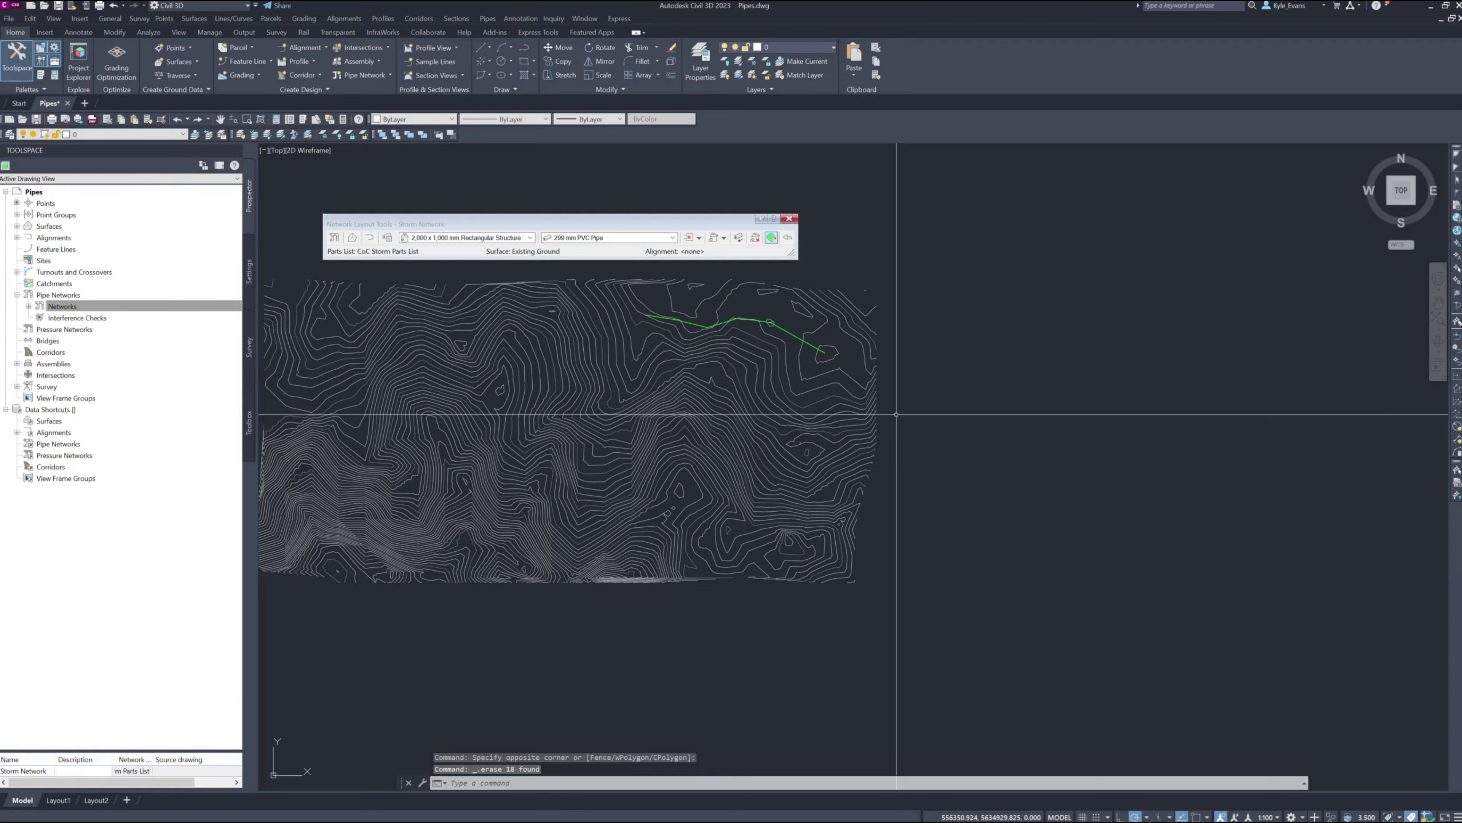
scroll(794, 345, up, 5)
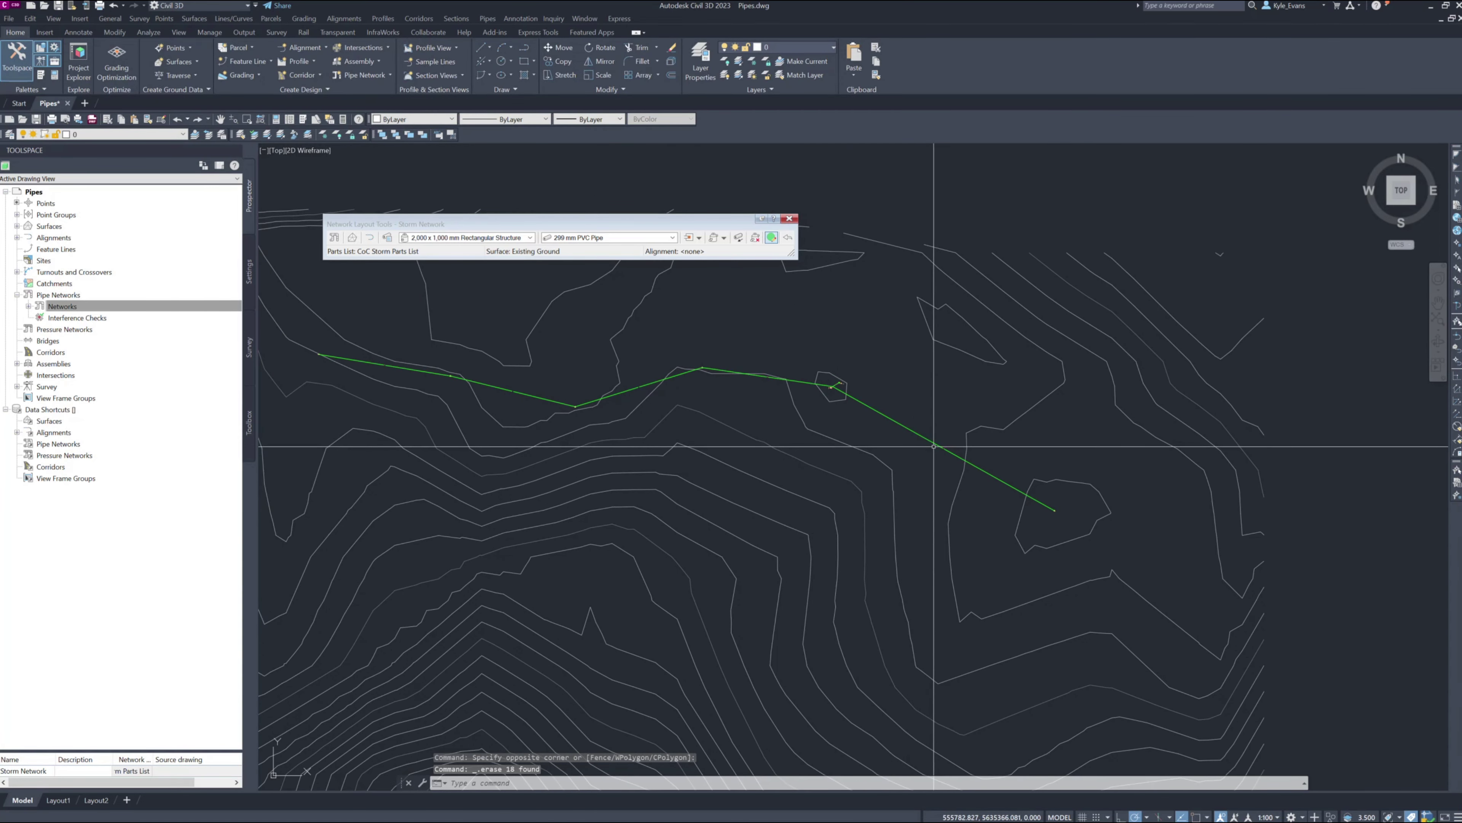